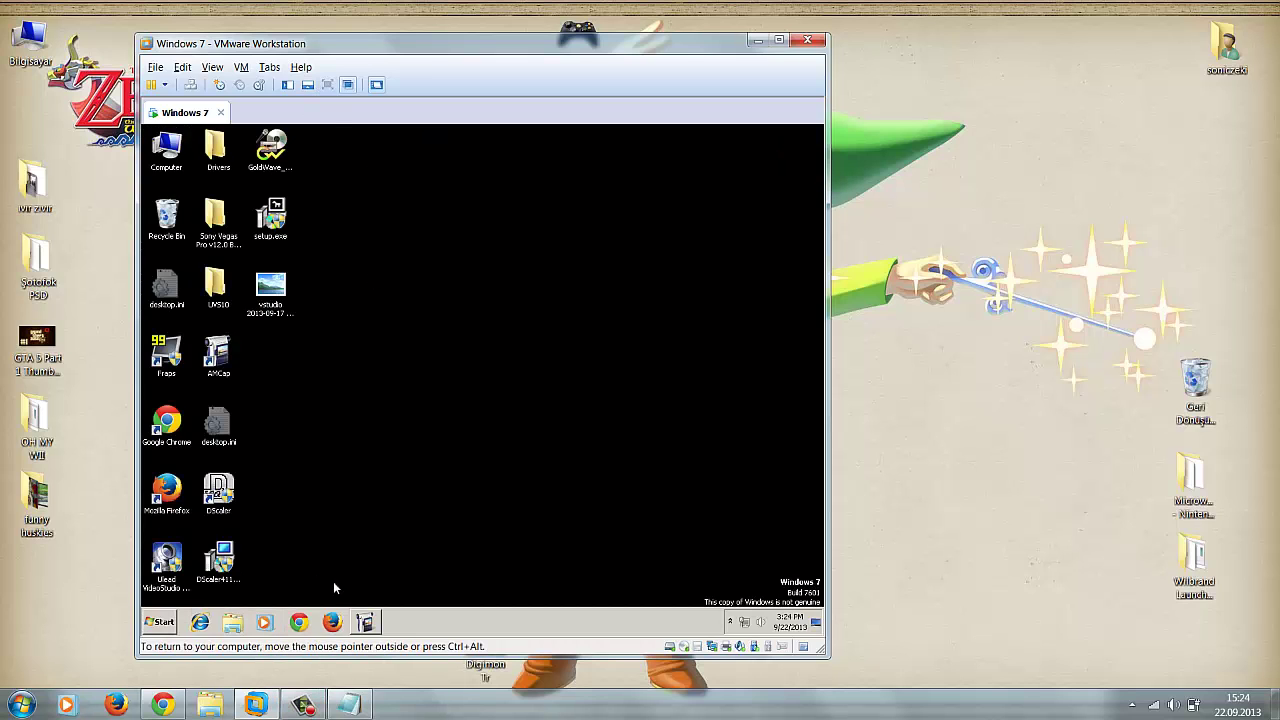
# Show the AMCap capture window on the host desktop in Unity mode and maximize it to view the Wii's screen
pyautogui.click(377, 622)
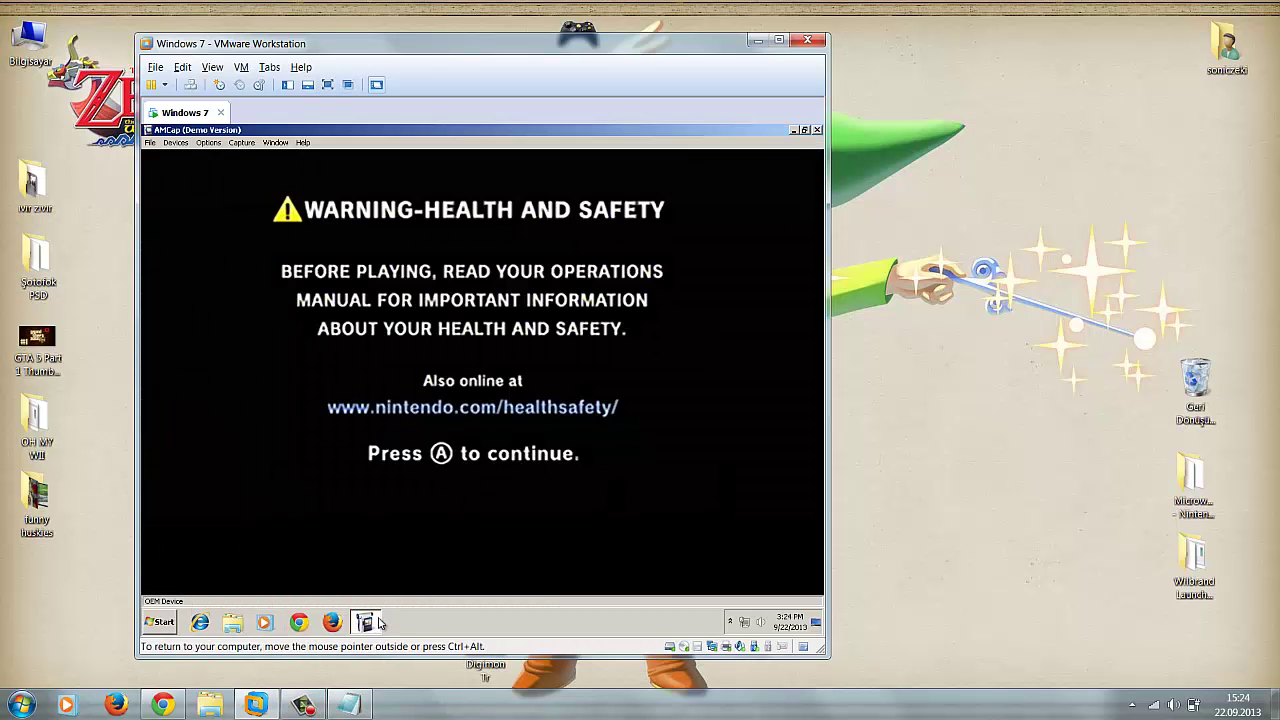
pyautogui.click(347, 85)
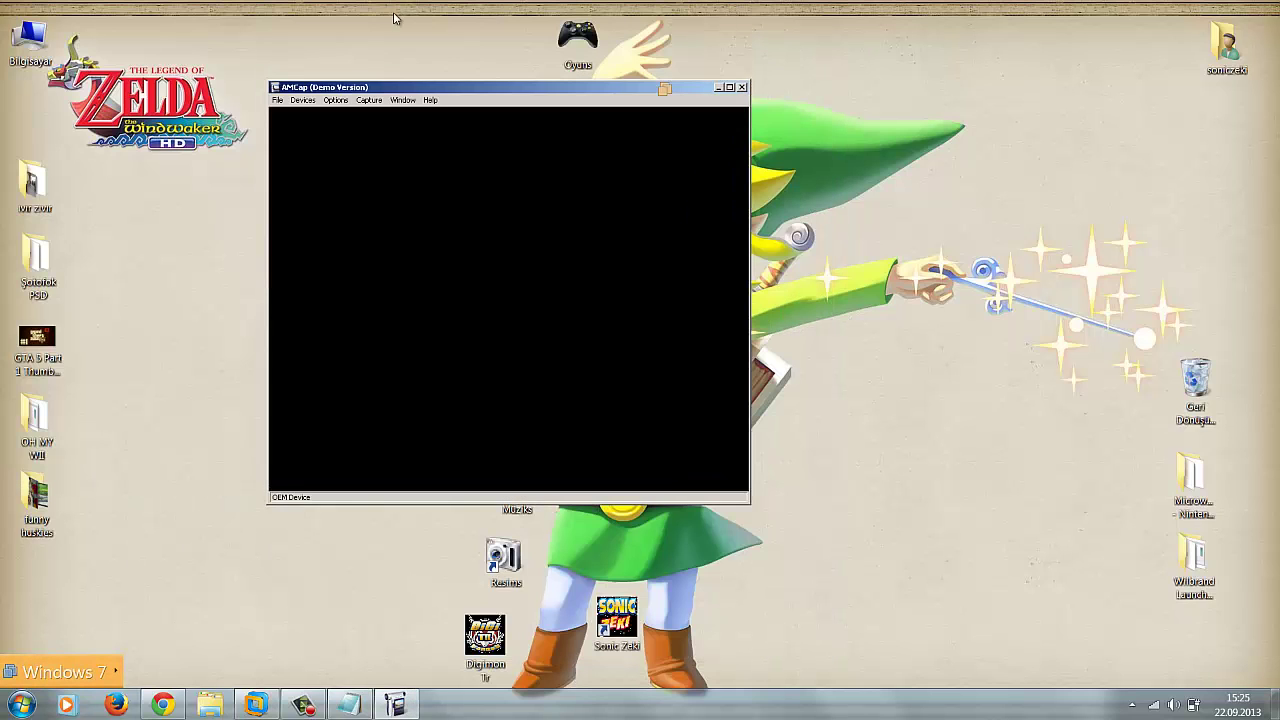
pyautogui.doubleClick(470, 87)
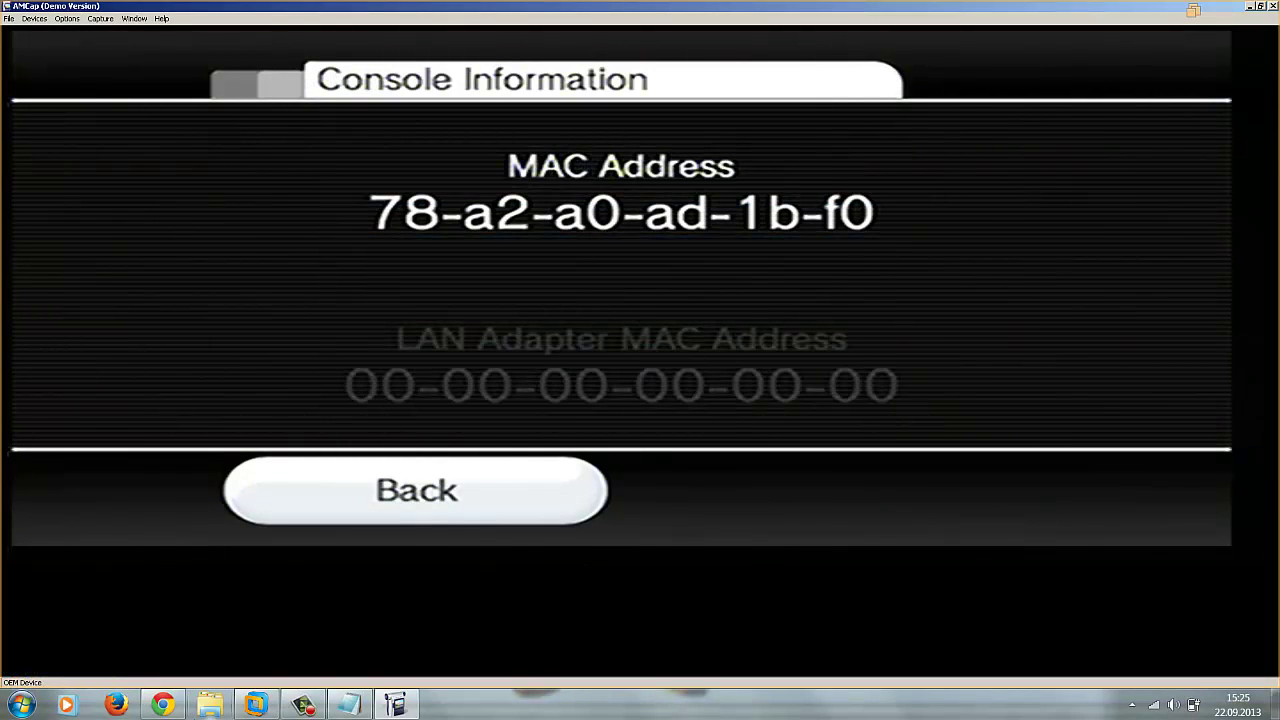
# In the Notepad document, add the line "Adım 2 - wiibrand adlı programı açın. (Link açıklamada mevcut)"
pyautogui.click(348, 704)
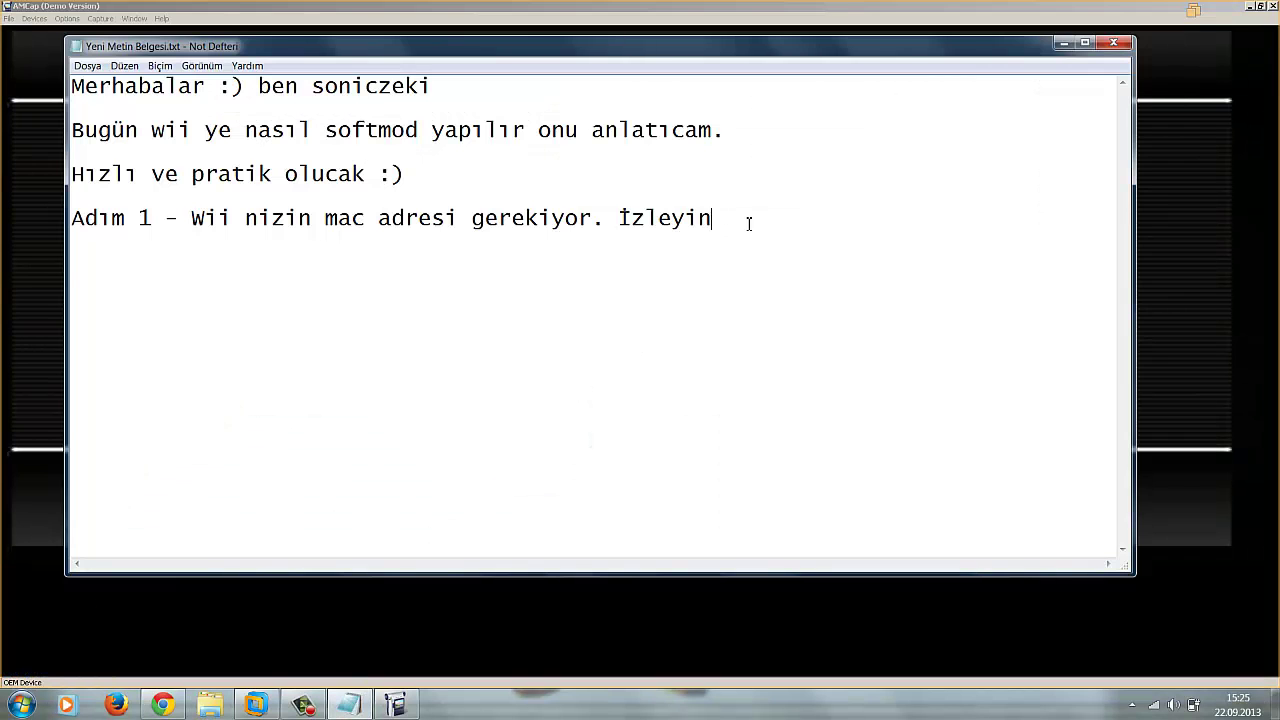
pyautogui.write('Adım 2 - wiibr')
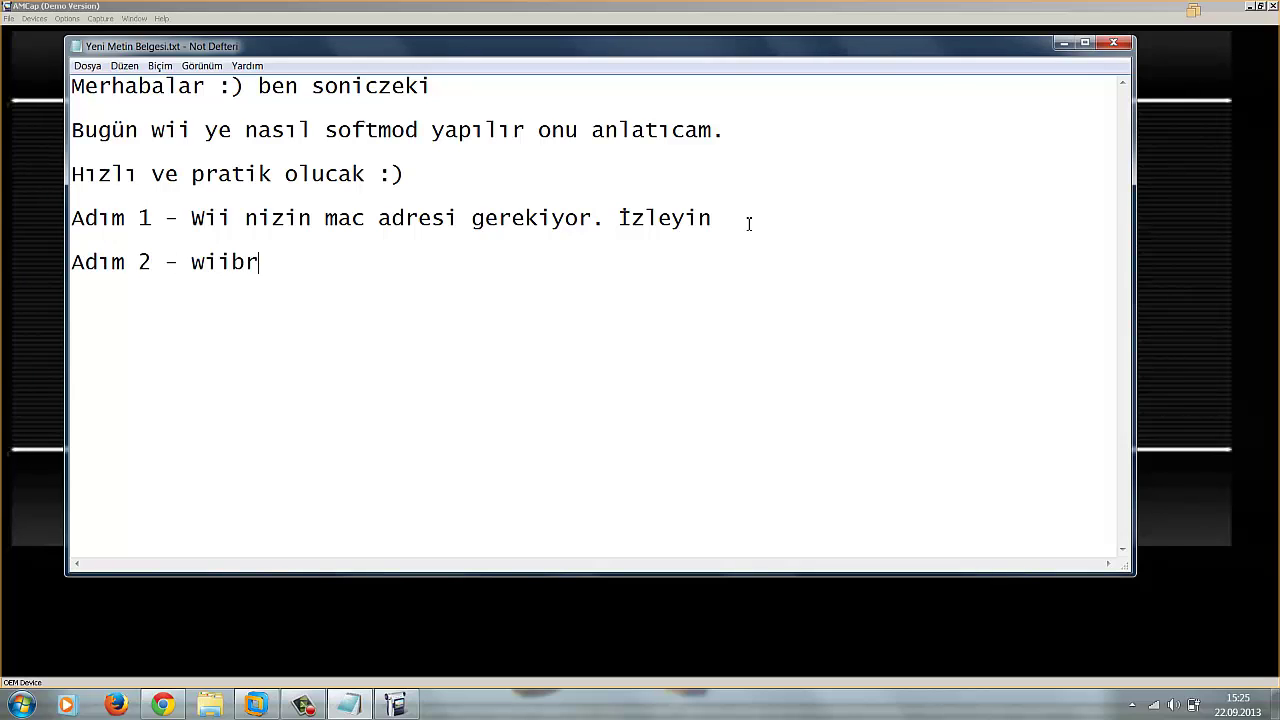
pyautogui.write('and adlı prpgram')
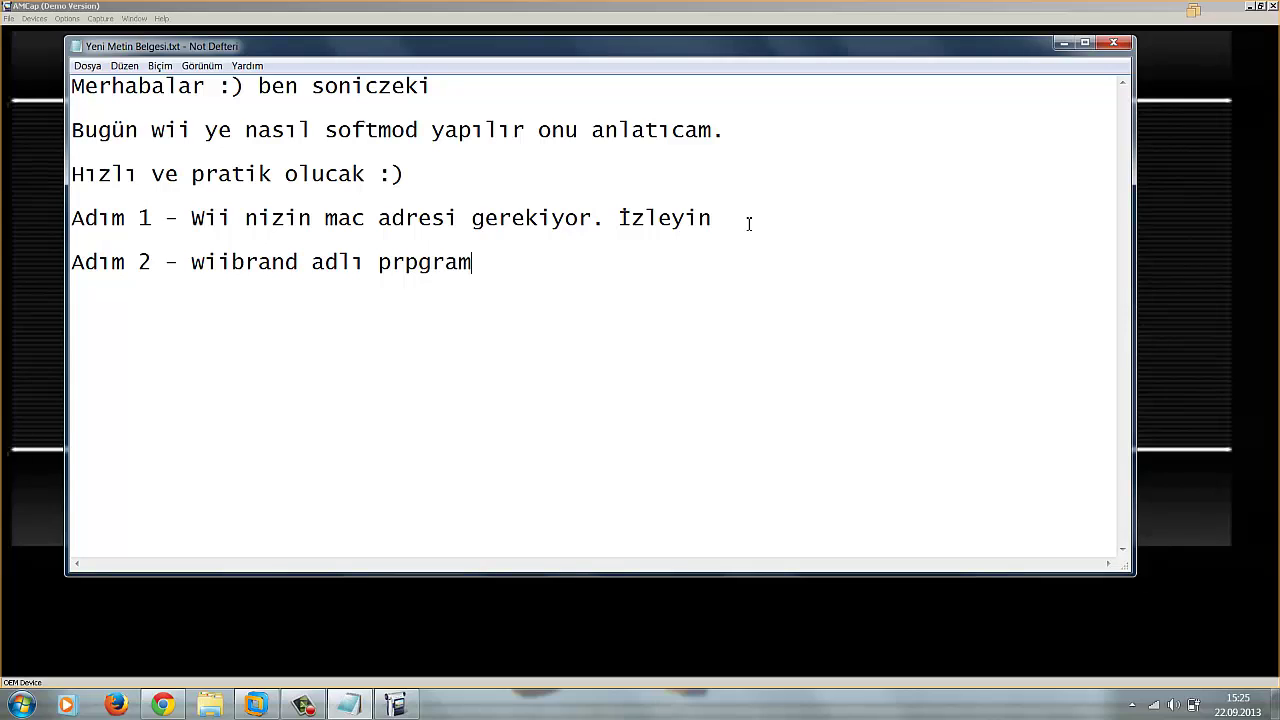
pyautogui.press('BackSpace')
pyautogui.press('BackSpace')
pyautogui.press('BackSpace')
pyautogui.press('BackSpace')
pyautogui.press('BackSpace')
pyautogui.write('ogramı açın. (Link')
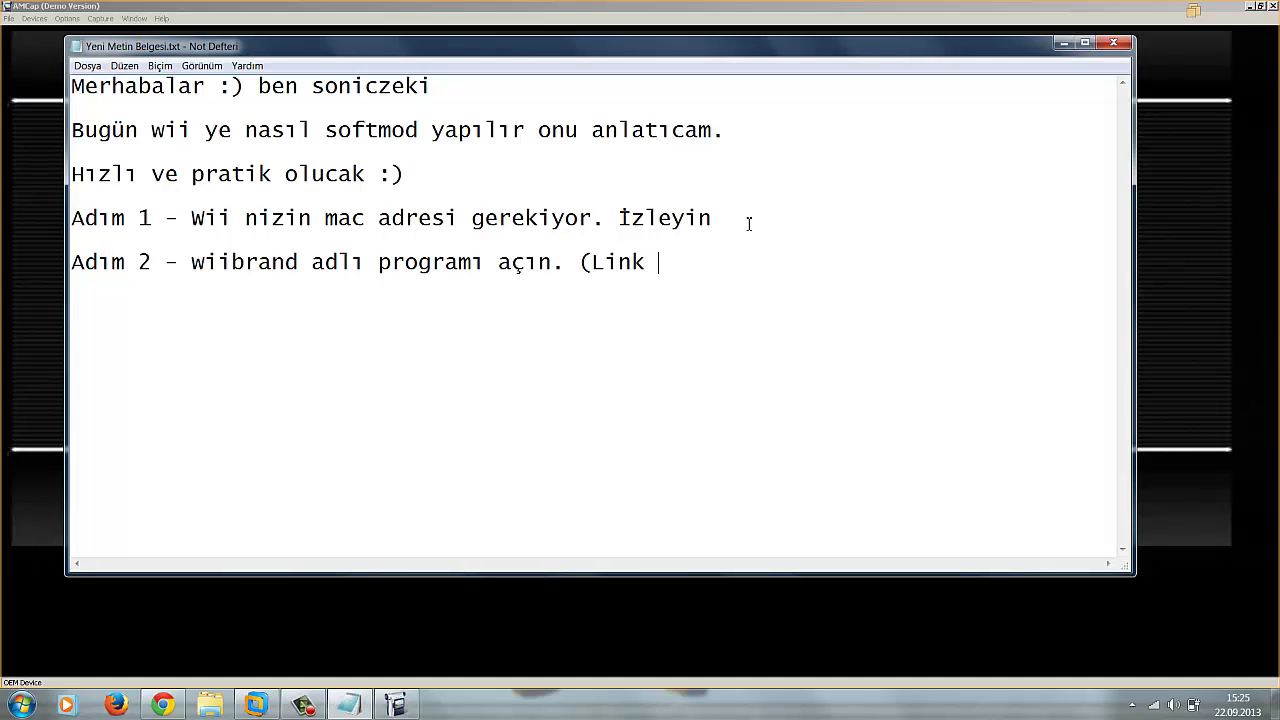
pyautogui.write('açıklamada mevcut')
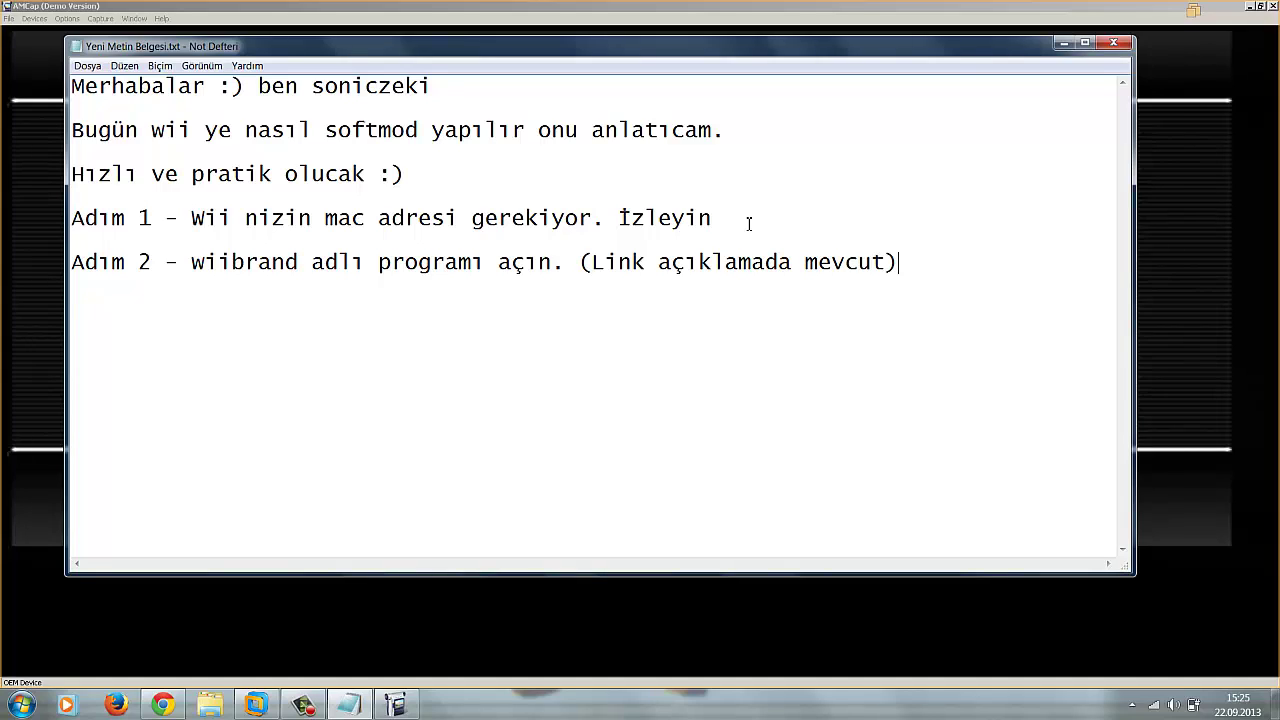
# Change "açıklamada" to "açıklama daadjask" in the Adım 2 line and start a new line below it
pyautogui.press('Right')
pyautogui.write('d')
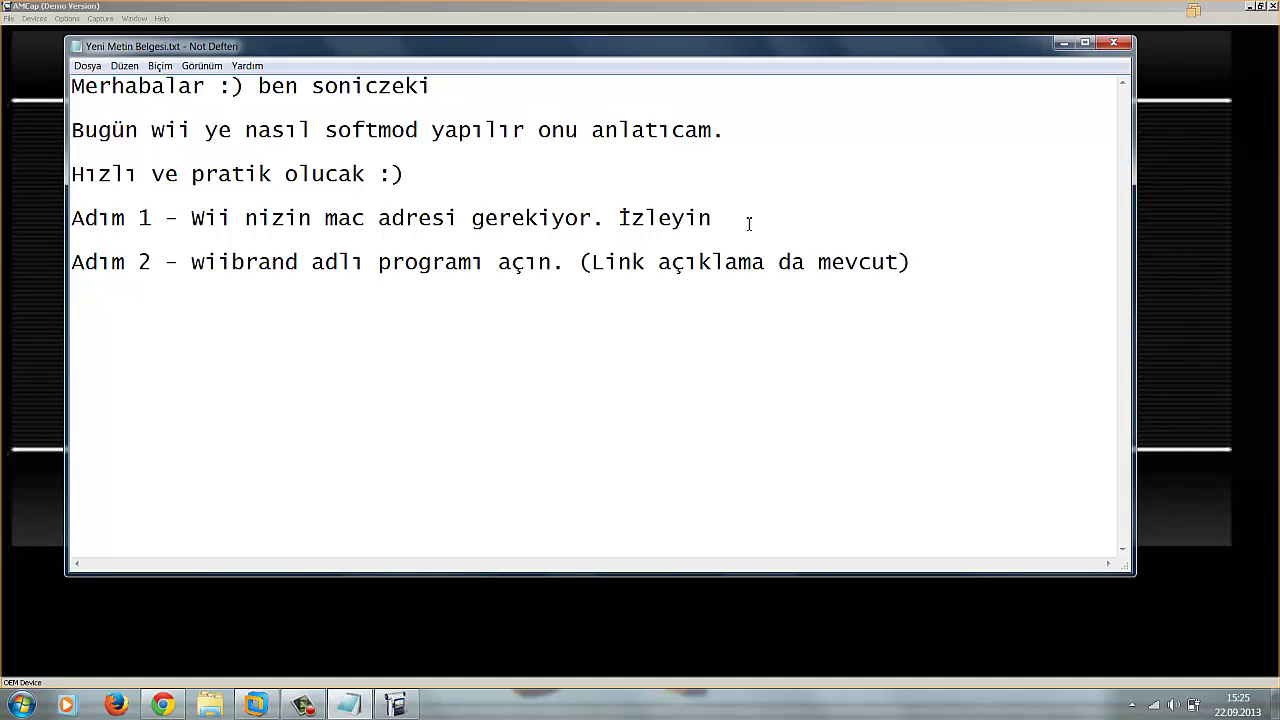
pyautogui.write('aadjask')
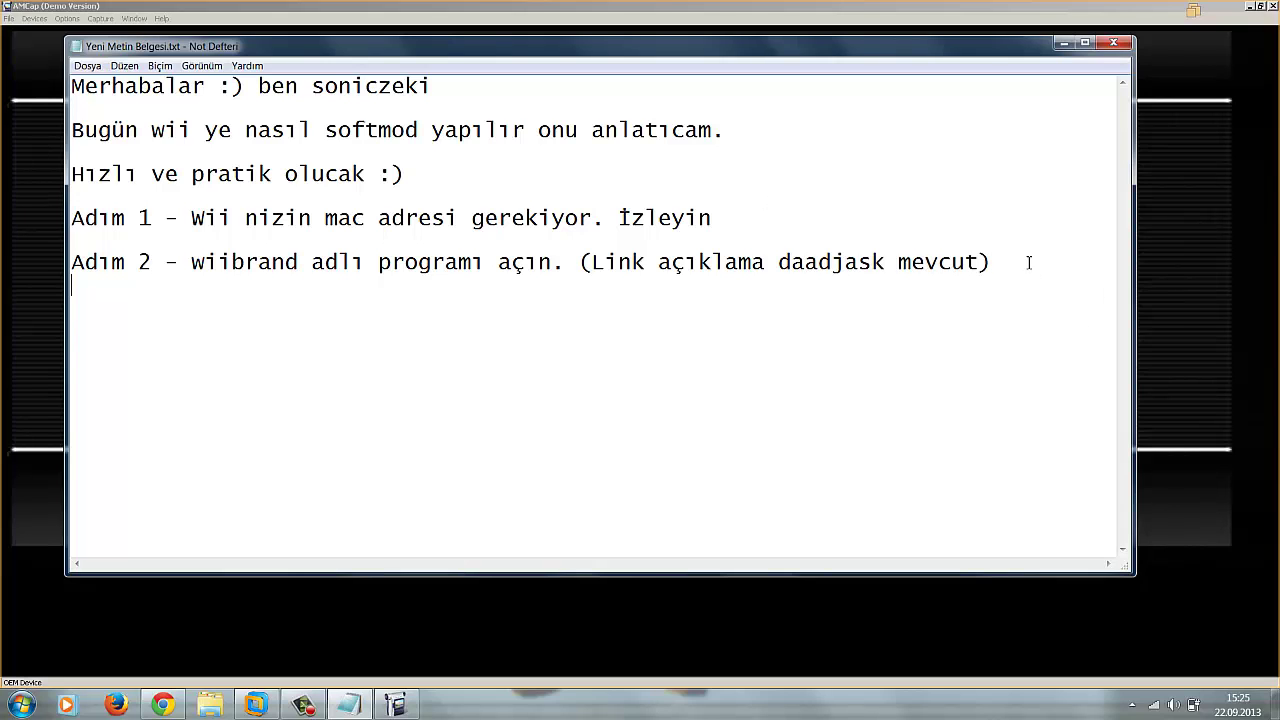
# Run Wilbrand_Launcher.exe from the Wilbrand Launcher 6.0 desktop folder, allowing it past the security warning
pyautogui.hotkey('alt', 'Tab')
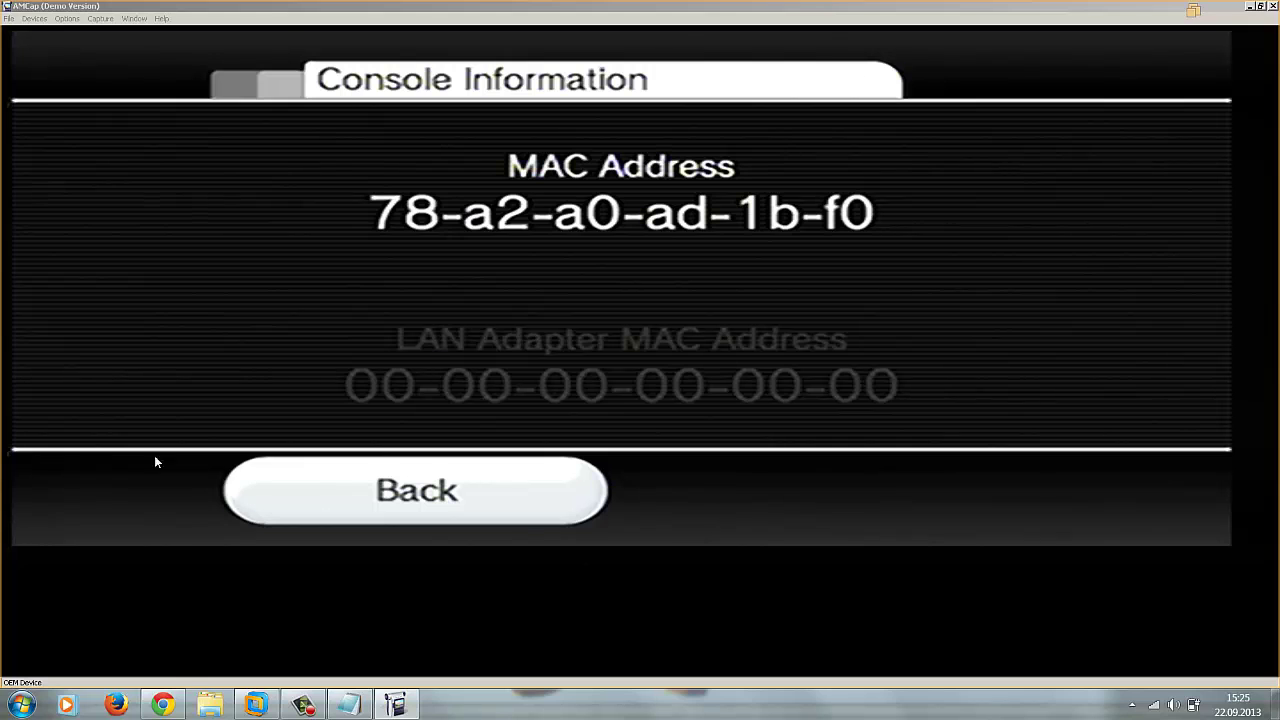
pyautogui.click(395, 705)
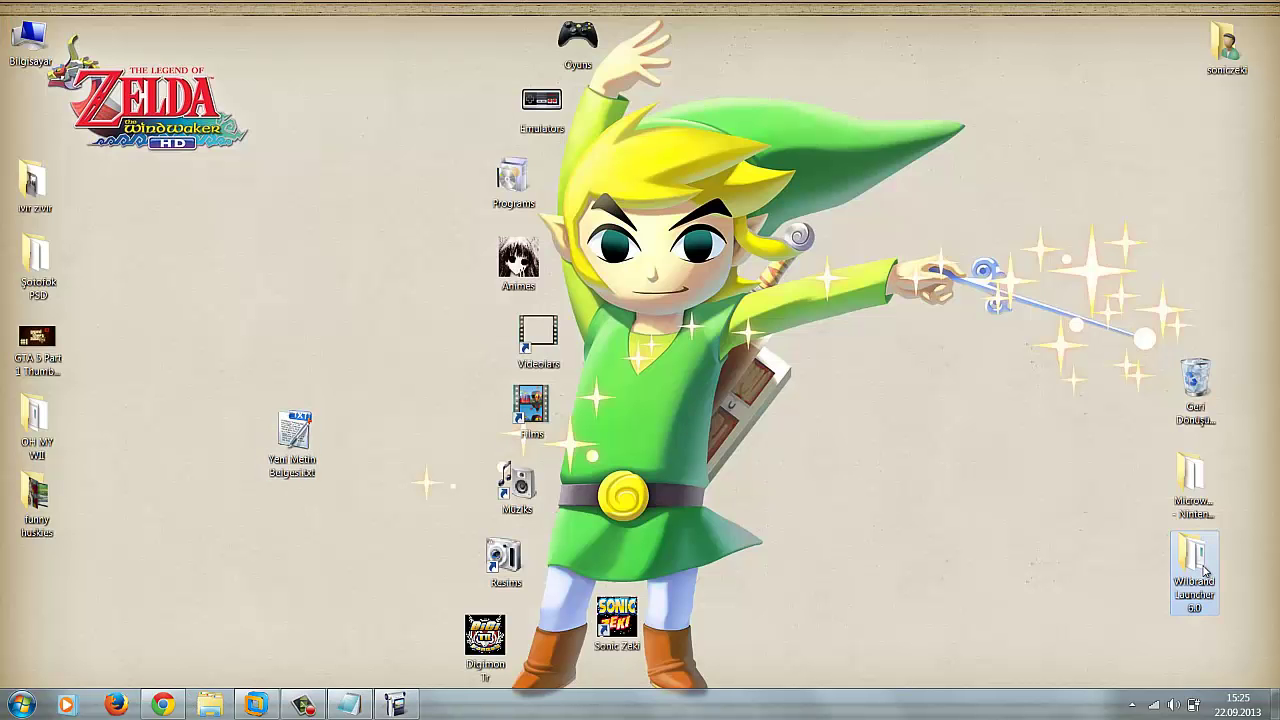
pyautogui.doubleClick(1205, 570)
pyautogui.doubleClick(704, 386)
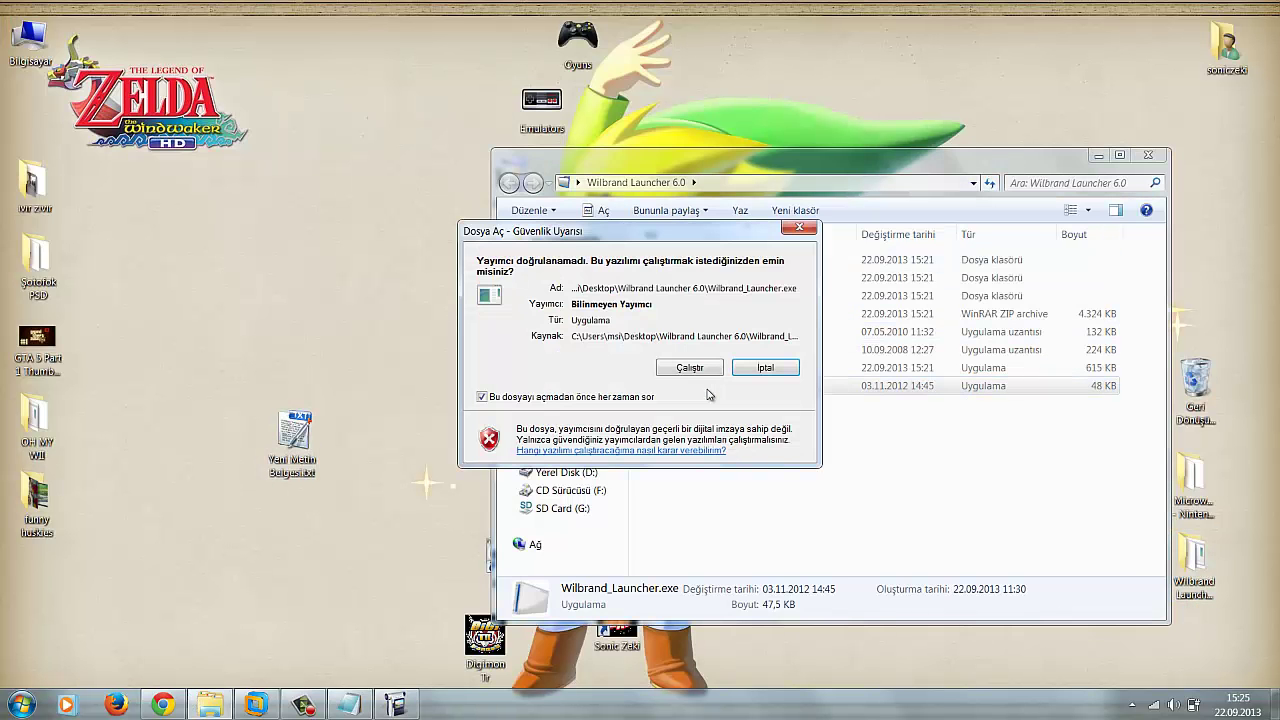
pyautogui.click(690, 368)
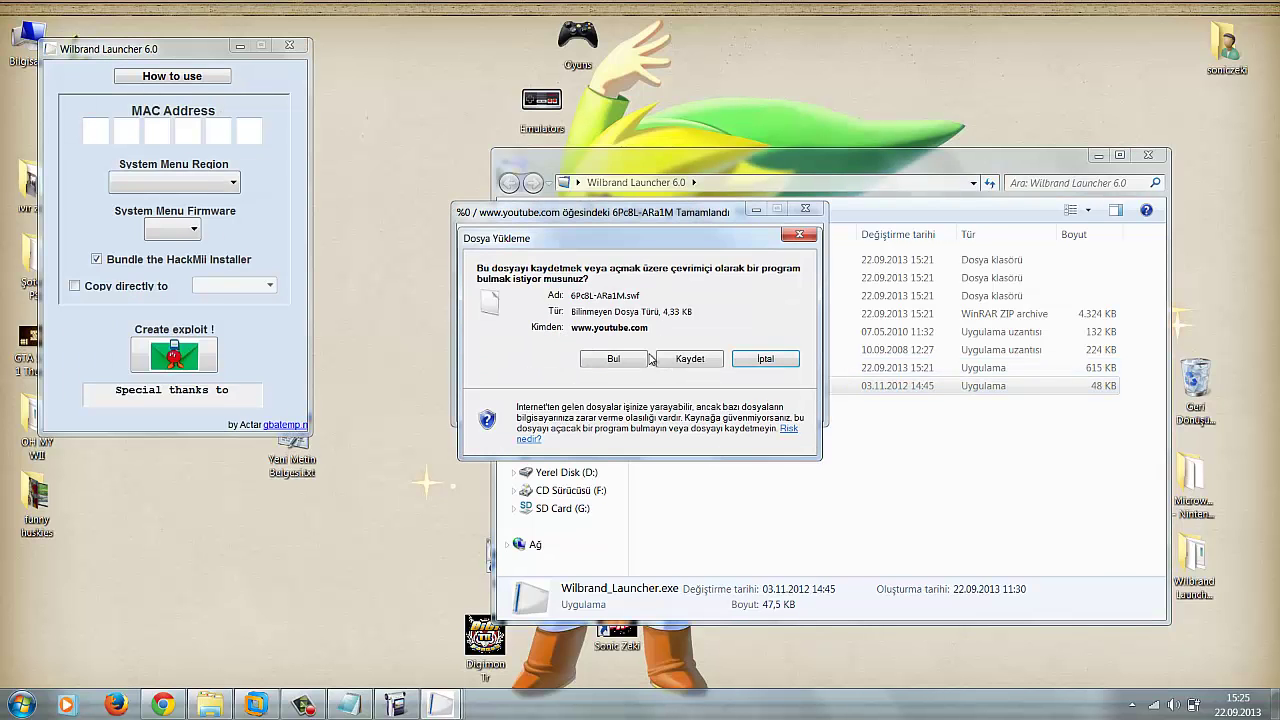
# Cancel the YouTube file download prompts and bring the Wilbrand Launcher window into focus
pyautogui.click(765, 358)
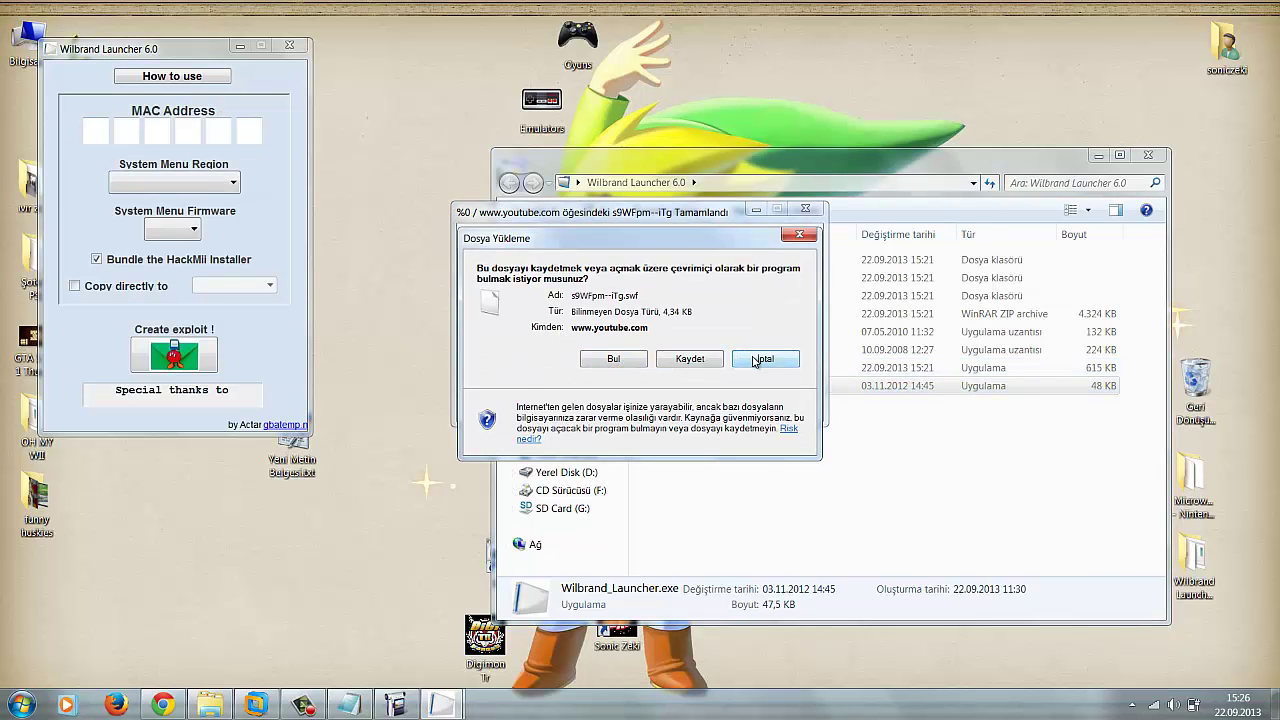
pyautogui.click(305, 706)
pyautogui.click(305, 706)
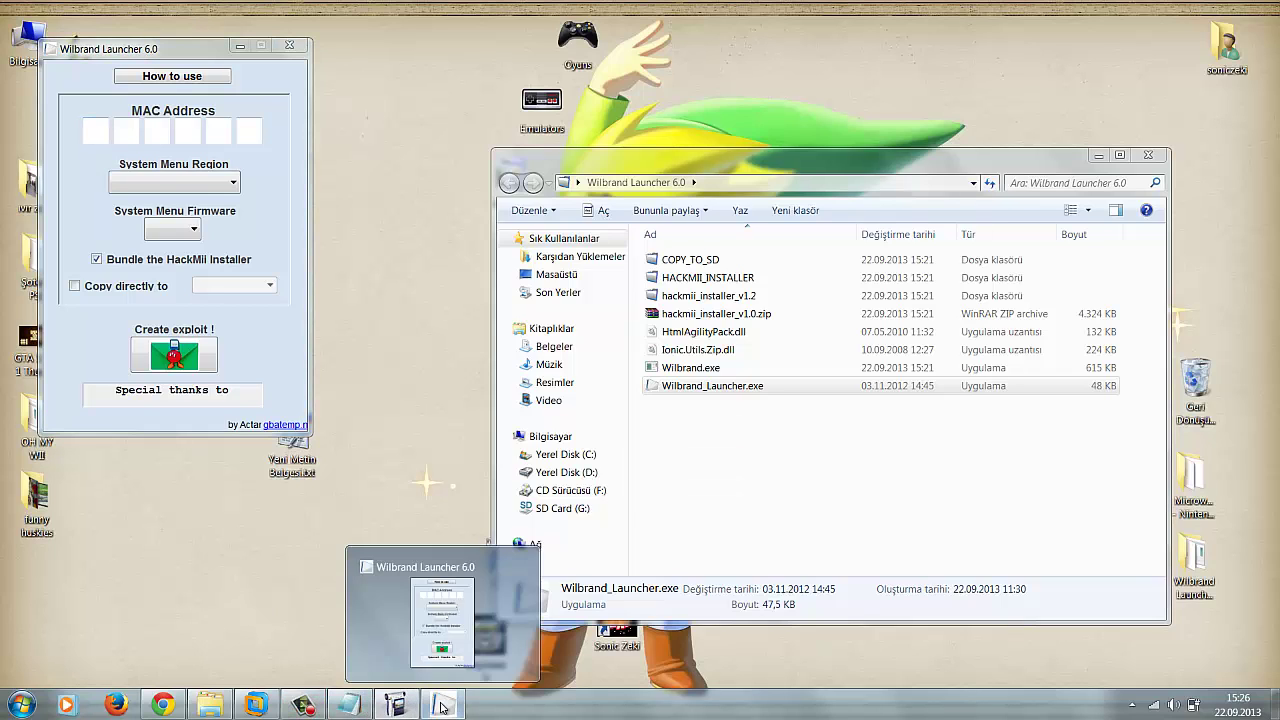
pyautogui.moveTo(397, 705)
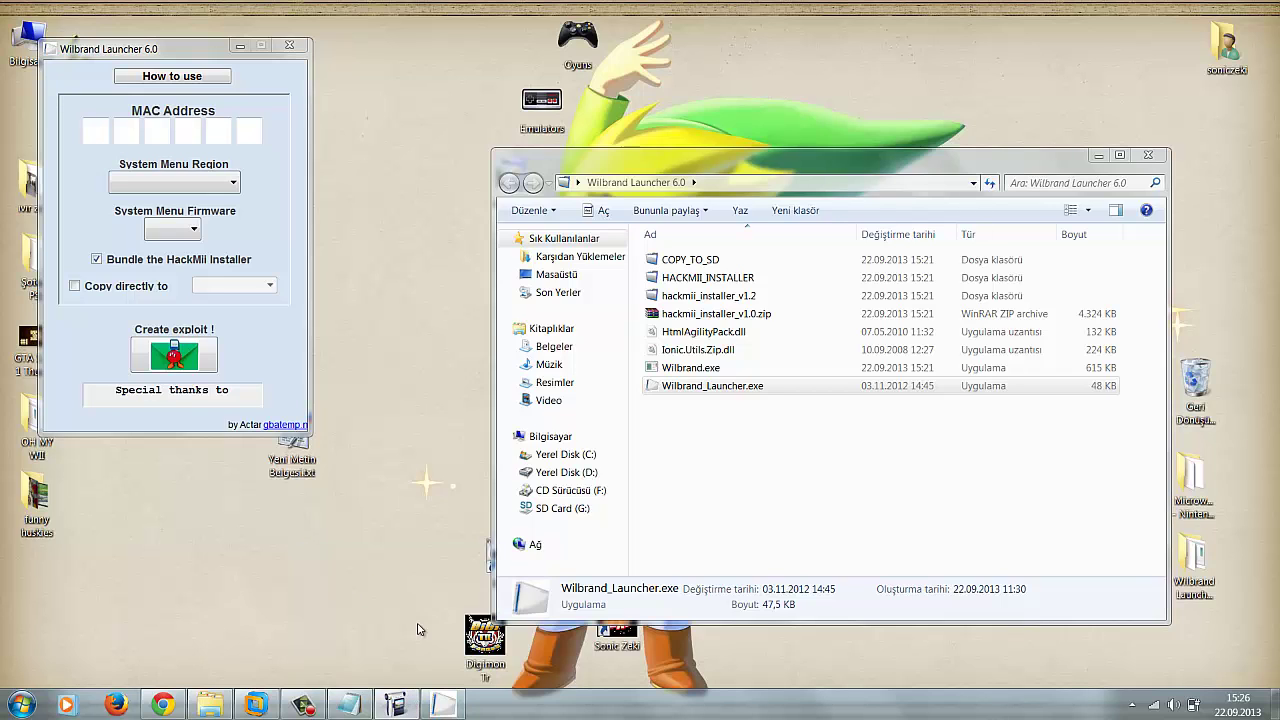
pyautogui.click(443, 705)
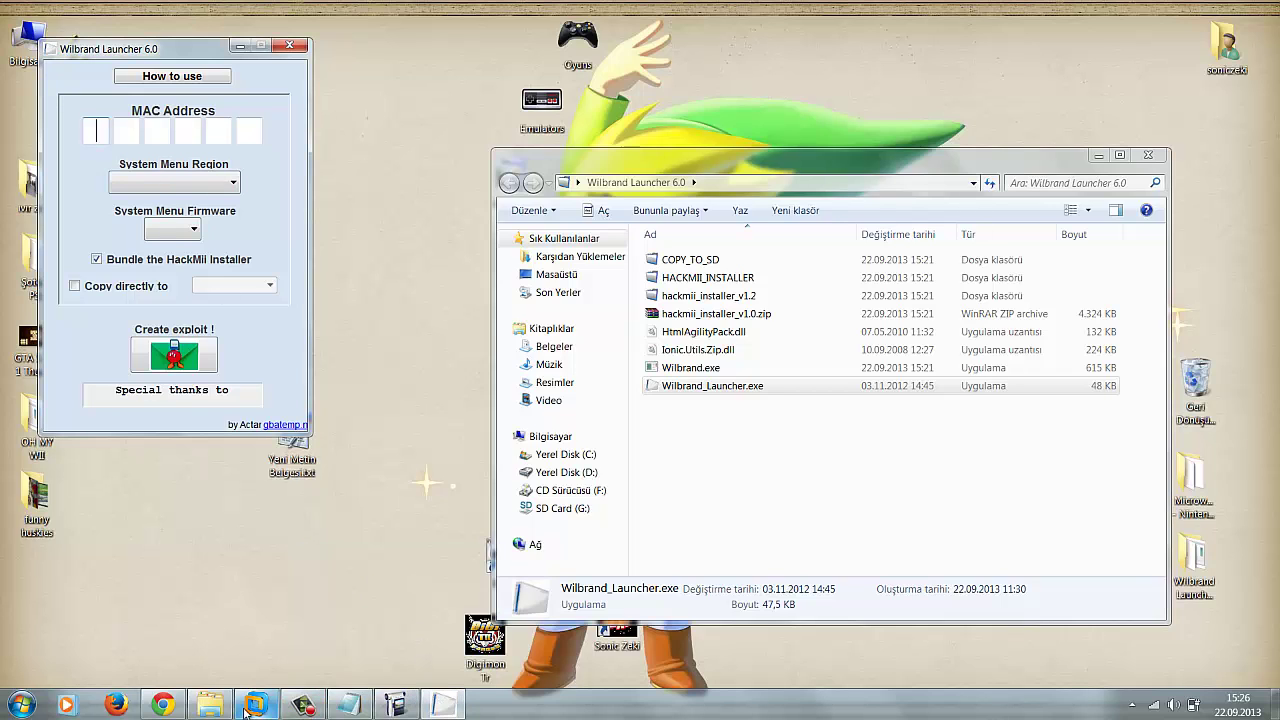
# Exit Unity mode to show AMCap inside the VMware window, and place the Wilbrand Launcher window beside it
pyautogui.click(303, 705)
pyautogui.click(256, 705)
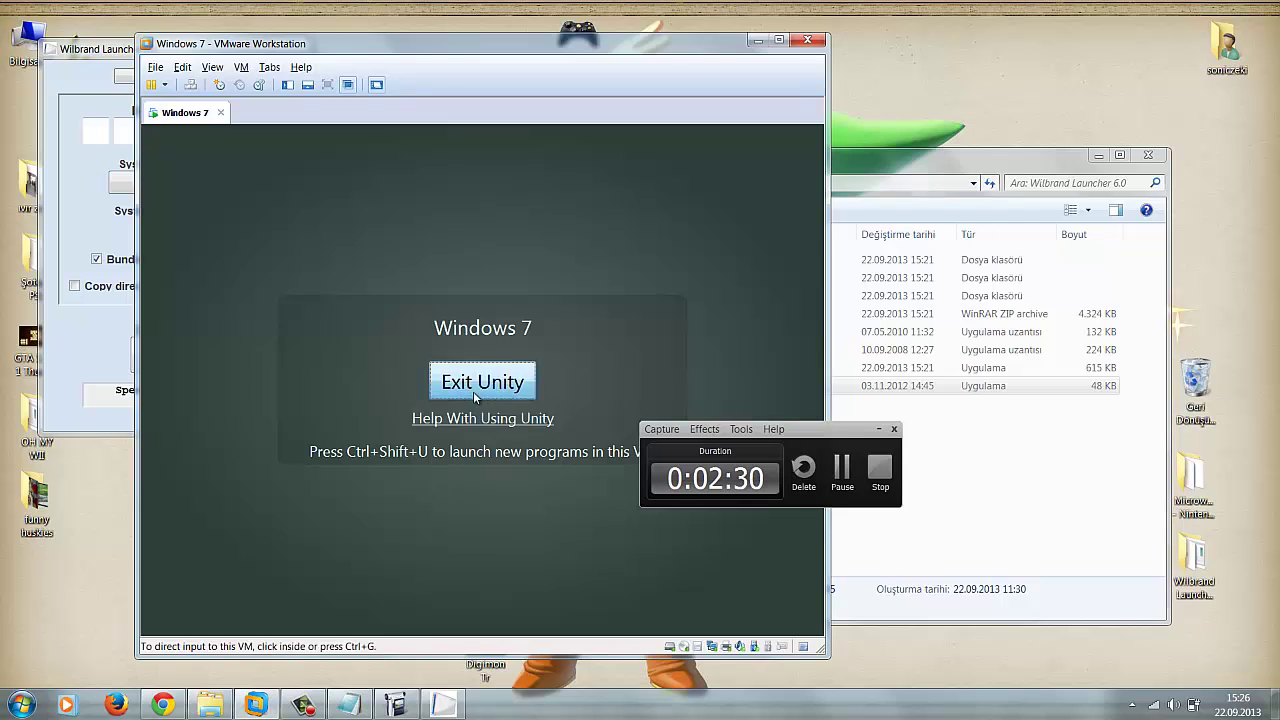
pyautogui.click(473, 390)
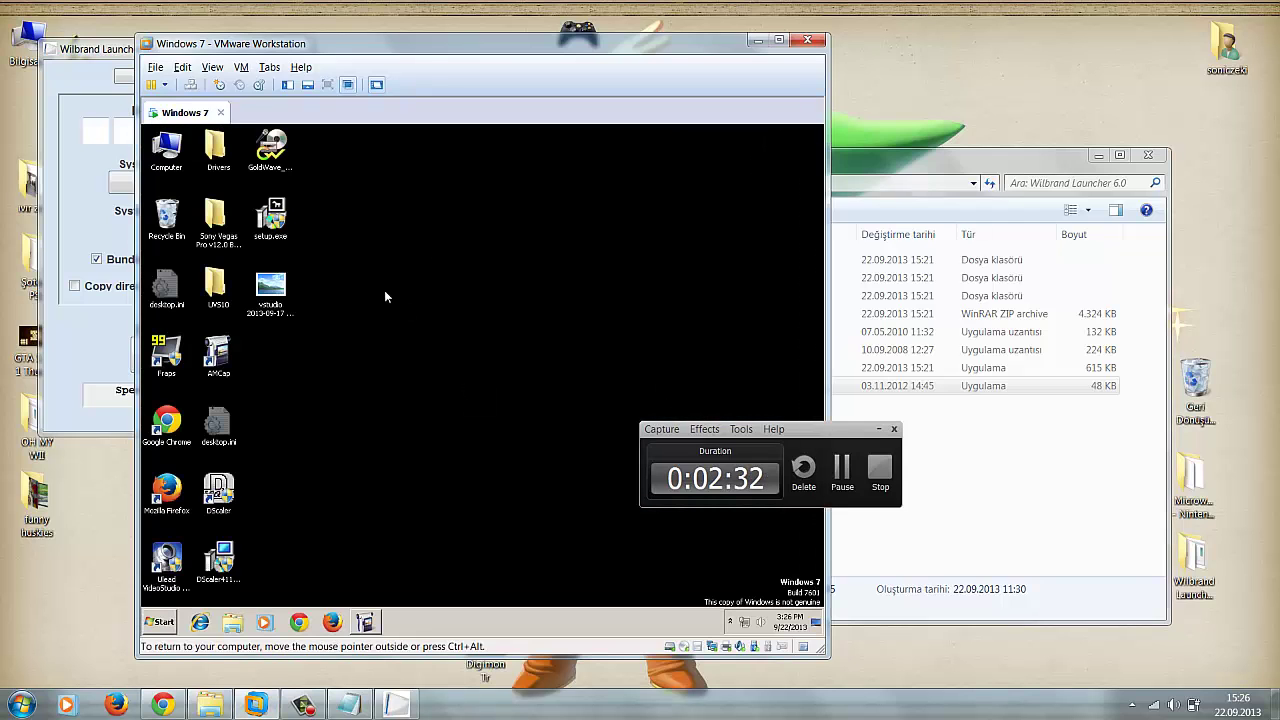
pyautogui.click(364, 622)
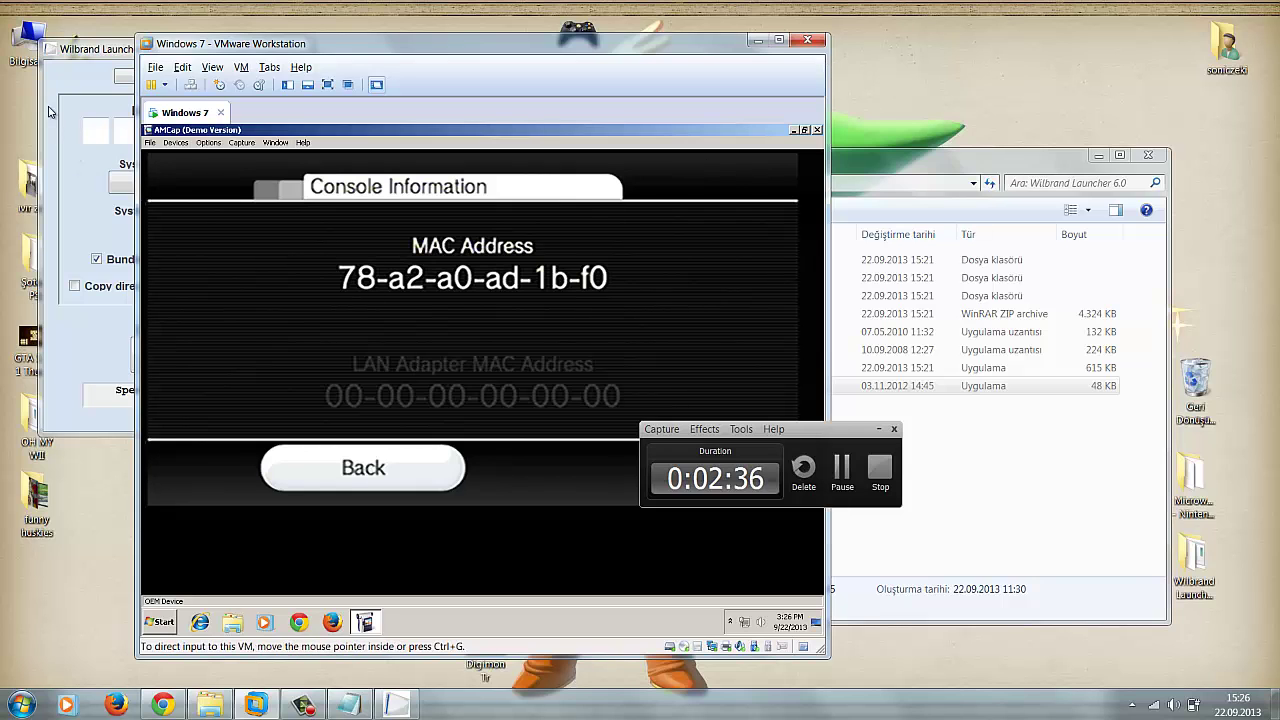
pyautogui.moveTo(72, 52); pyautogui.dragTo(885, 109)
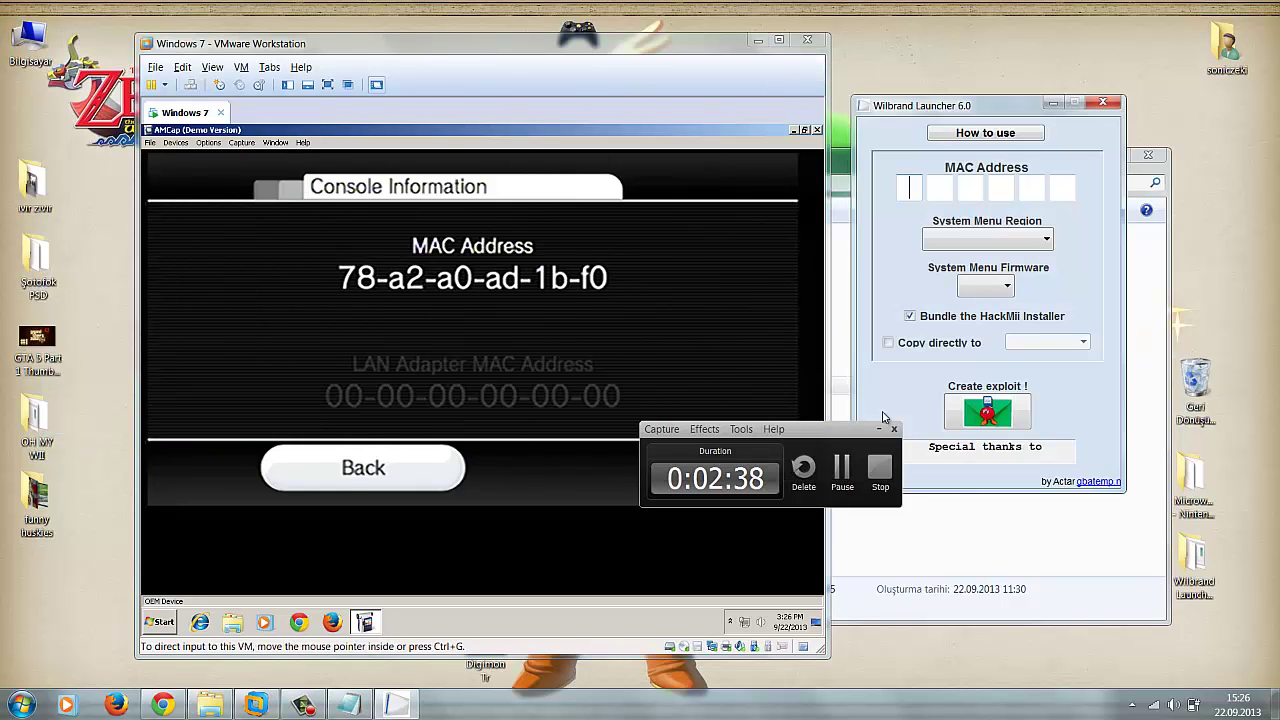
pyautogui.click(877, 430)
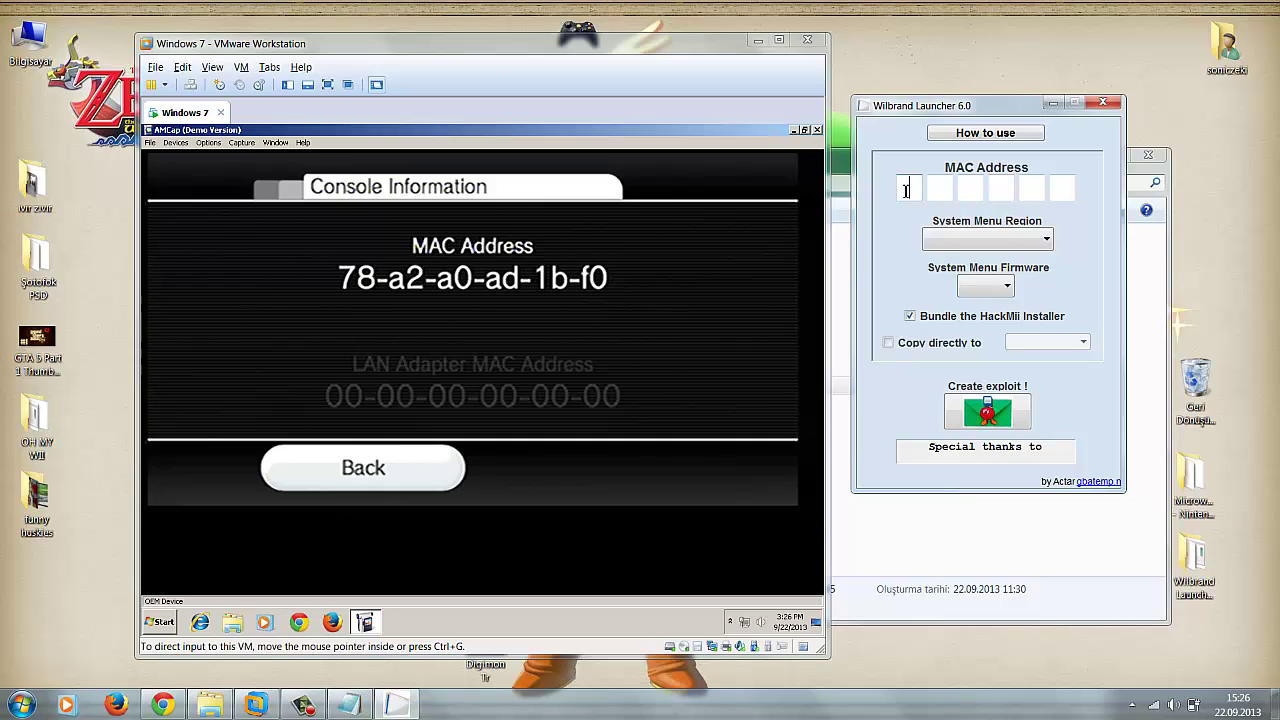
# Enter the Wii's MAC address from the Console Information screen in Wilbrand Launcher and set the System Menu Region to (E) - Europe
pyautogui.write('78a2')
pyautogui.write('a0ad')
pyautogui.write('a2a0ad1bf0')
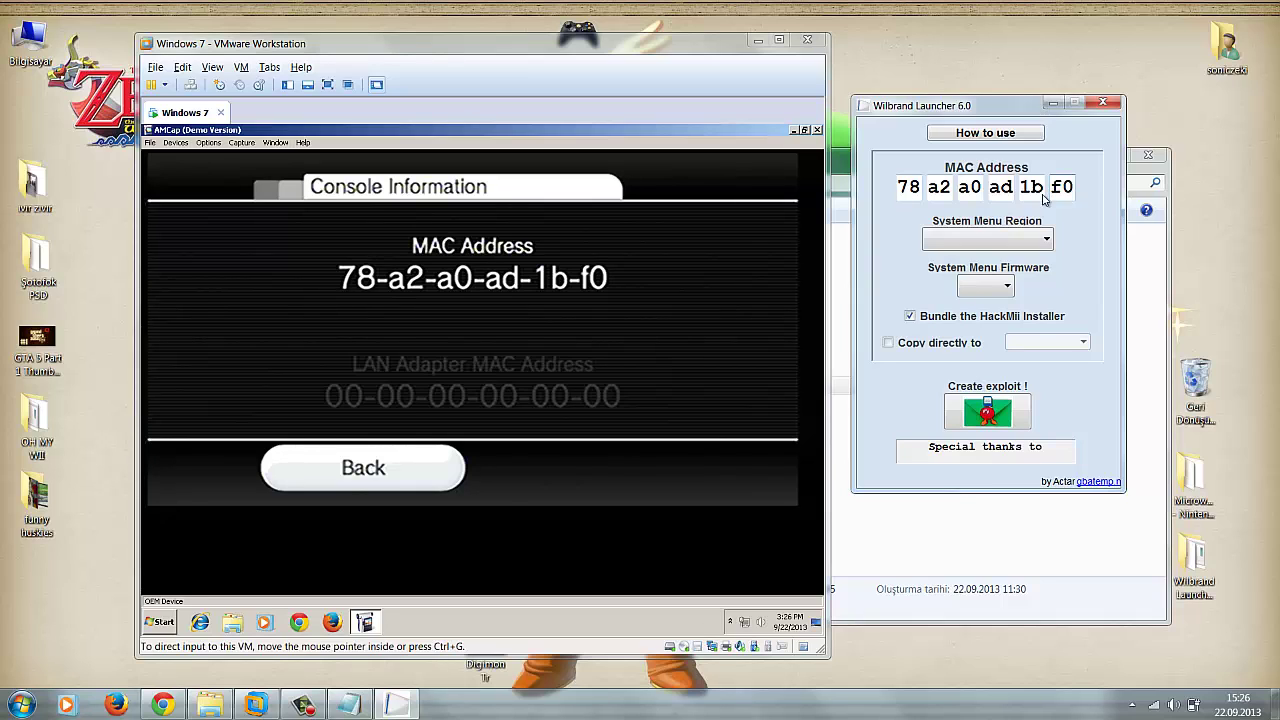
pyautogui.click(970, 240)
pyautogui.click(980, 261)
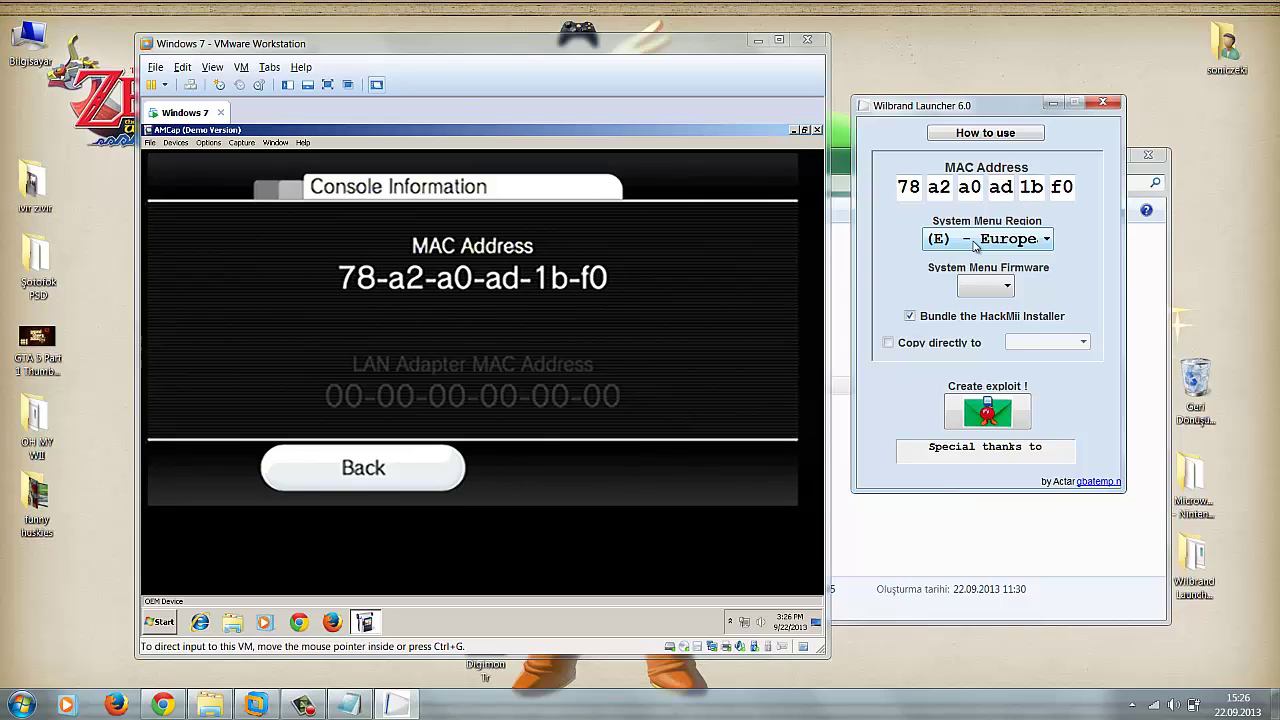
# In the Notepad document, add "Sistem menüsü E - avrupa U - amerika olarak değişir. Sistem ayarlarında direk görürsünüz zaten" below the Adım 2 line
pyautogui.click(920, 558)
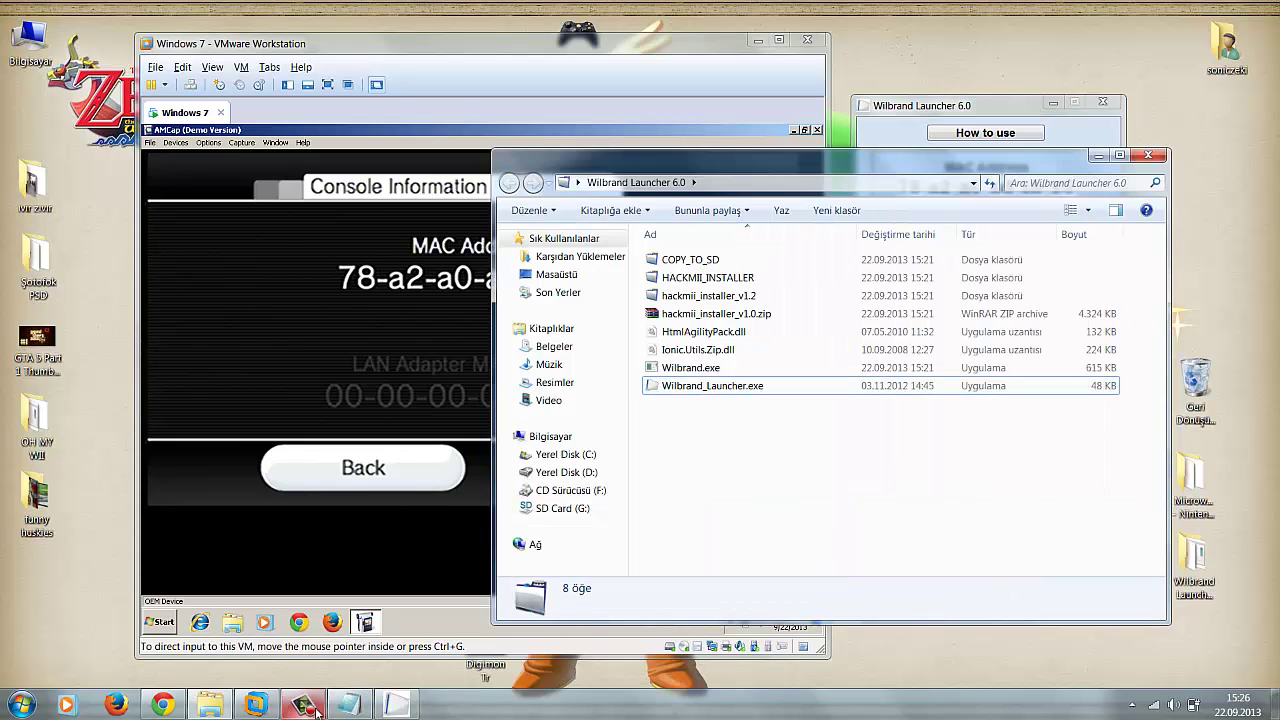
pyautogui.click(397, 705)
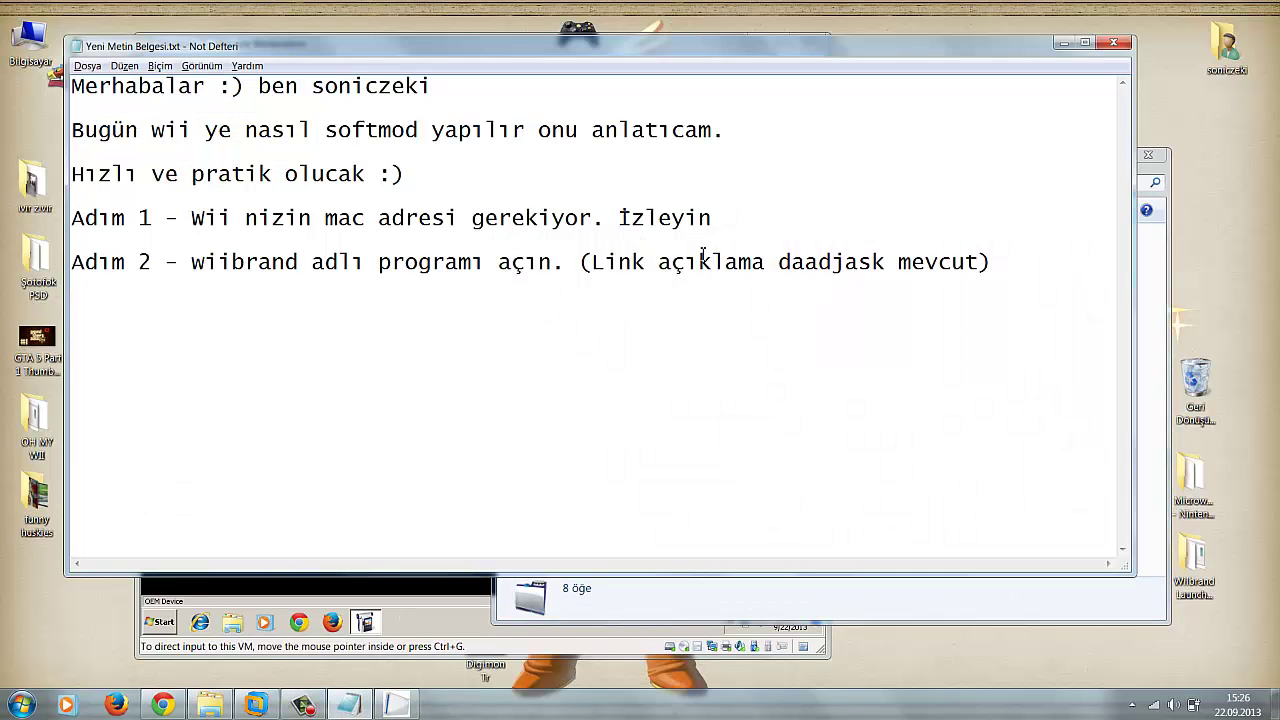
pyautogui.write('Siste ')
pyautogui.write('menüsü')
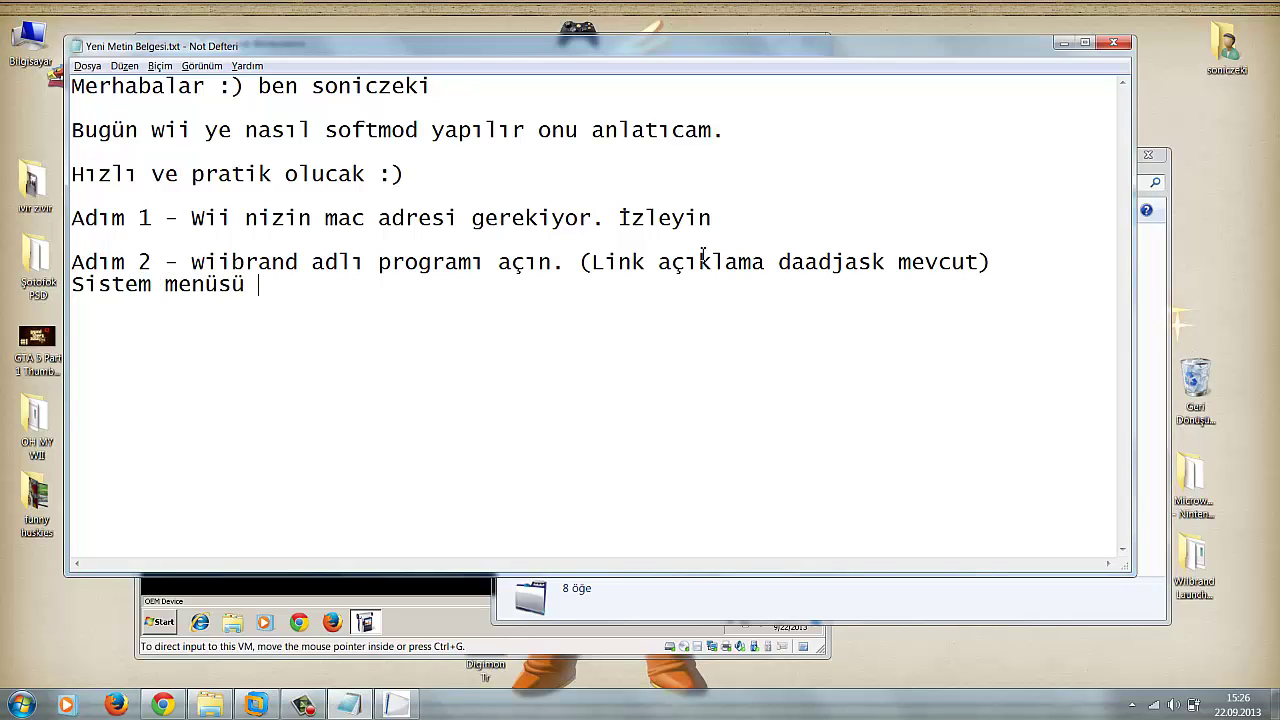
pyautogui.write(' E - avrupa U - ame')
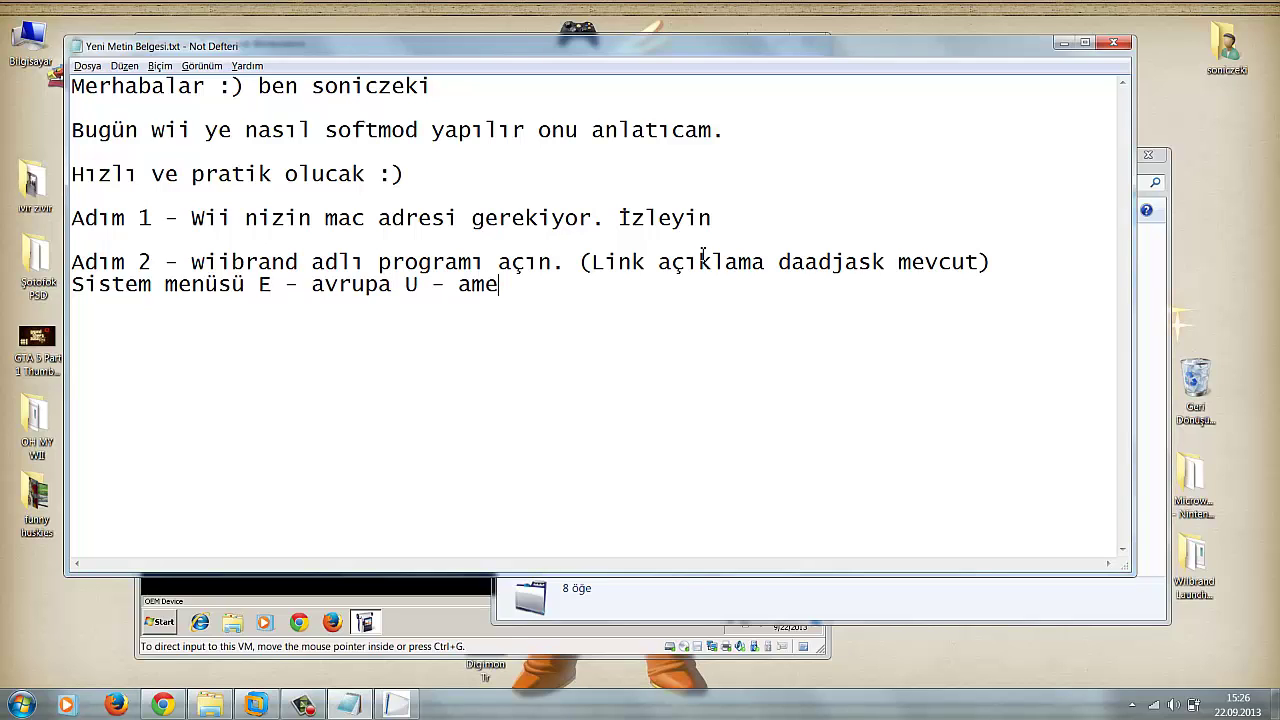
pyautogui.write('rika olarak değ')
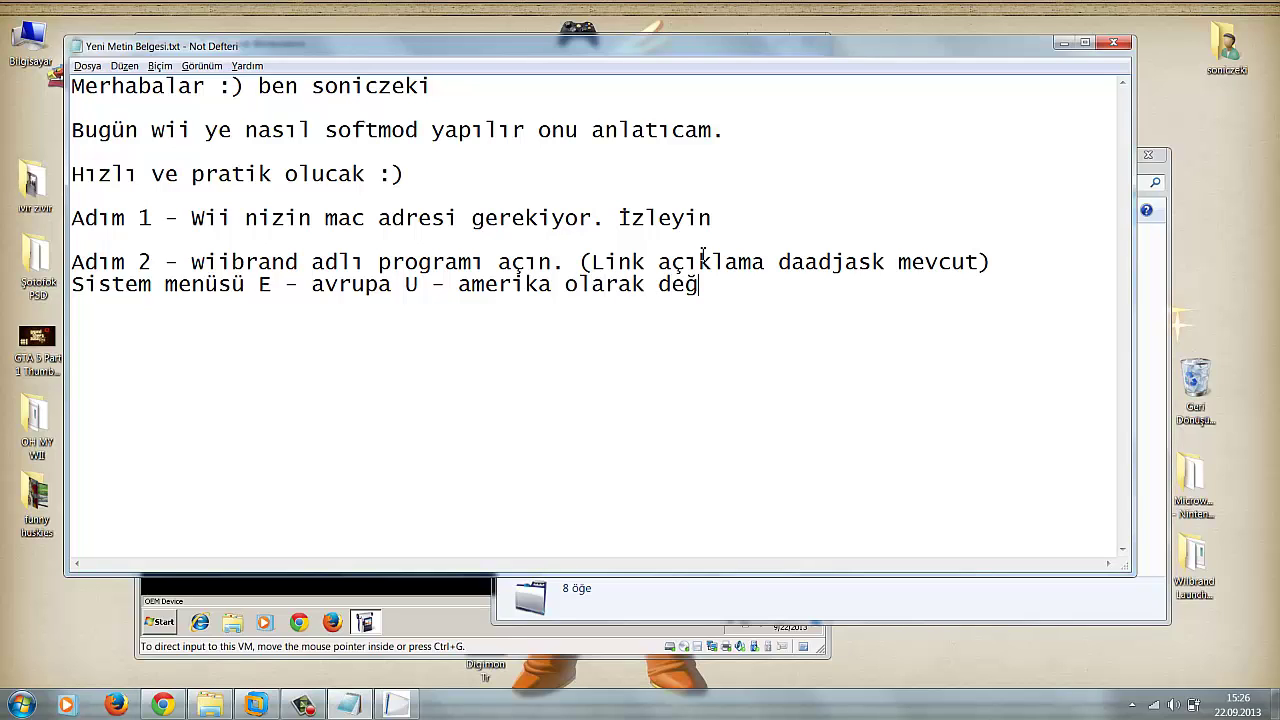
pyautogui.write('işir. Sistem ayarlarınd')
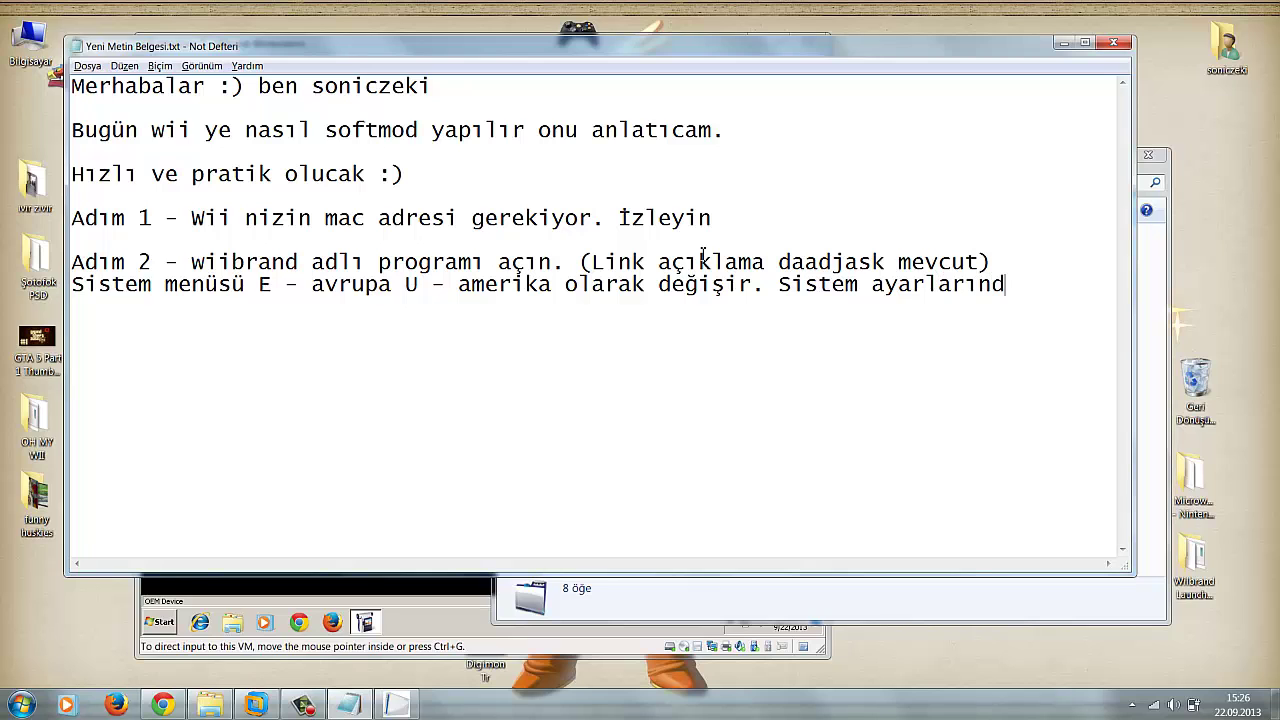
pyautogui.write('a direk görürsünüz ')
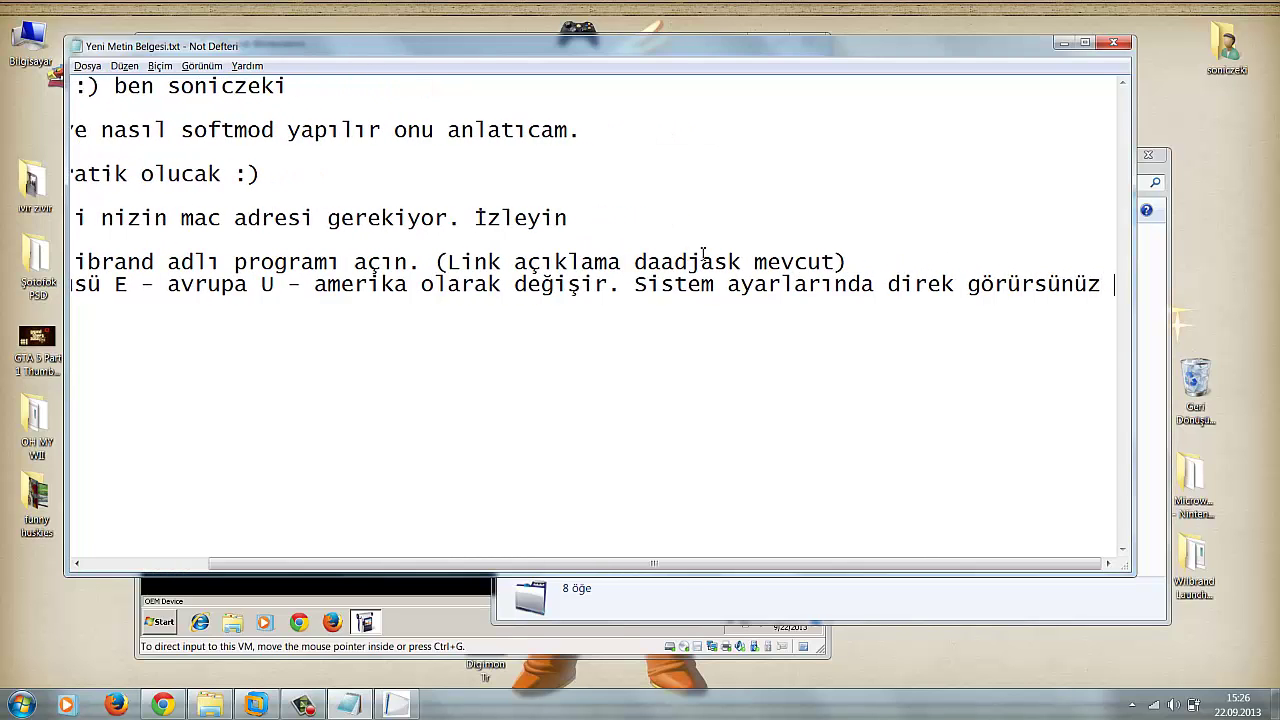
pyautogui.write('zaten')
pyautogui.press('Return')
pyautogui.press('Return')
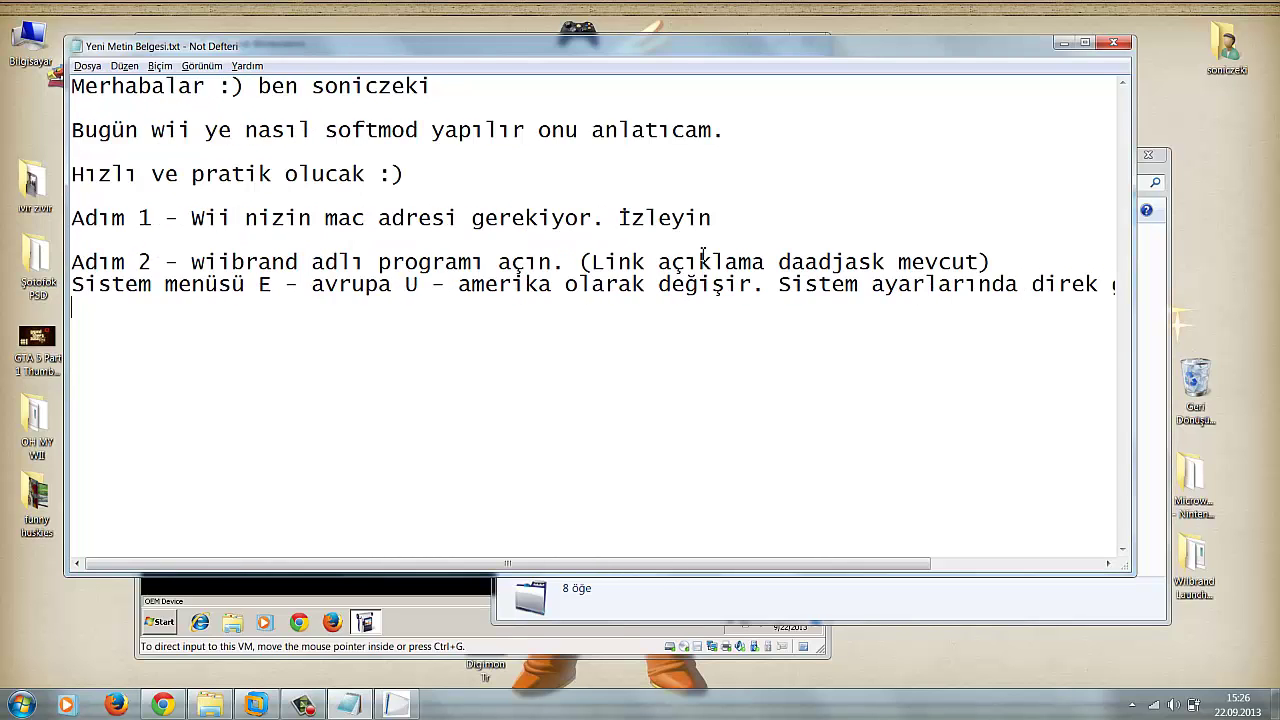
pyautogui.hotkey('alt', 'Tab')
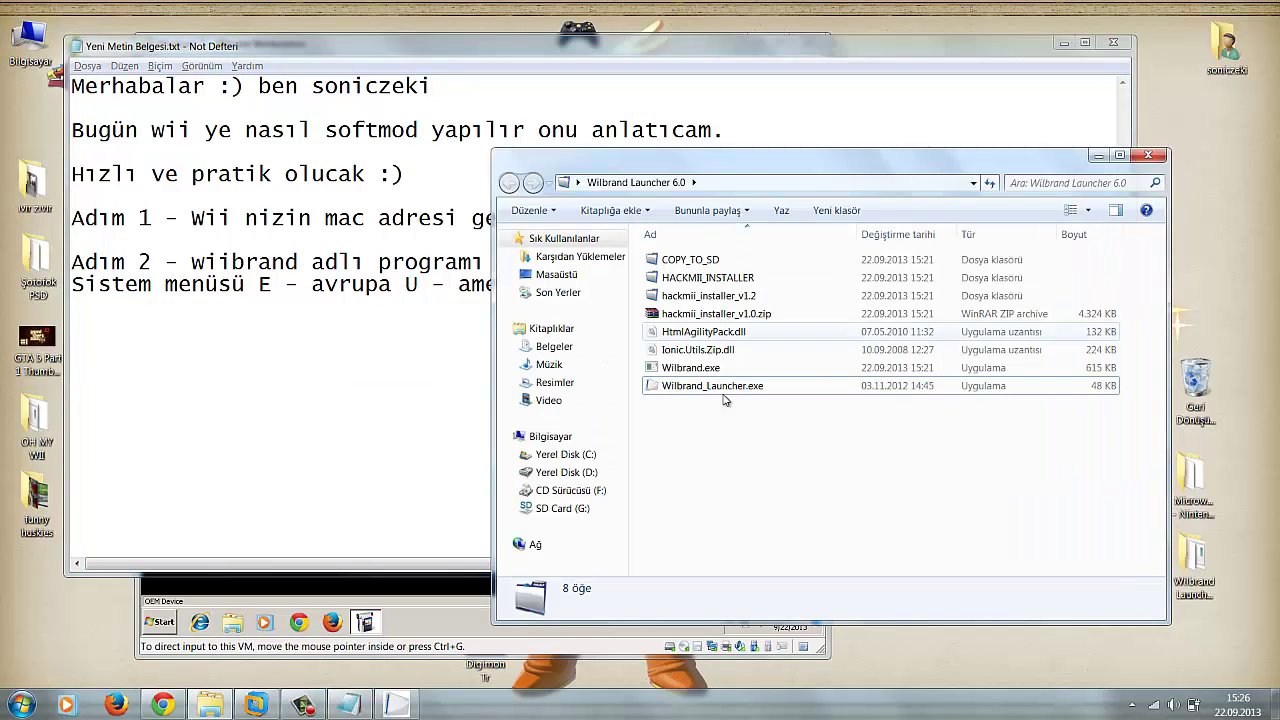
pyautogui.hotkey('alt', 'Tab')
pyautogui.click(303, 705)
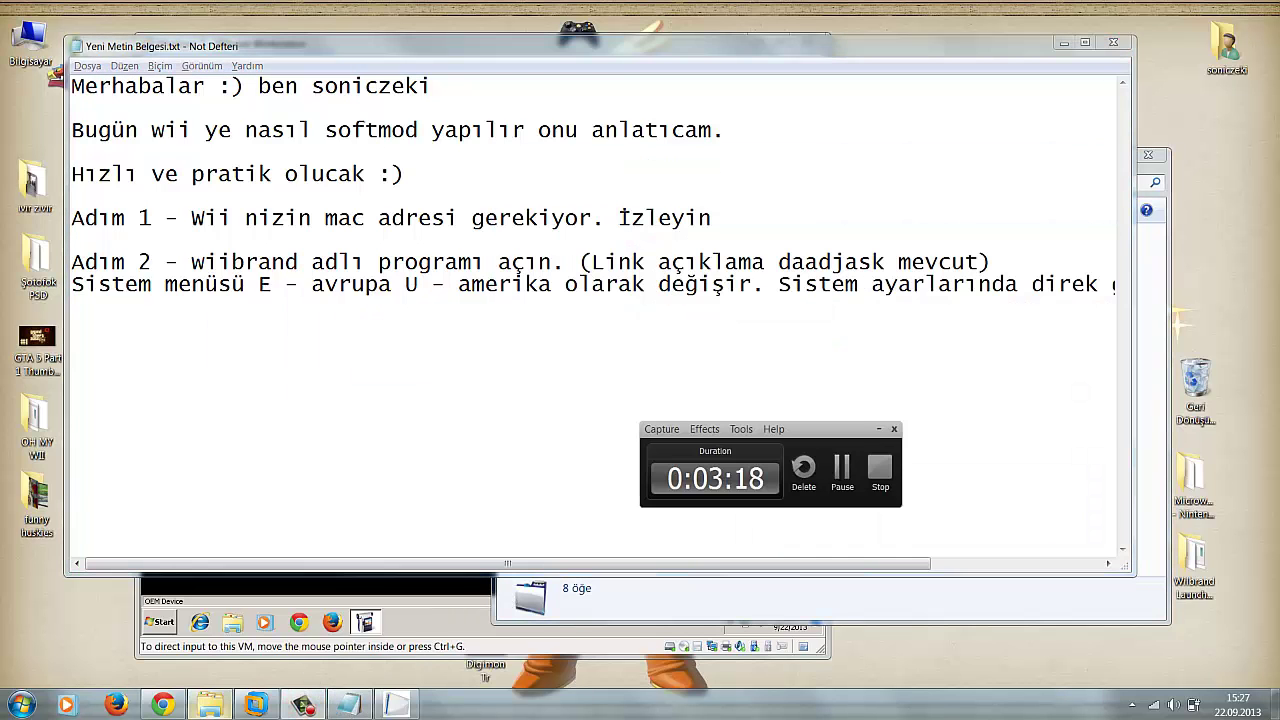
# Return to the Wilbrand Launcher, open the Bilgisayar window and continue without scanning the SD Card (G:)
pyautogui.click(295, 708)
pyautogui.click(268, 706)
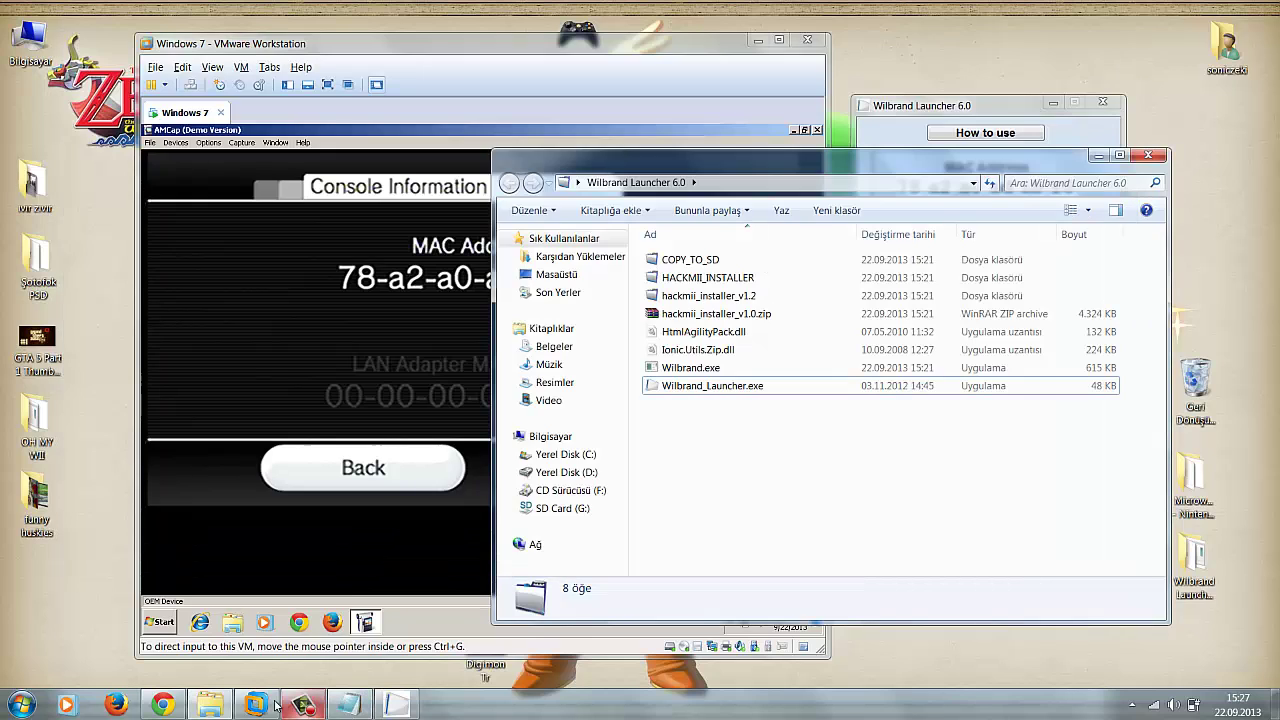
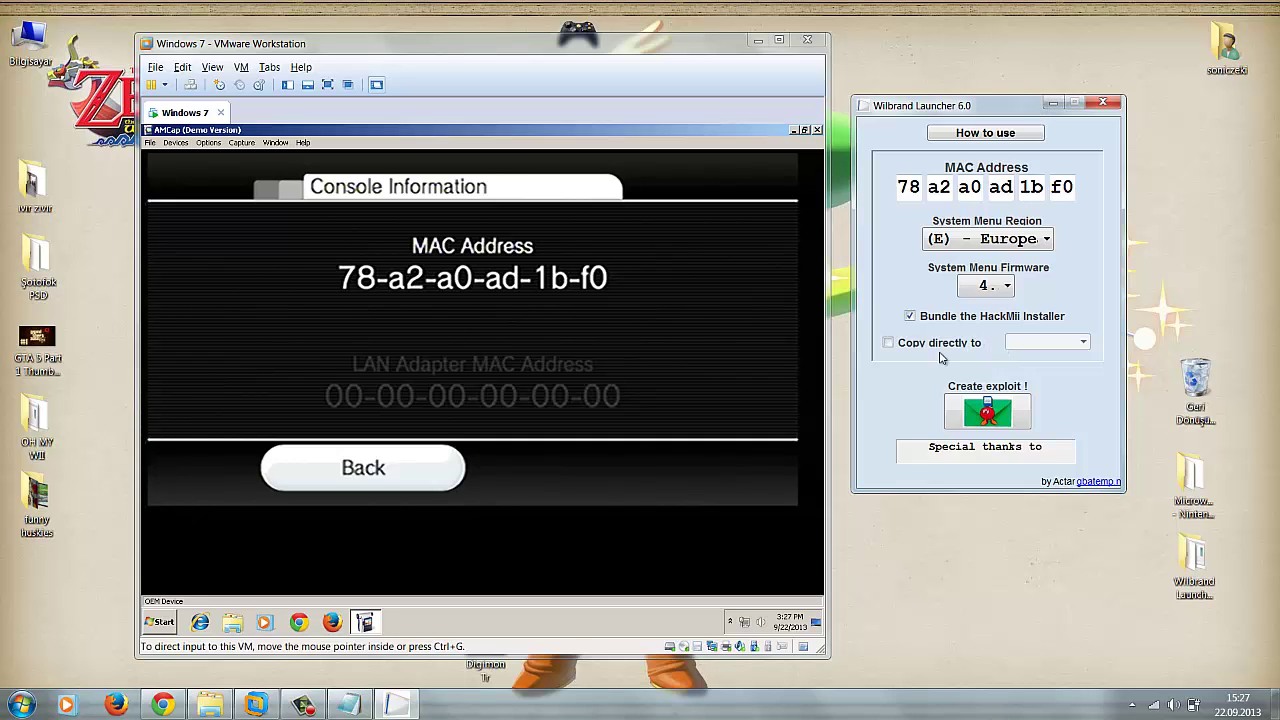
pyautogui.doubleClick(19, 40)
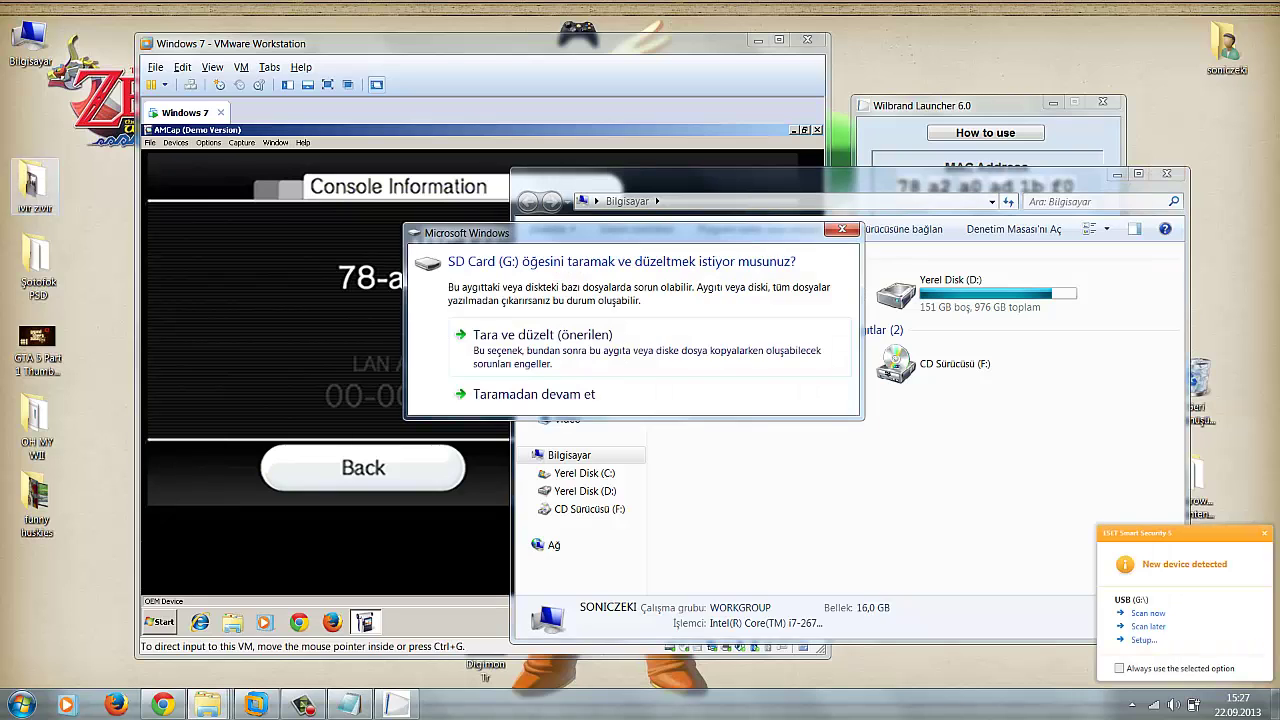
pyautogui.click(510, 400)
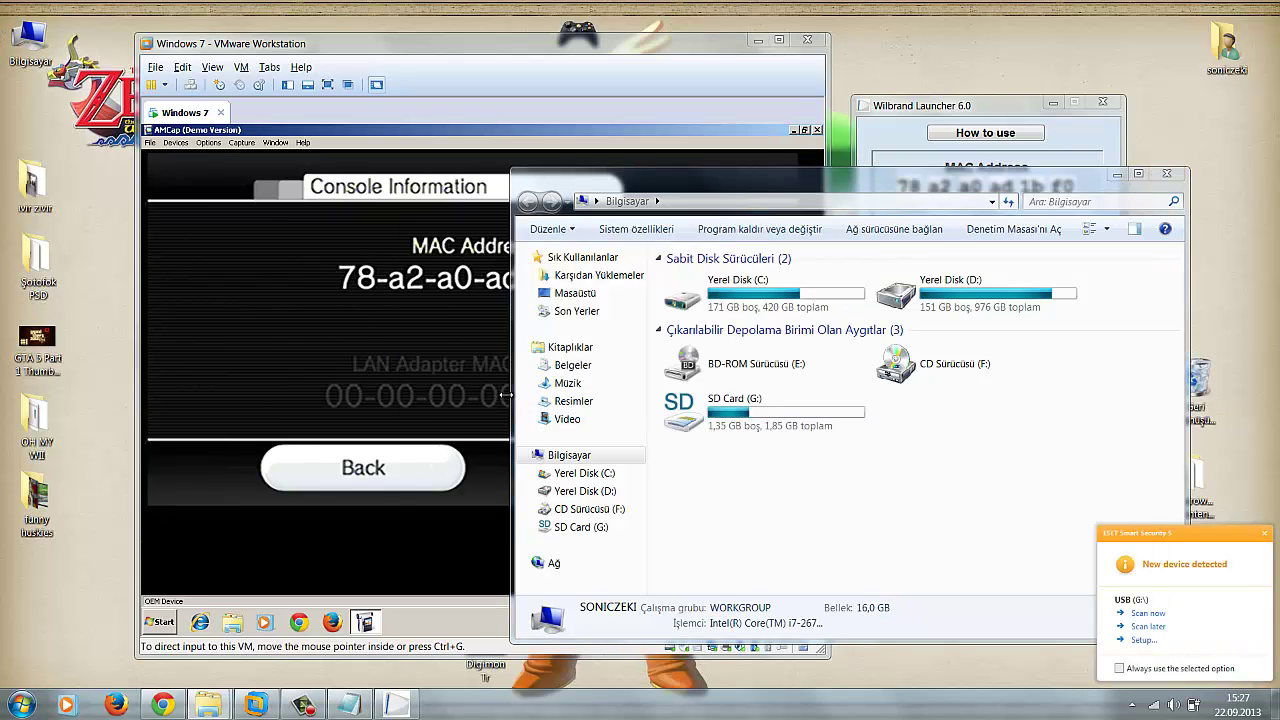
pyautogui.click(749, 143)
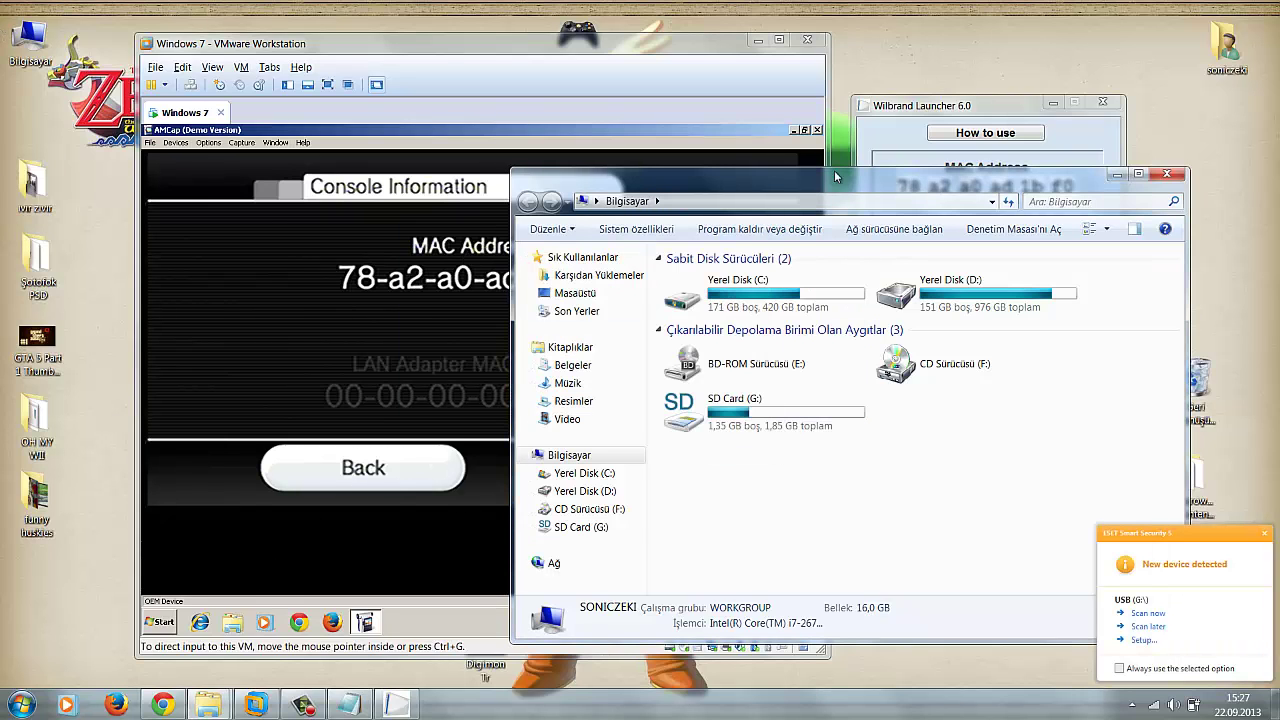
# In the Notepad document, add the line "Hafıza kartını takın." below the system menu note
pyautogui.click(395, 705)
pyautogui.write('H')
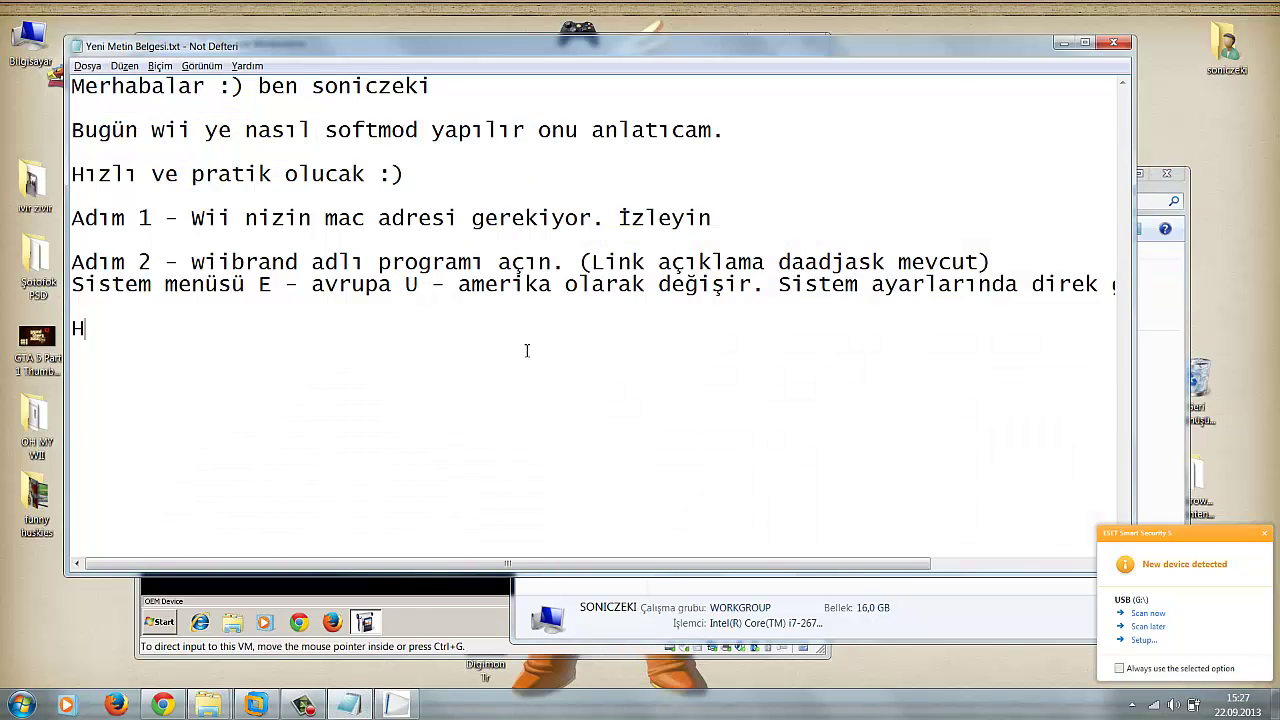
pyautogui.write('afıza kartını')
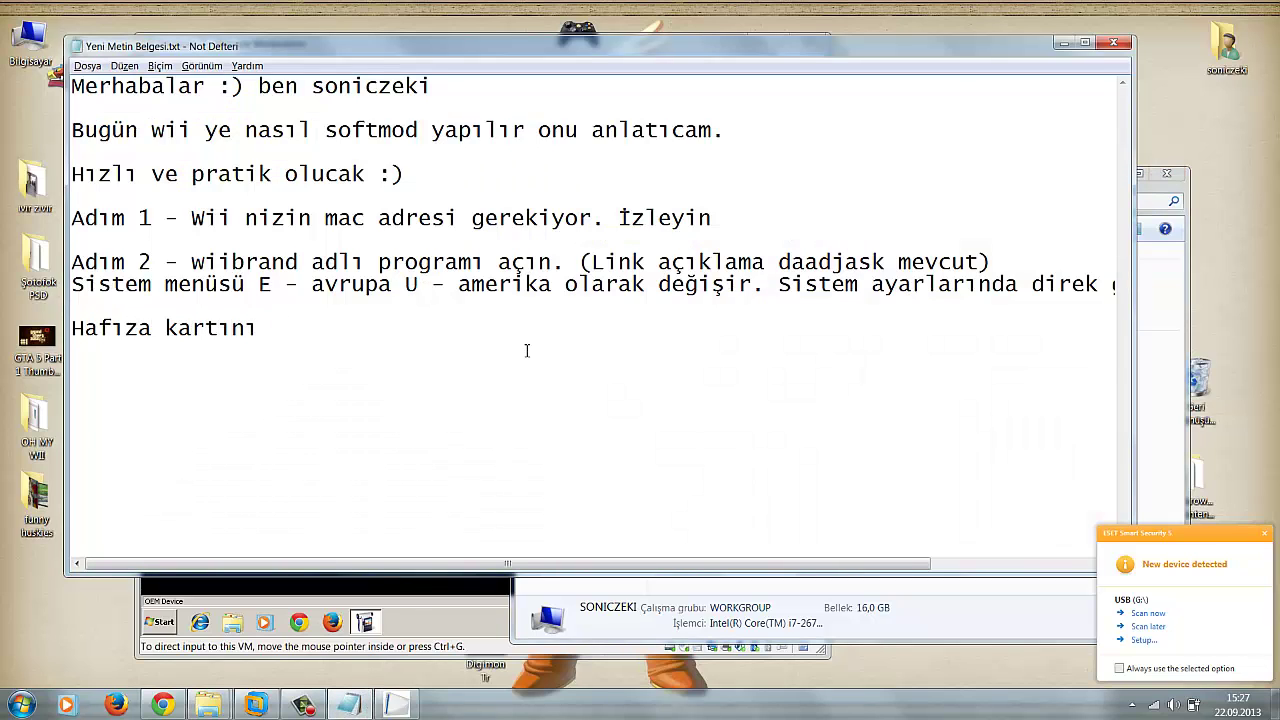
pyautogui.write(' takın.')
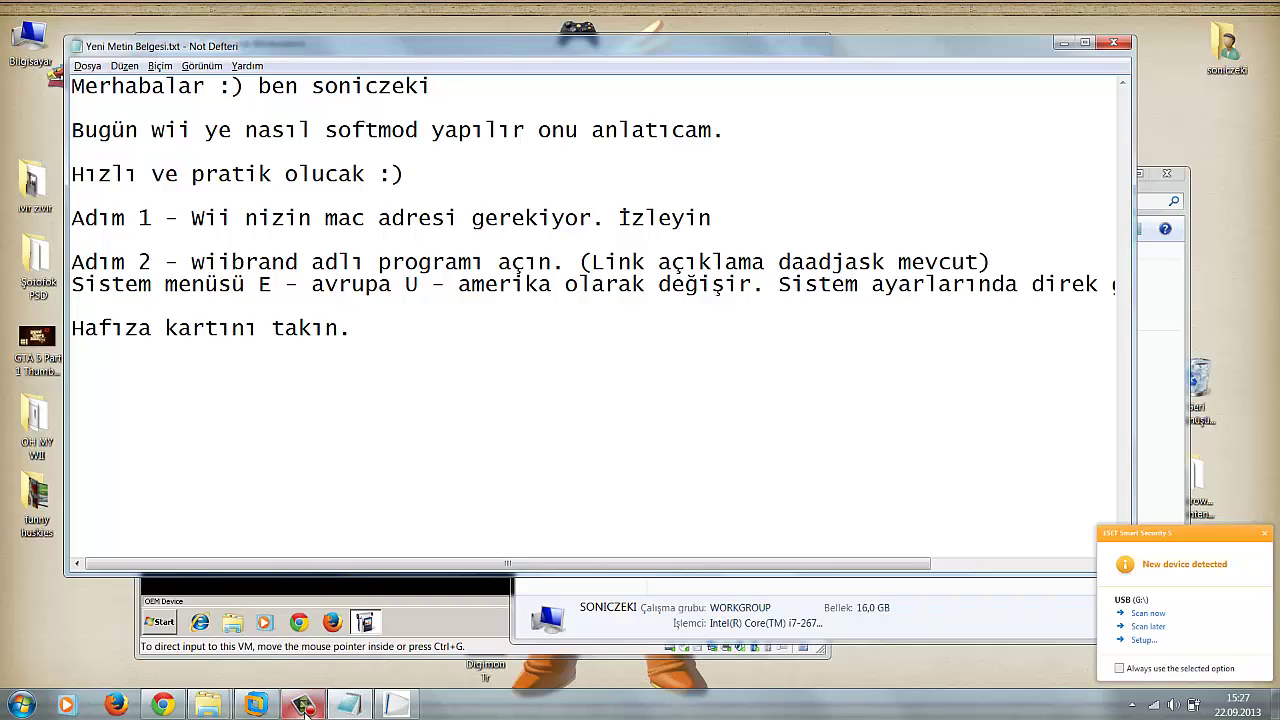
# Create the exploit in Wilbrand Launcher for firmware 4.3 and open the generated files in COPY_TO_SD, selecting the private folder
pyautogui.click(257, 706)
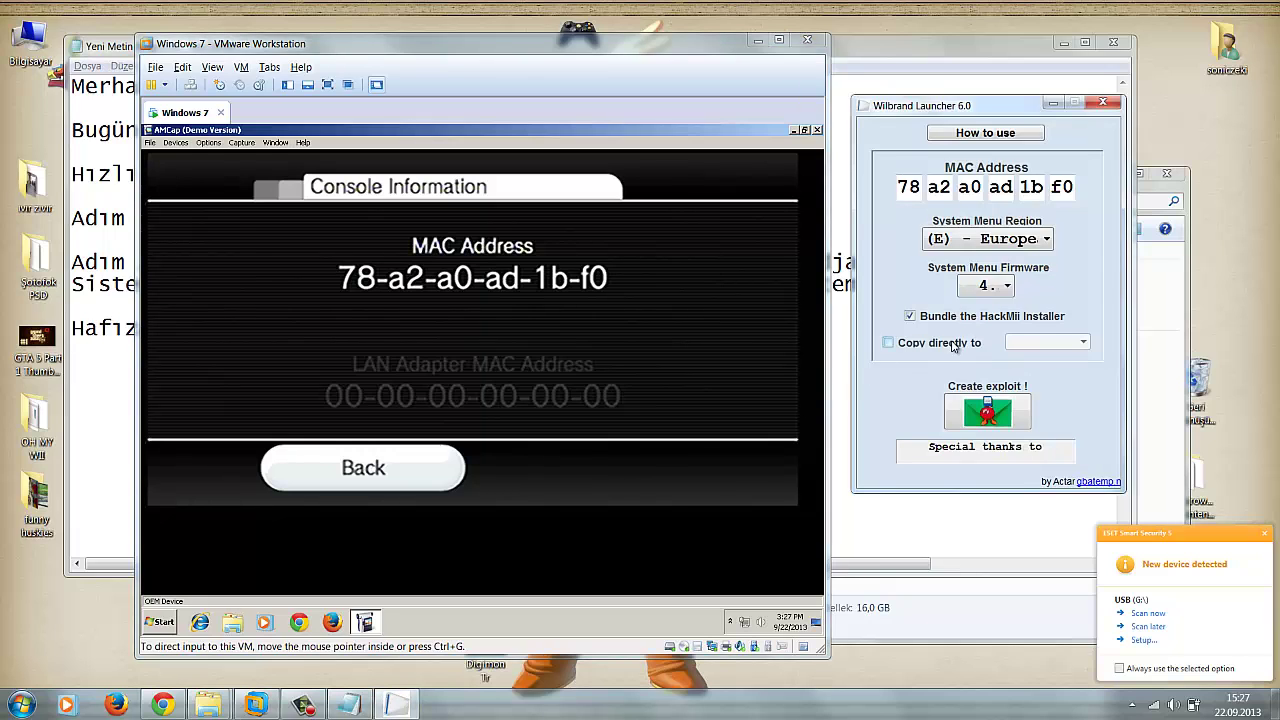
pyautogui.click(988, 288)
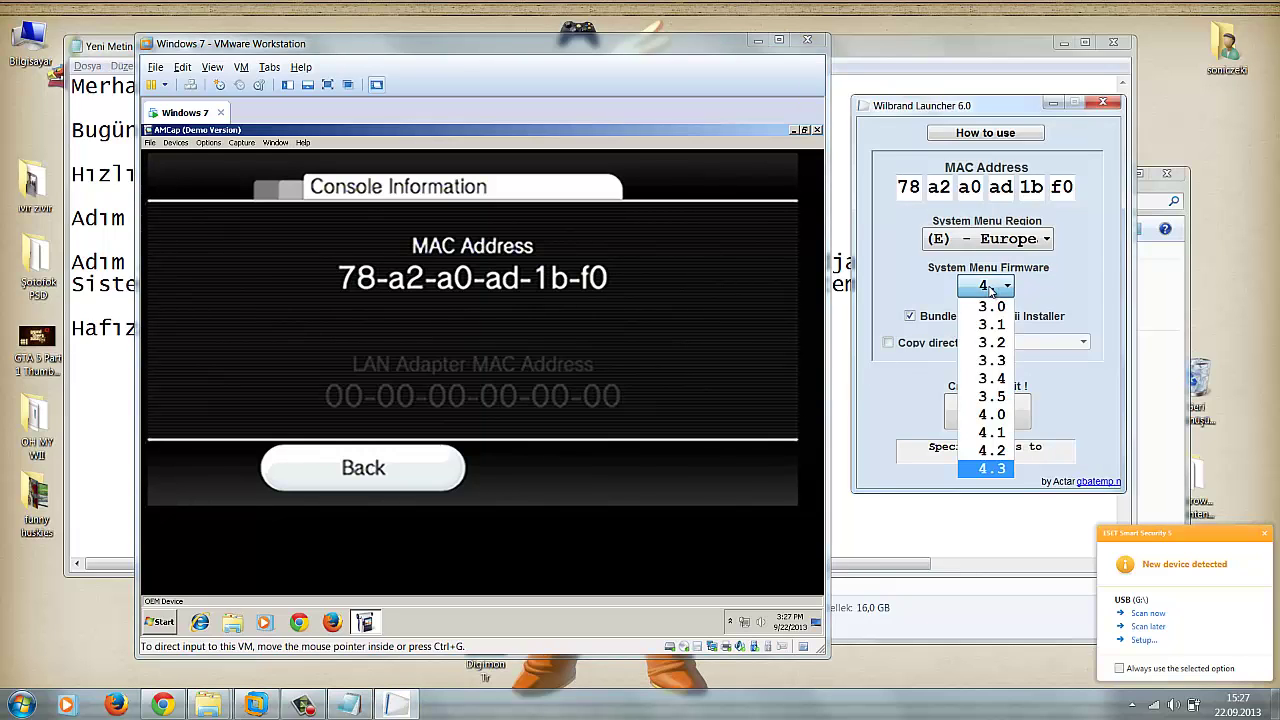
pyautogui.click(988, 290)
pyautogui.click(962, 422)
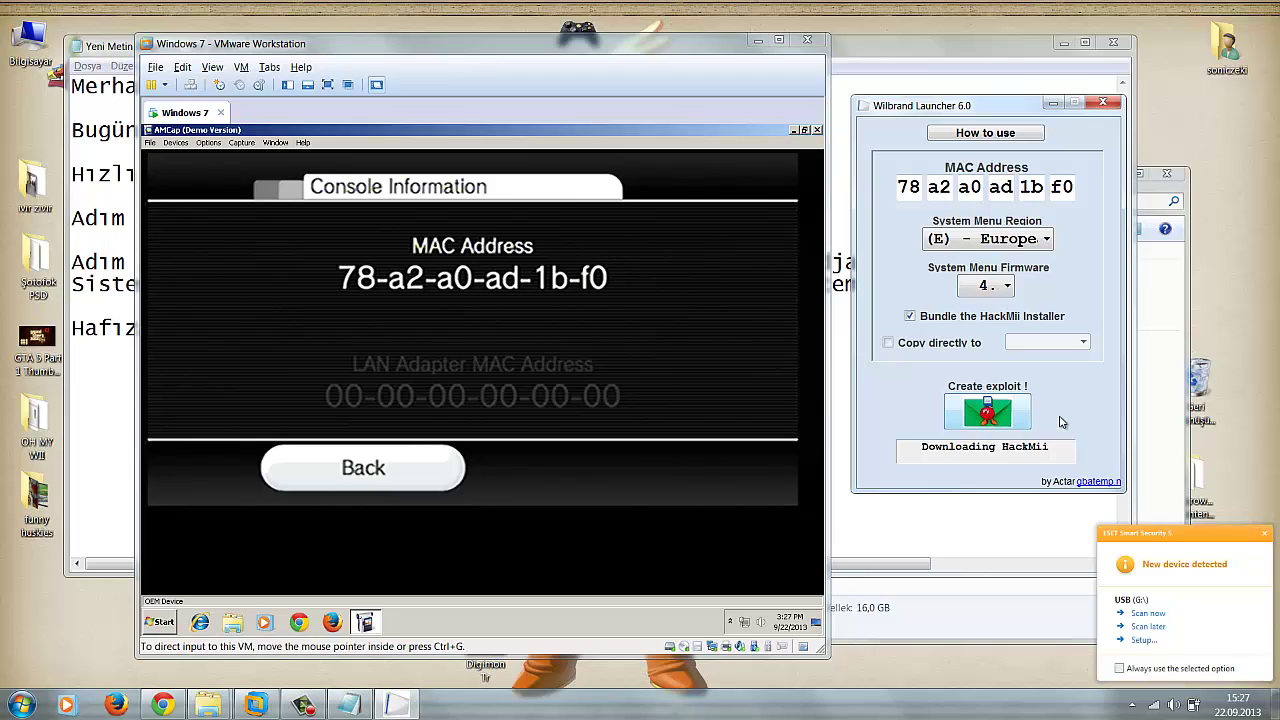
pyautogui.click(1264, 536)
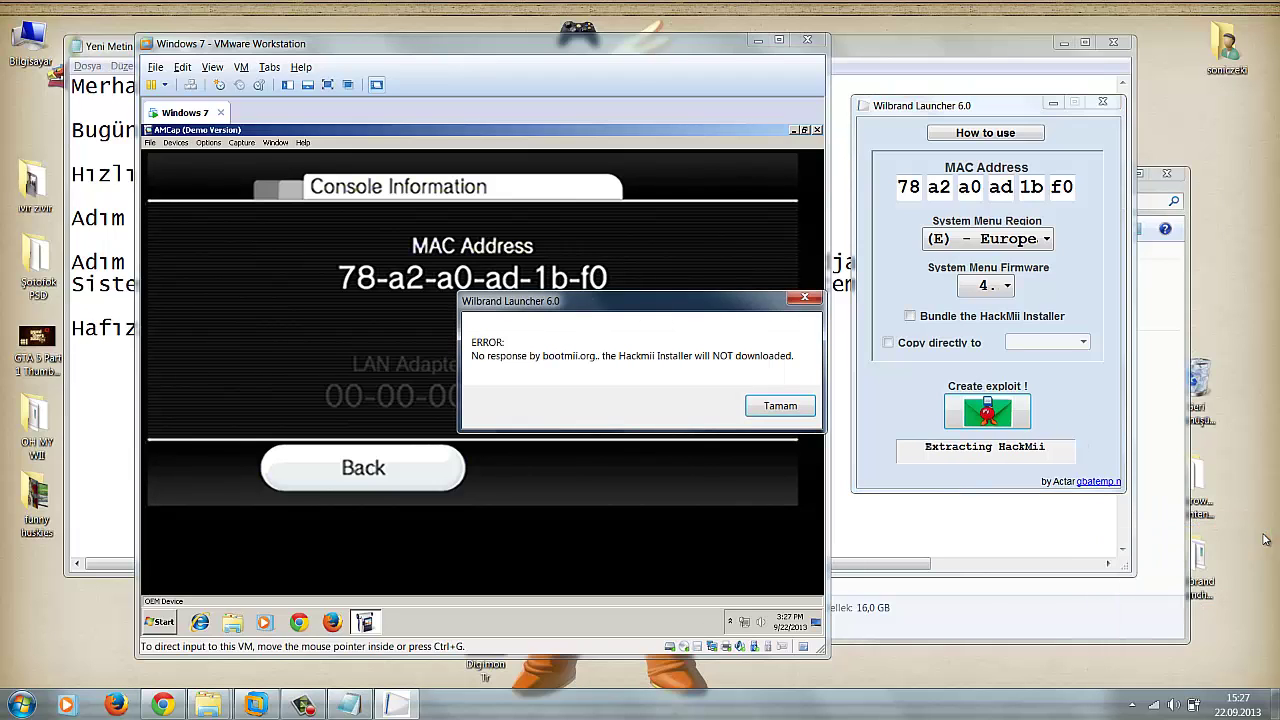
pyautogui.click(773, 410)
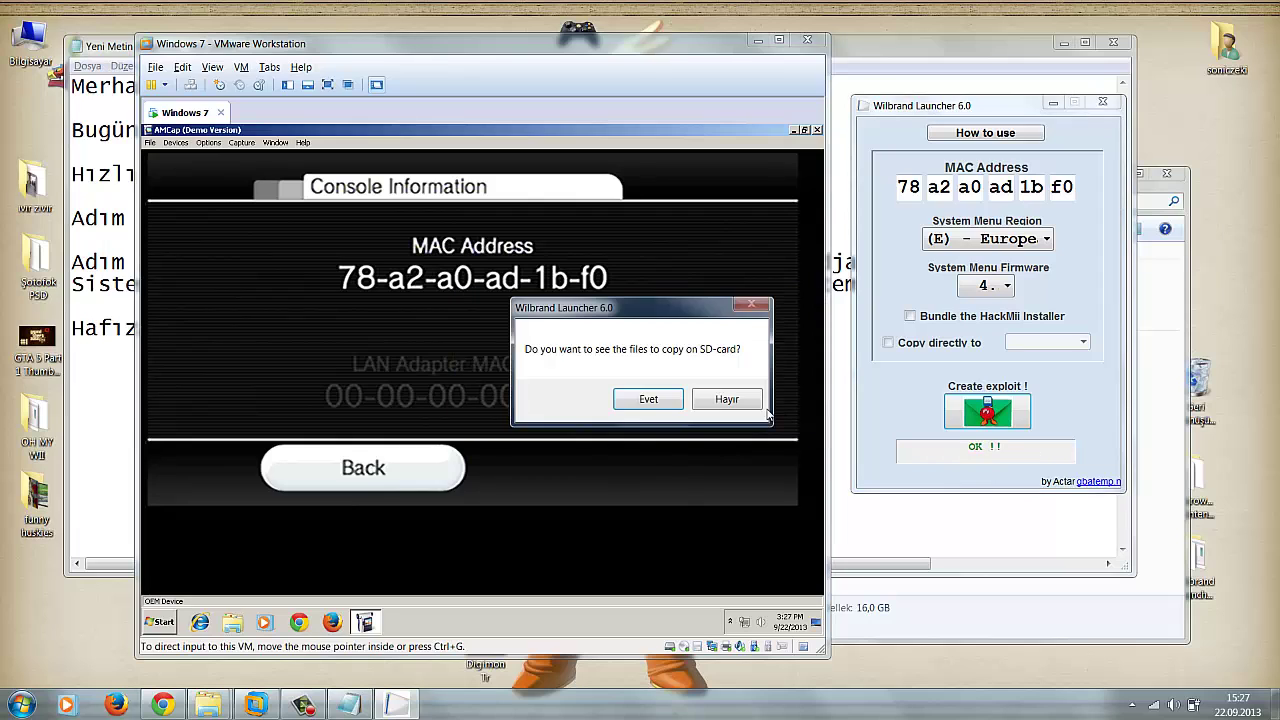
pyautogui.click(663, 405)
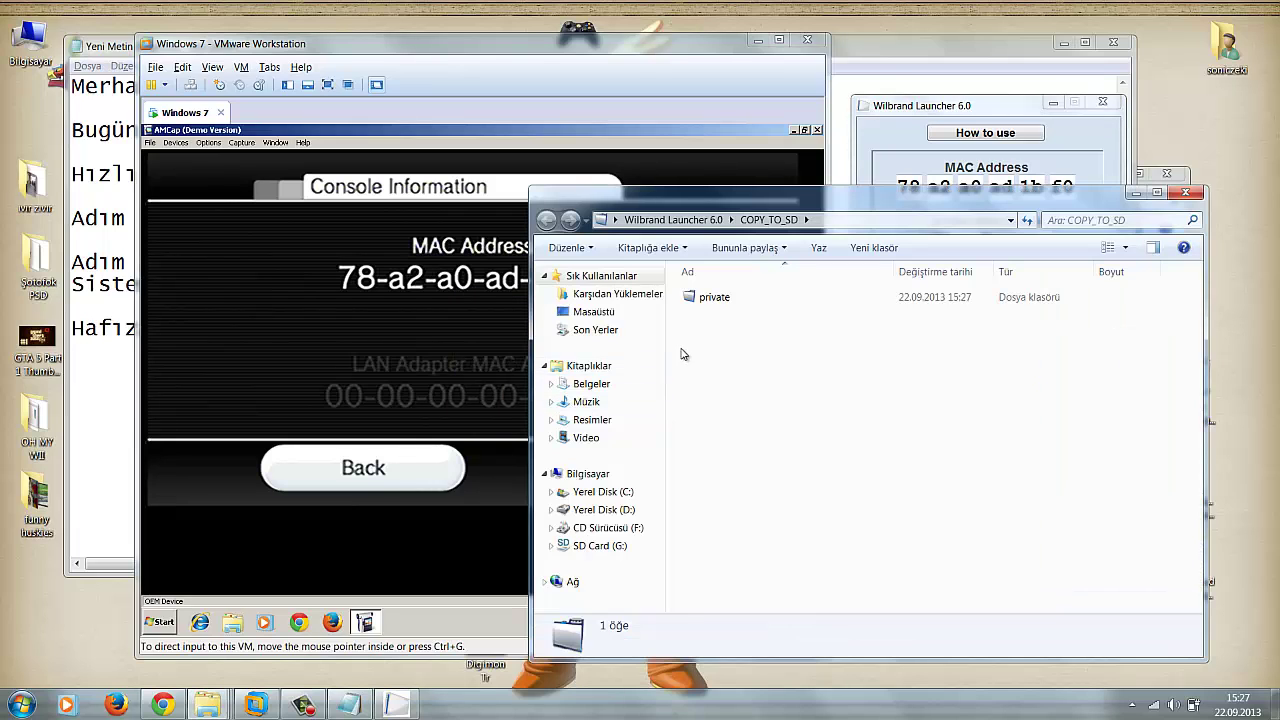
pyautogui.click(695, 300)
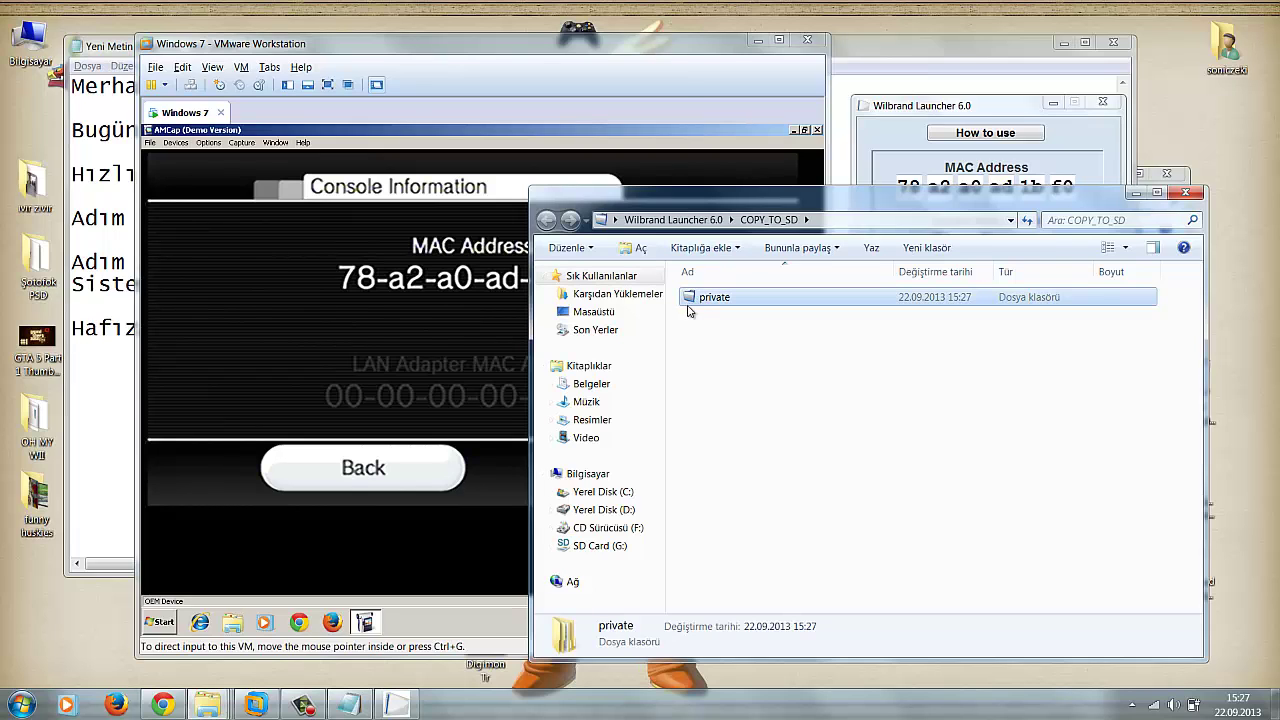
# In the Notepad document, continue the "Hafıza kartını takın." line with "Bu dosyayı direk SD karta atın"
pyautogui.click(396, 705)
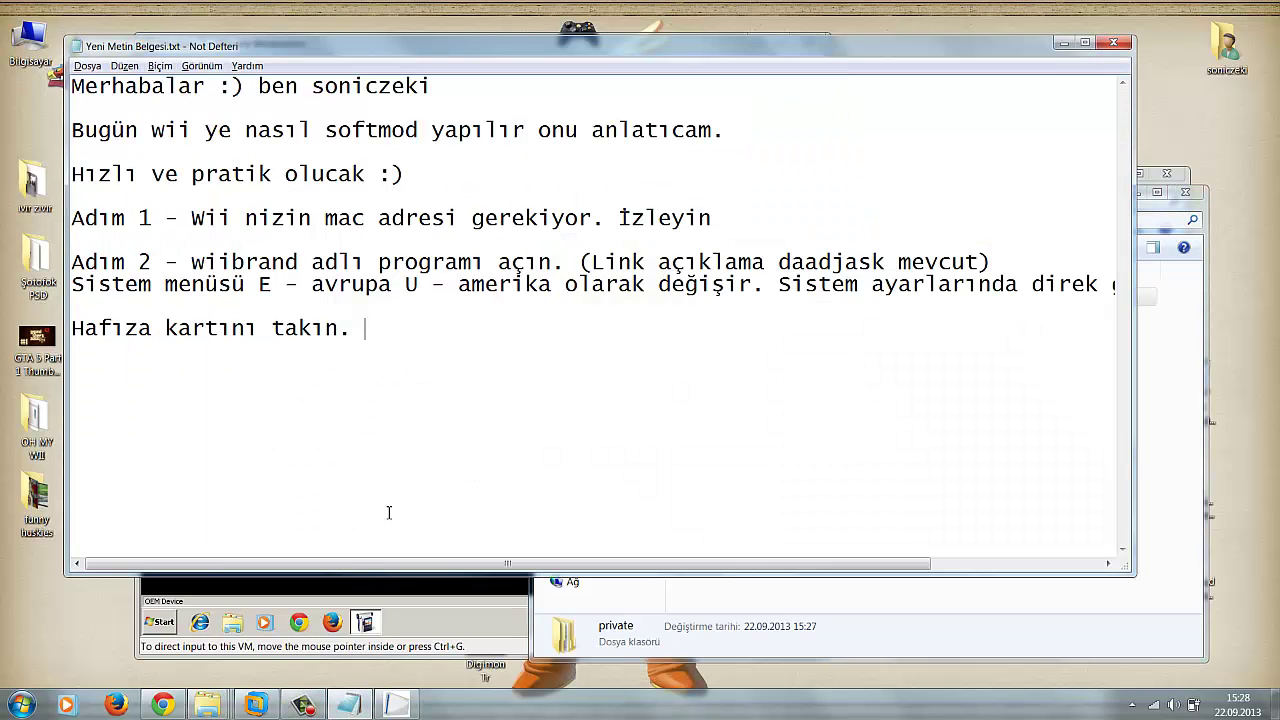
pyautogui.write('Bu dosyası ')
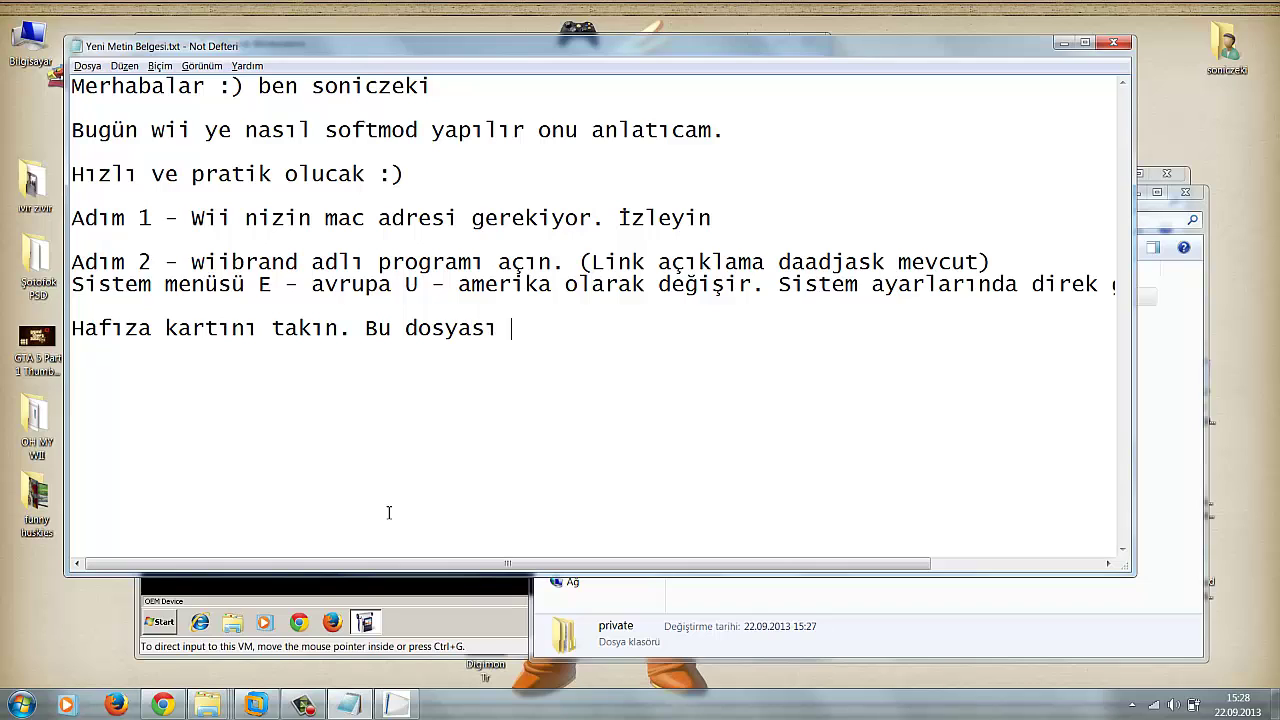
pyautogui.press('BackSpace')
pyautogui.press('BackSpace')
pyautogui.press('BackSpace')
pyautogui.write('yı direk SD karta atın')
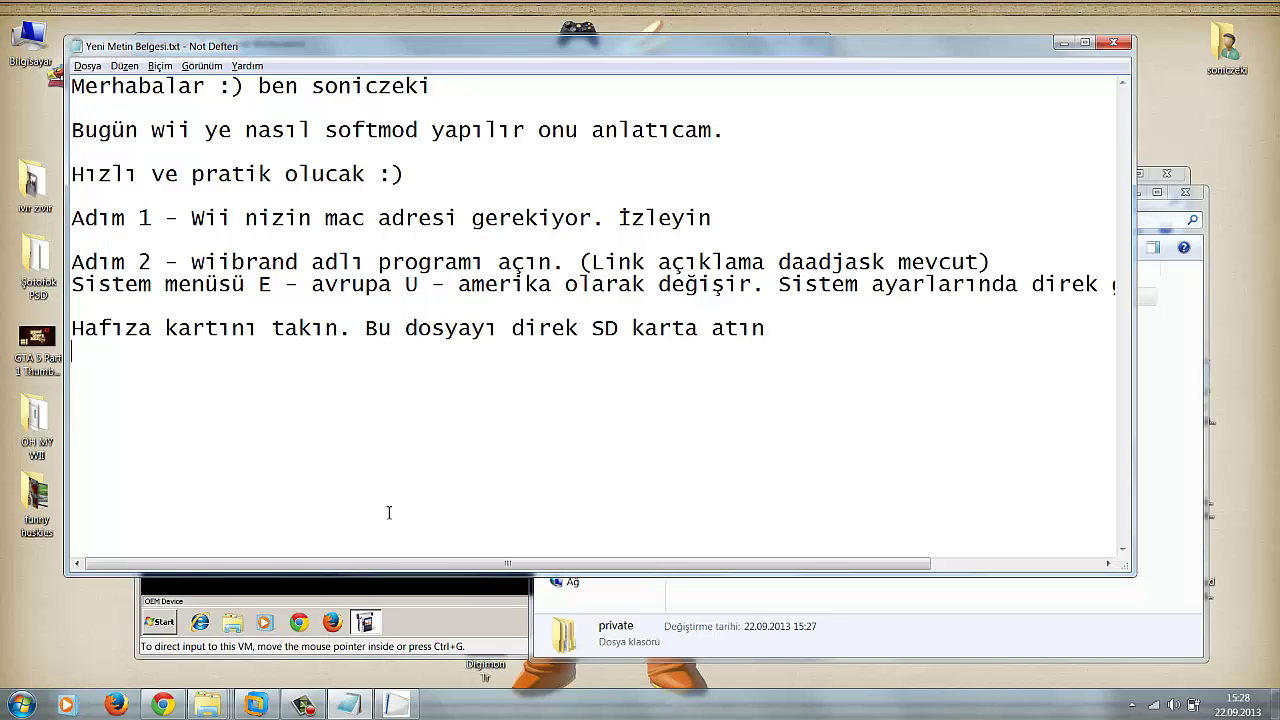
# Copy the private folder from COPY_TO_SD to the root of SD Card (G:) and close the card's window
pyautogui.hotkey('alt', 'Tab')
pyautogui.rightClick(715, 292)
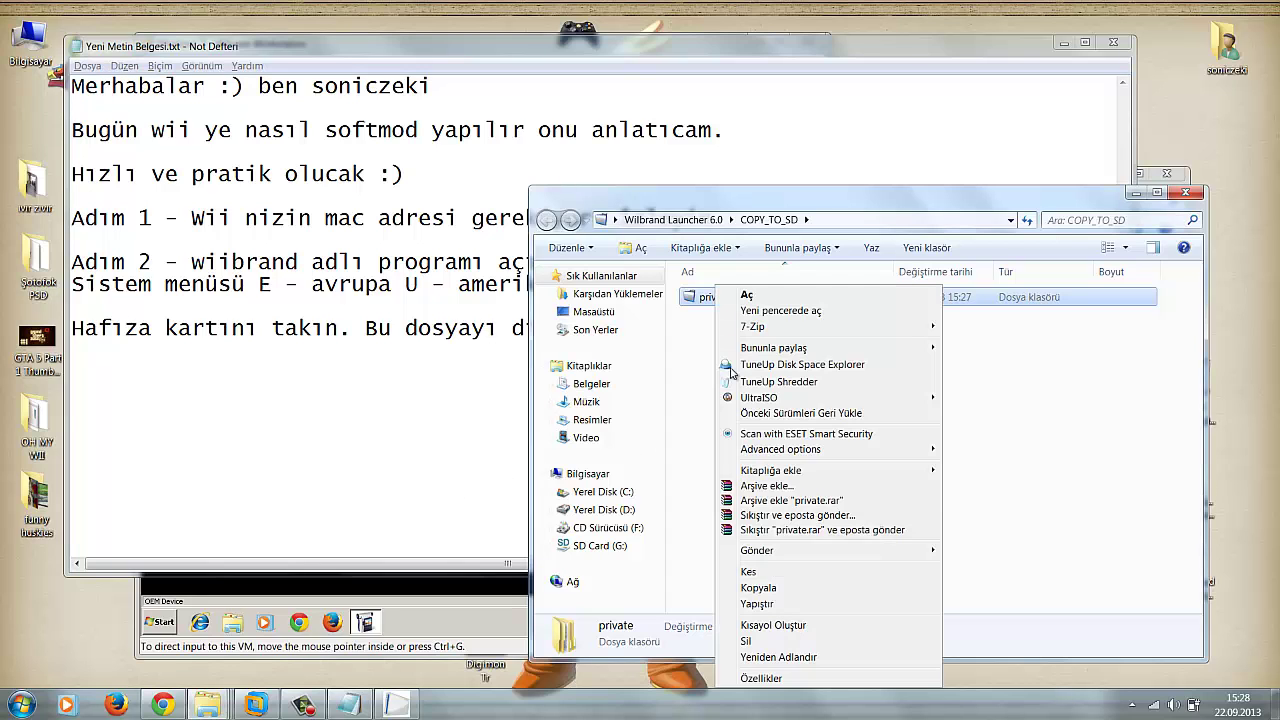
pyautogui.click(760, 588)
pyautogui.press('super+e')
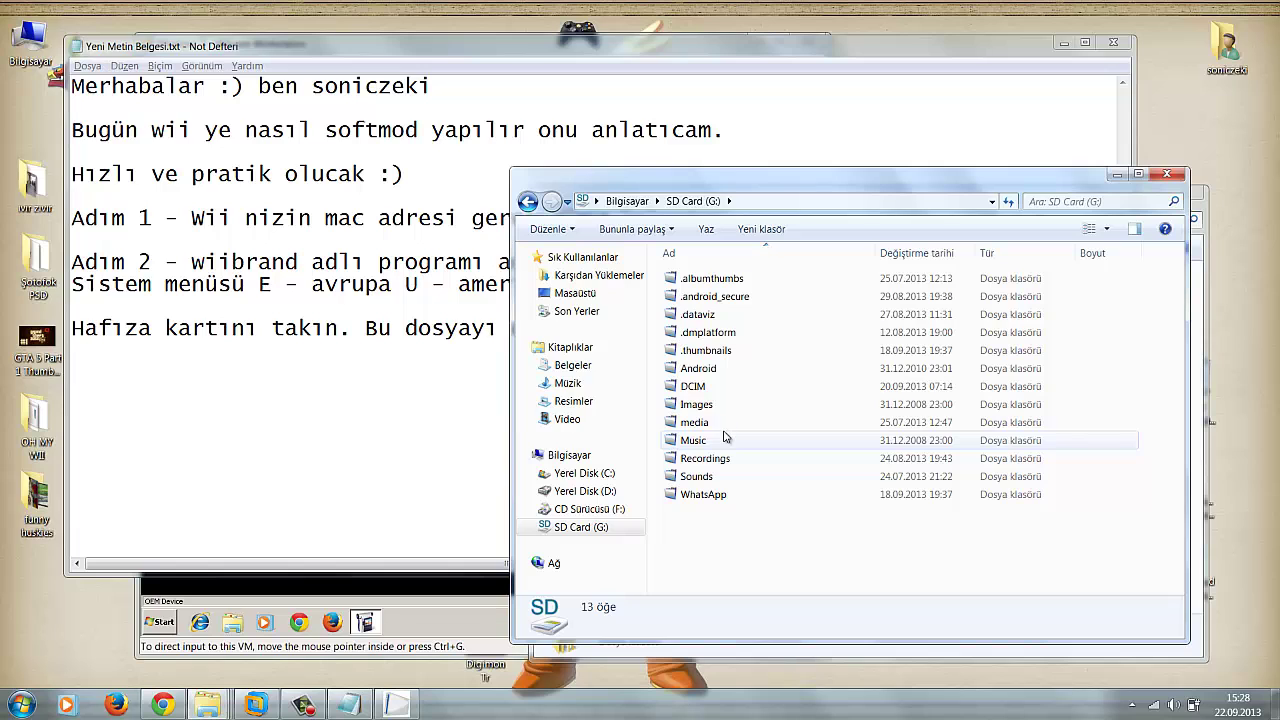
pyautogui.hotkey('ctrl', 'v')
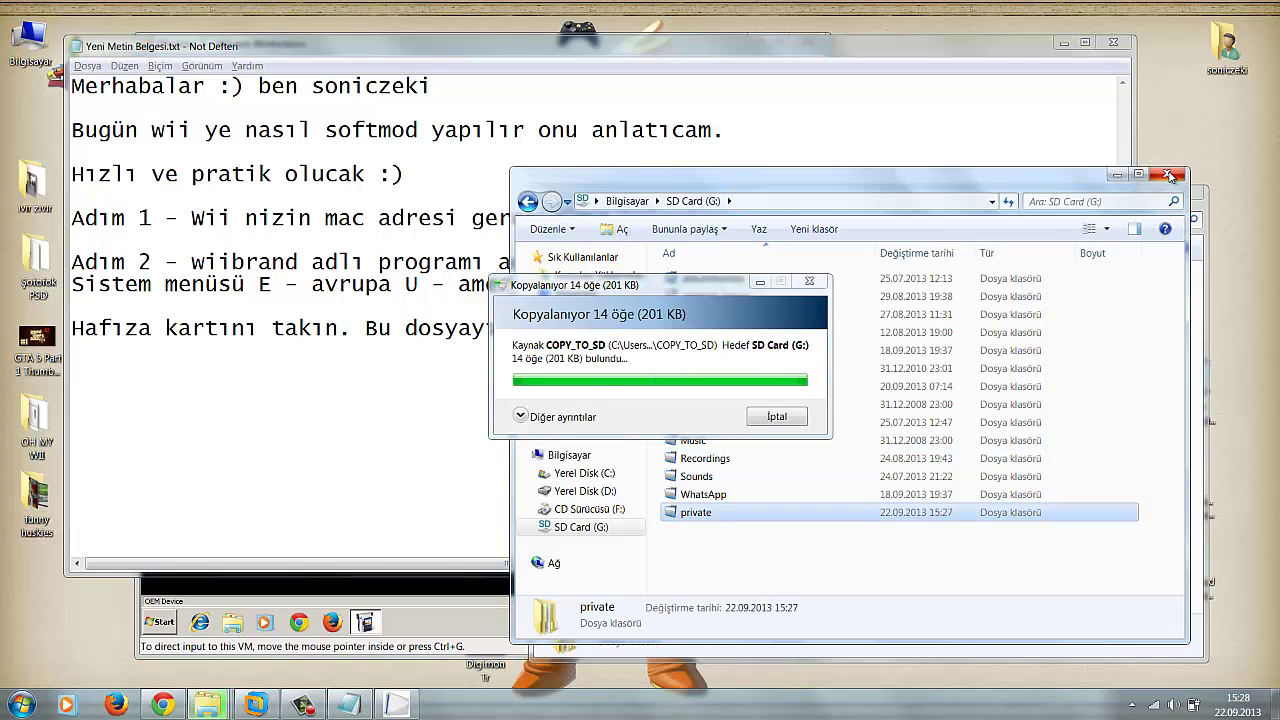
pyautogui.click(1170, 176)
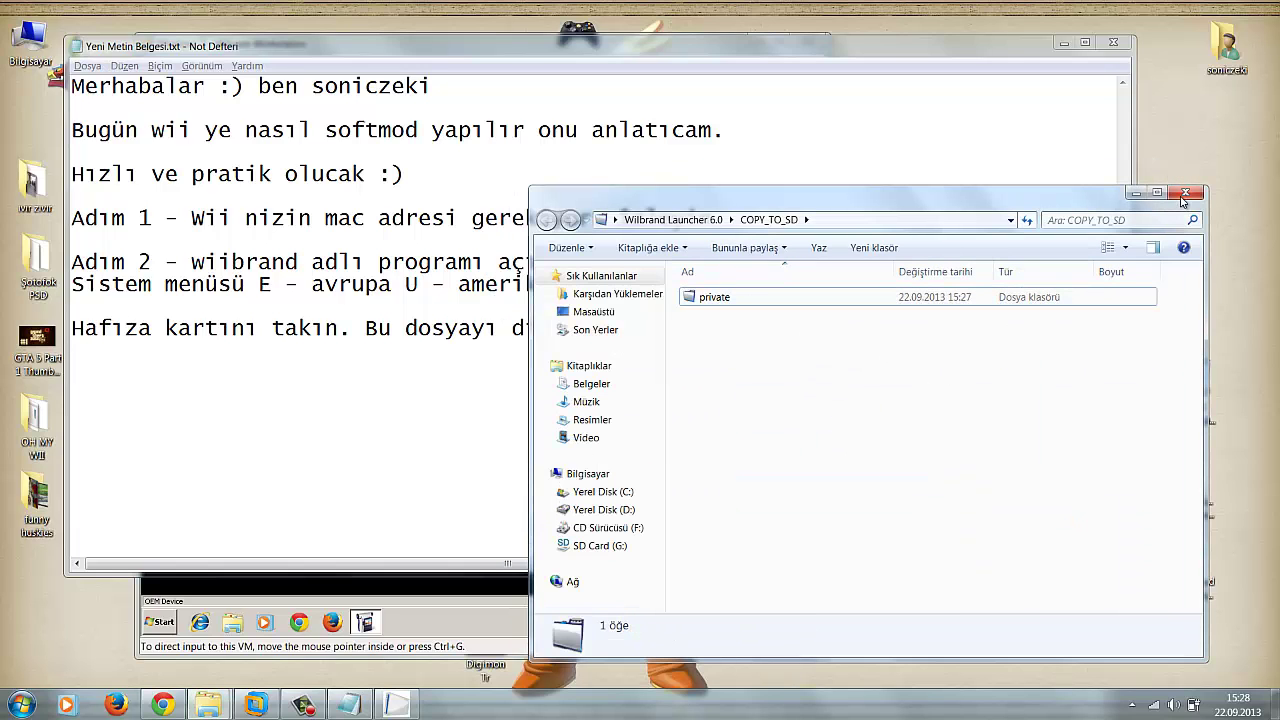
# Look through the hackmii_installer_v1.2 folder in Wilbrand Launcher 6.0 and select boot.elf and bootmini.elf
pyautogui.click(672, 219)
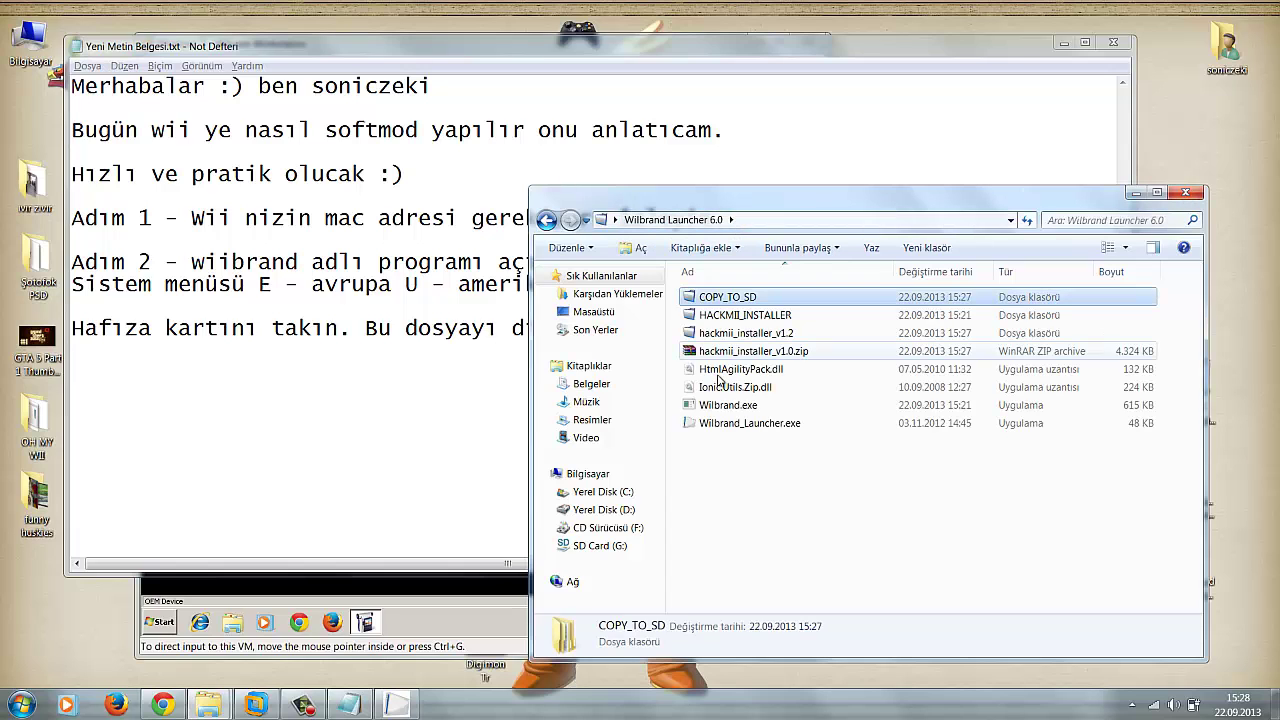
pyautogui.click(730, 494)
pyautogui.doubleClick(716, 336)
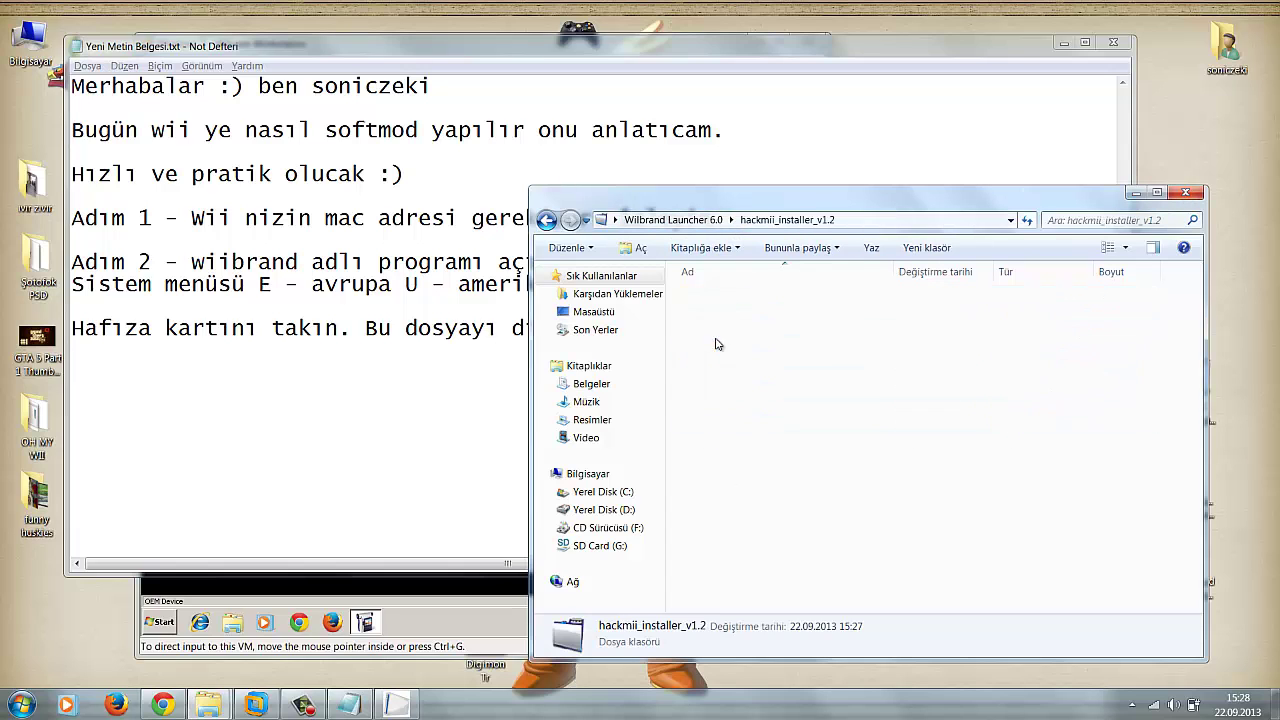
pyautogui.doubleClick(728, 300)
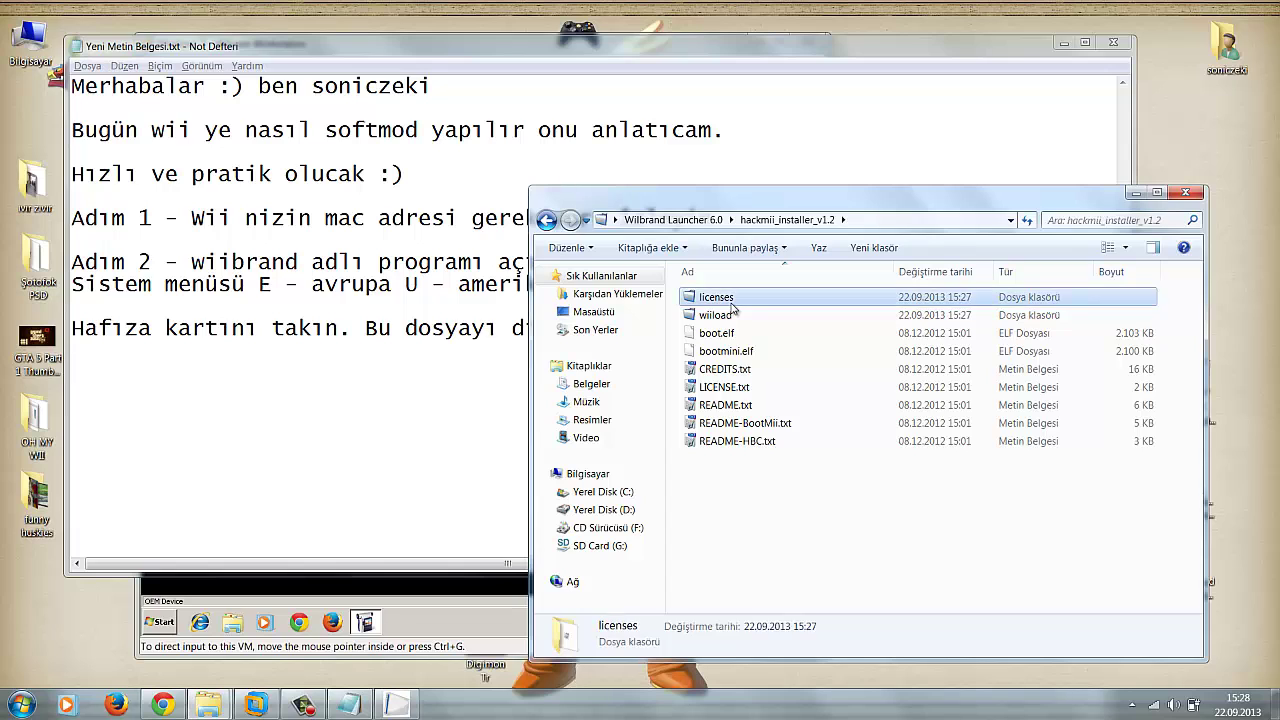
pyautogui.press('BackSpace')
pyautogui.doubleClick(731, 310)
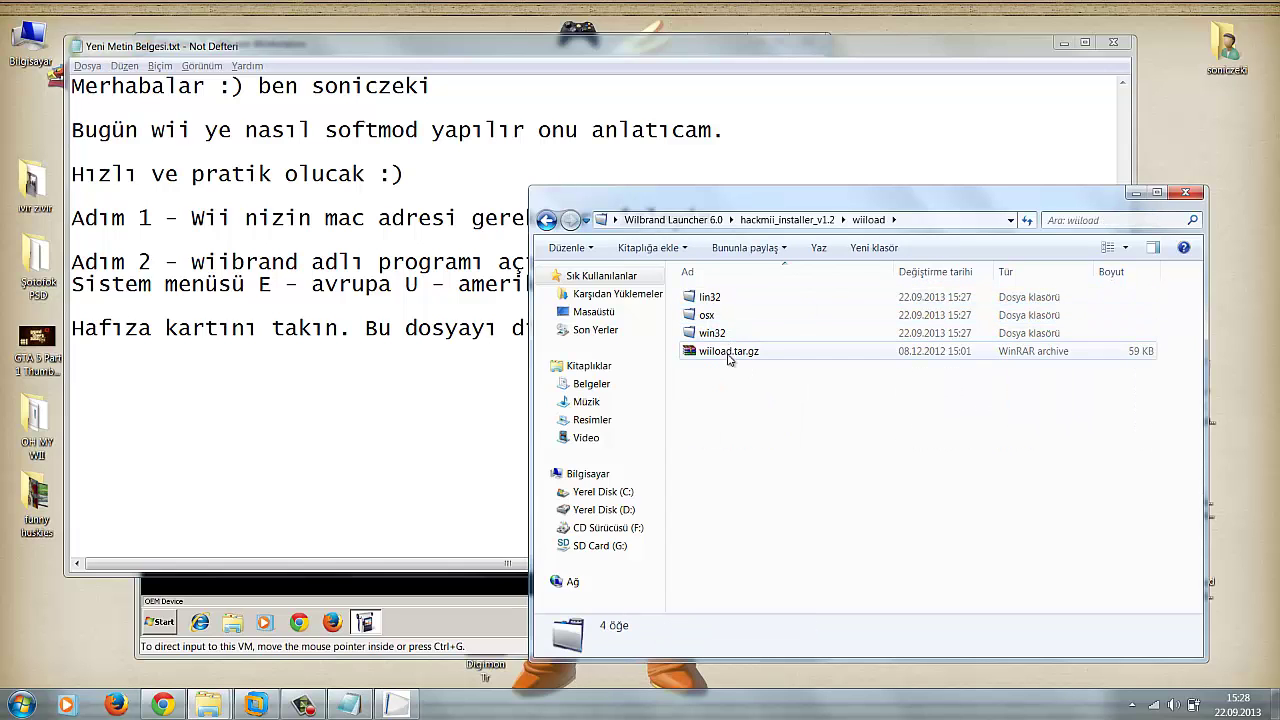
pyautogui.click(713, 349)
pyautogui.doubleClick(712, 333)
pyautogui.press('BackSpace')
pyautogui.press('BackSpace')
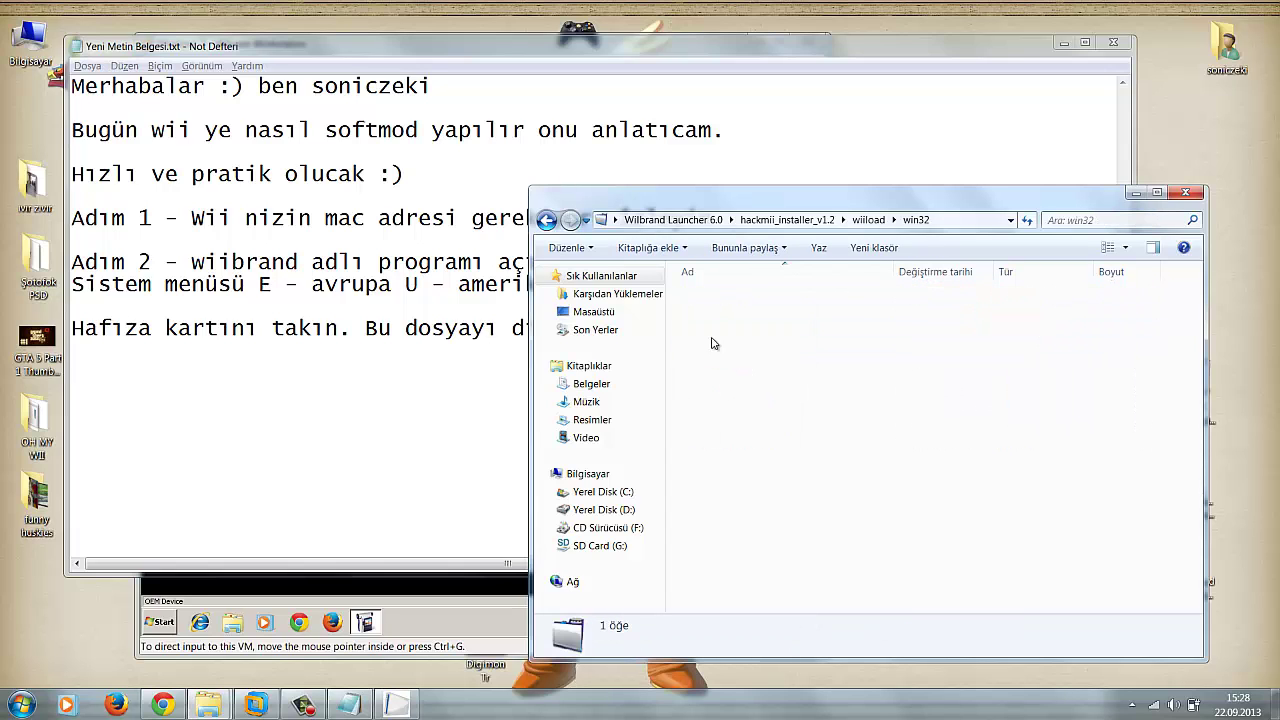
pyautogui.press('Down')
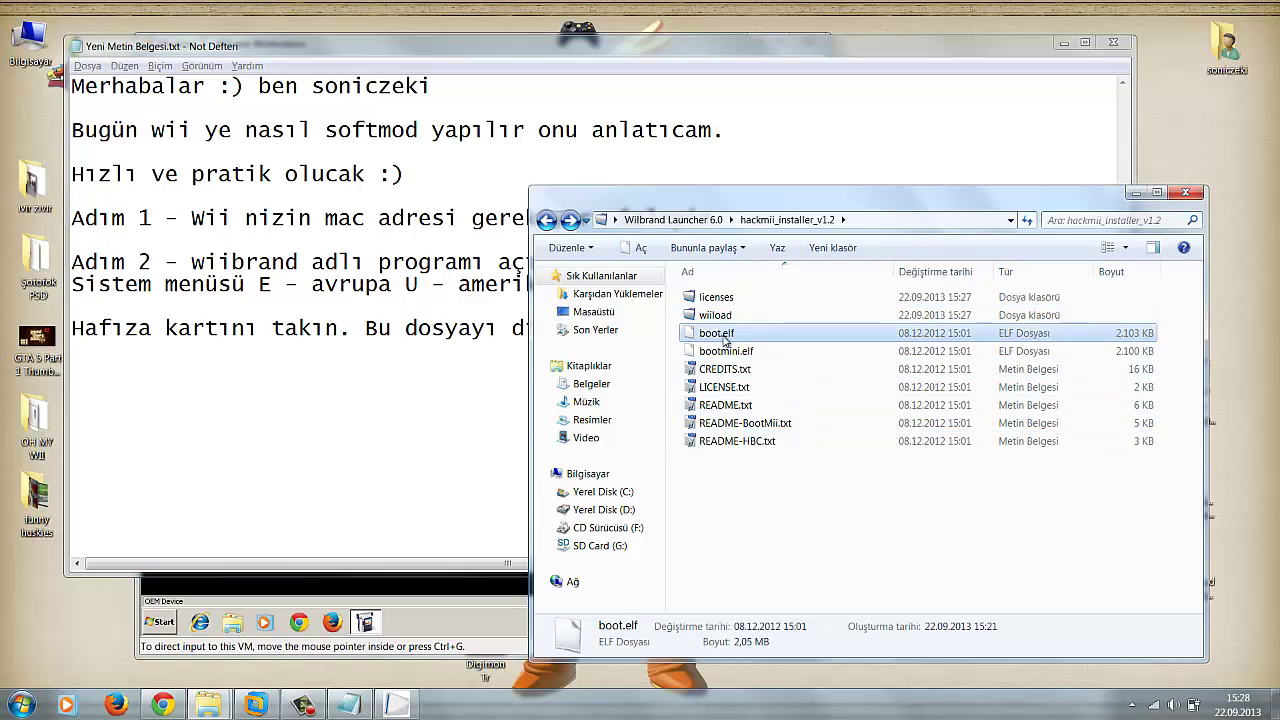
pyautogui.hotkey('shift', 'Down')
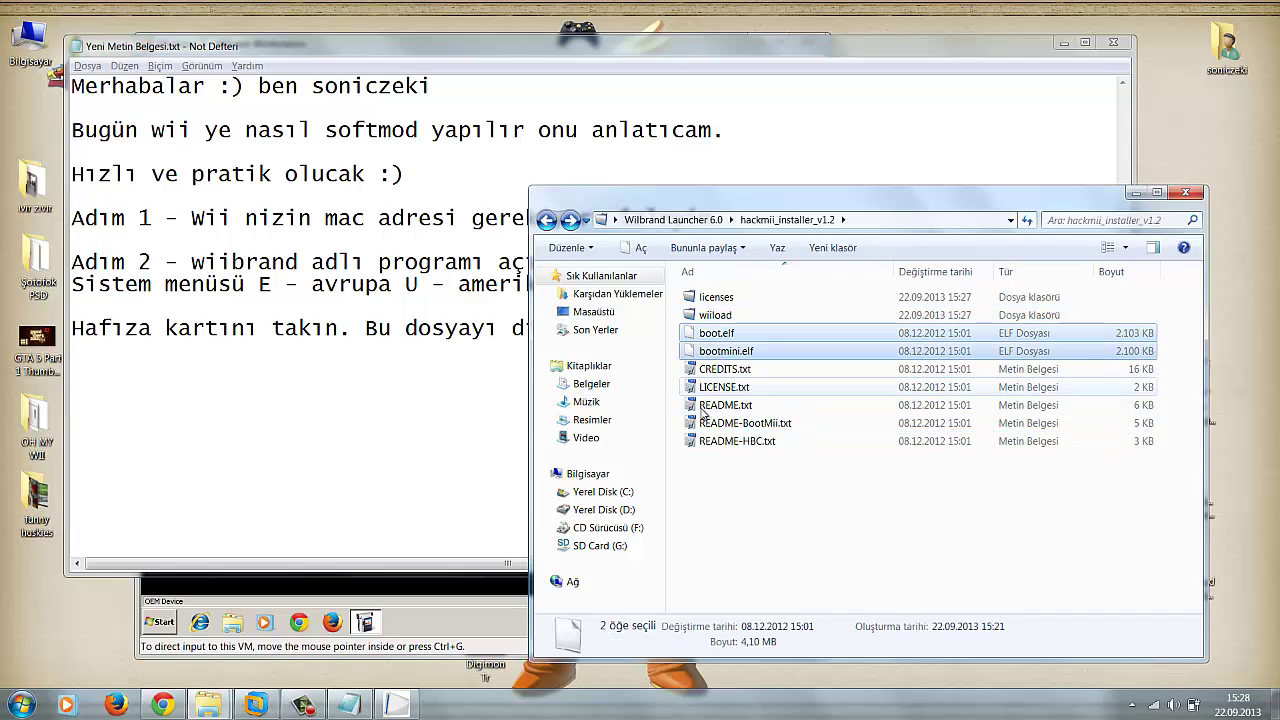
# In the Notepad document, add the line "Bu dosyalar en önemlileri boot.elf ve diğerinide atın SD karta."
pyautogui.click(468, 356)
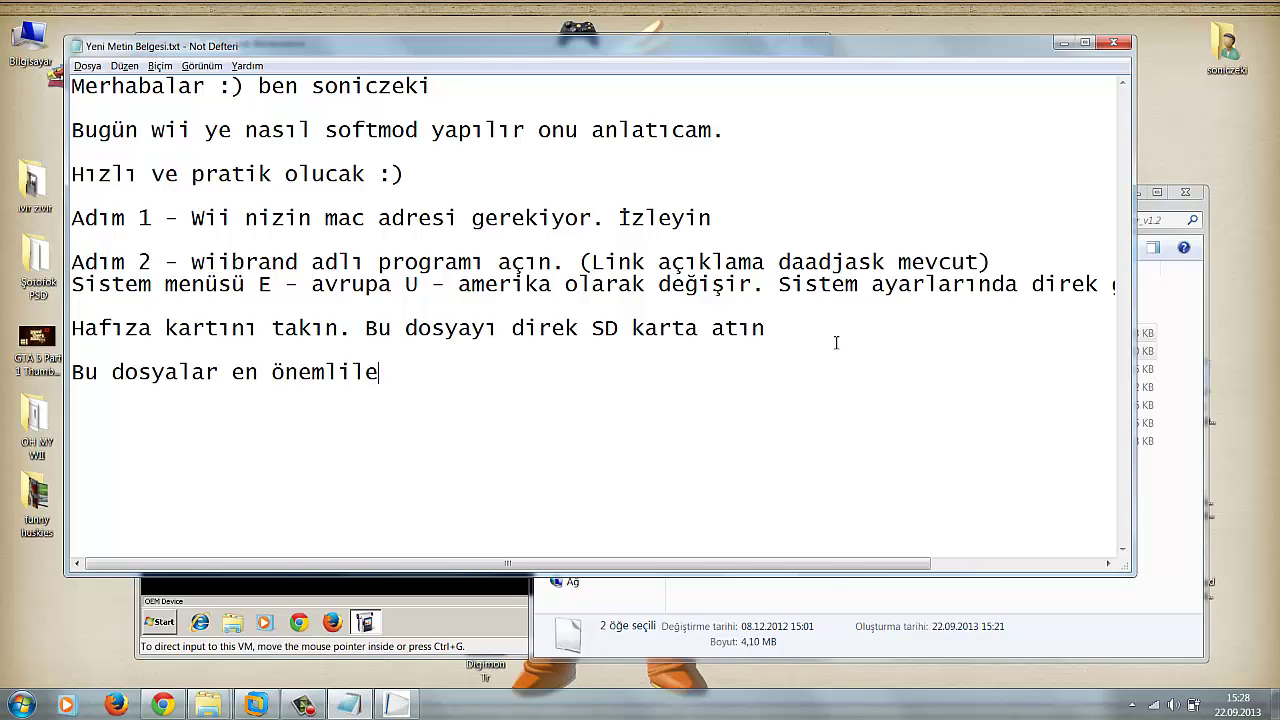
pyautogui.hotkey('alt', 'Tab')
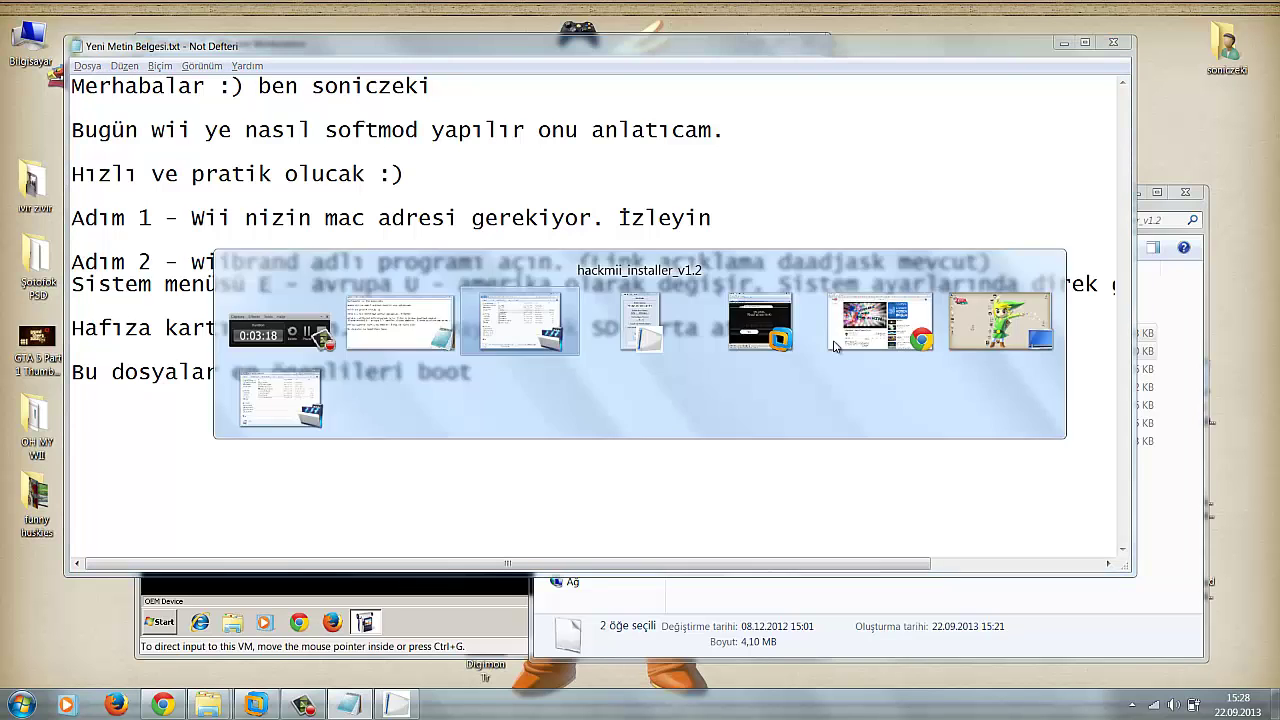
pyautogui.hotkey('alt', 'Tab')
pyautogui.write('.')
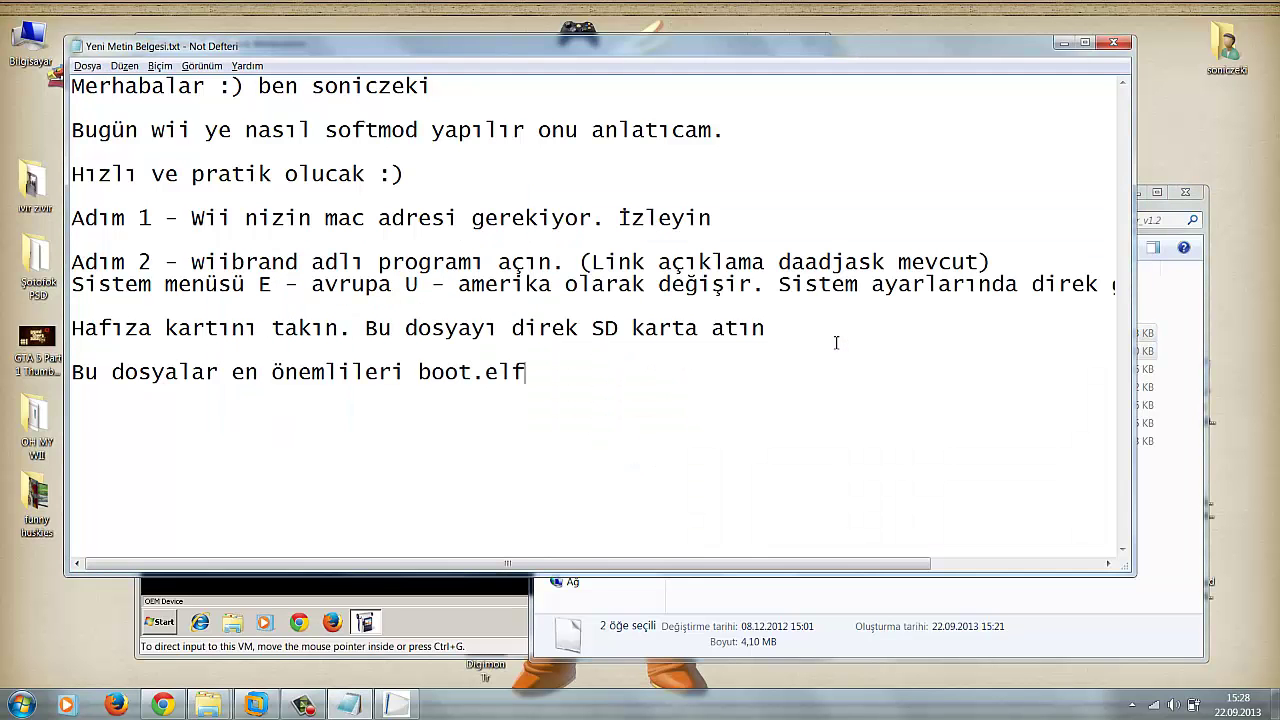
pyautogui.write('elf ve diğerinide atın SD karta.')
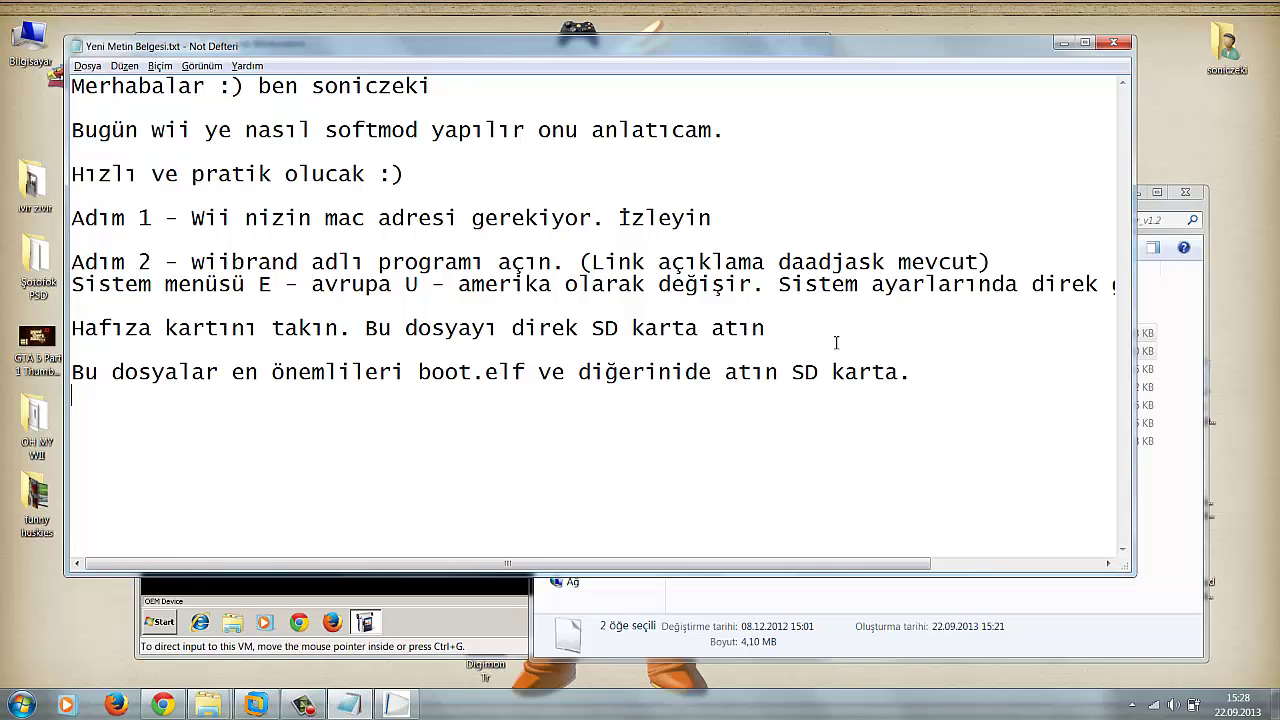
# Switch to Chrome and go forward one page from the current YouTube video
pyautogui.hotkey('alt', 'Tab')
pyautogui.click(148, 708)
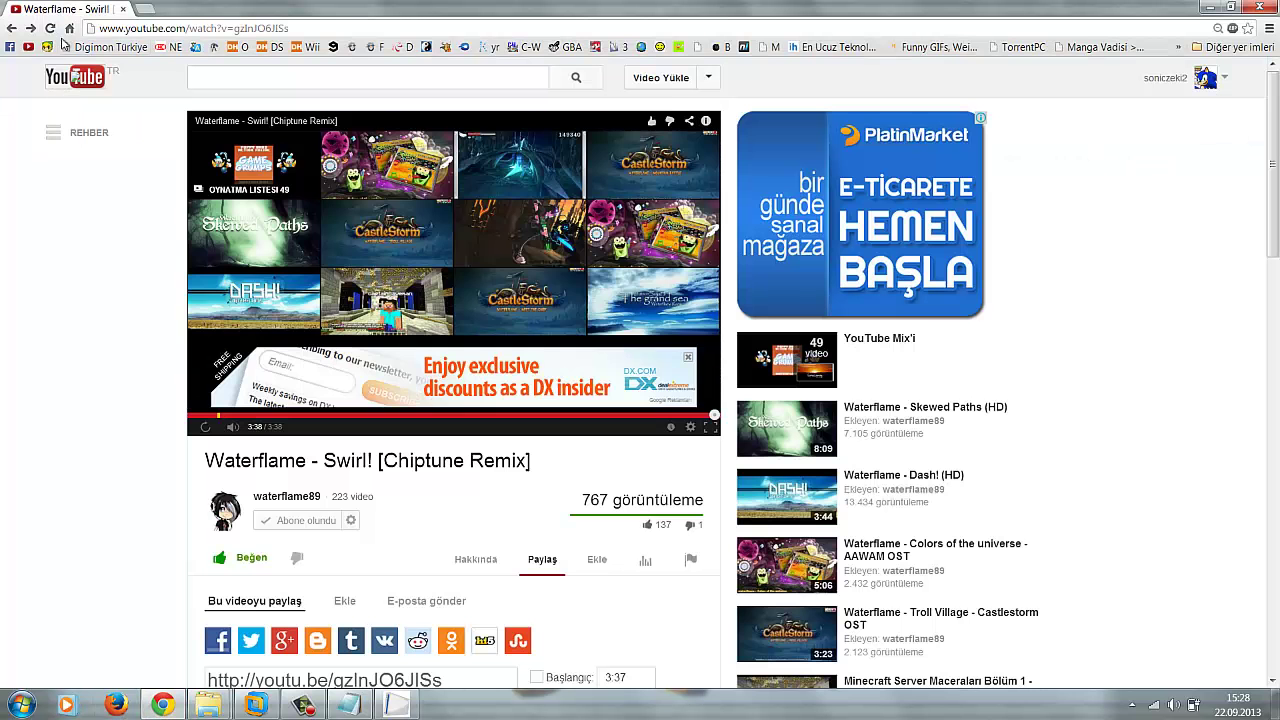
pyautogui.click(30, 28)
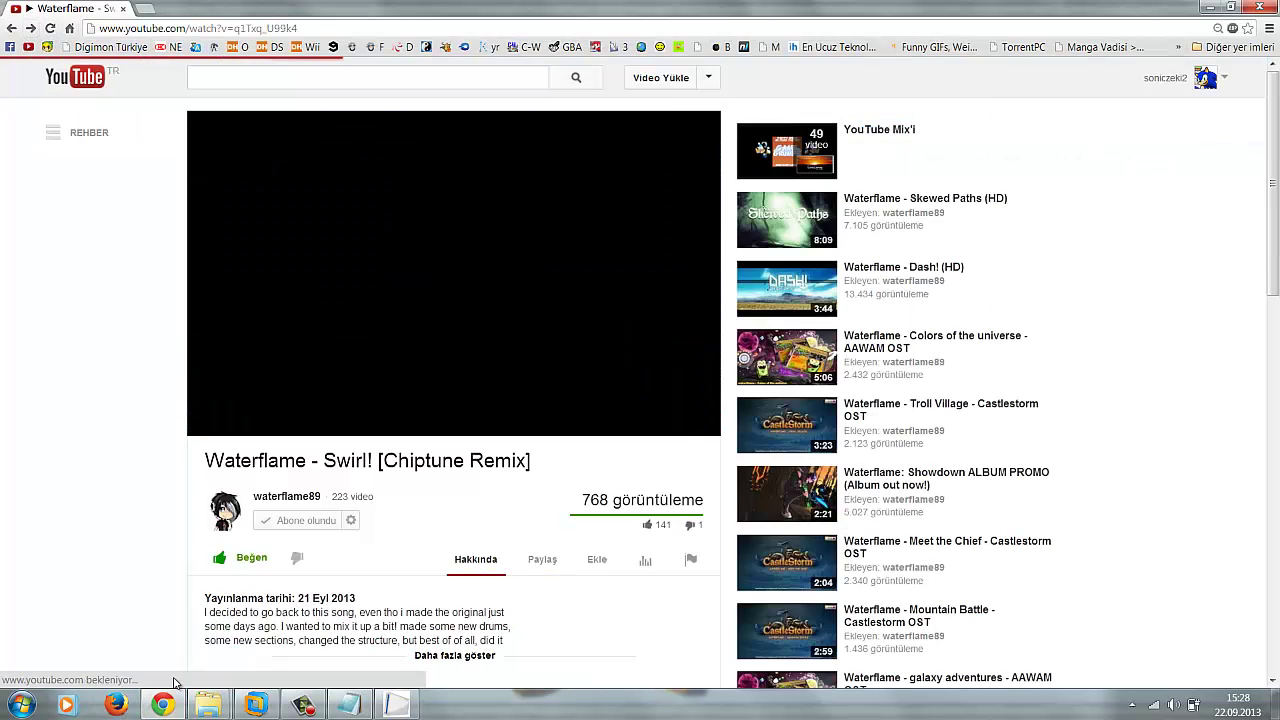
# Copy boot.elf and bootmini.elf from the hackmii_installer_v1.2 folder to the root of SD Card (G:) and dismiss the card's window
pyautogui.click(160, 707)
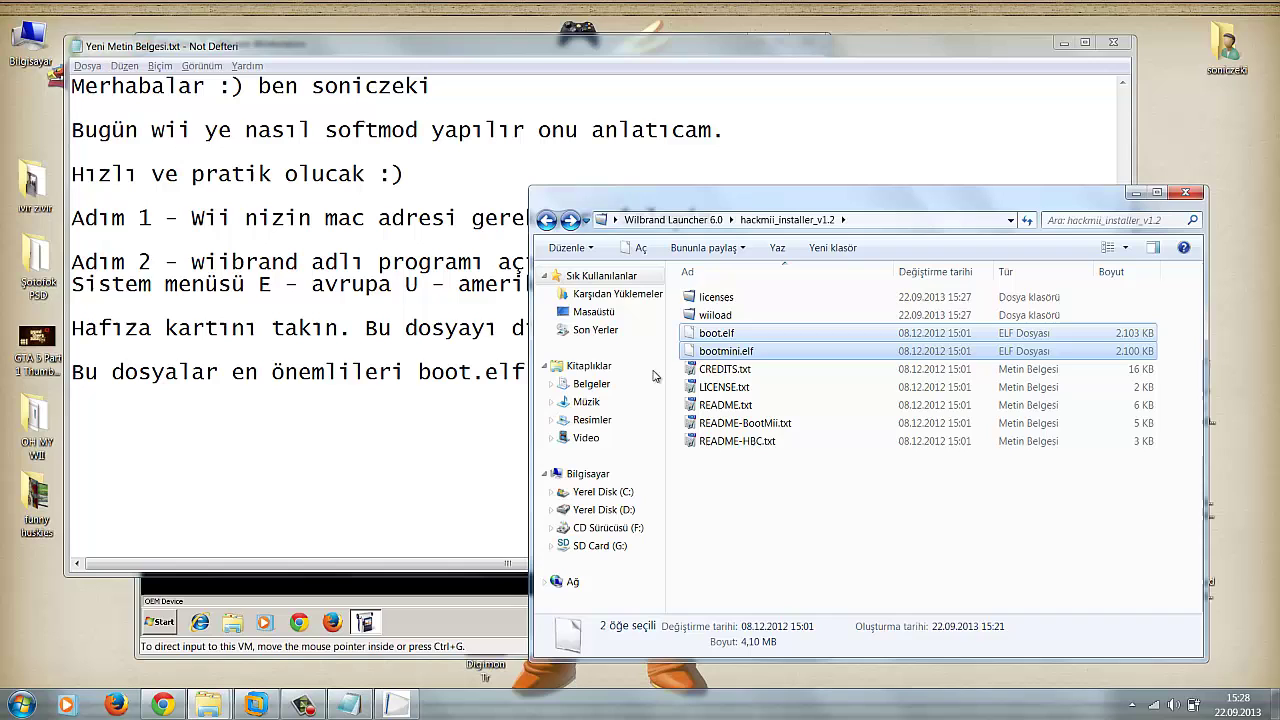
pyautogui.rightClick(743, 347)
pyautogui.click(659, 575)
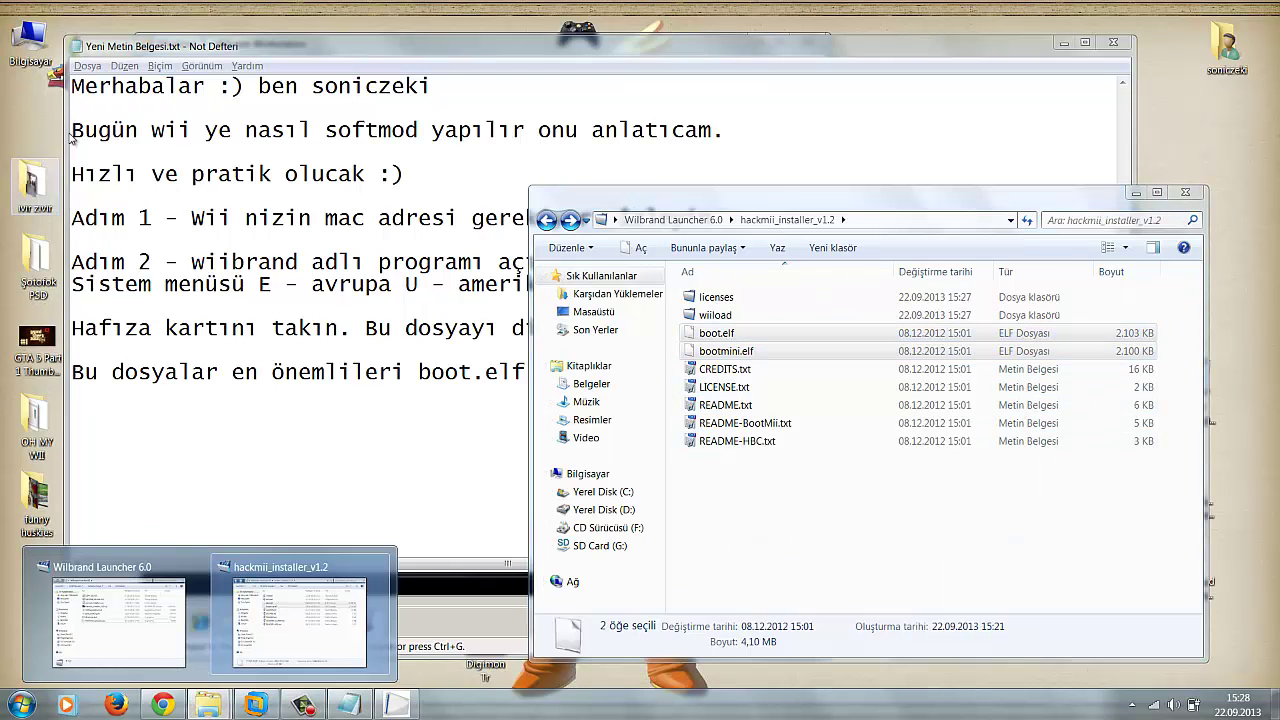
pyautogui.doubleClick(45, 42)
pyautogui.doubleClick(779, 468)
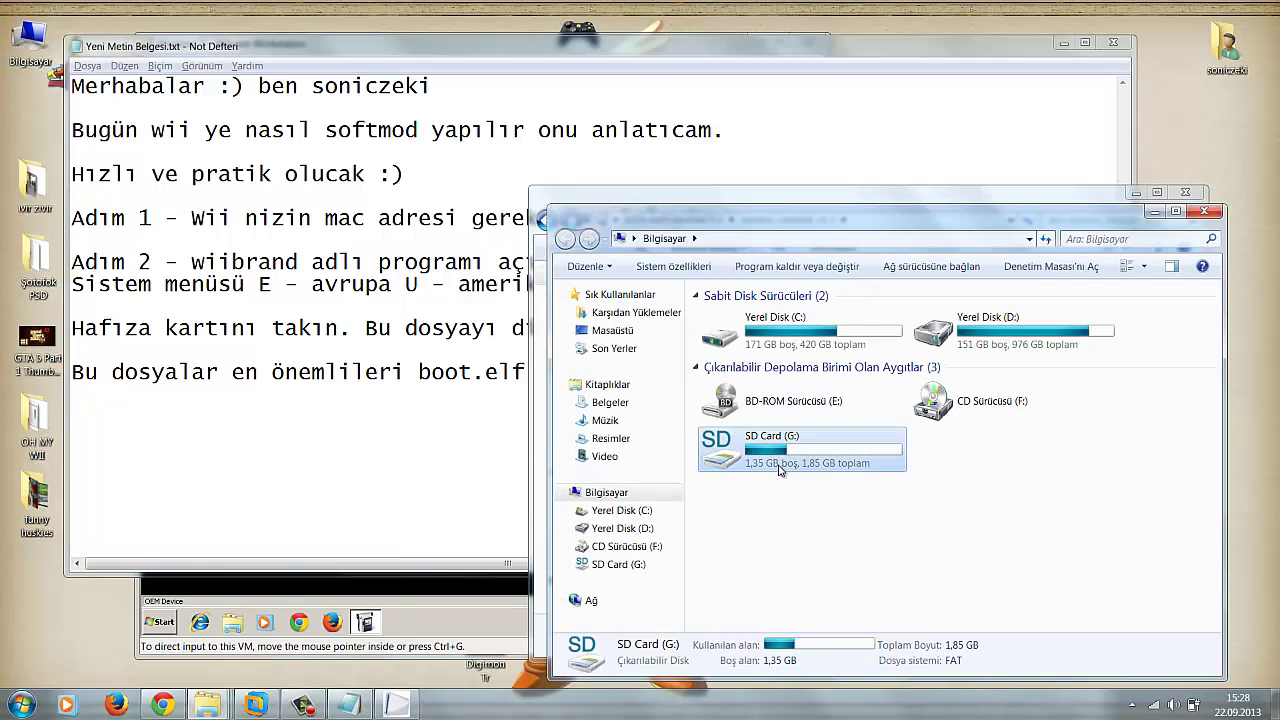
pyautogui.hotkey('ctrl', 'v')
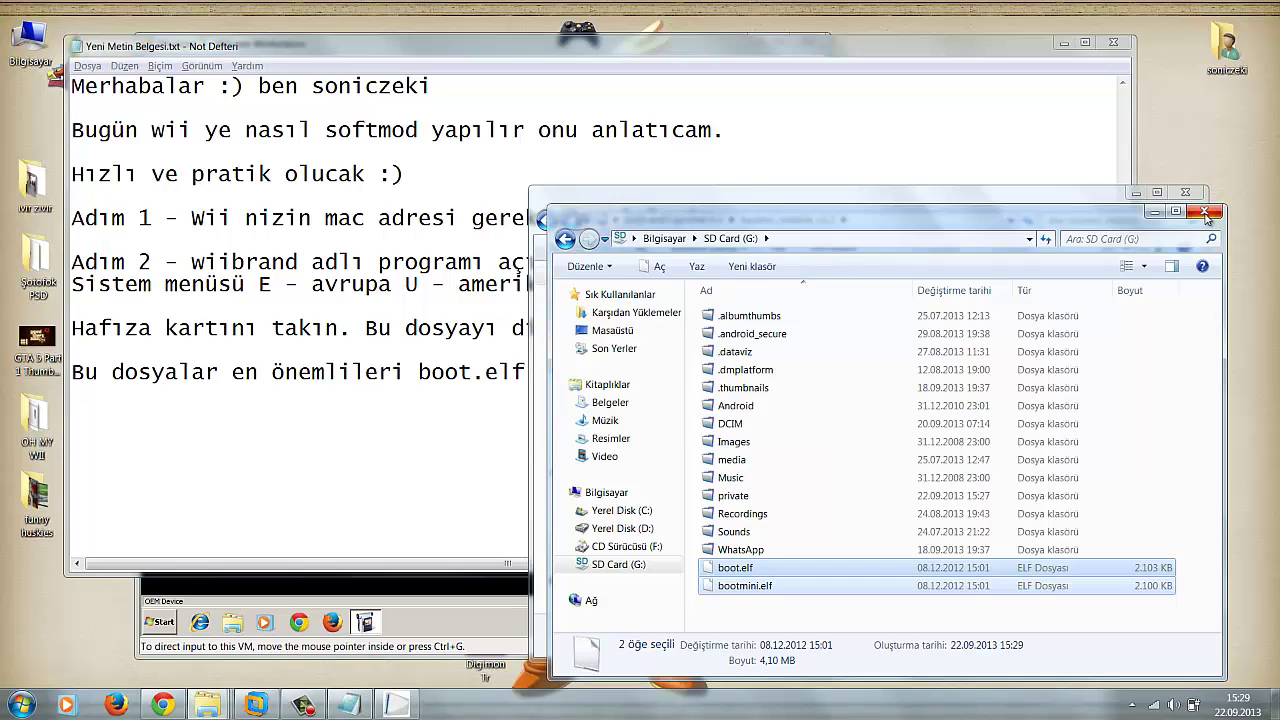
pyautogui.click(1150, 212)
# In the Notepad document, add the line "Sıra tüm uygulamaların ve ios ların olduğu dosyayı SD karta atmaya geldi."
pyautogui.click(460, 451)
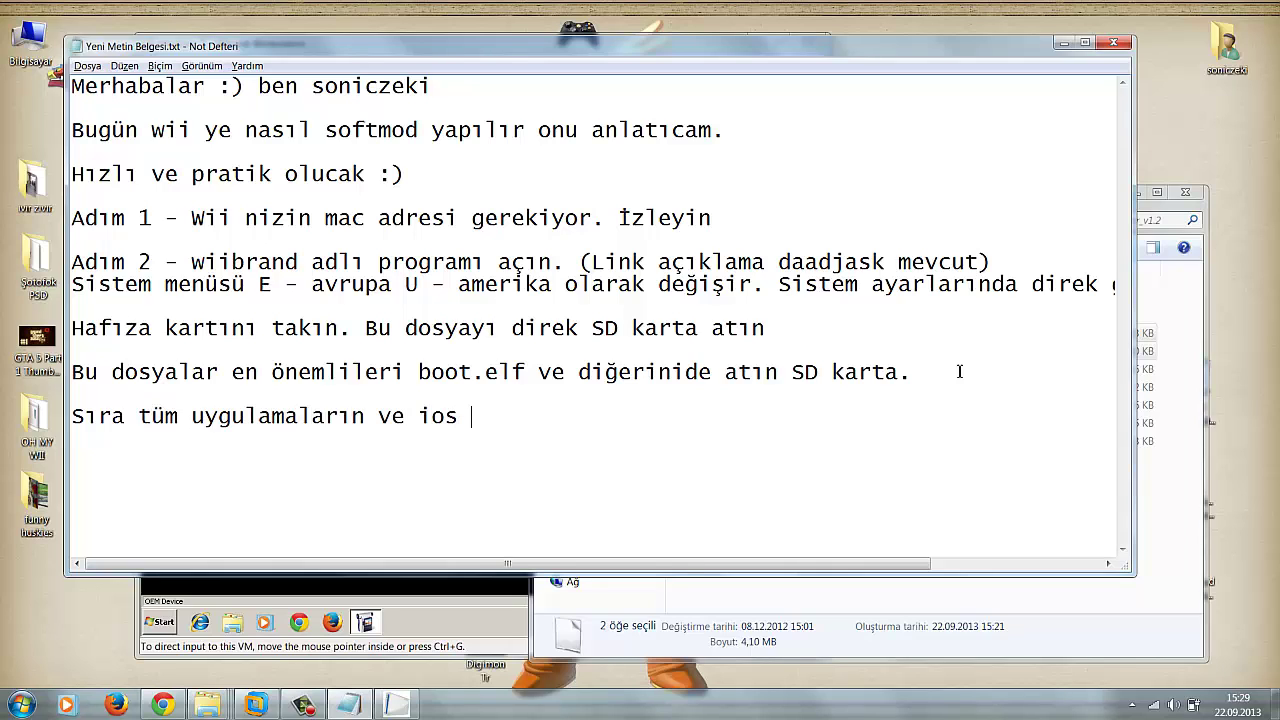
pyautogui.write('lduğu dosyayı SD karta')
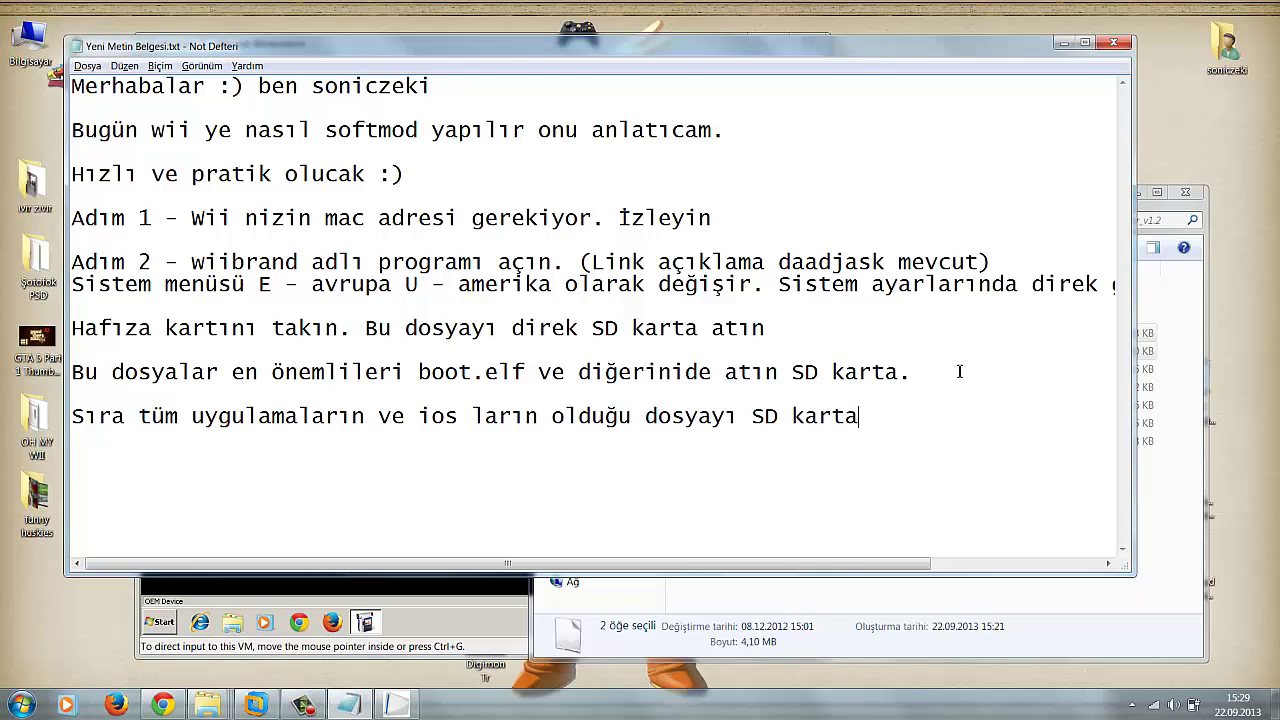
pyautogui.write('m')
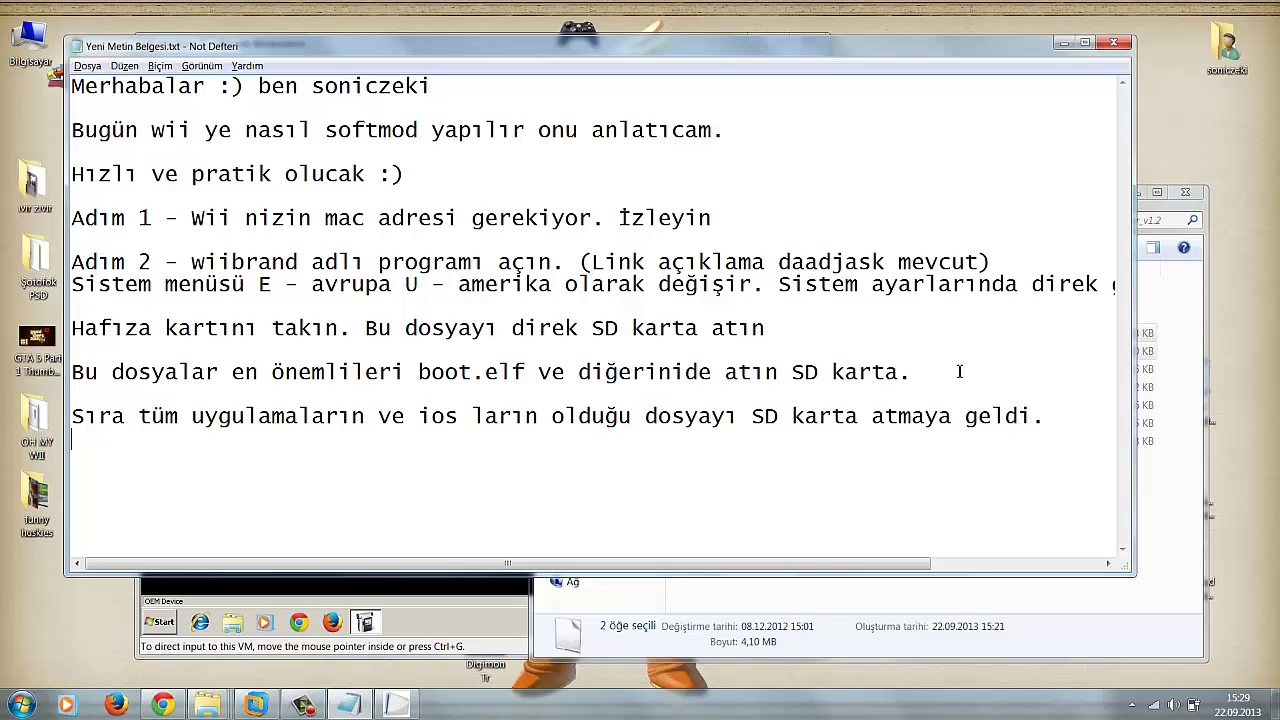
# Copy all contents of the desktop folder "Microwavesam - Nintendo Wii Pack" to the root of SD Card (G:)
pyautogui.click(1275, 705)
pyautogui.doubleClick(1193, 505)
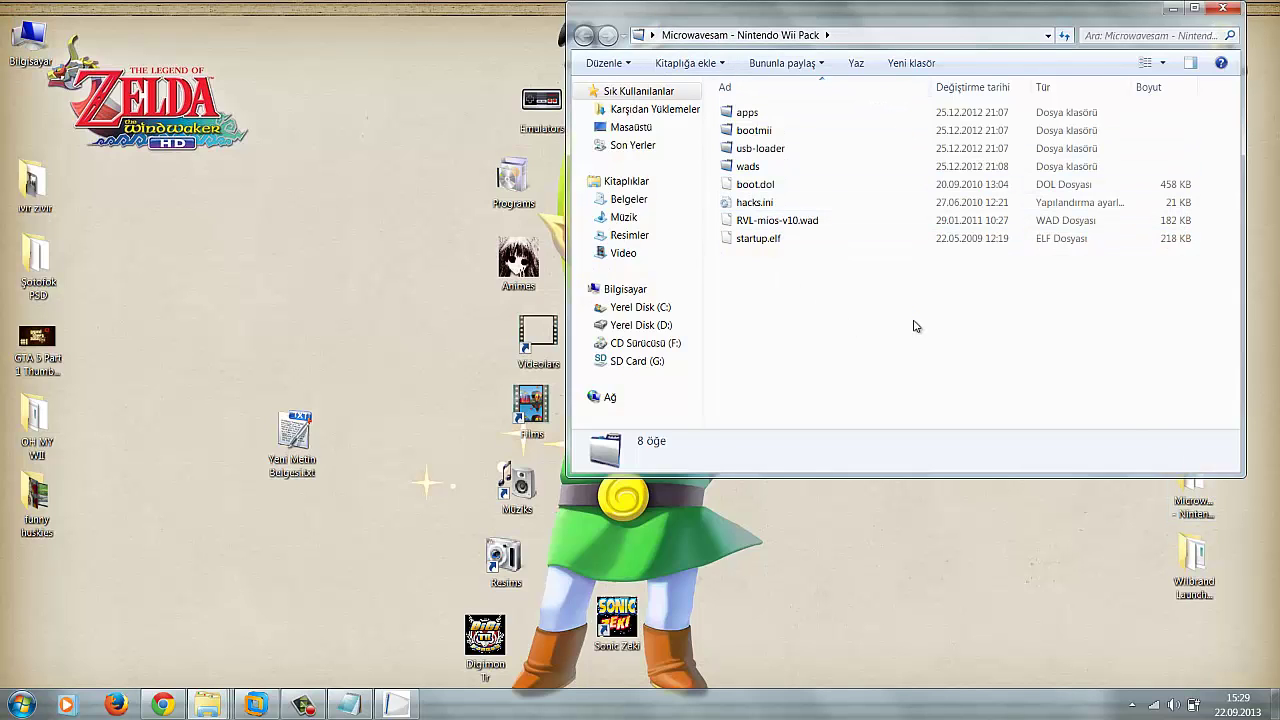
pyautogui.moveTo(910, 320); pyautogui.dragTo(578, 4)
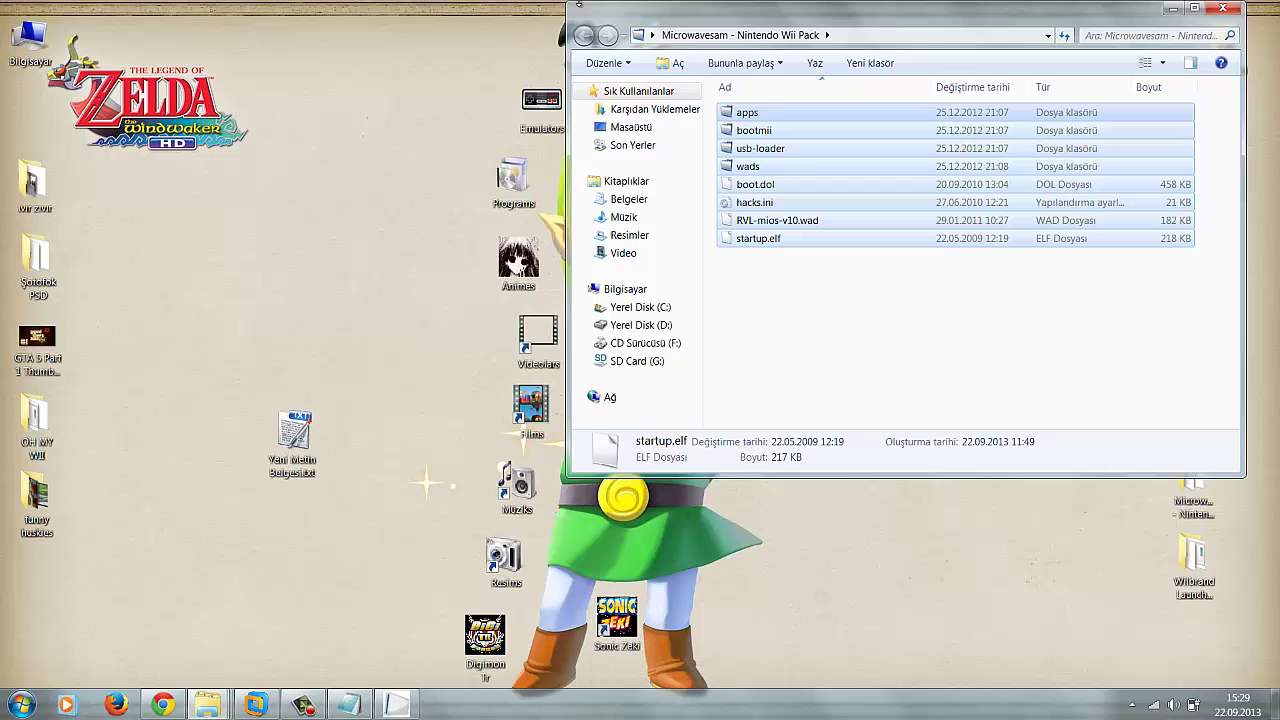
pyautogui.click(1224, 10)
pyautogui.doubleClick(28, 42)
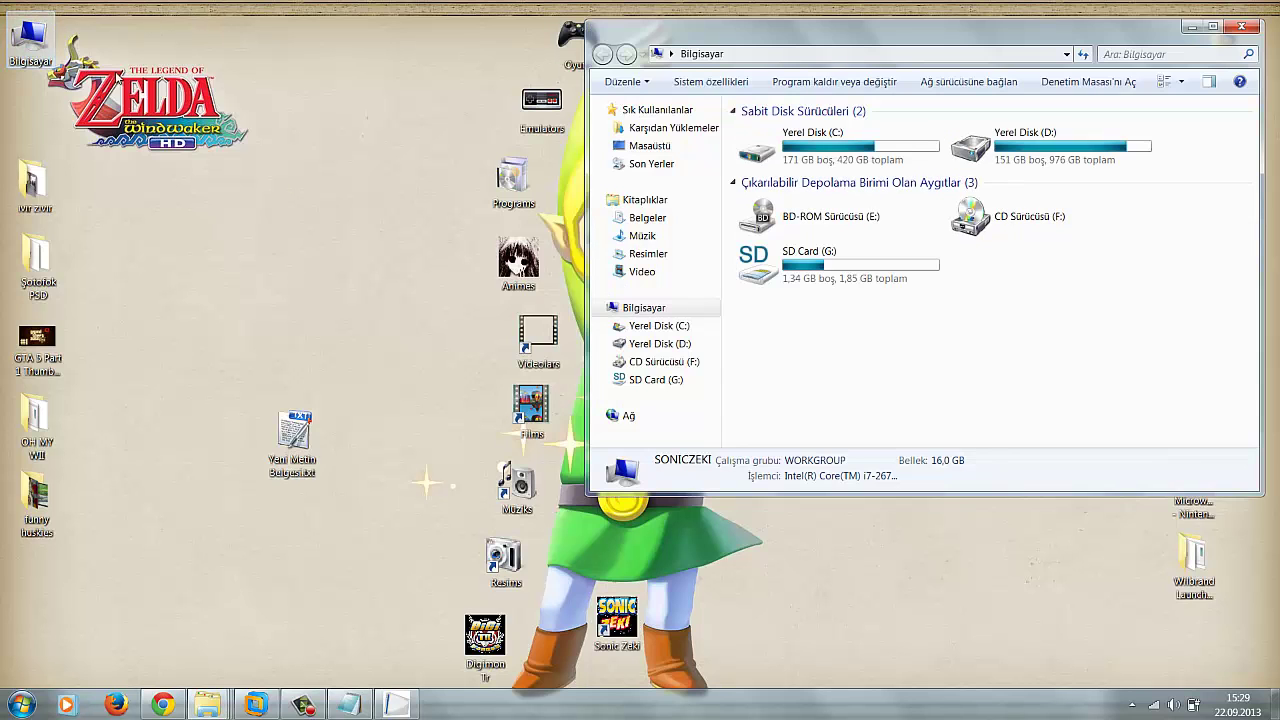
pyautogui.doubleClick(826, 272)
pyautogui.hotkey('ctrl', 'v')
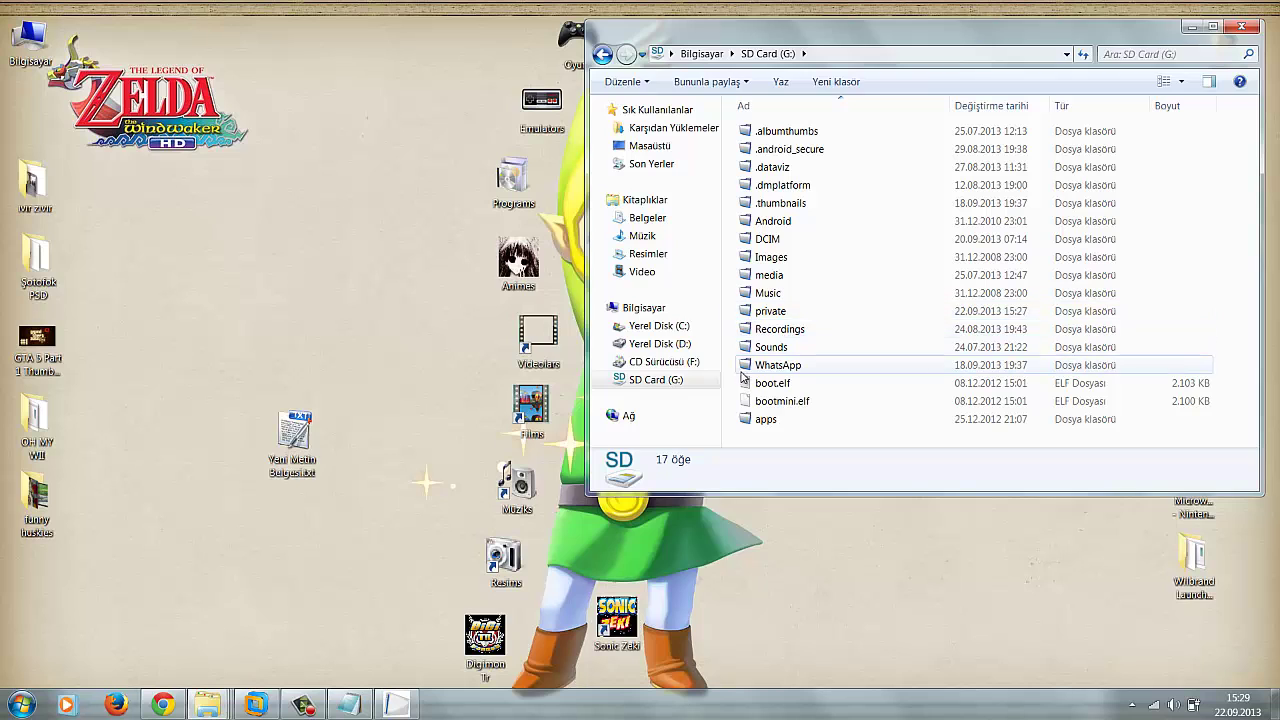
# View the captured Wii screen in VMware Workstation while the files copy, and minimize its window
pyautogui.click(256, 708)
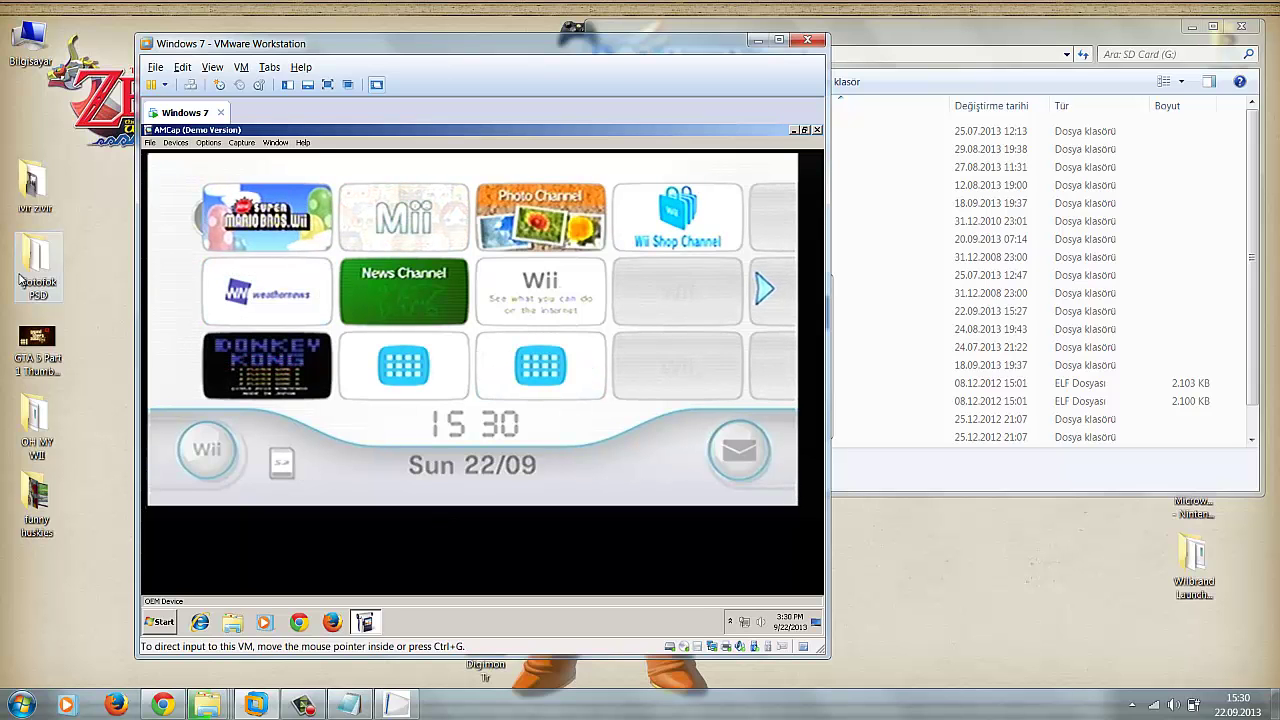
pyautogui.click(757, 39)
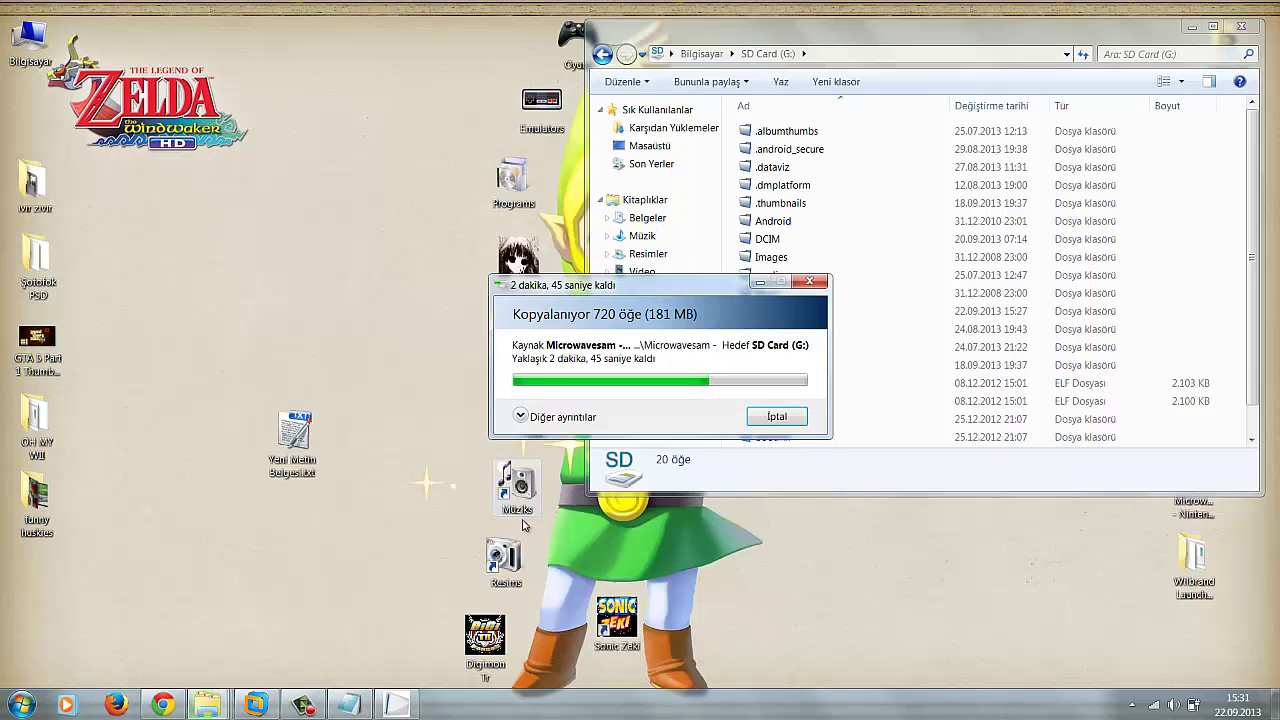
# In Notepad, add "İnternet ayarlarınızıda yapın. Programlar için gerekebilir." and "Şimdi SD kartı wii nize takın." on separate lines, and switch to VMware Workstation
pyautogui.click(349, 704)
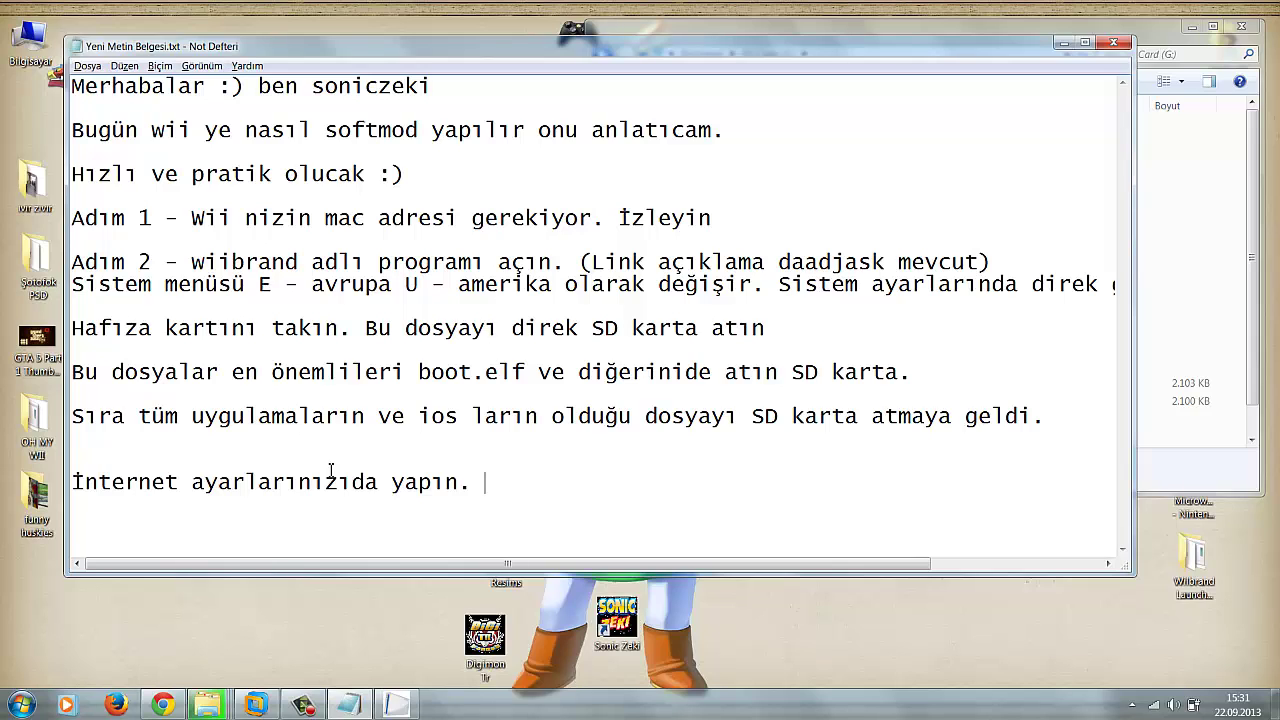
pyautogui.write('zı')
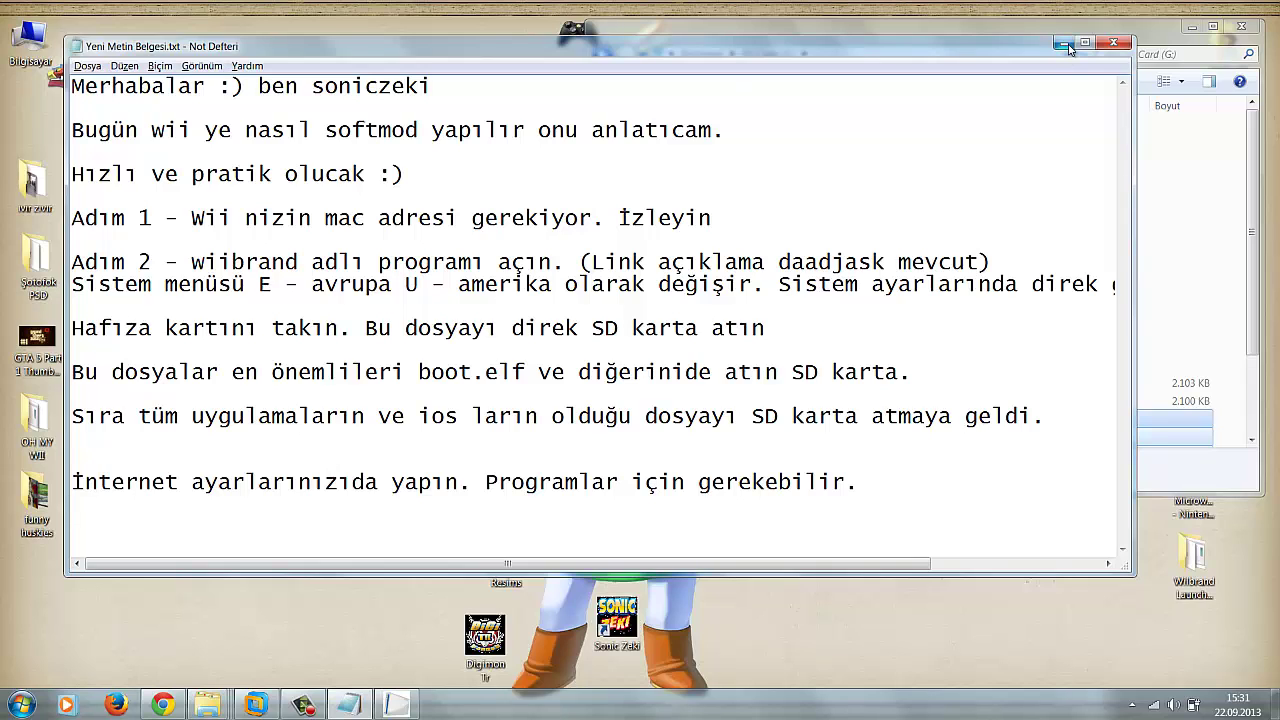
pyautogui.write('Şimdi SD kar')
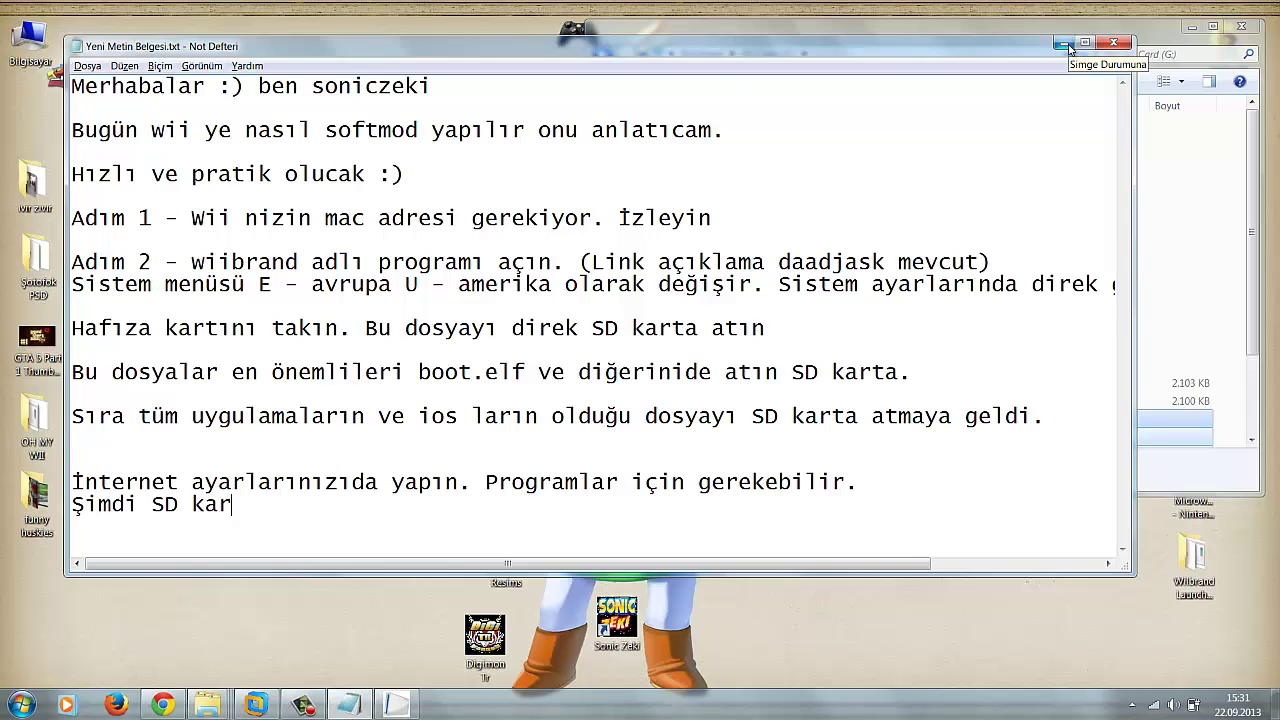
pyautogui.write('tı wii niez ')
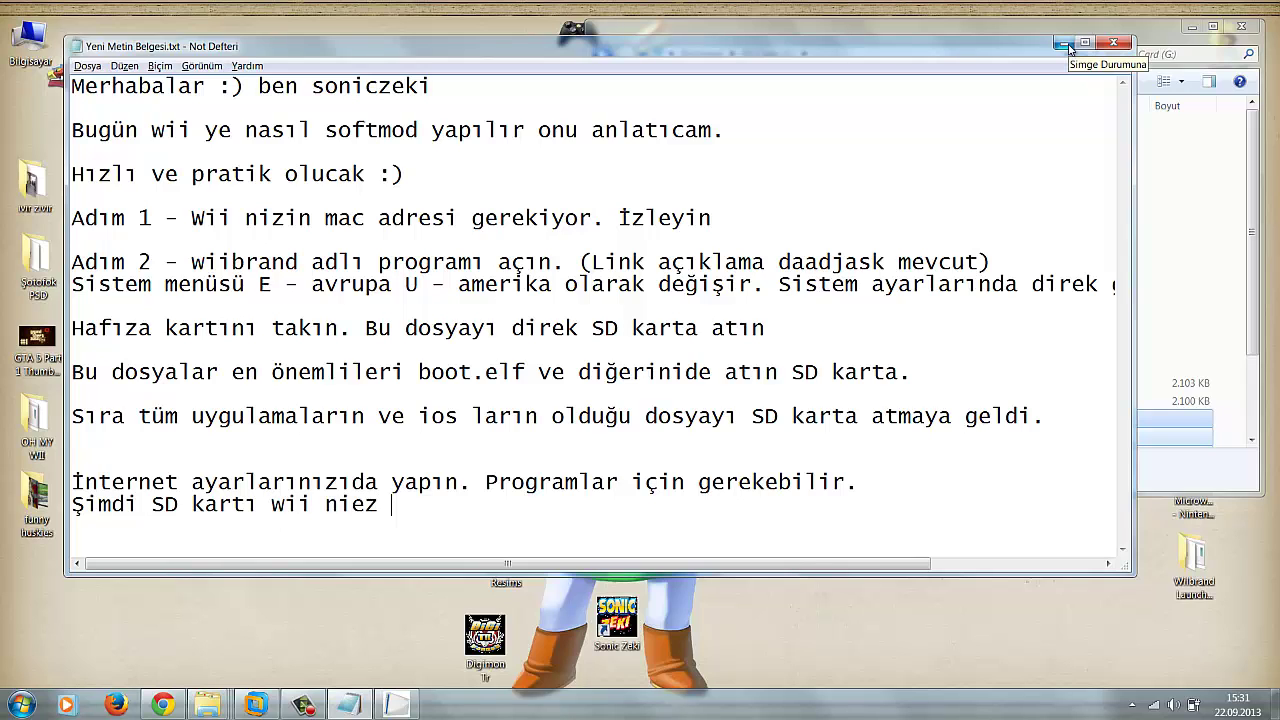
pyautogui.press('BackSpace')
pyautogui.press('BackSpace')
pyautogui.press('BackSpace')
pyautogui.write('ze takın.')
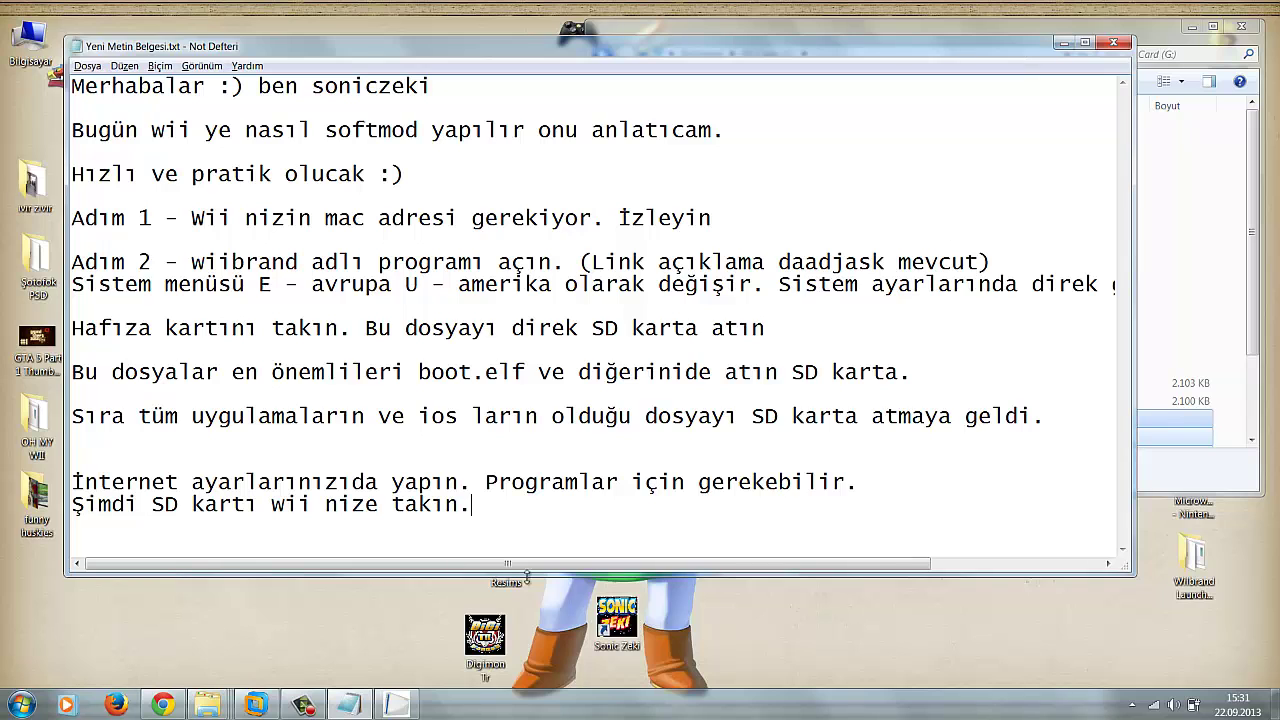
pyautogui.click(350, 702)
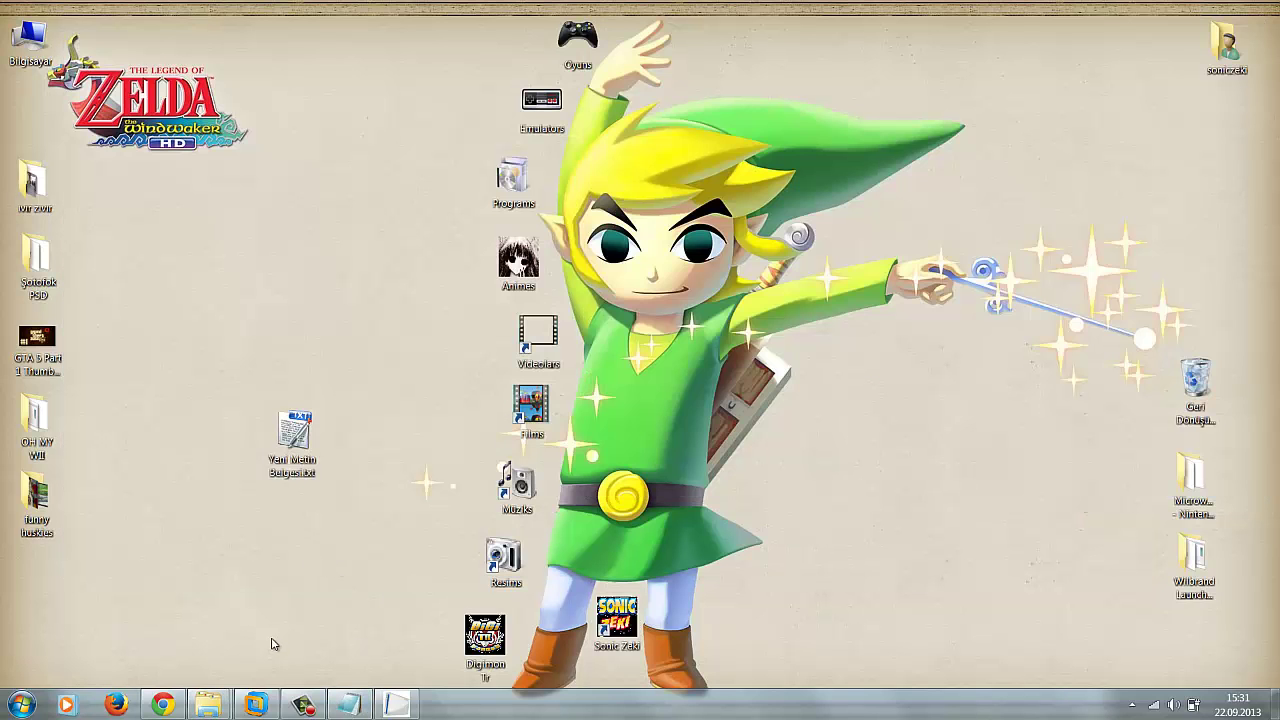
pyautogui.click(257, 704)
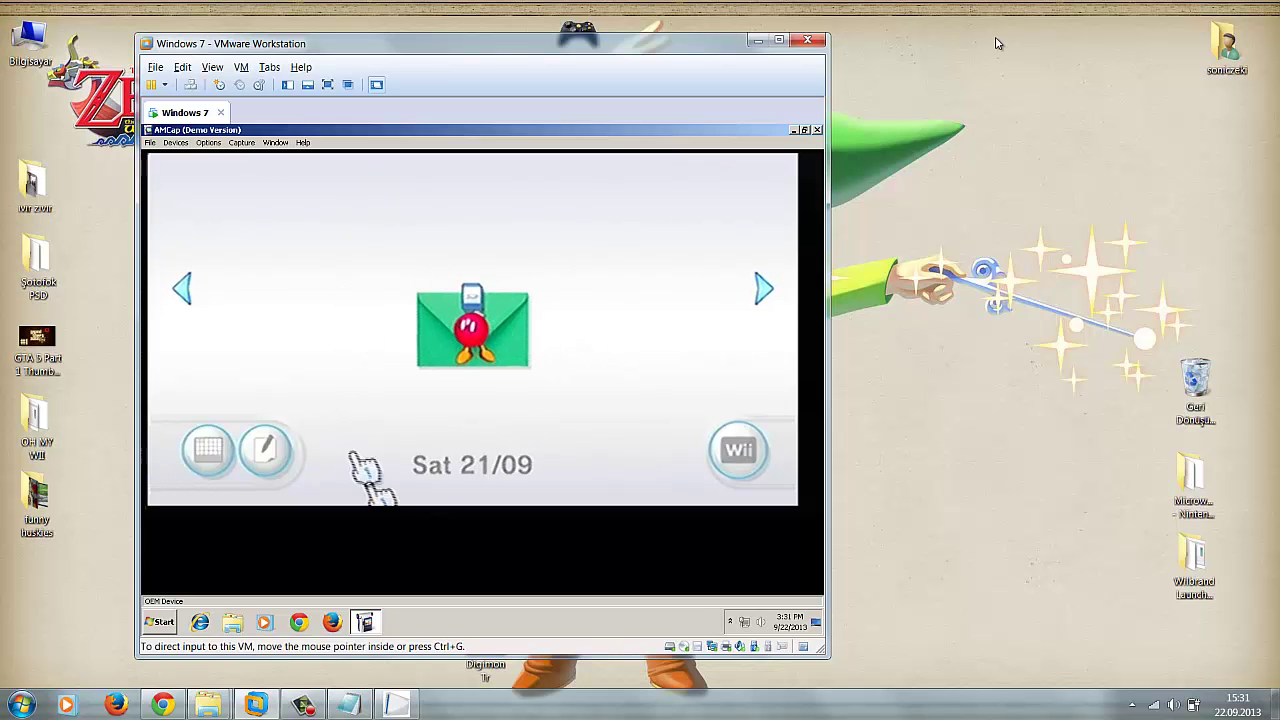
# Return to the Notepad document, add "INCOMIIIING" and ":D" on separate lines, and switch to VMware Workstation
pyautogui.click(349, 705)
pyautogui.scroll(-1, 609, 371)
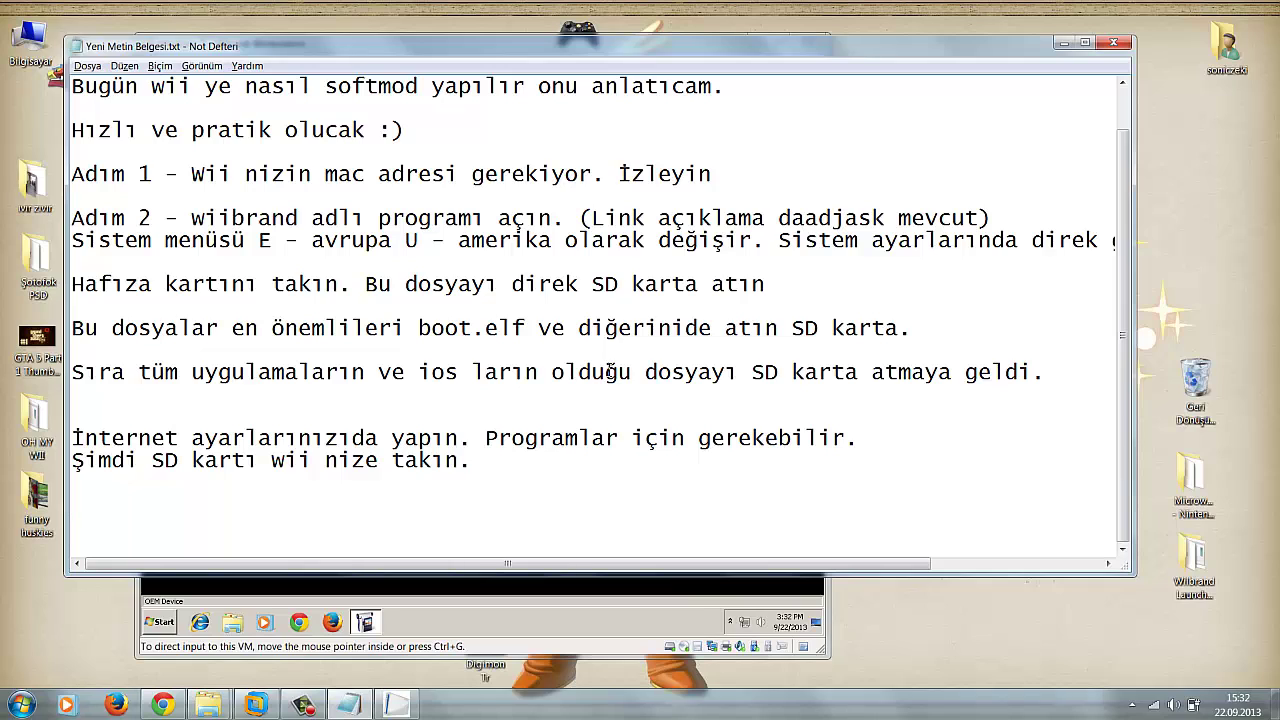
pyautogui.write('NCOMIIIING')
pyautogui.press('Return')
pyautogui.write(':D')
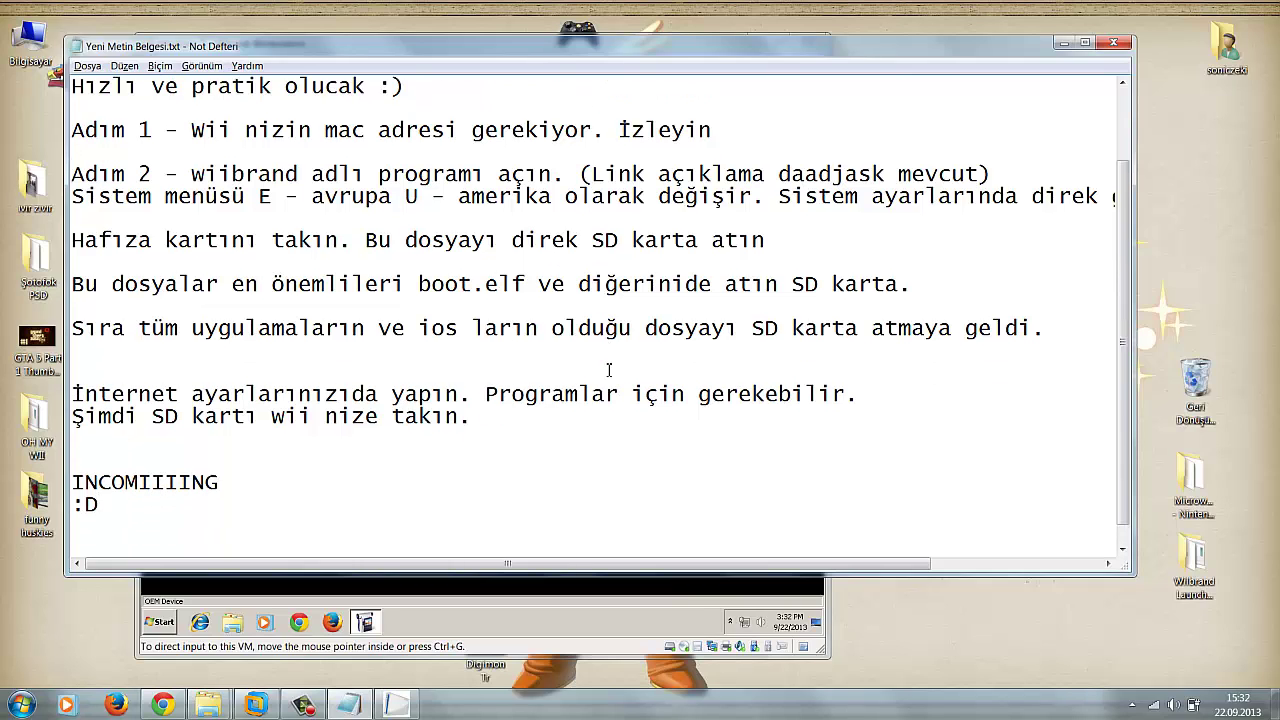
pyautogui.scroll(-1, 609, 371)
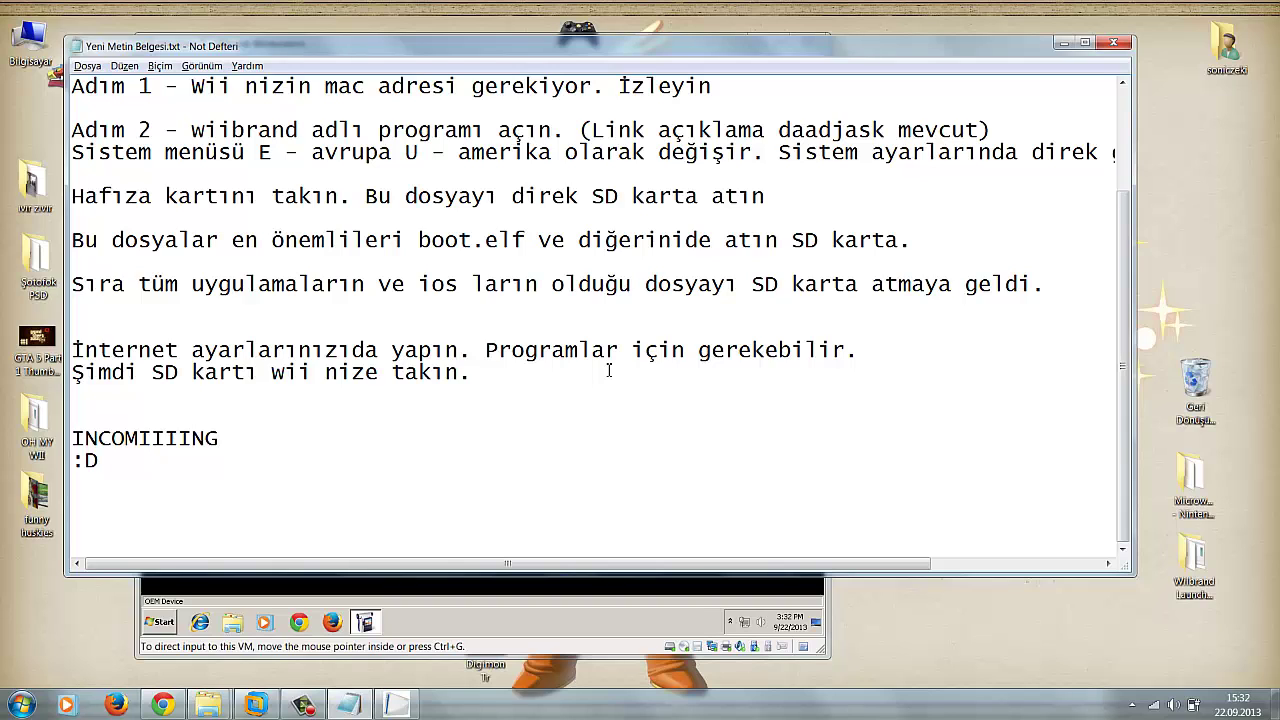
pyautogui.hotkey('alt', 'Tab')
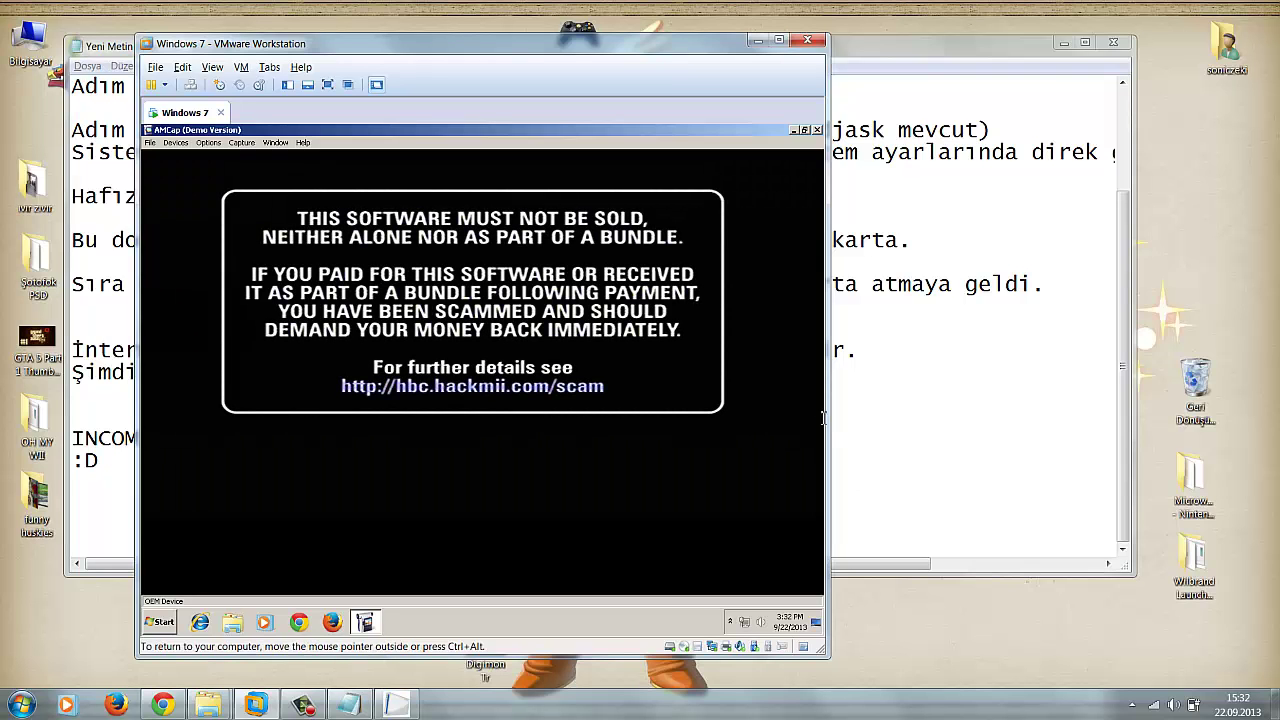
# In the Notepad document, add the line "Şimdi Homebrew channel yüklücez." and switch to VMware Workstation
pyautogui.click(888, 487)
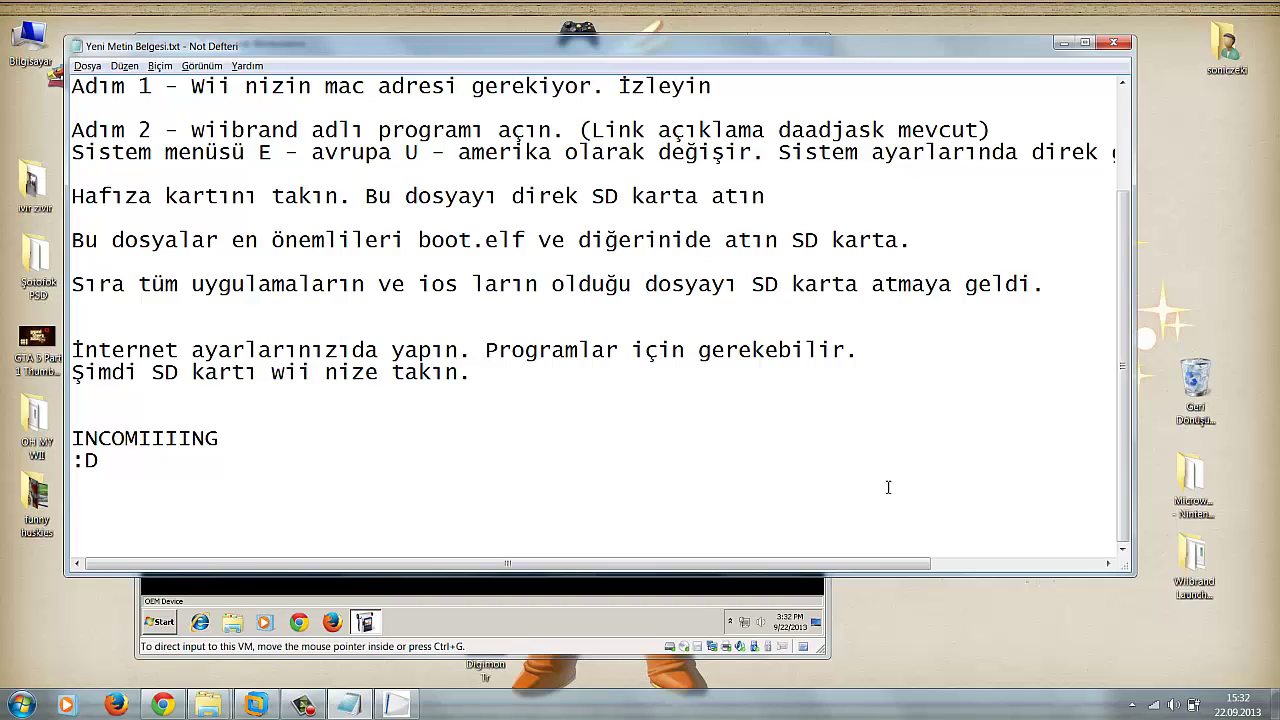
pyautogui.press('Return')
pyautogui.press('Return')
pyautogui.write('Şimdi H')
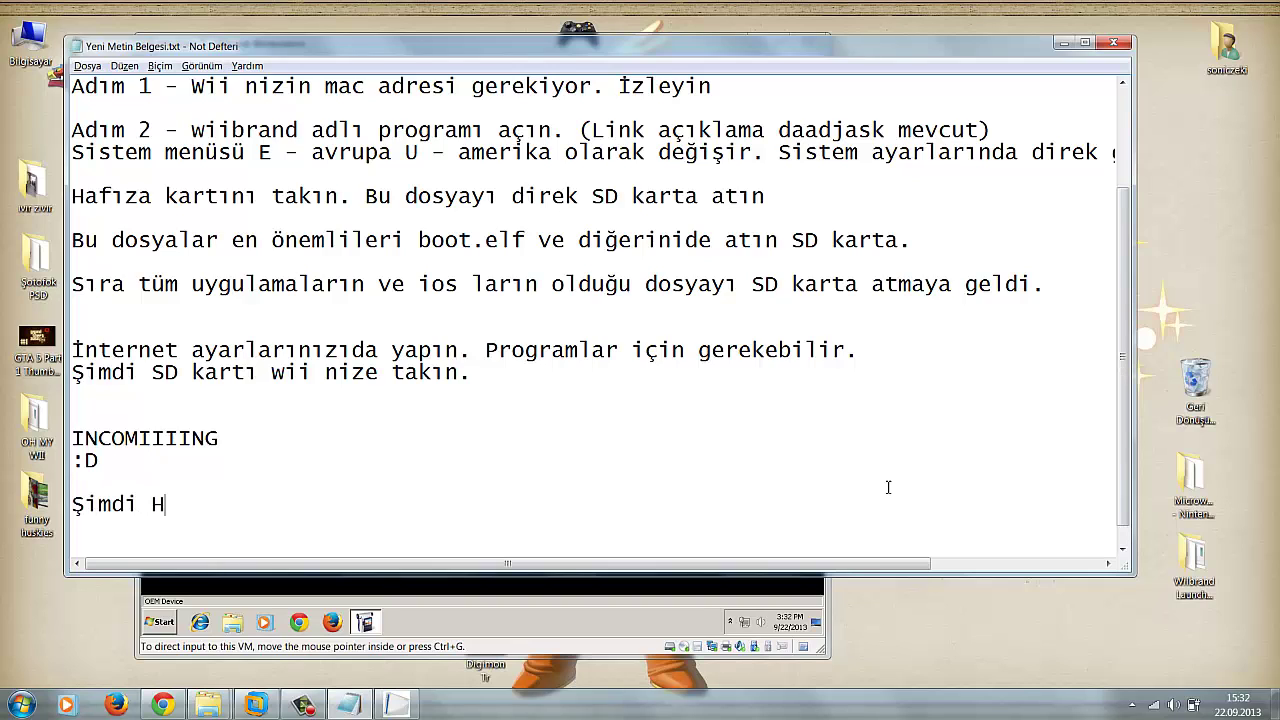
pyautogui.write('C')
pyautogui.press('BackSpace')
pyautogui.write('omebrew chann')
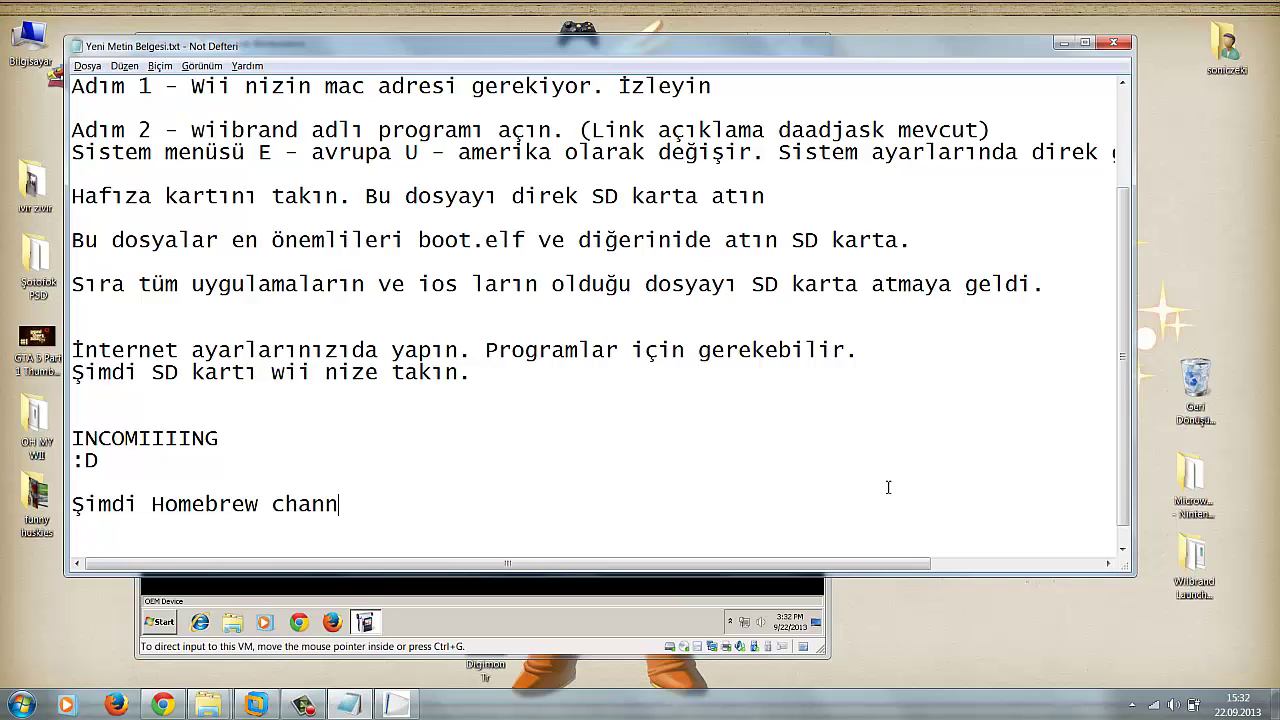
pyautogui.write('el yüklücez')
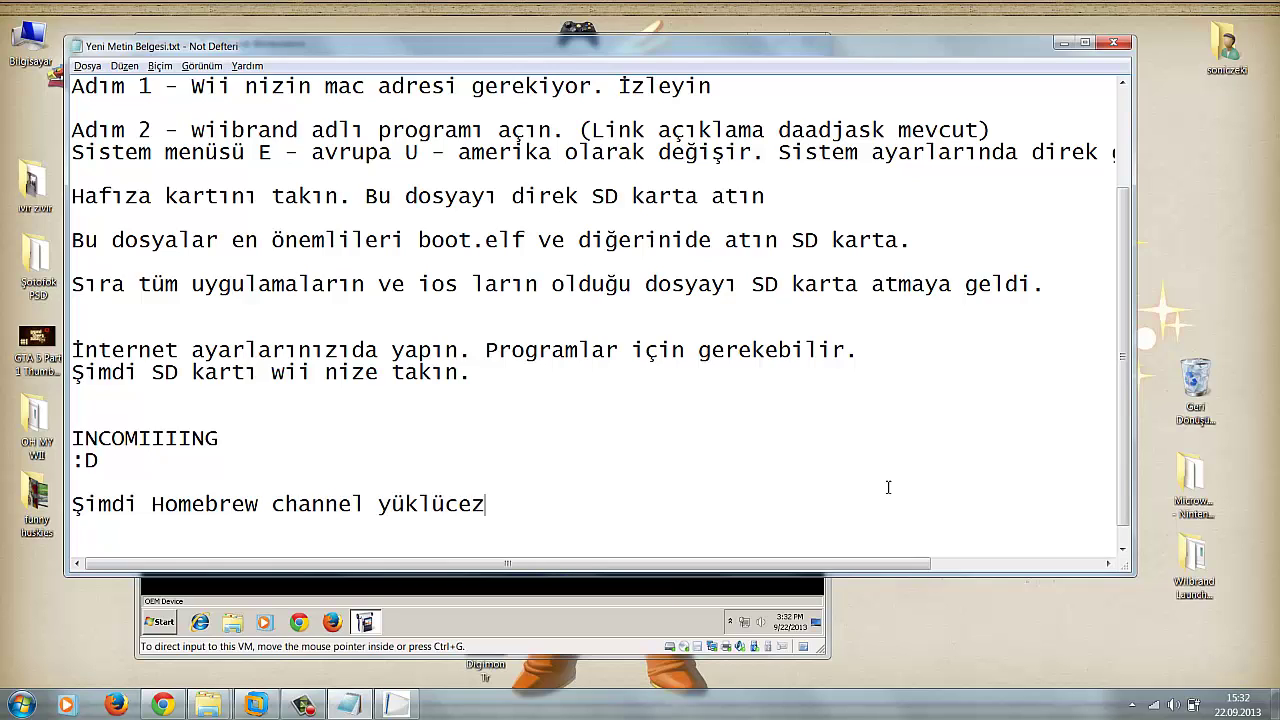
pyautogui.press('Return')
pyautogui.press('Return')
pyautogui.hotkey('alt', 'Tab')
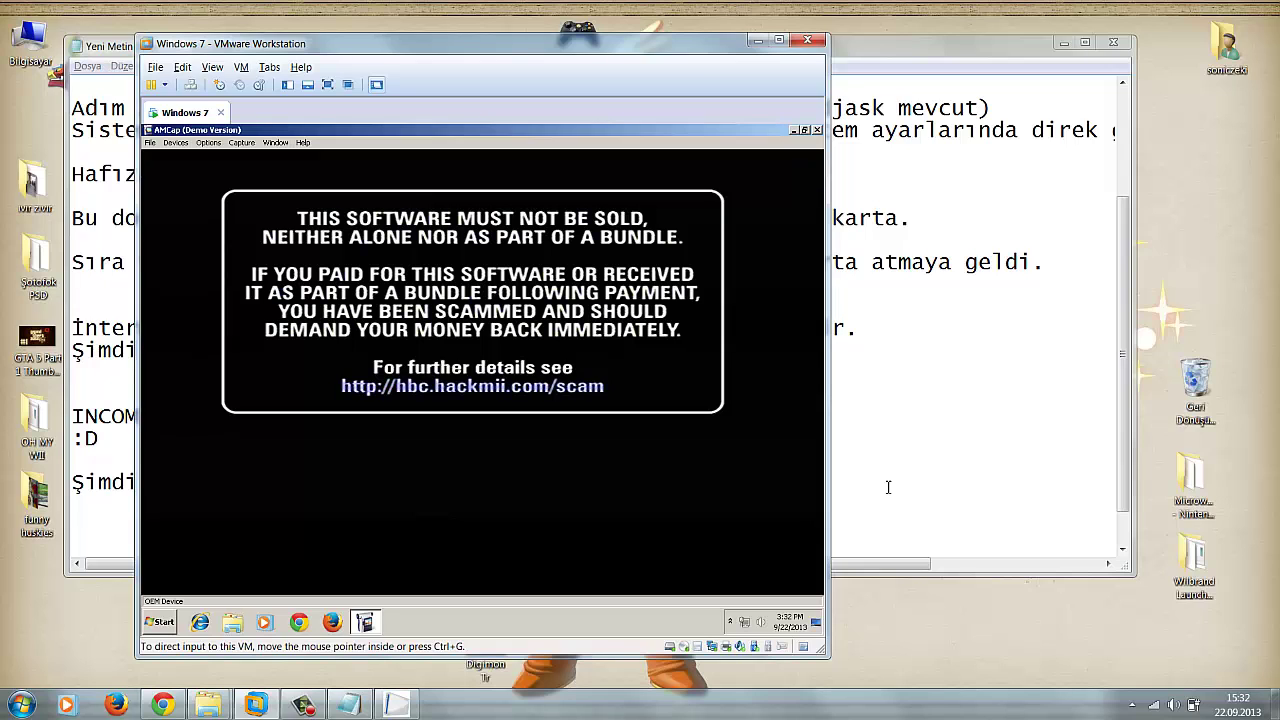
# In Notepad, add the line "PARA VERMEYİN SOFTMOD İÇİN! kendiniz çok rahat yapabilirsiniz." and switch to VMware Workstation to watch the HackMii installer
pyautogui.hotkey('alt', 'Tab')
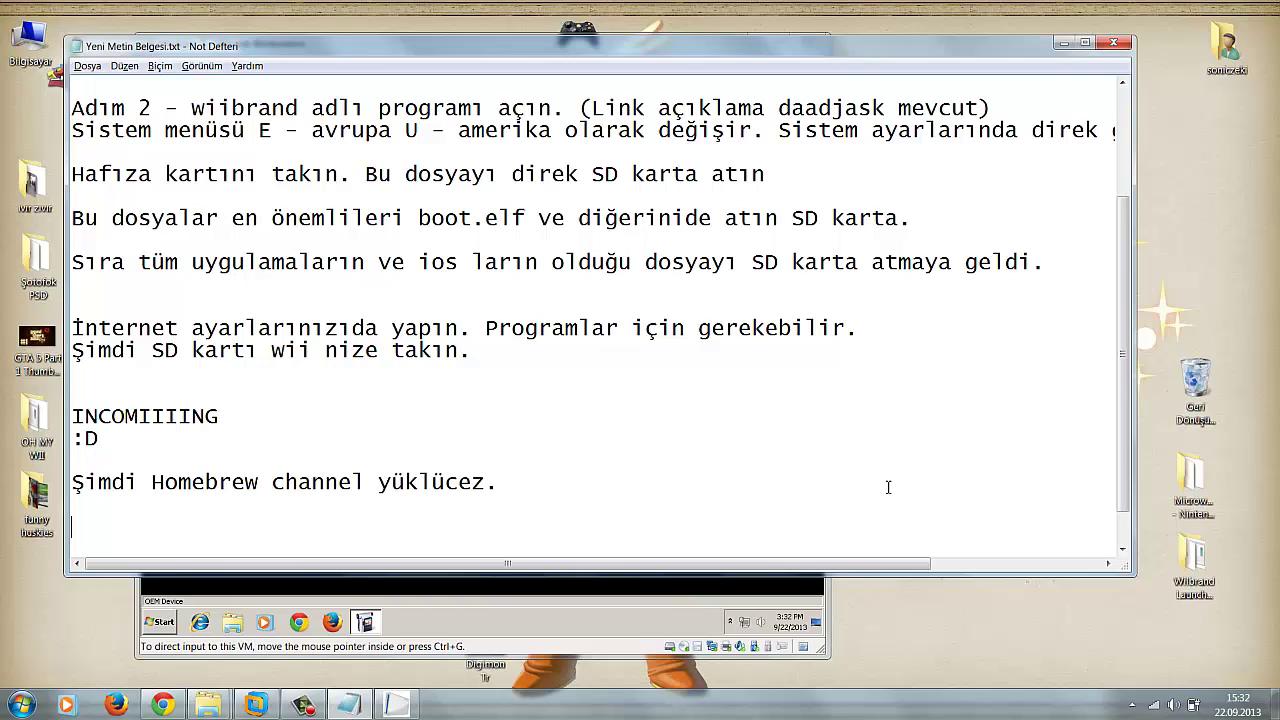
pyautogui.write('PARA VERMEYİN')
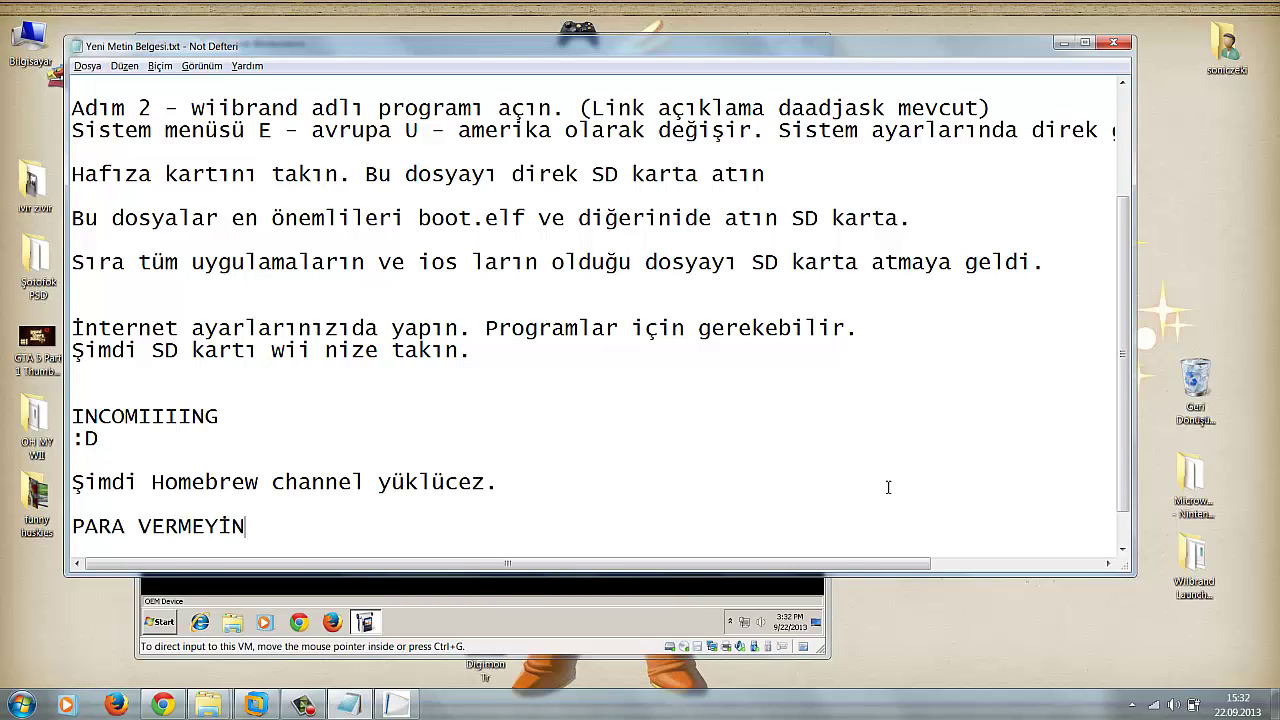
pyautogui.write(' SOFTMOD İÇİ')
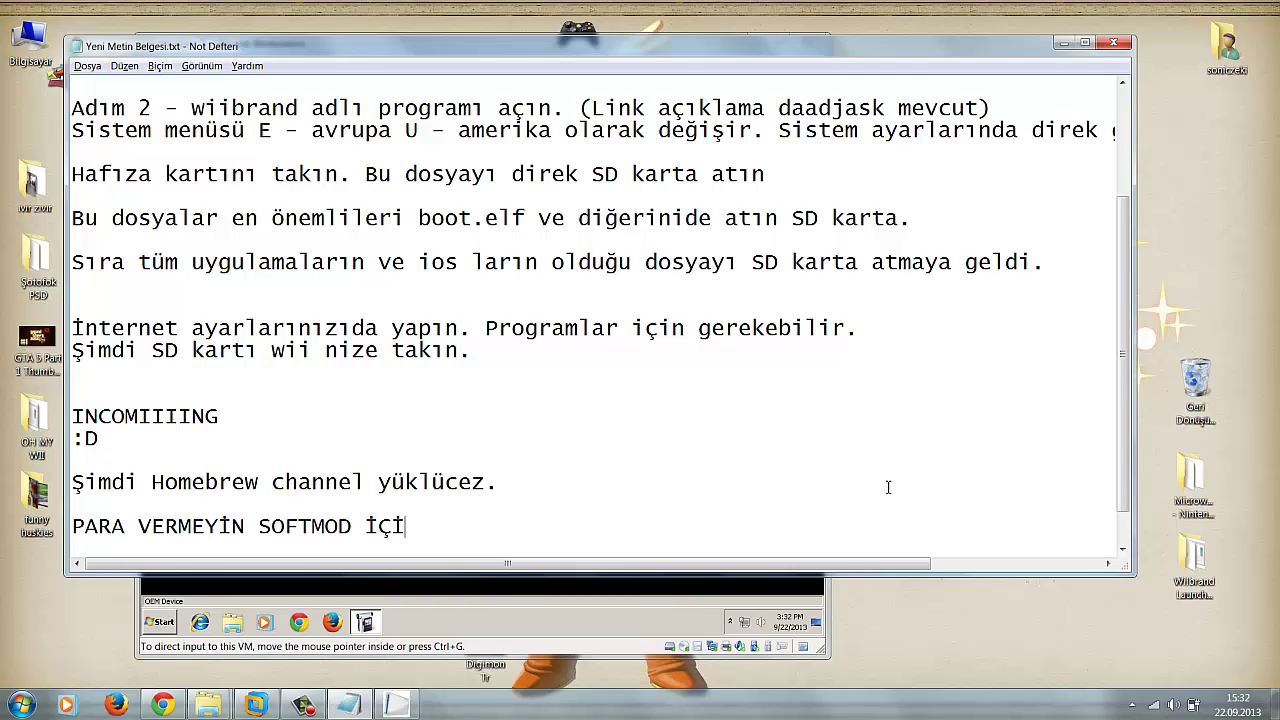
pyautogui.write('N! kendin')
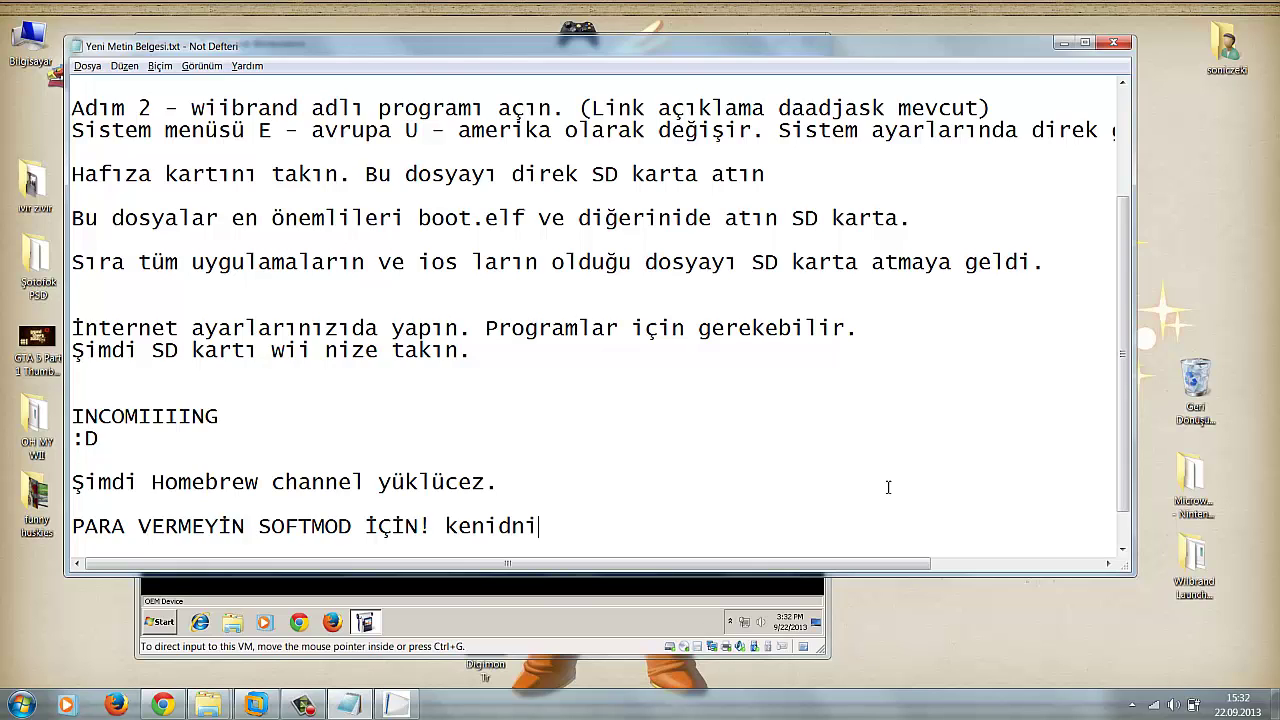
pyautogui.press('BackSpace')
pyautogui.press('BackSpace')
pyautogui.press('BackSpace')
pyautogui.press('BackSpace')
pyautogui.write('ndiniz çok rahat yap')
pyautogui.press('BackSpace')
pyautogui.write('y')
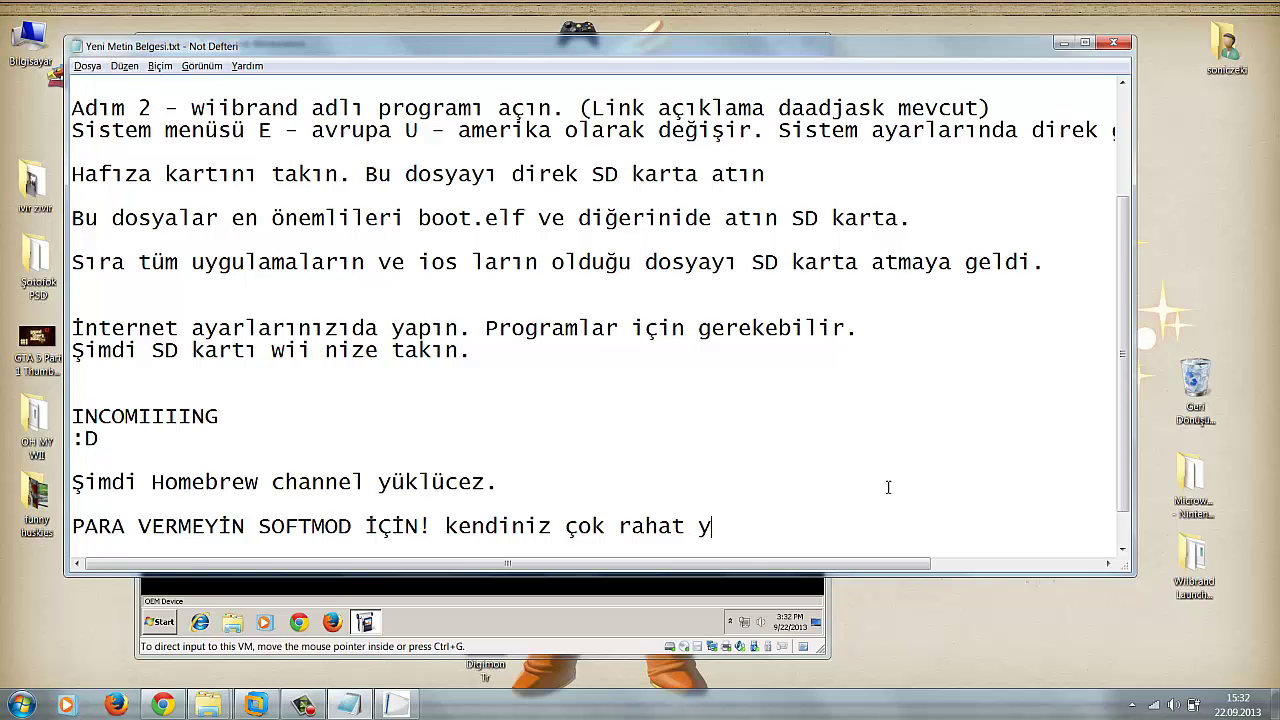
pyautogui.write('apabilirsiniz.')
pyautogui.press('Return')
pyautogui.hotkey('alt', 'Tab')
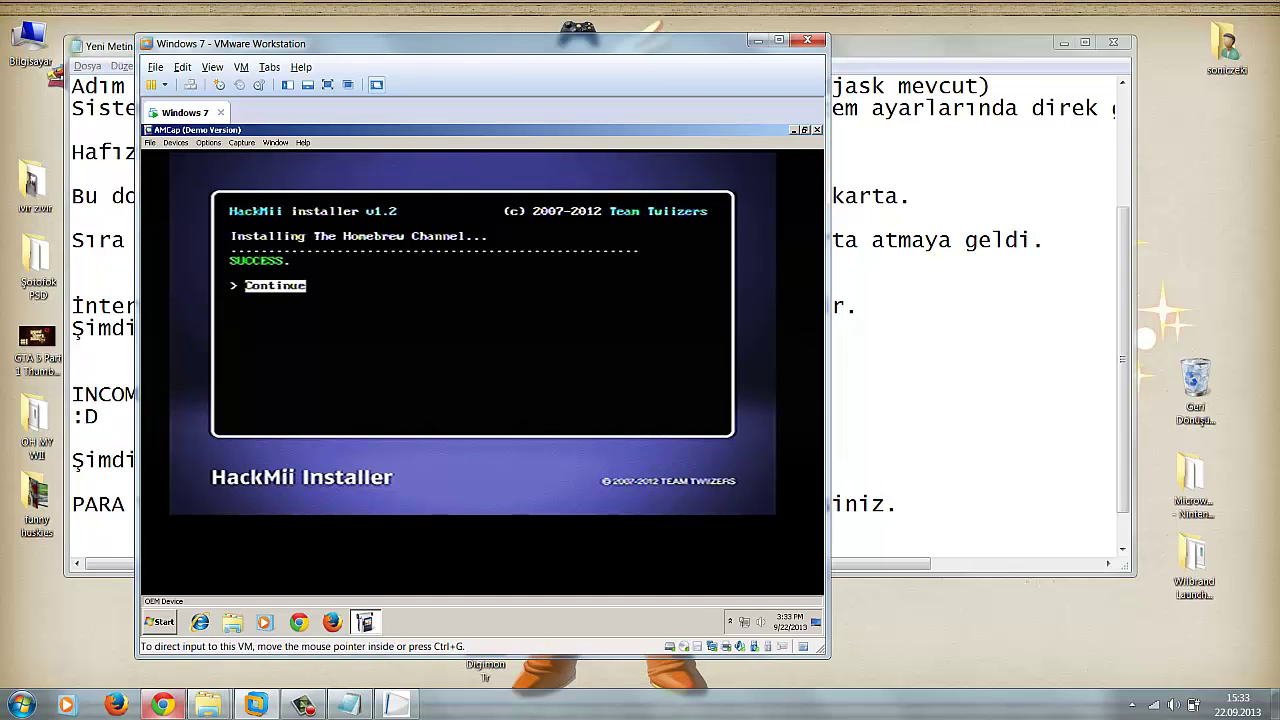
pyautogui.click(162, 705)
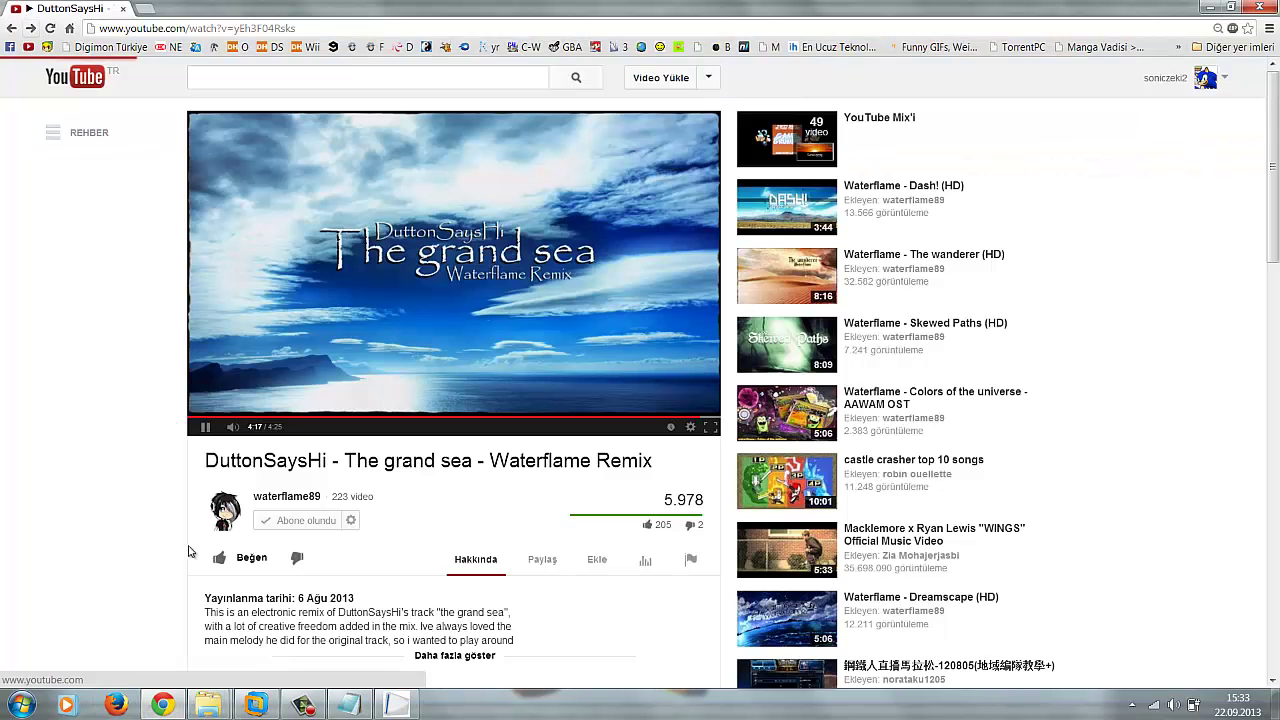
pyautogui.click(162, 705)
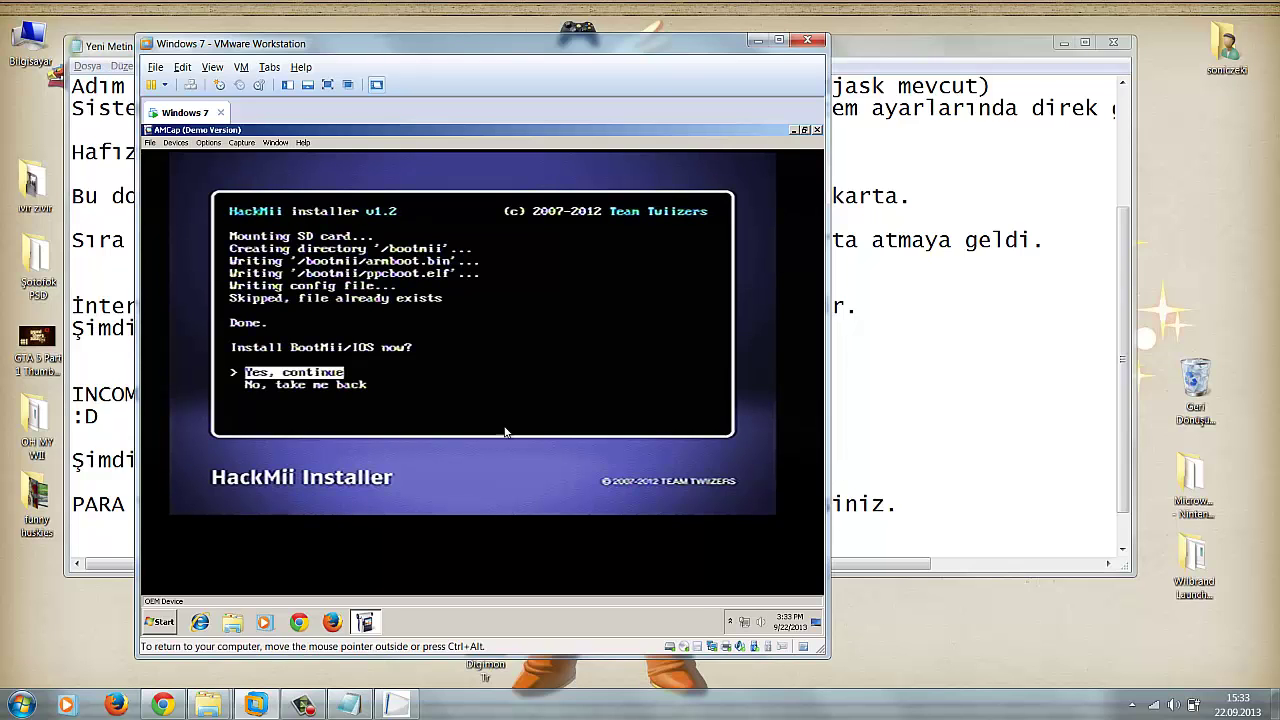
# In the Notepad document, add "Bu biraz tehlikeli işte." on the empty last line and switch to VMware Workstation
pyautogui.click(958, 518)
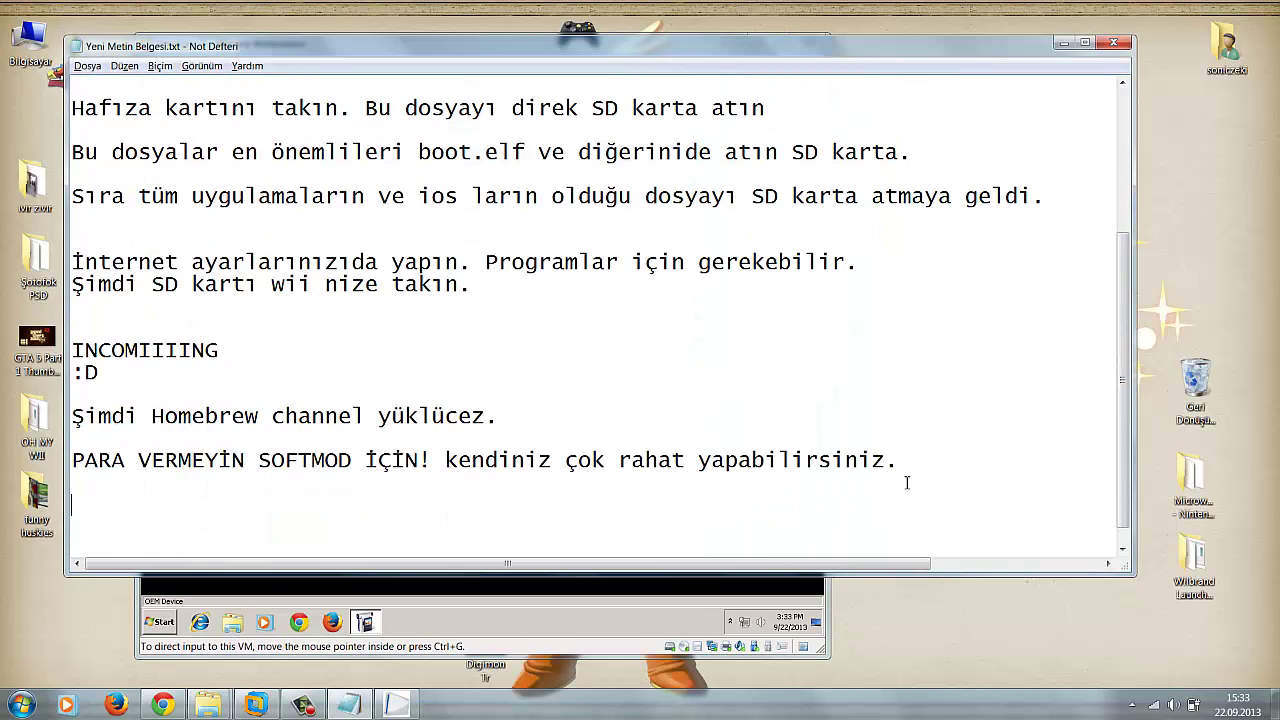
pyautogui.write('Bu biraz tehlikeşl')
pyautogui.press('BackSpace')
pyautogui.press('BackSpace')
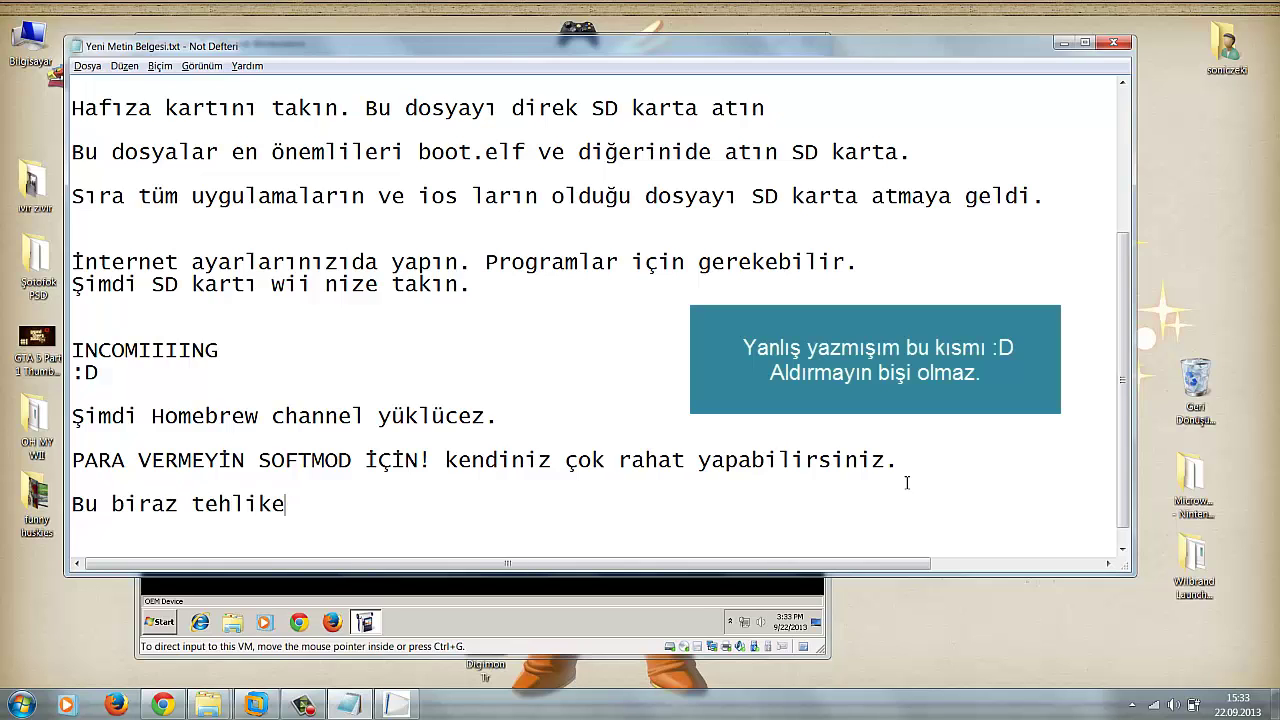
pyautogui.write('li işte.')
pyautogui.hotkey('alt', 'Tab')
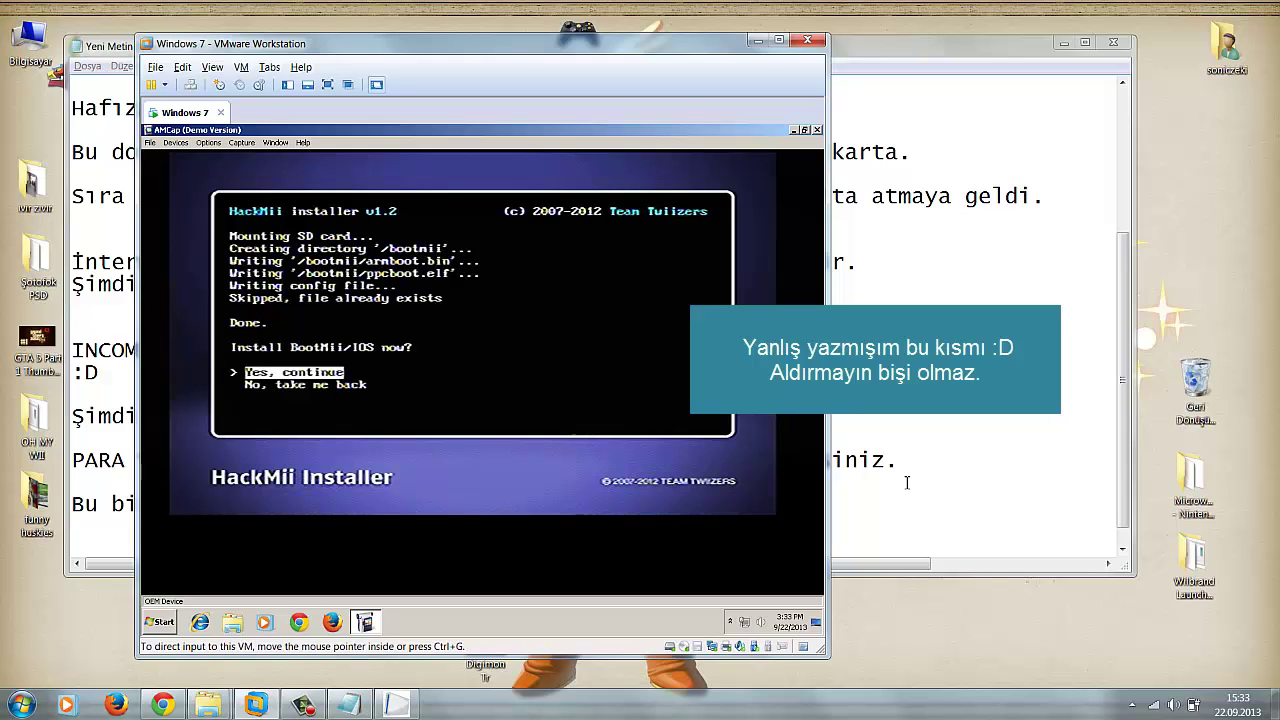
# Return to Notepad and continue the last line with "IOS a yüklemek bazı wii lerde brick e sebep oluyor.", ending with a line break
pyautogui.hotkey('alt', 'Tab')
pyautogui.write('IOS ')
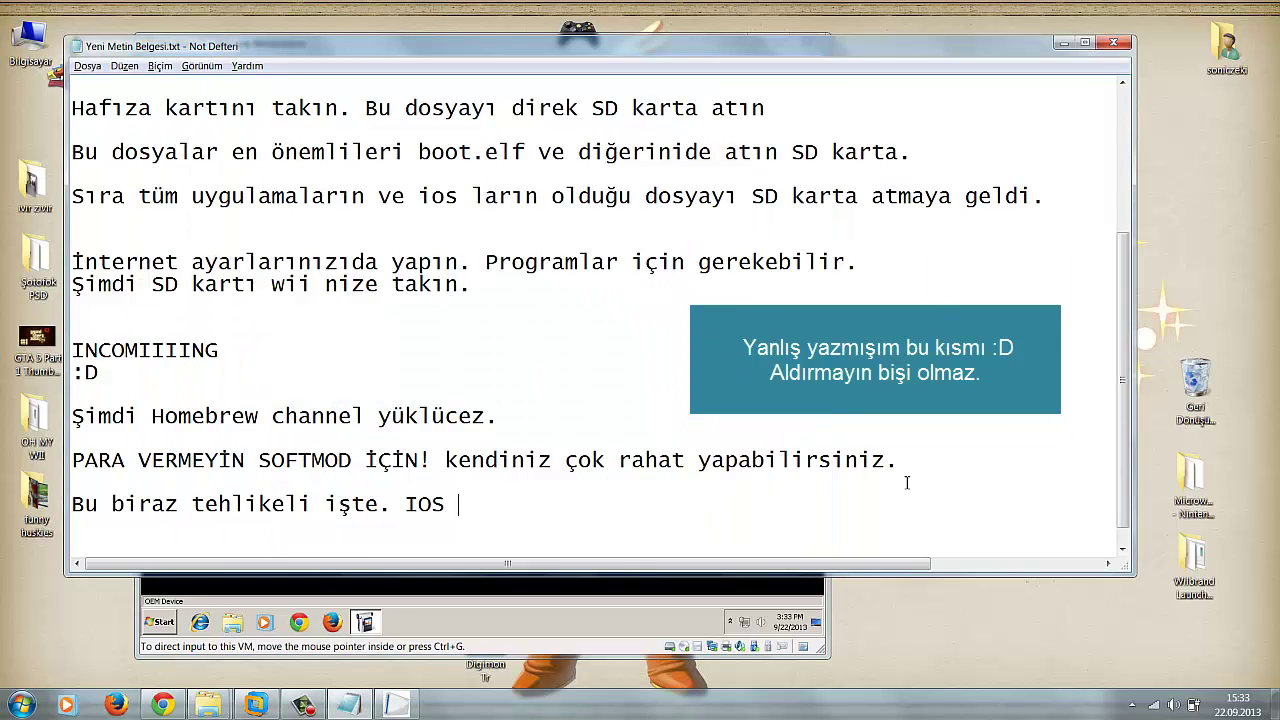
pyautogui.write('a yüklemek ba')
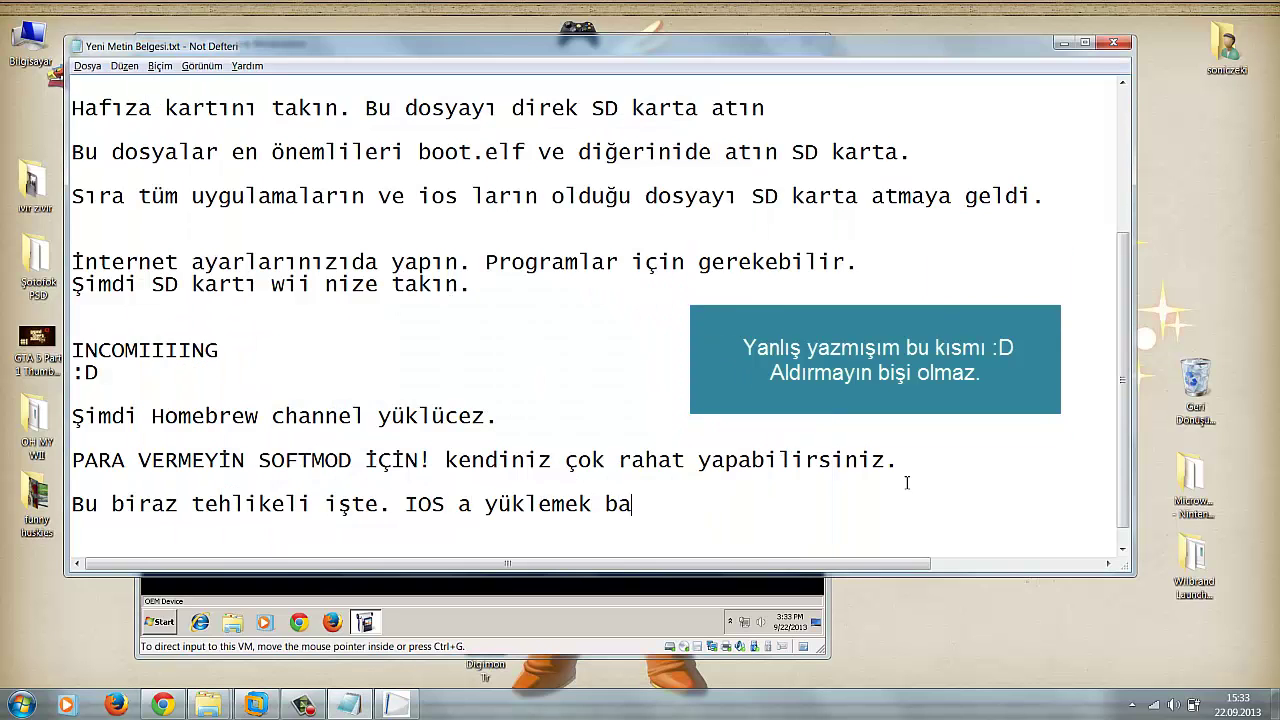
pyautogui.write('zı wii lerd')
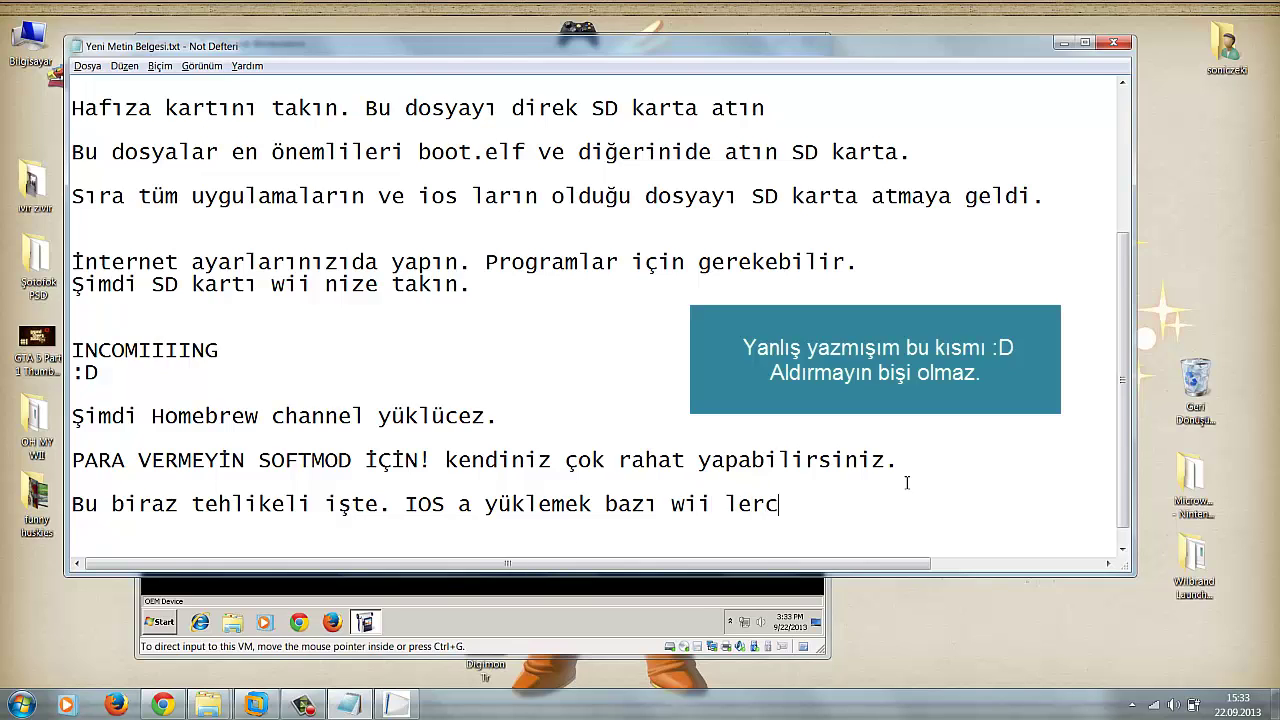
pyautogui.write('e brick e sa')
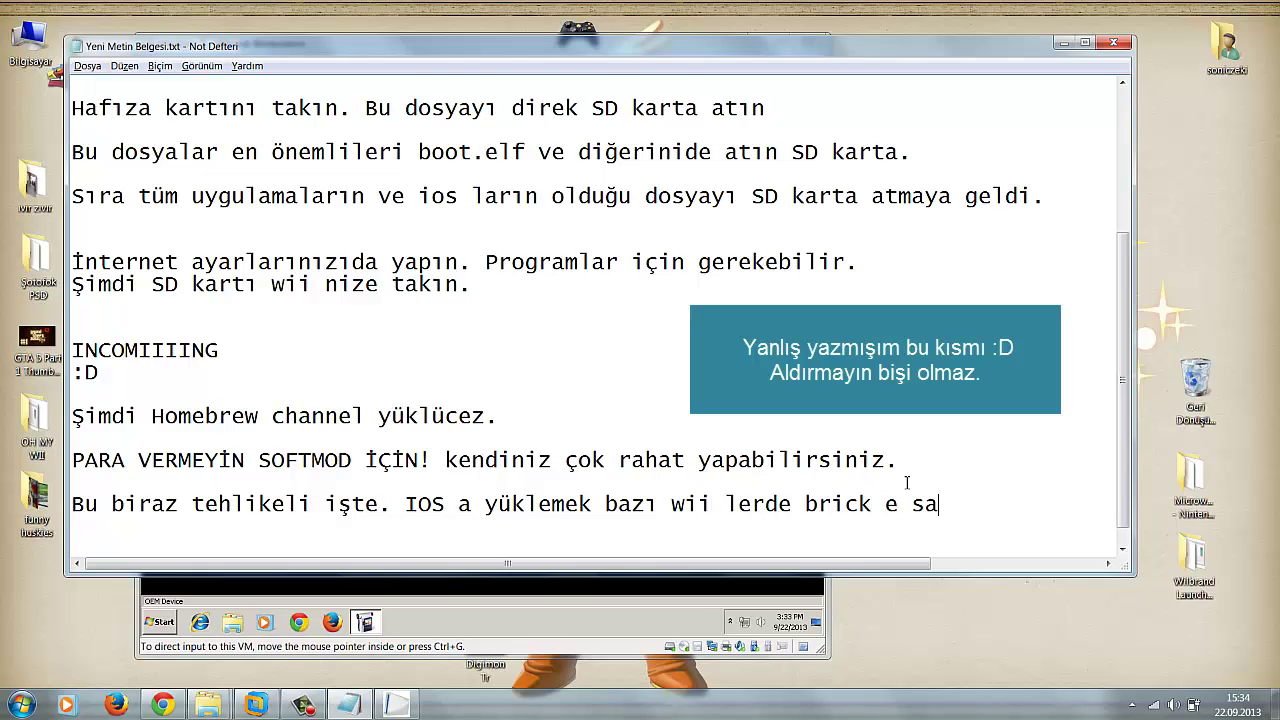
pyautogui.press('BackSpace')
pyautogui.write('ebep oluyor.')
pyautogui.press('Return')
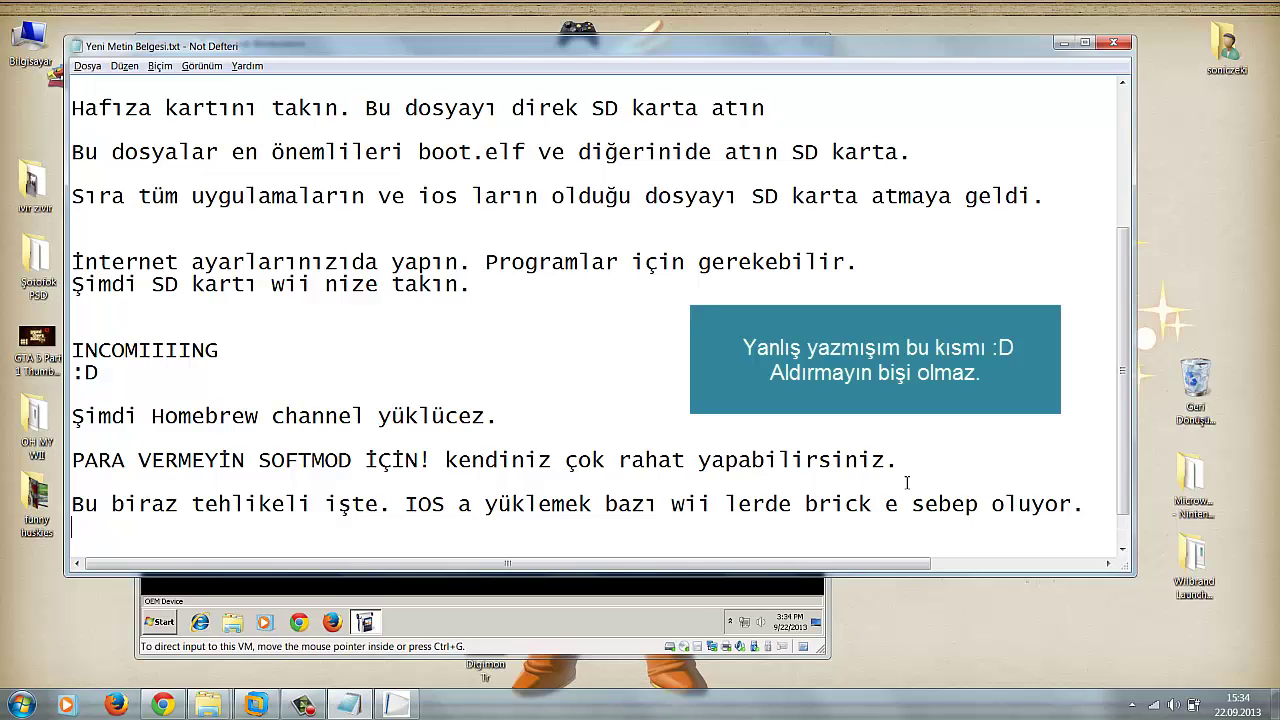
# Add the line "Eğer wii niz yeni model değilse sorun yok :) GC girişi varsa bi sorun çıkmaz." and switch to VMware Workstation
pyautogui.write('Eğer wii niz ')
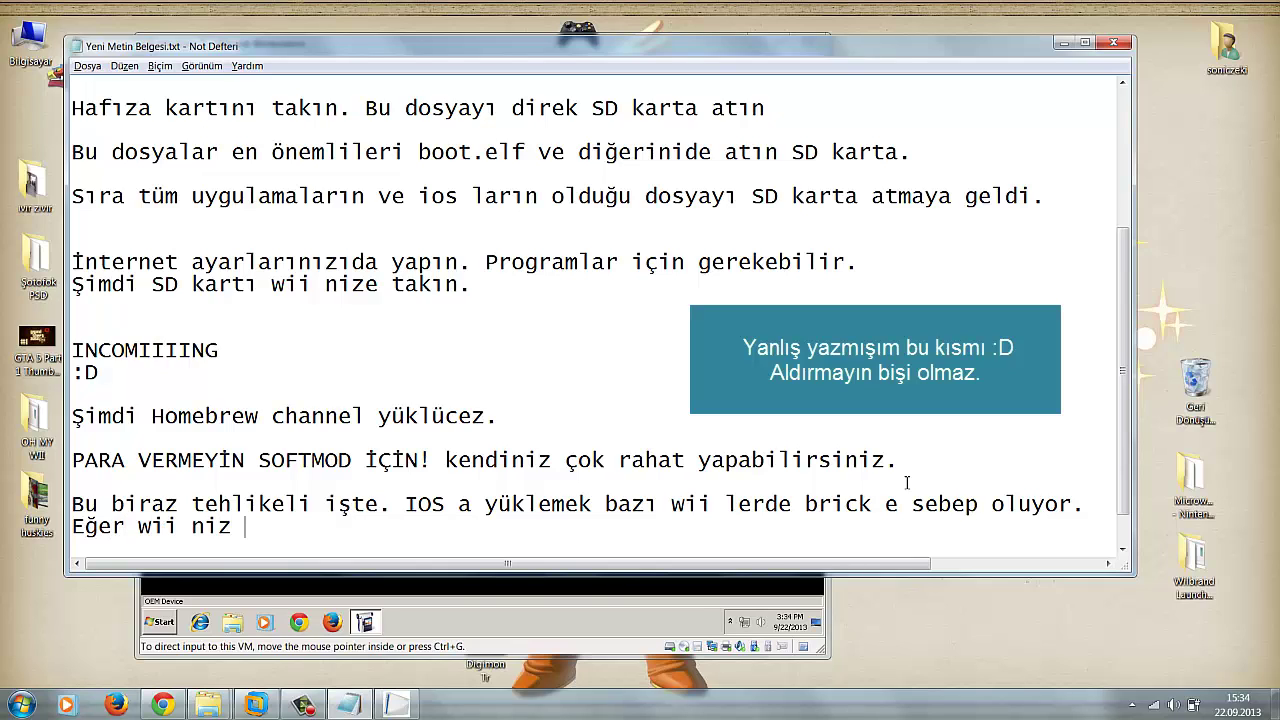
pyautogui.write('yeni model d')
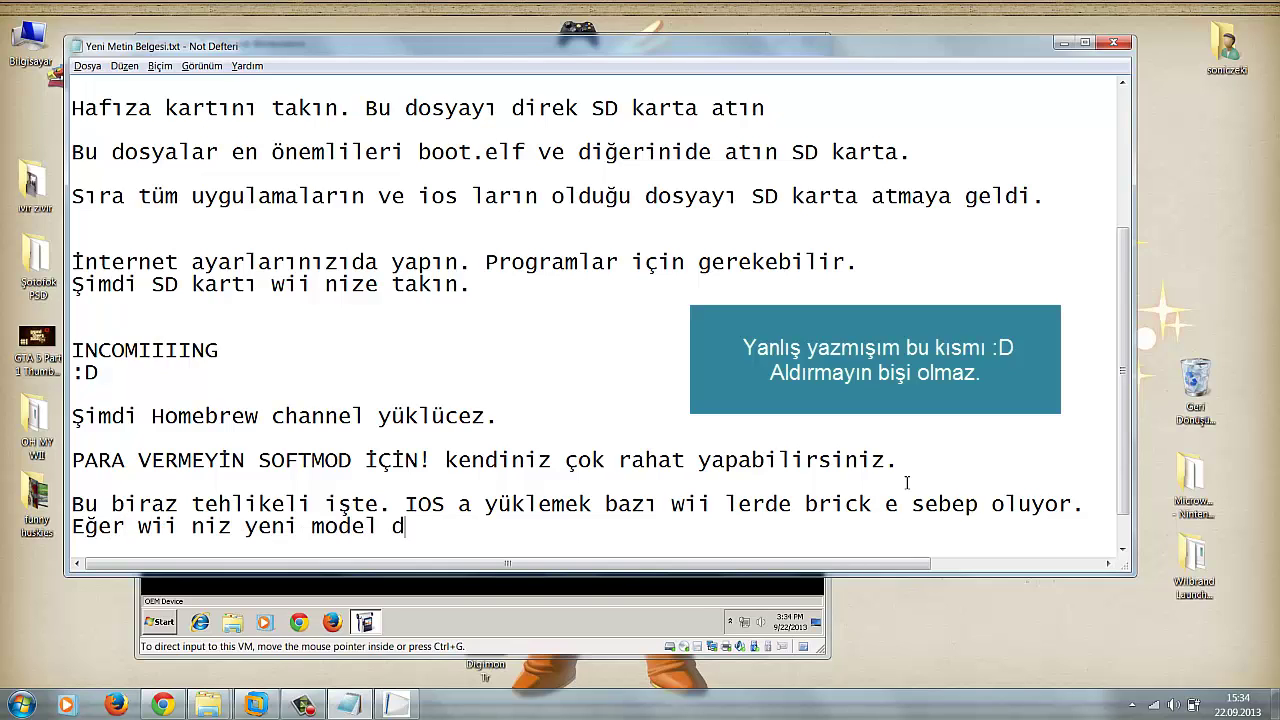
pyautogui.write('eğilse sorun yok :')
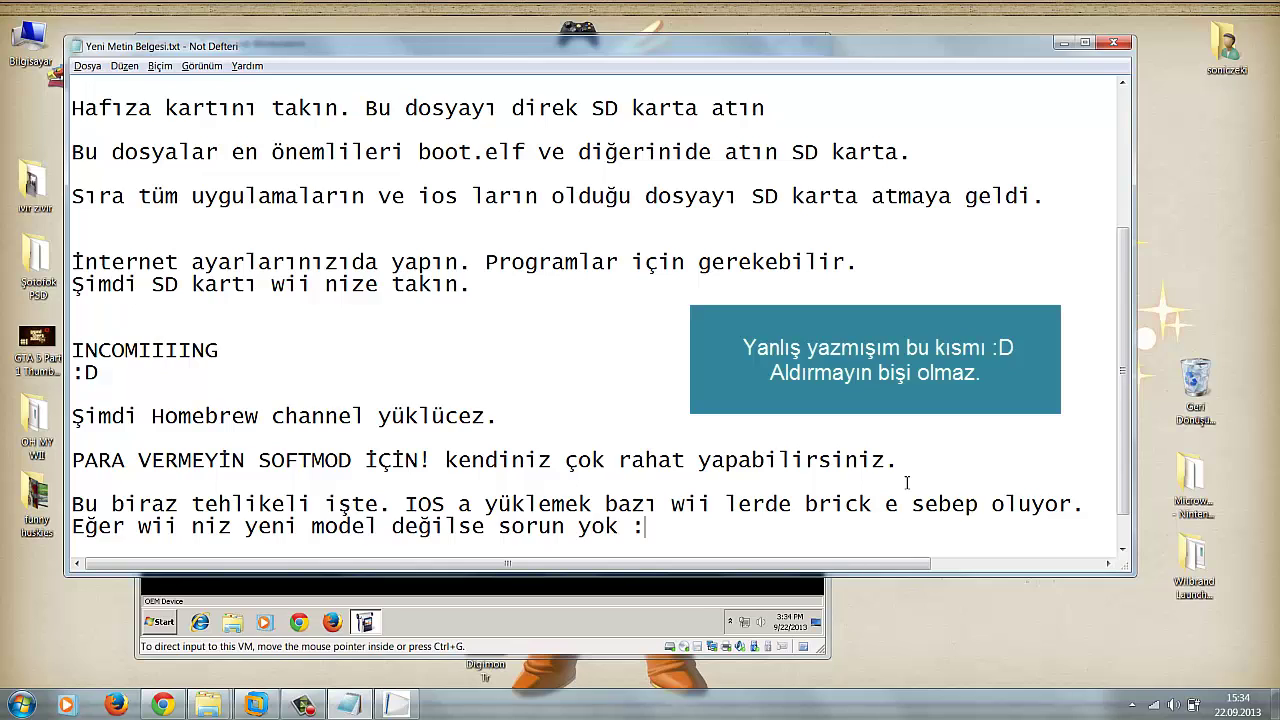
pyautogui.write(') GC girişi o')
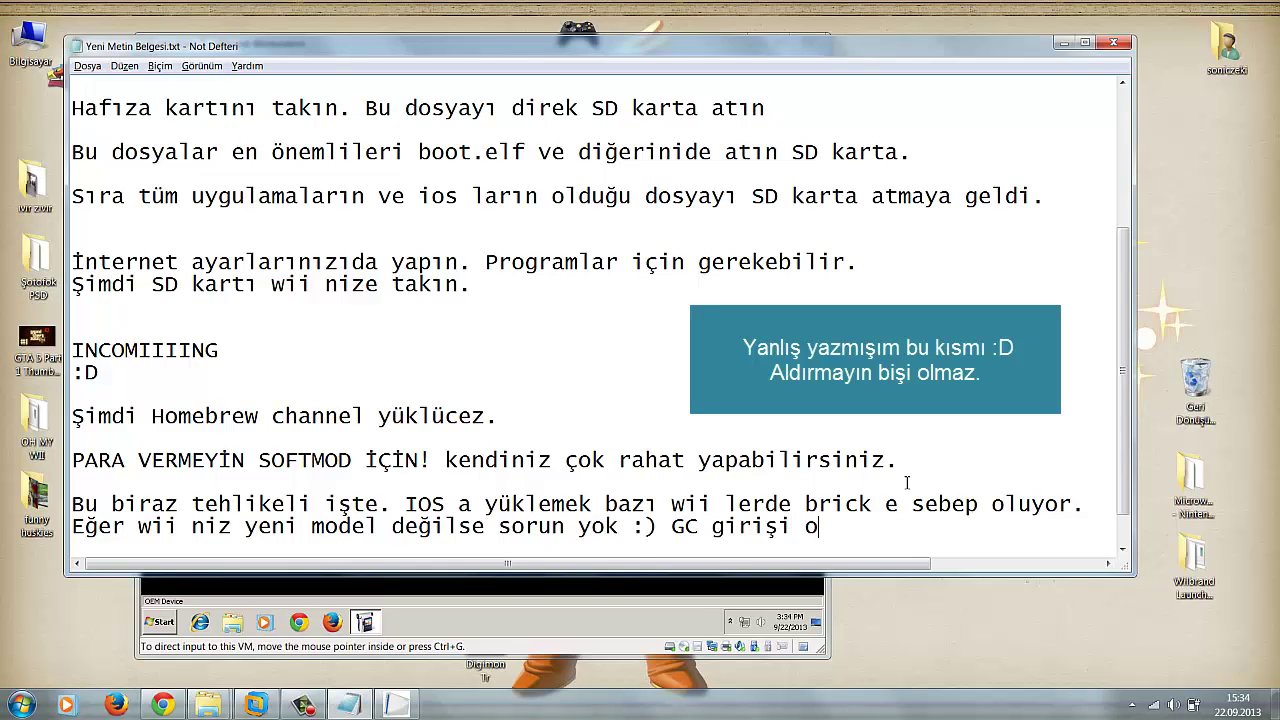
pyautogui.press('BackSpace')
pyautogui.write('varsa bi sorun çık')
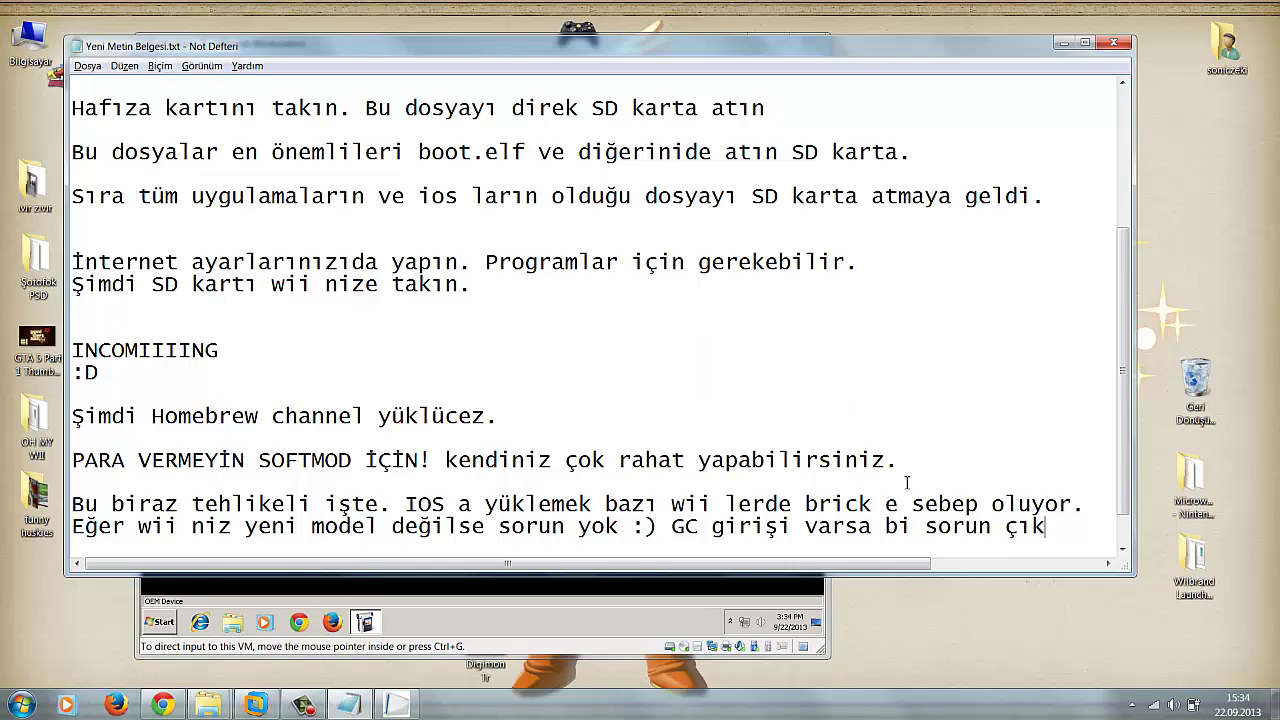
pyautogui.write('maz.')
pyautogui.scroll(-1, 907, 483)
pyautogui.hotkey('alt', 'Tab')
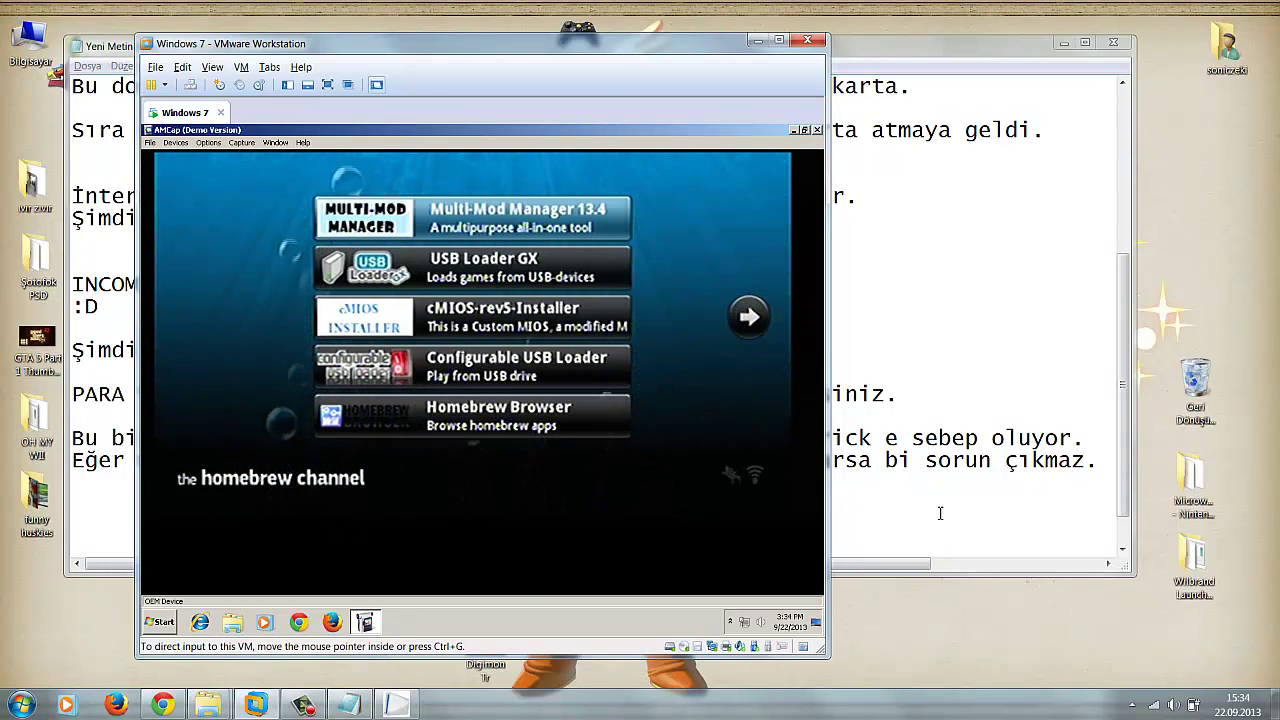
# Return to the Notepad document and add the line "İŞTE BU! tamamdır ^^" below the GC note
pyautogui.click(940, 513)
pyautogui.scroll(-1, 400, 514)
pyautogui.write('İŞTE BU')
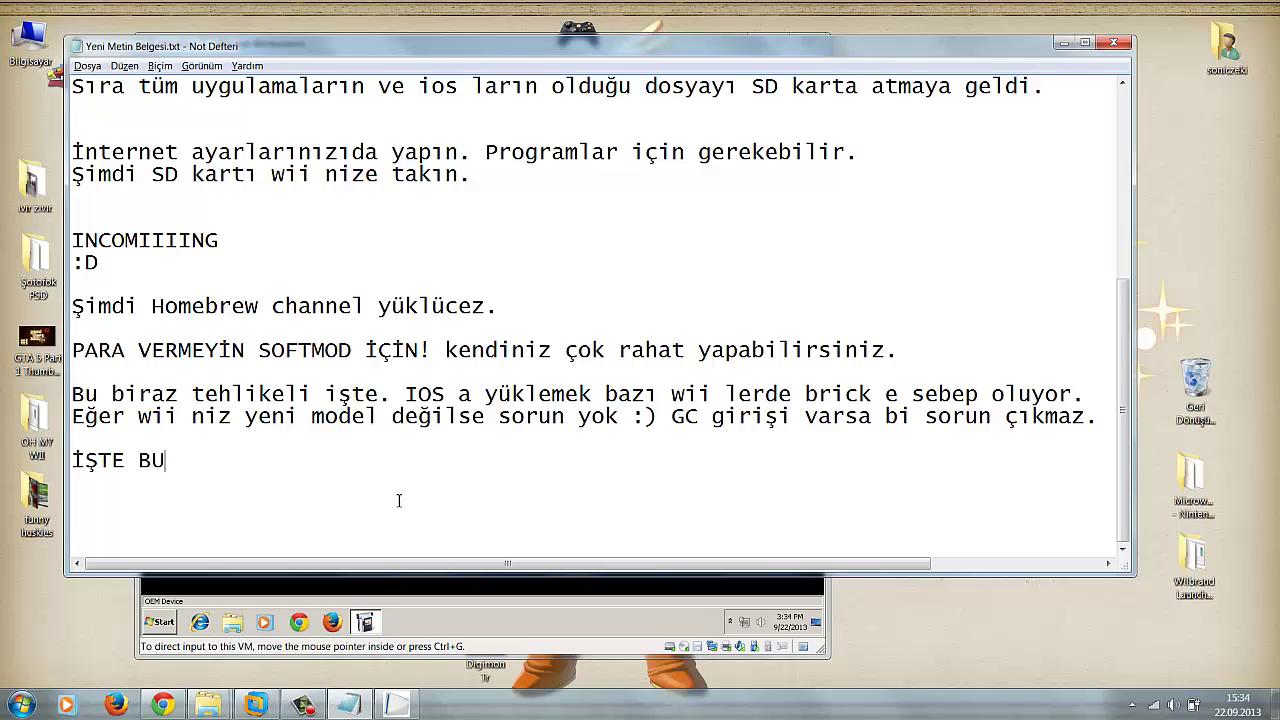
pyautogui.write('! tamamdır ^^')
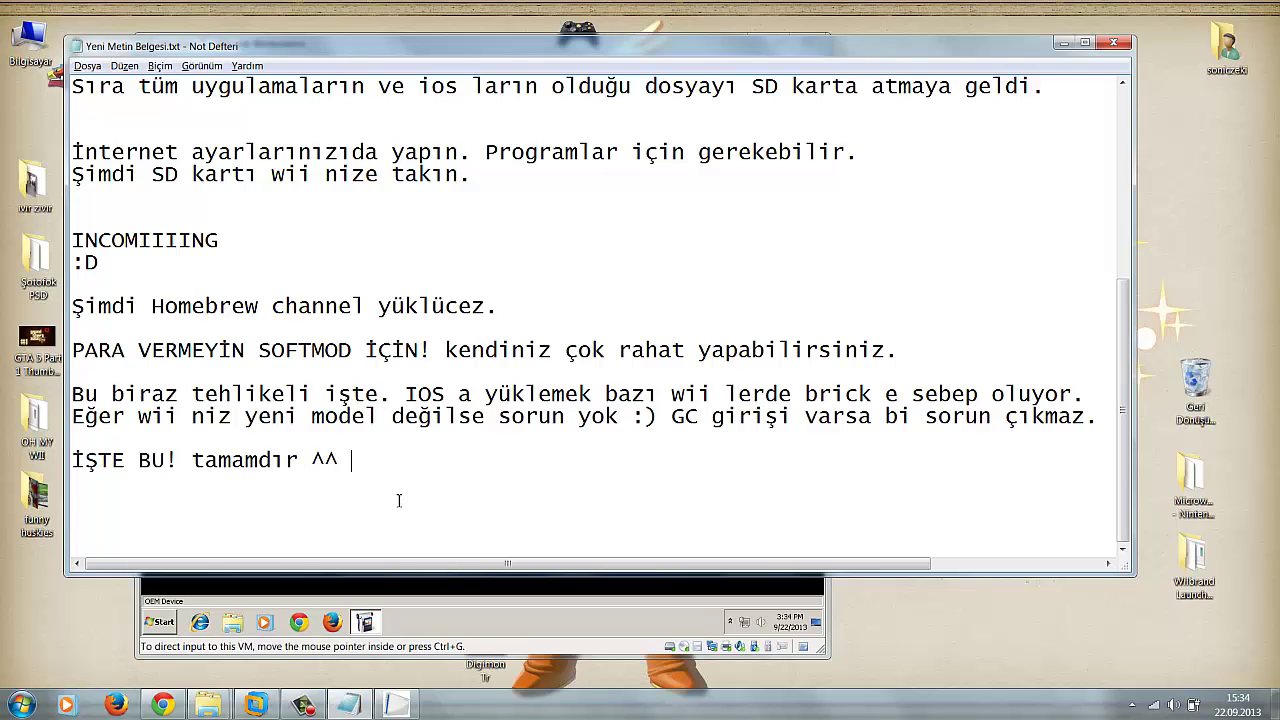
# Add the line "Şimdi oyunların çalışması için IOS yüklücez izleyin." and switch to VMware Workstation to watch the WAD selection
pyautogui.press('Return')
pyautogui.write('Şimdi ')
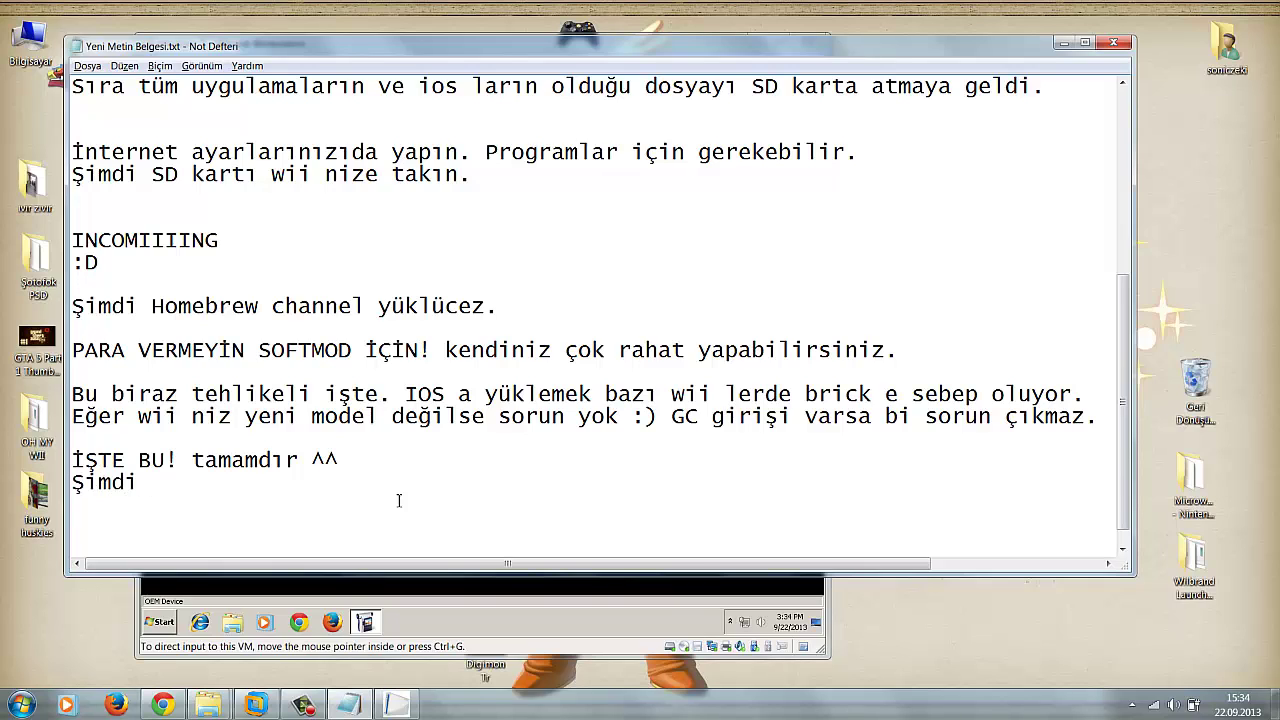
pyautogui.write('oyunların çalışm')
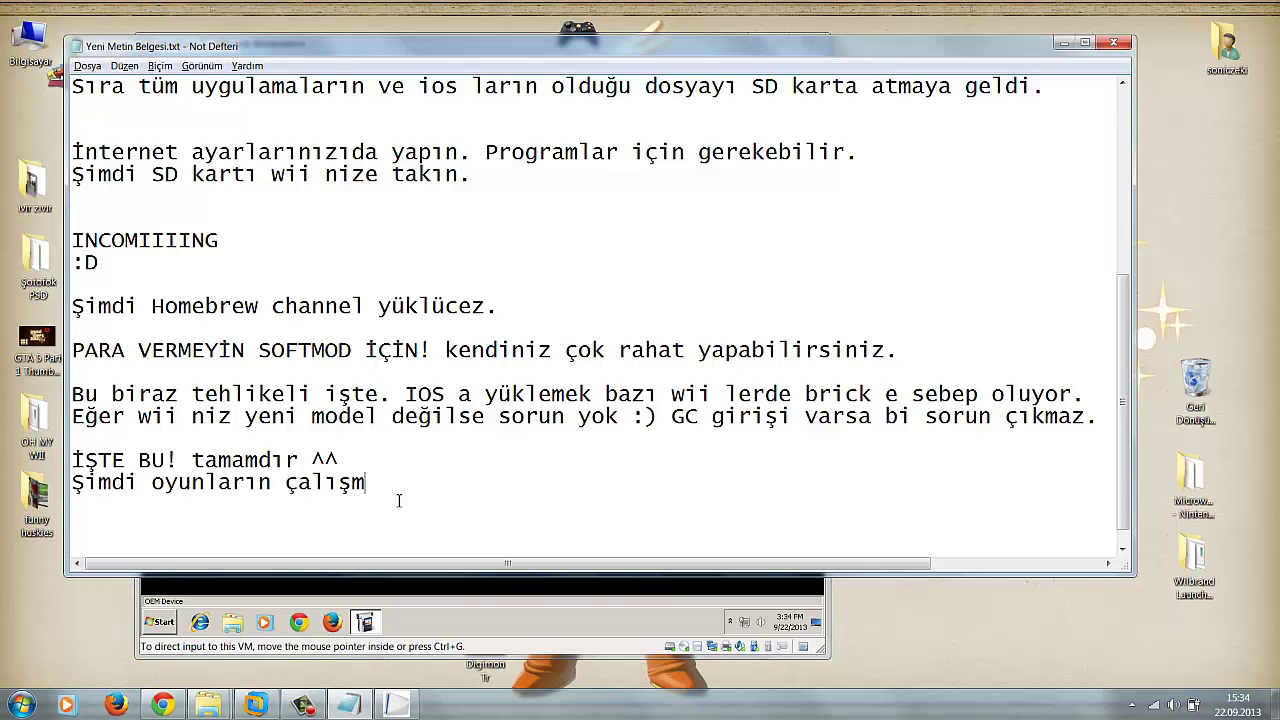
pyautogui.write('azı')
pyautogui.press('BackSpace')
pyautogui.press('BackSpace')
pyautogui.write('çin IOS yüklüce')
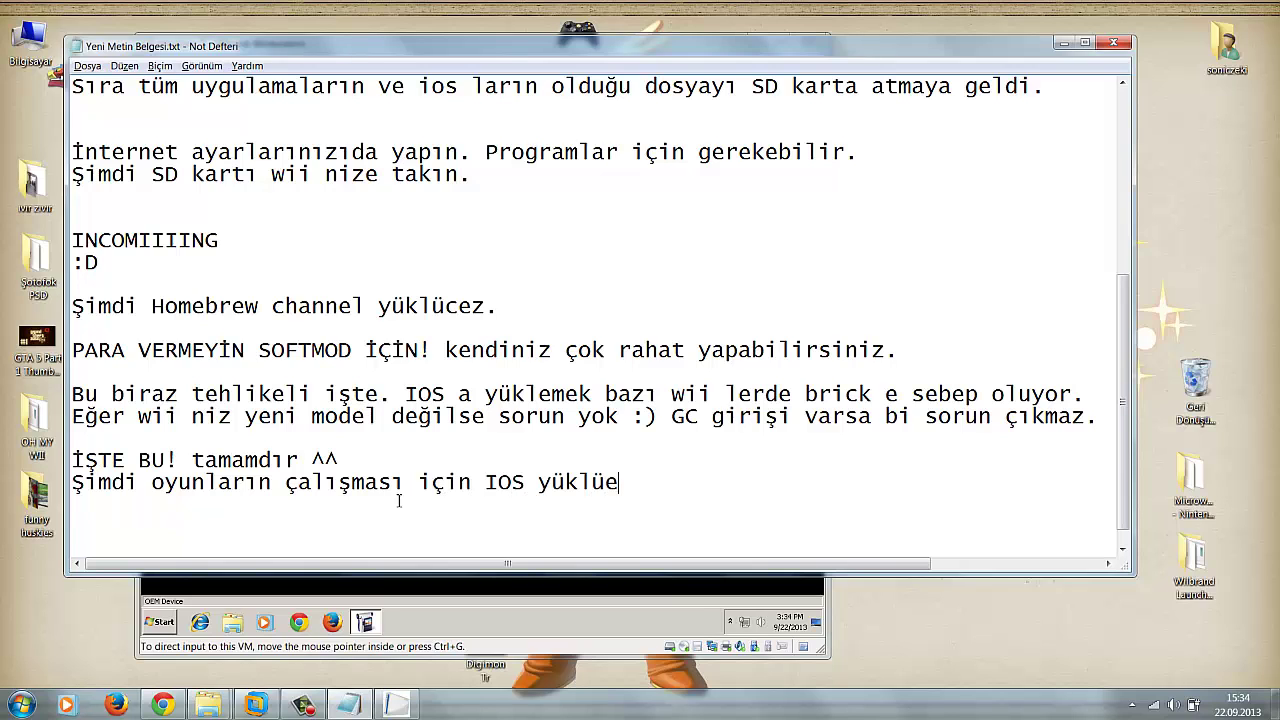
pyautogui.write('z izleyin.')
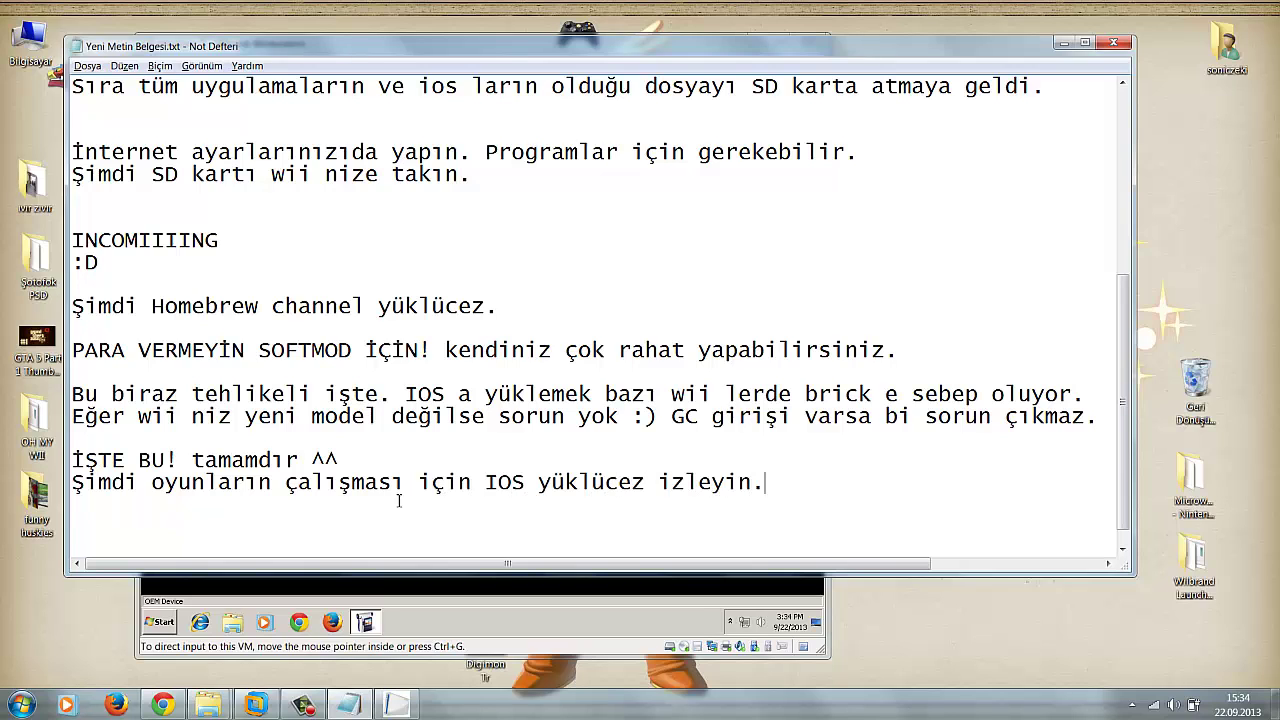
pyautogui.hotkey('alt', 'Tab')
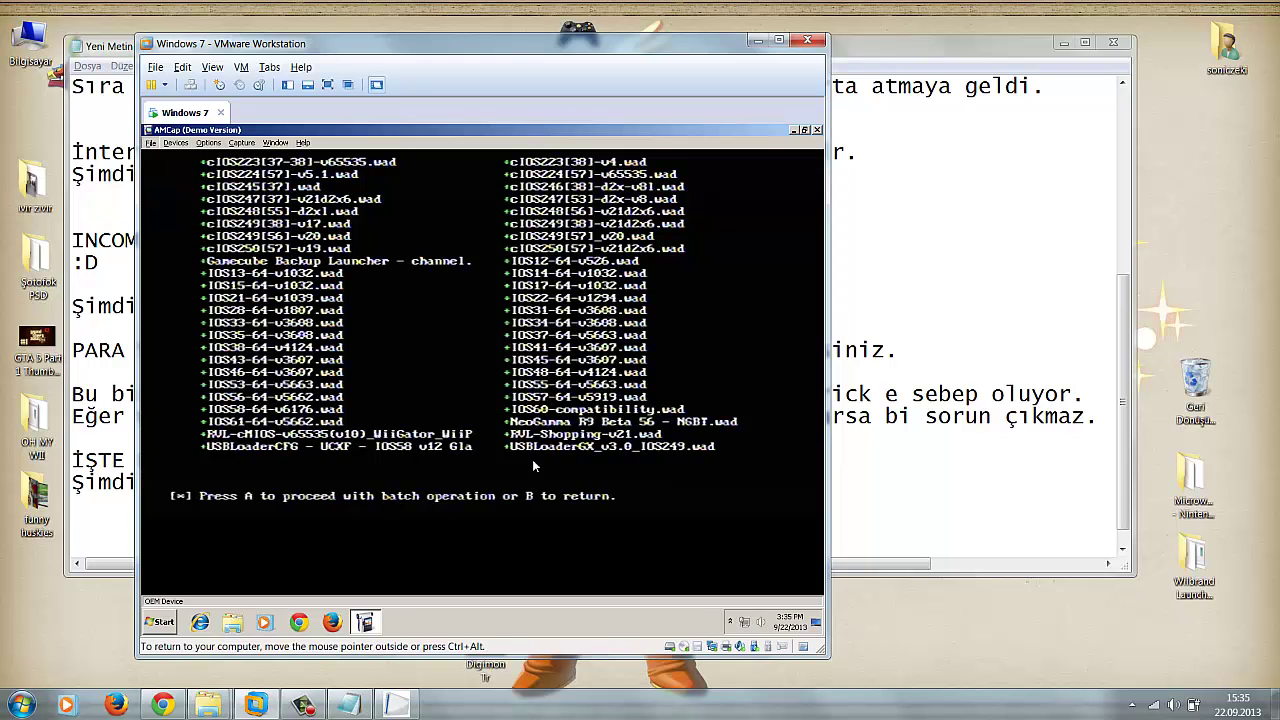
# In Notepad, add "WAD klasörünü seçin. 1 e basın wiimote dan sonra" below the IOS note and switch to VMware Workstation
pyautogui.click(944, 509)
pyautogui.press('Return')
pyautogui.write('W')
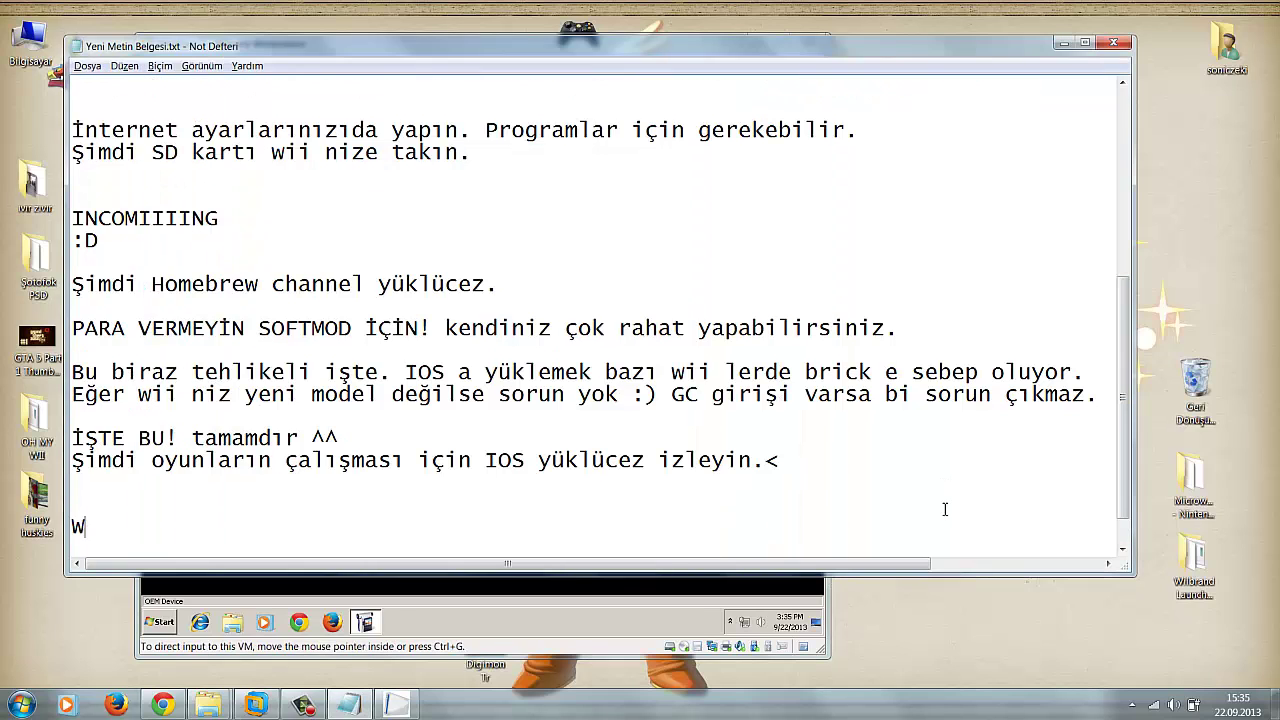
pyautogui.write('AD klasörünü seçin.')
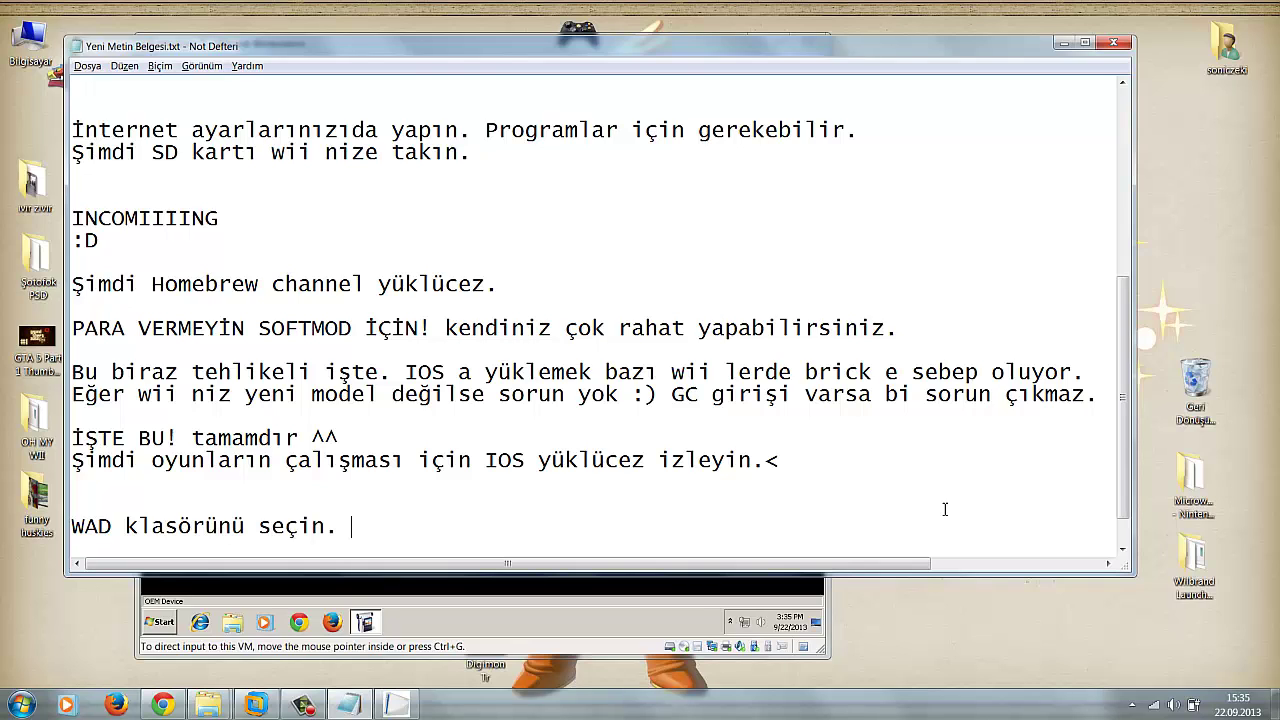
pyautogui.write(' 1 e basın wi')
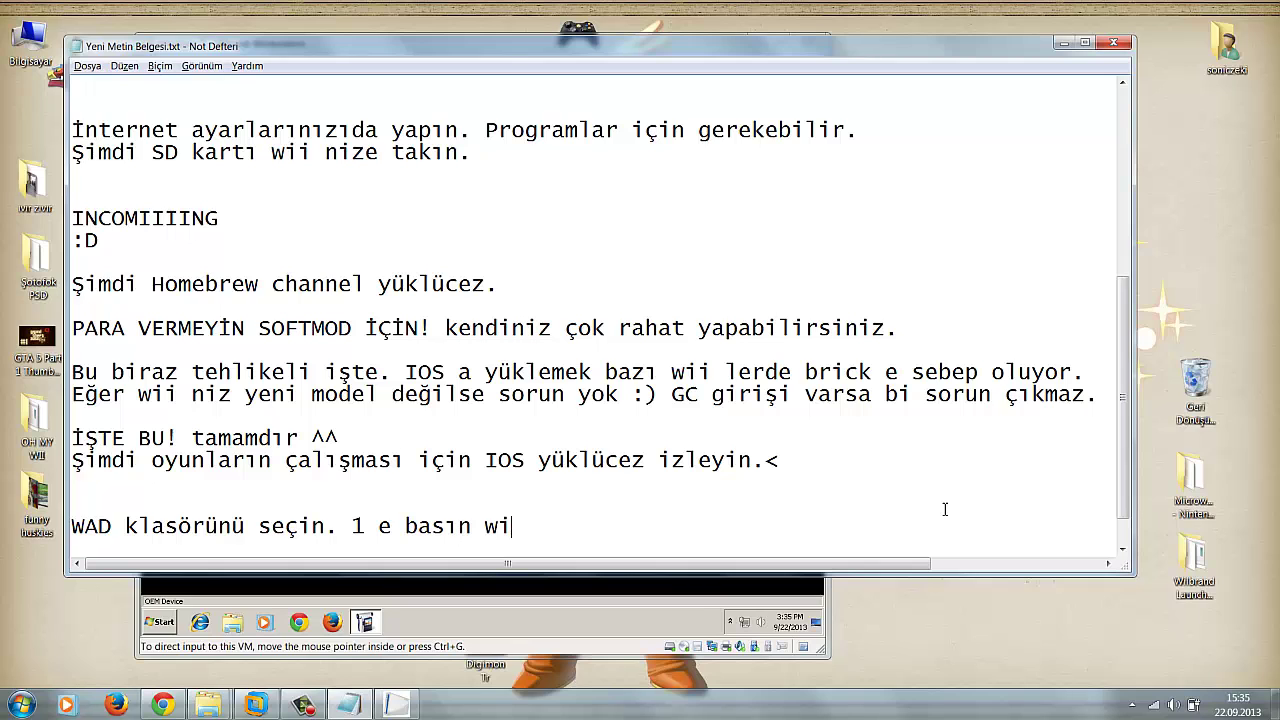
pyautogui.write('imote dan ')
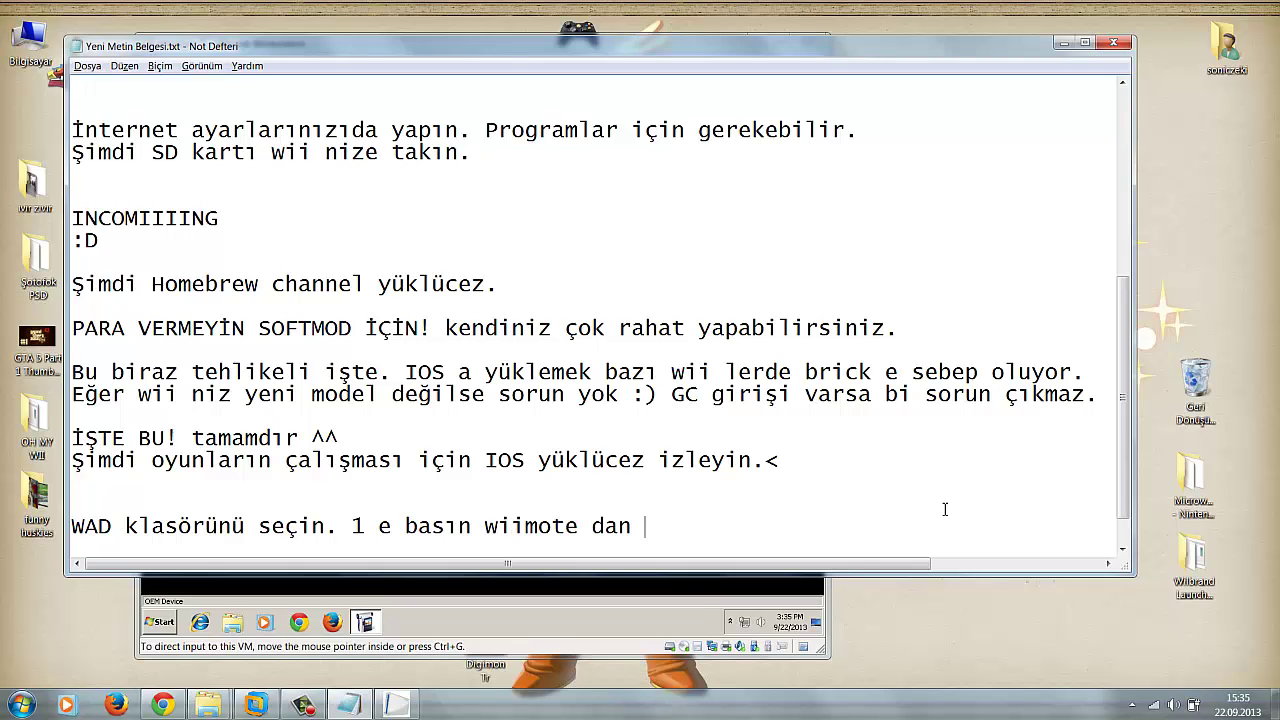
pyautogui.write('sonra')
pyautogui.hotkey('alt', 'Tab')
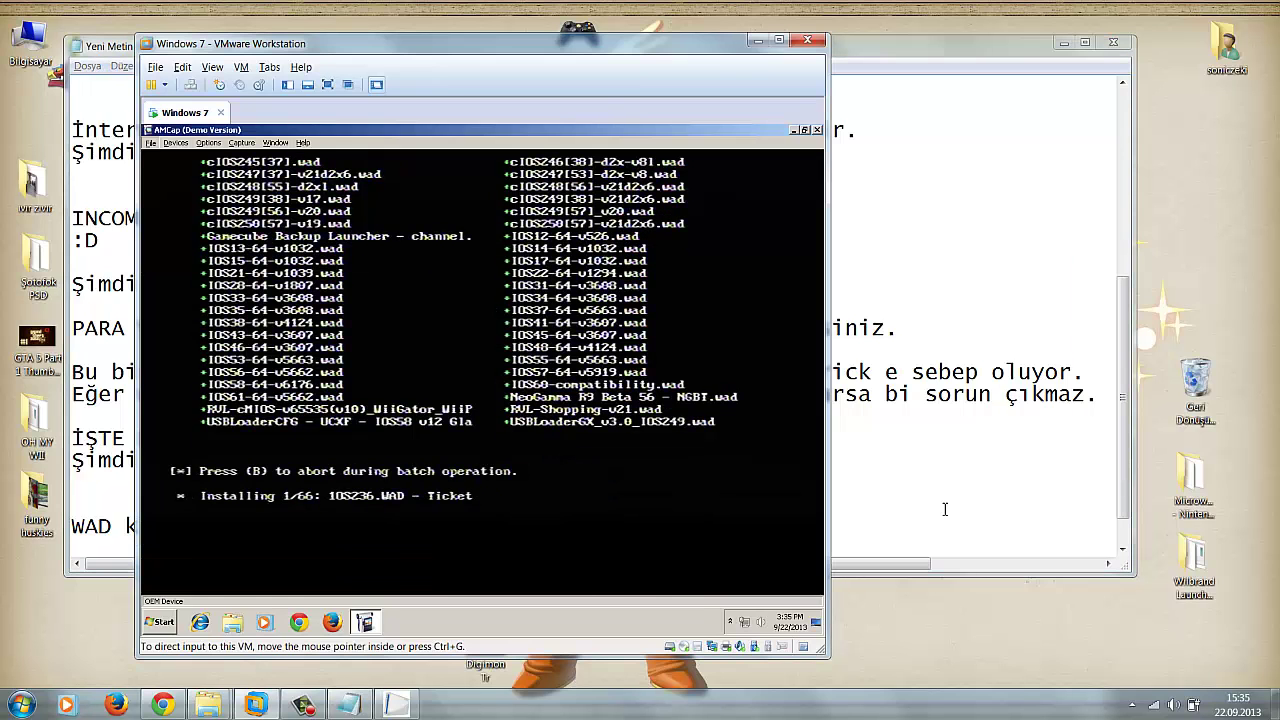
# Back in Notepad, complete the WAD instruction with "A ya :D", start a new line, and switch to VMware Workstation
pyautogui.hotkey('alt', 'Tab')
pyautogui.write('A')
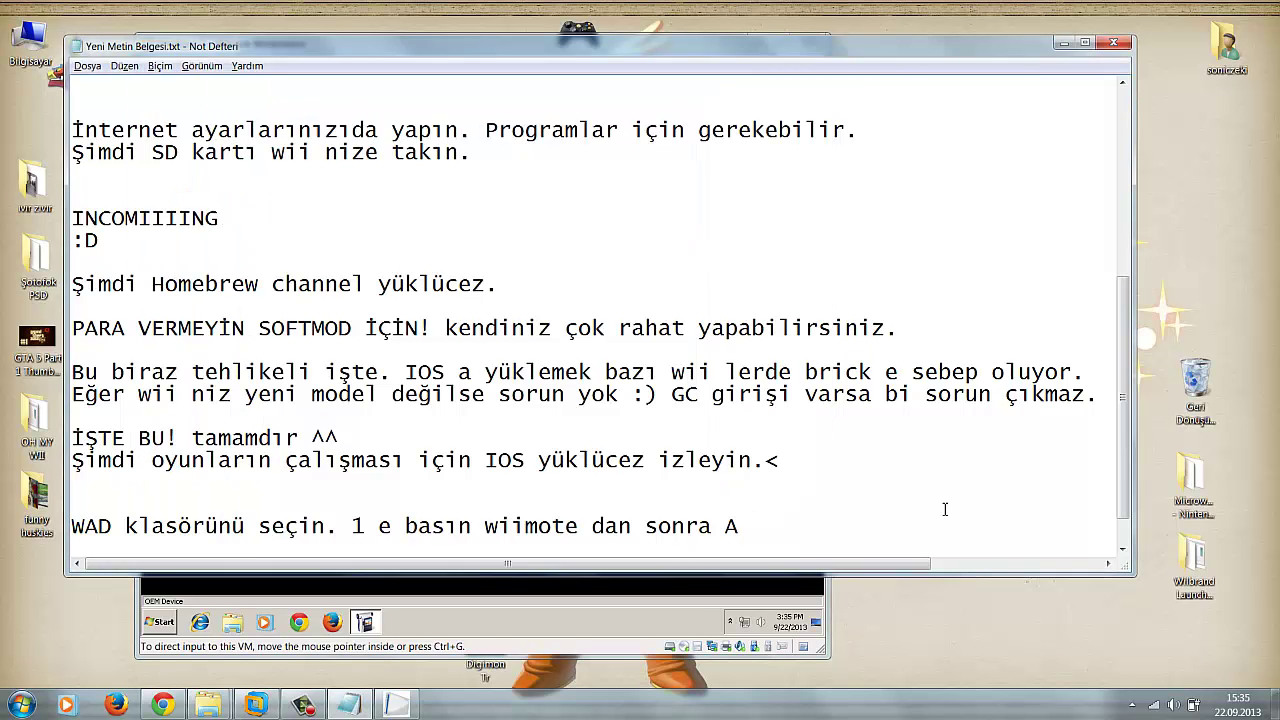
pyautogui.write(' ya :D')
pyautogui.press('Return')
pyautogui.hotkey('alt', 'Tab')
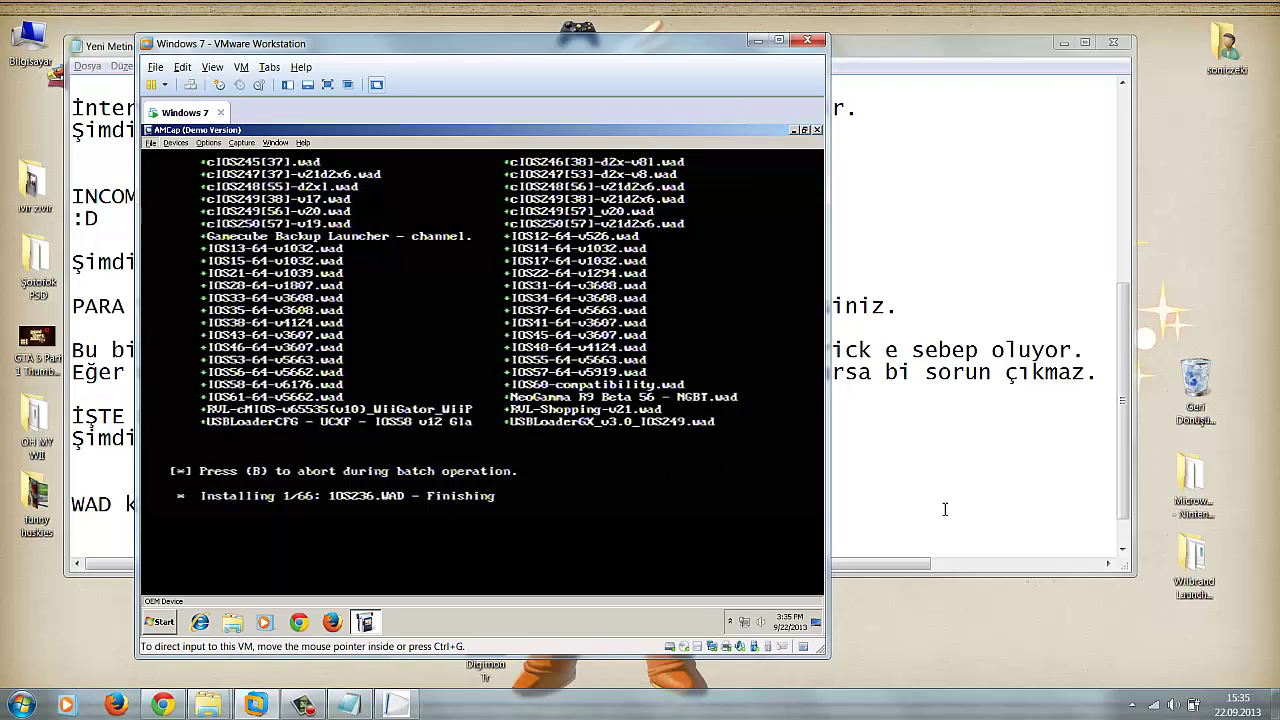
# Return to Notepad and add "Tüm IOS lar yüklendikten sonra bitmiştir..." followed by blank lines
pyautogui.hotkey('alt', 'Tab')
pyautogui.write('Tüm ')
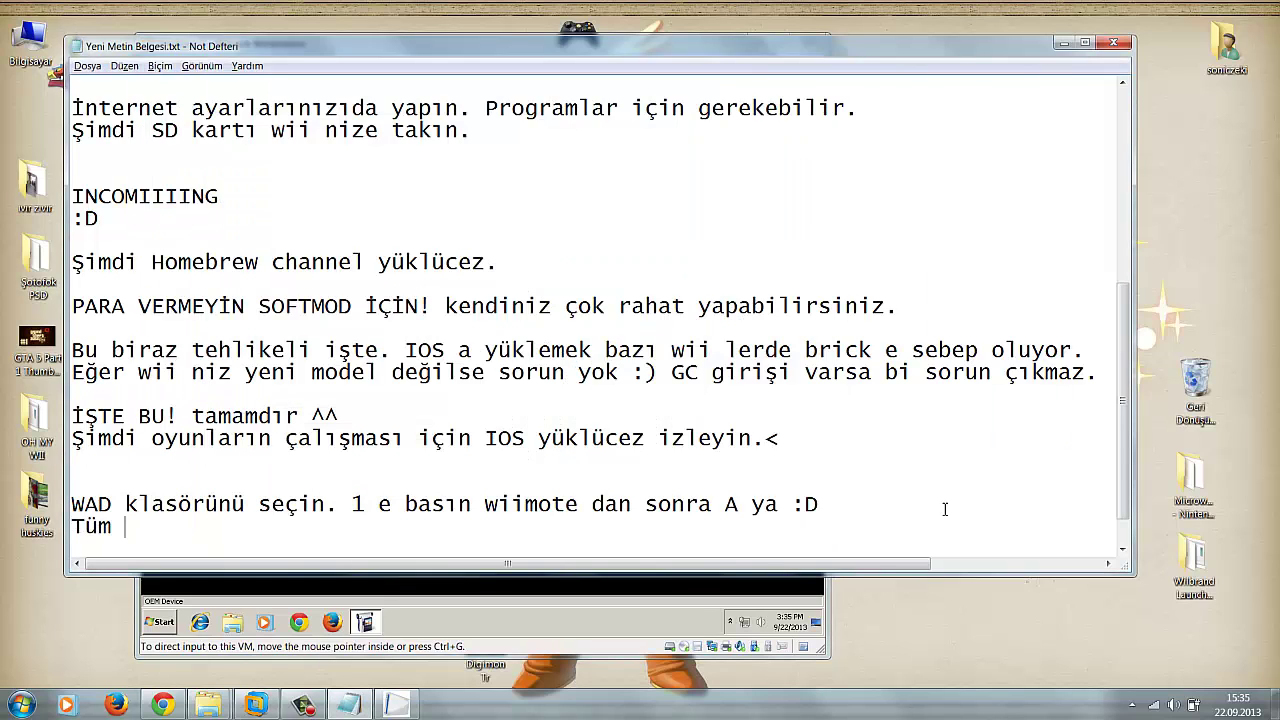
pyautogui.write('IOS lar yüklendikten sonra')
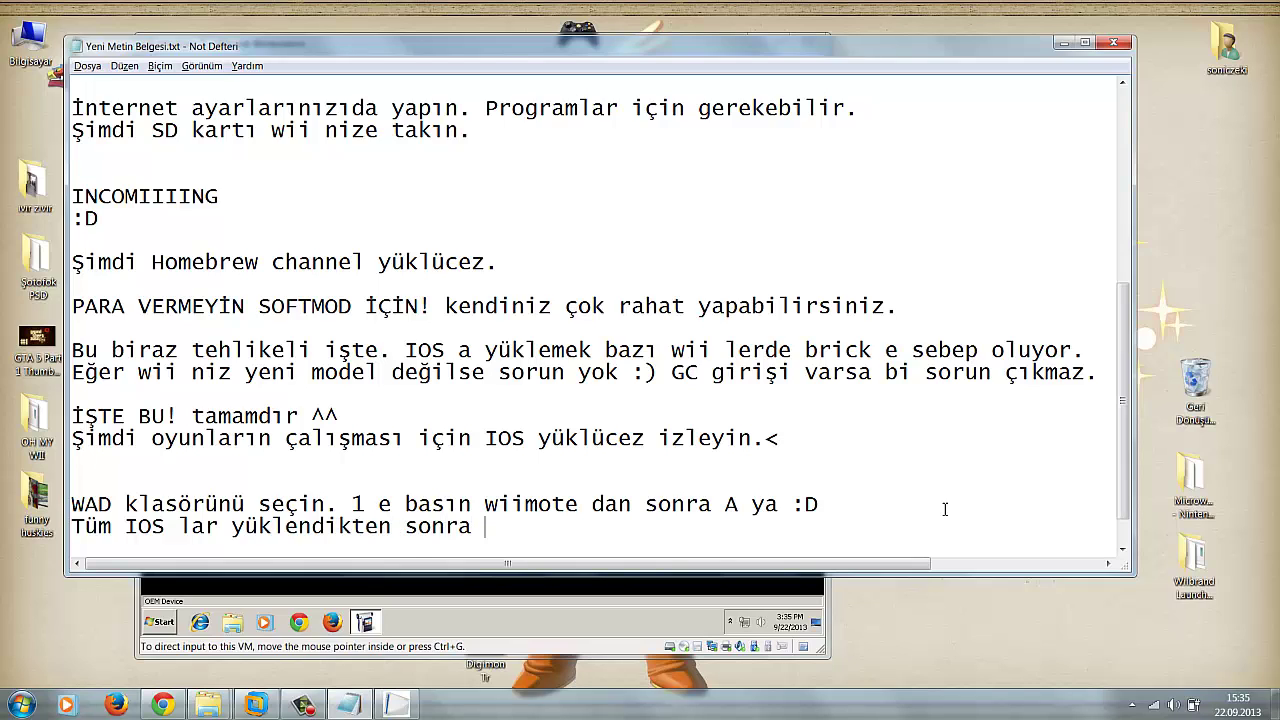
pyautogui.write(' bitiş')
pyautogui.write('mişti')
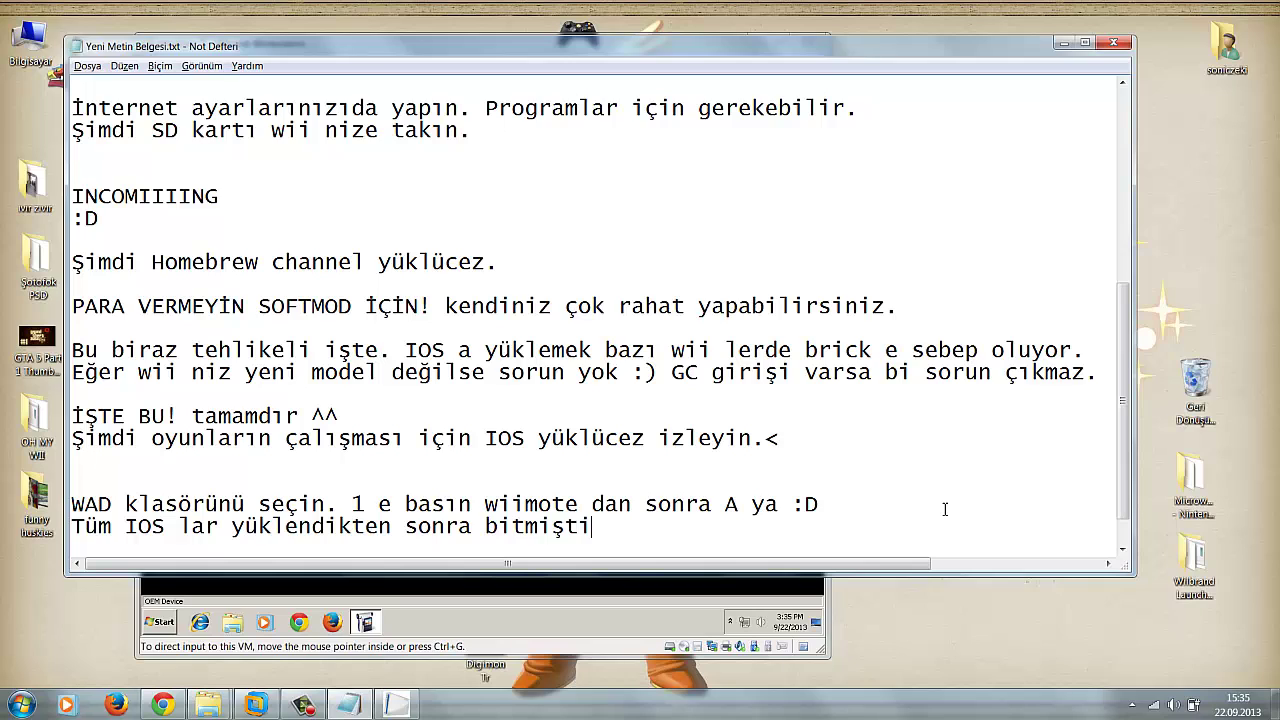
pyautogui.write('r...')
pyautogui.press('Return')
pyautogui.press('Return')
pyautogui.press('Return')
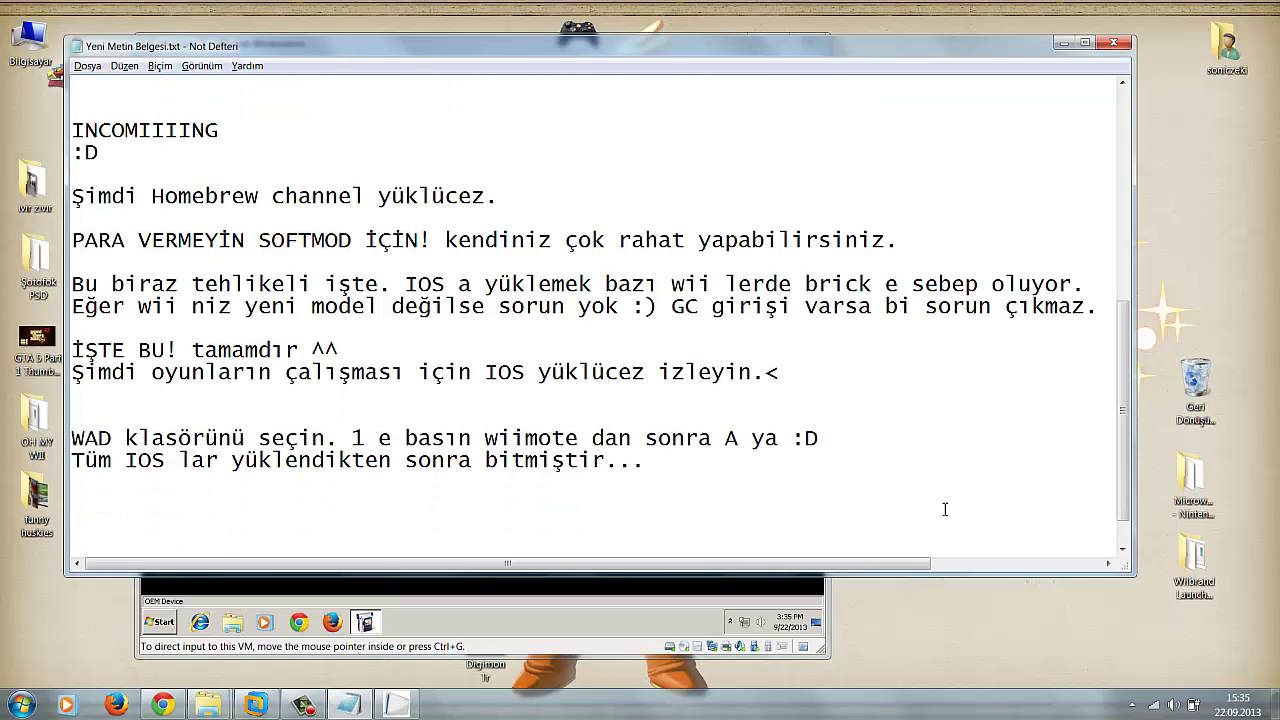
# Reword the end of the last note line to read "bitmiş demektir softmod kurulumu."
pyautogui.press('BackSpace')
pyautogui.press('BackSpace')
pyautogui.press('BackSpace')
pyautogui.press('BackSpace')
pyautogui.press('BackSpace')
pyautogui.press('BackSpace')
pyautogui.press('BackSpace')
pyautogui.press('BackSpace')
pyautogui.press('BackSpace')
pyautogui.press('BackSpace')
pyautogui.press('BackSpace')
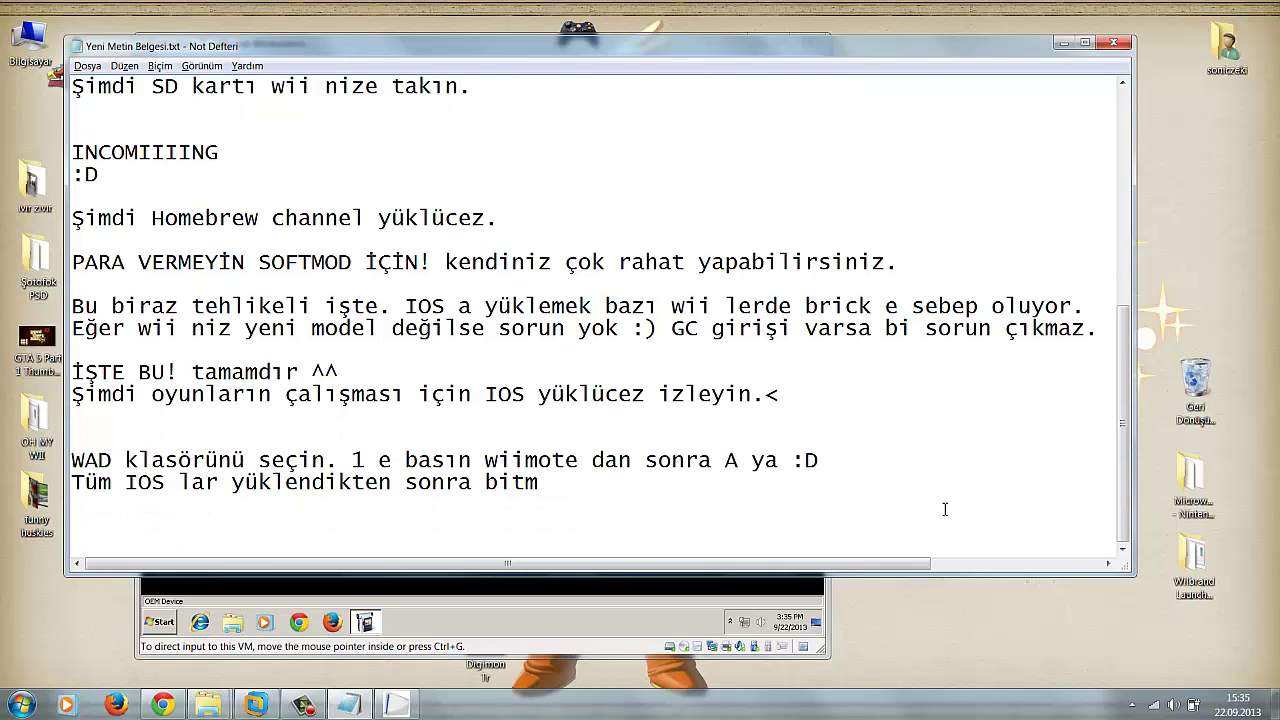
pyautogui.write('iş demektir softmod')
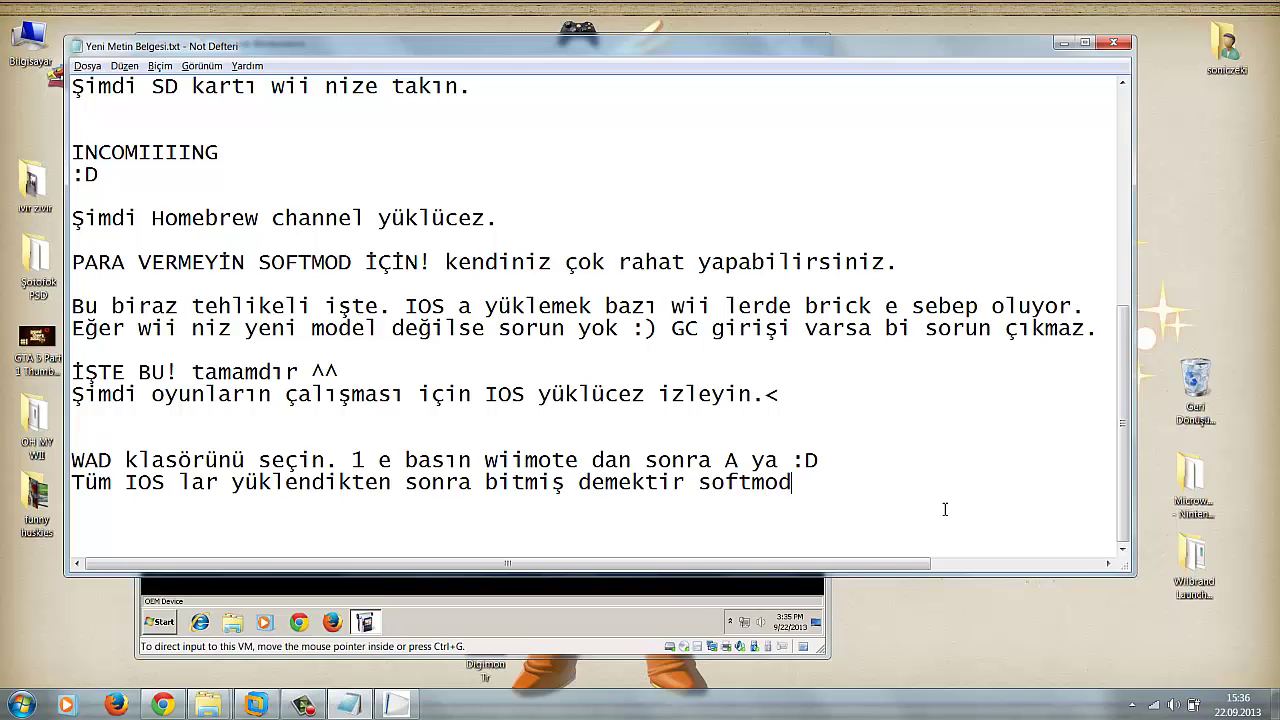
pyautogui.write(' kurulumu.')
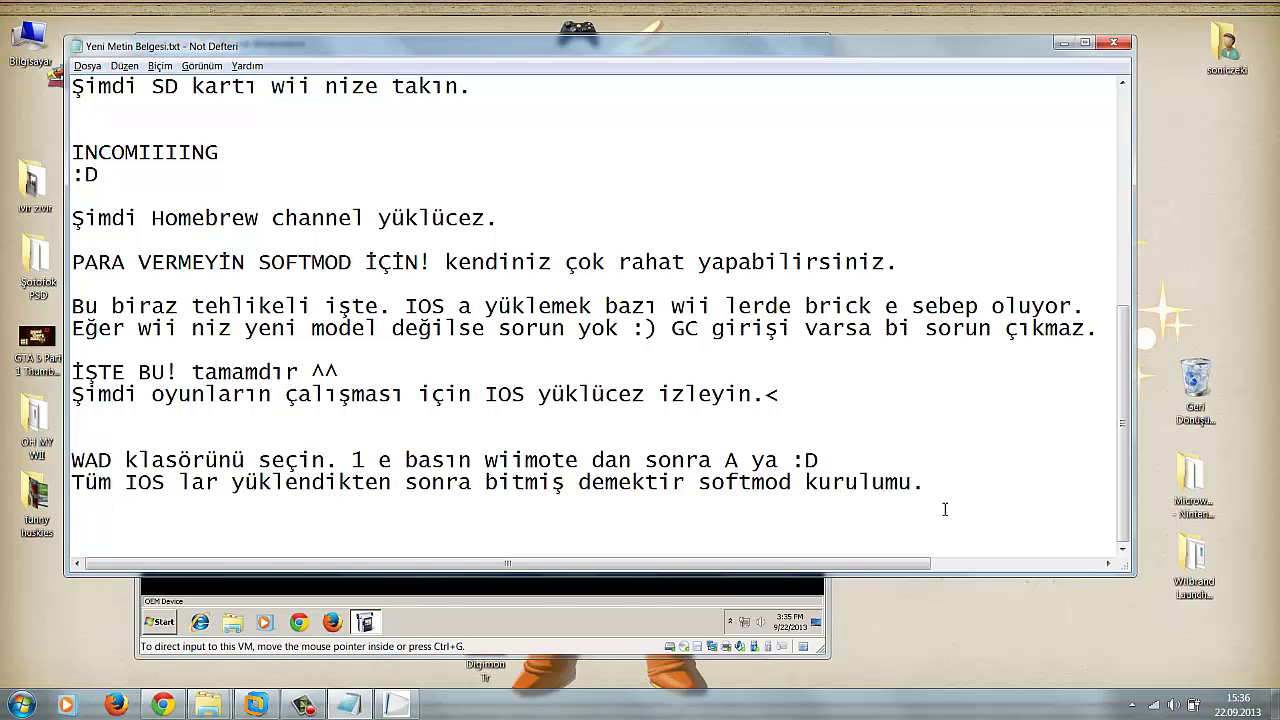
# Check the WAD installation progress in VMware Workstation and return to Notepad
pyautogui.scroll(-1, 944, 509)
pyautogui.hotkey('alt', 'Tab')
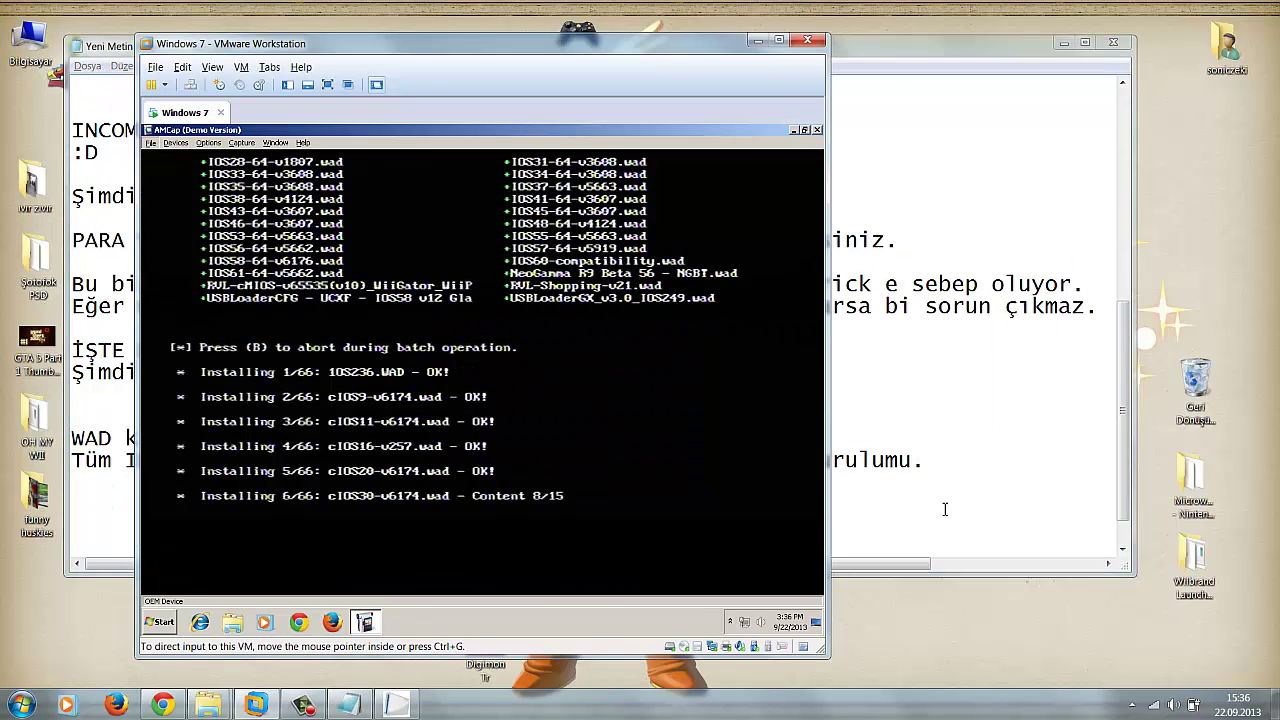
pyautogui.hotkey('alt', 'Tab')
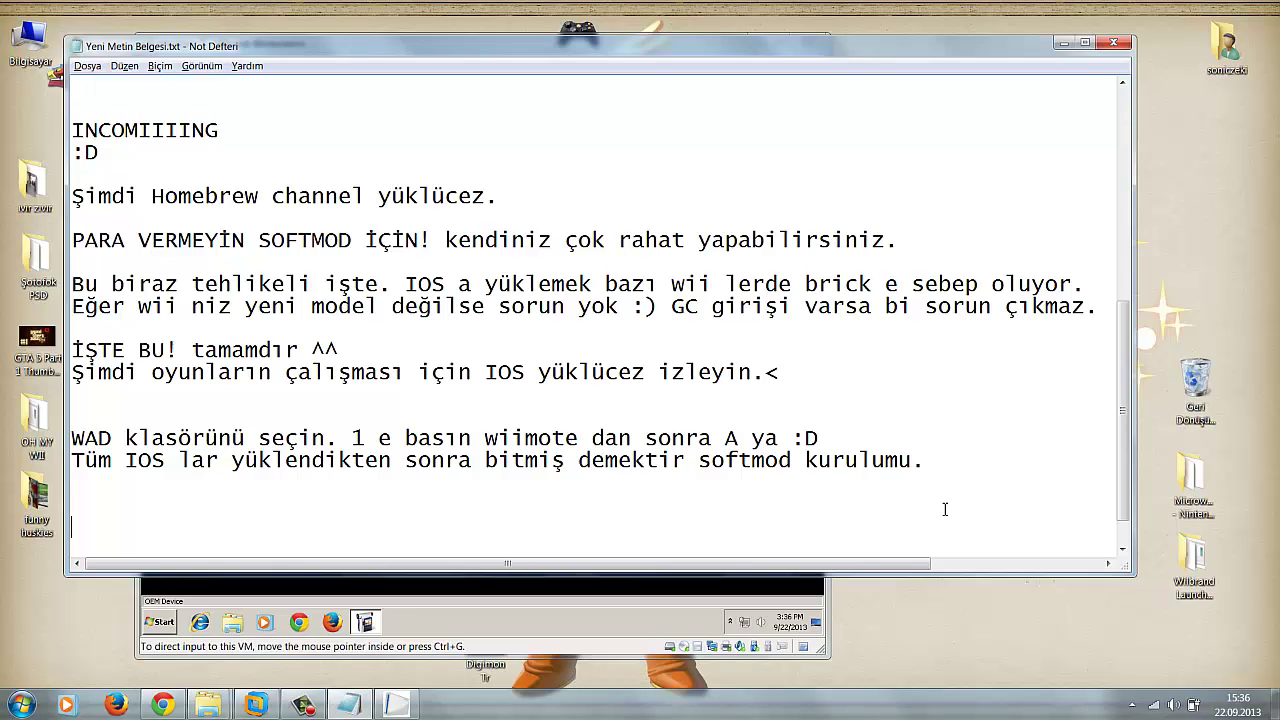
# Pause the screen recording and start playing "Waterflame - The race around the world" on YouTube in Chrome
pyautogui.moveTo(303, 705)
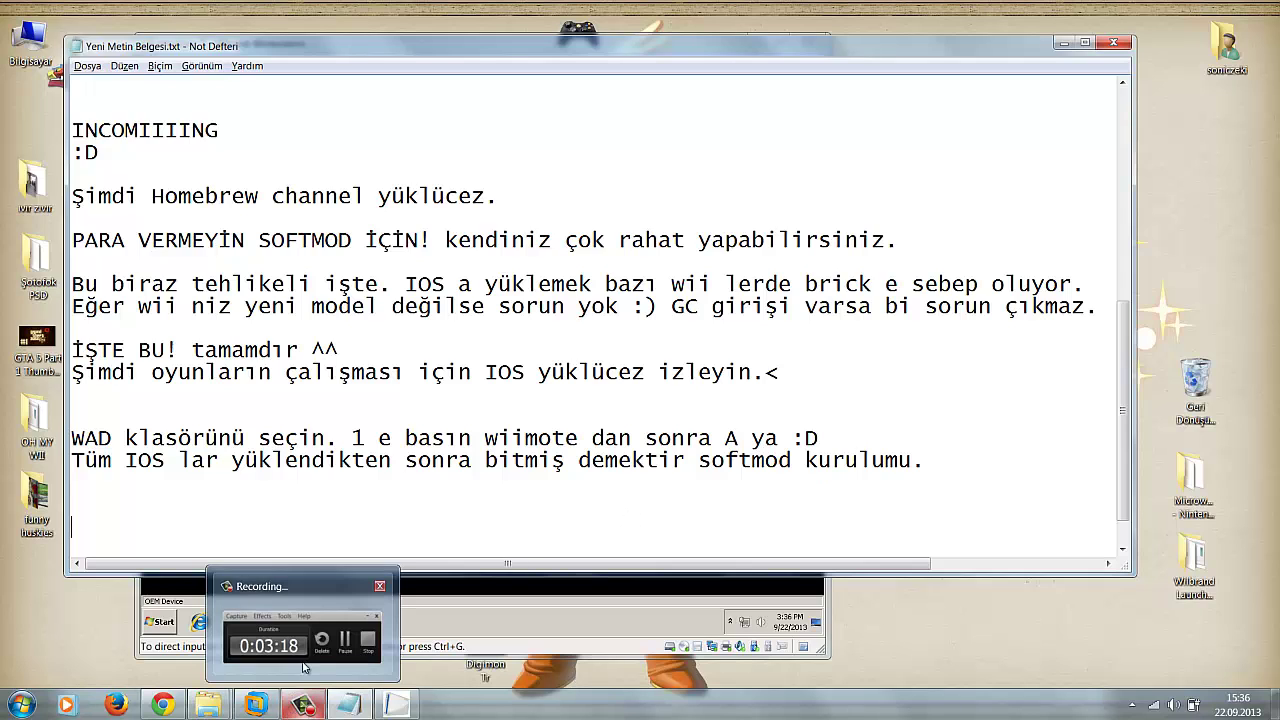
pyautogui.click(338, 651)
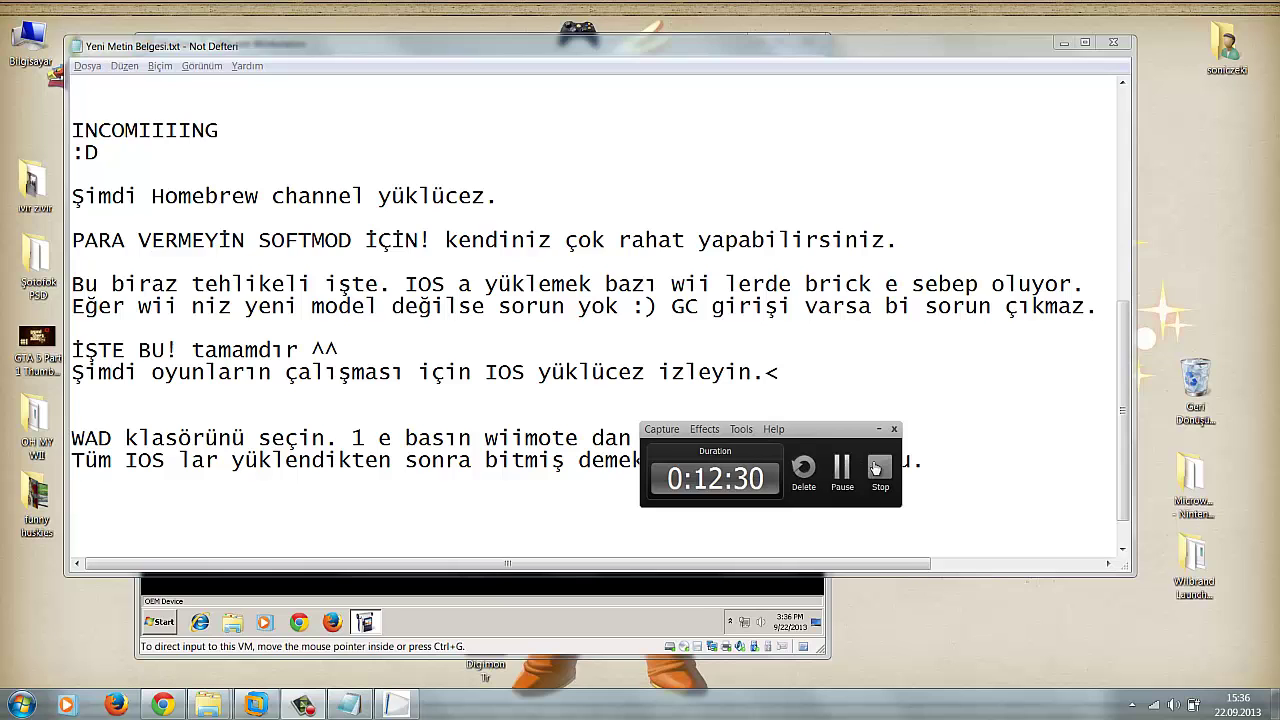
pyautogui.click(830, 470)
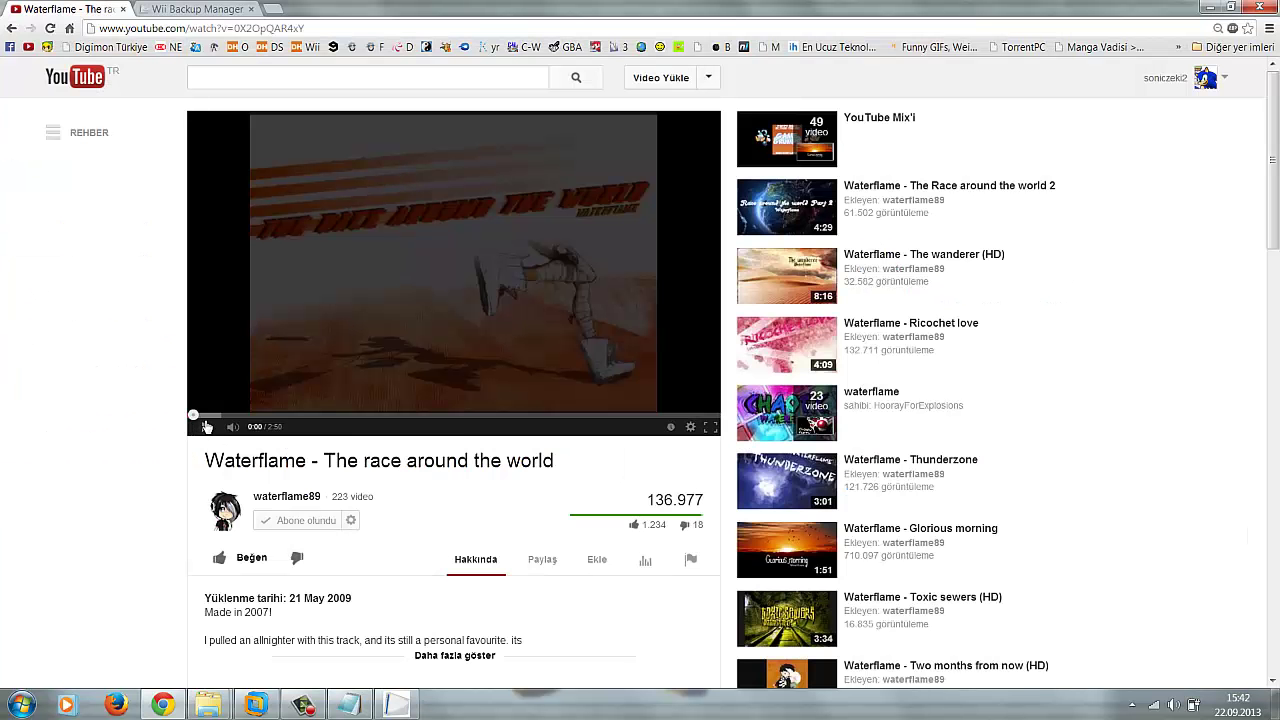
pyautogui.click(207, 427)
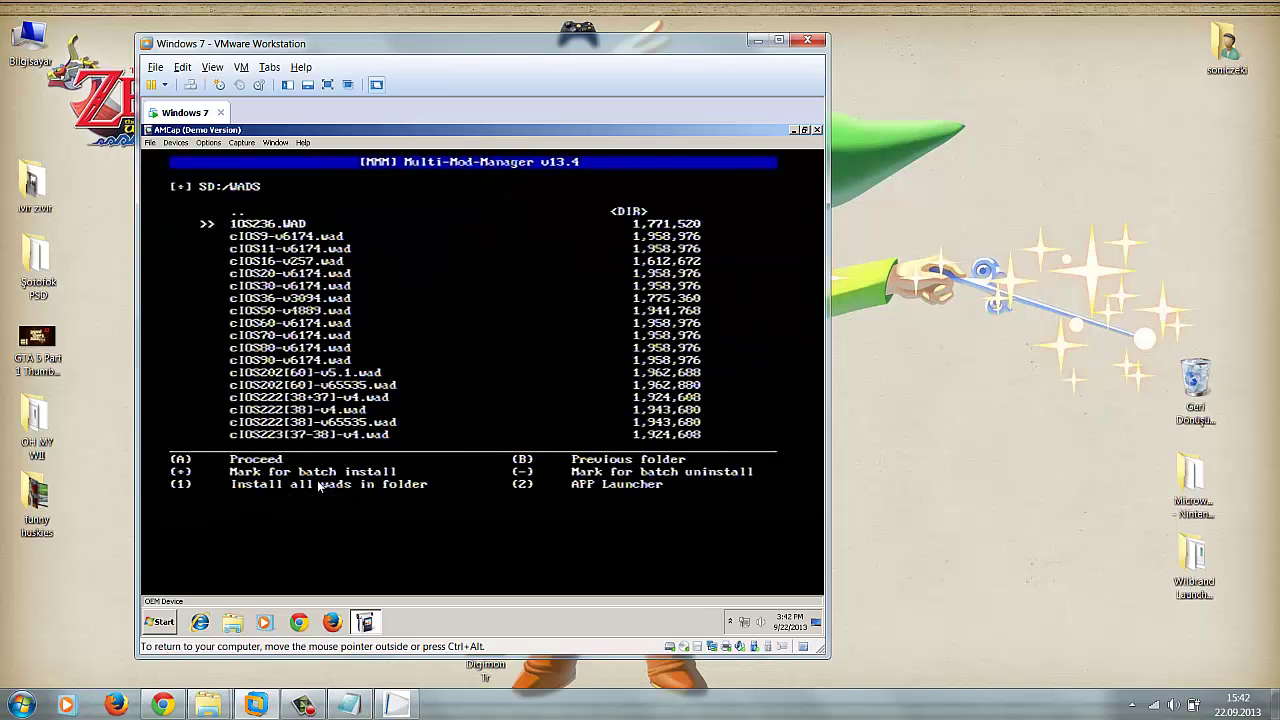
# In Notepad, add the line "Tamamdııır :" followed by a long row of ^ characters, and switch to VMware Workstation
pyautogui.click(349, 706)
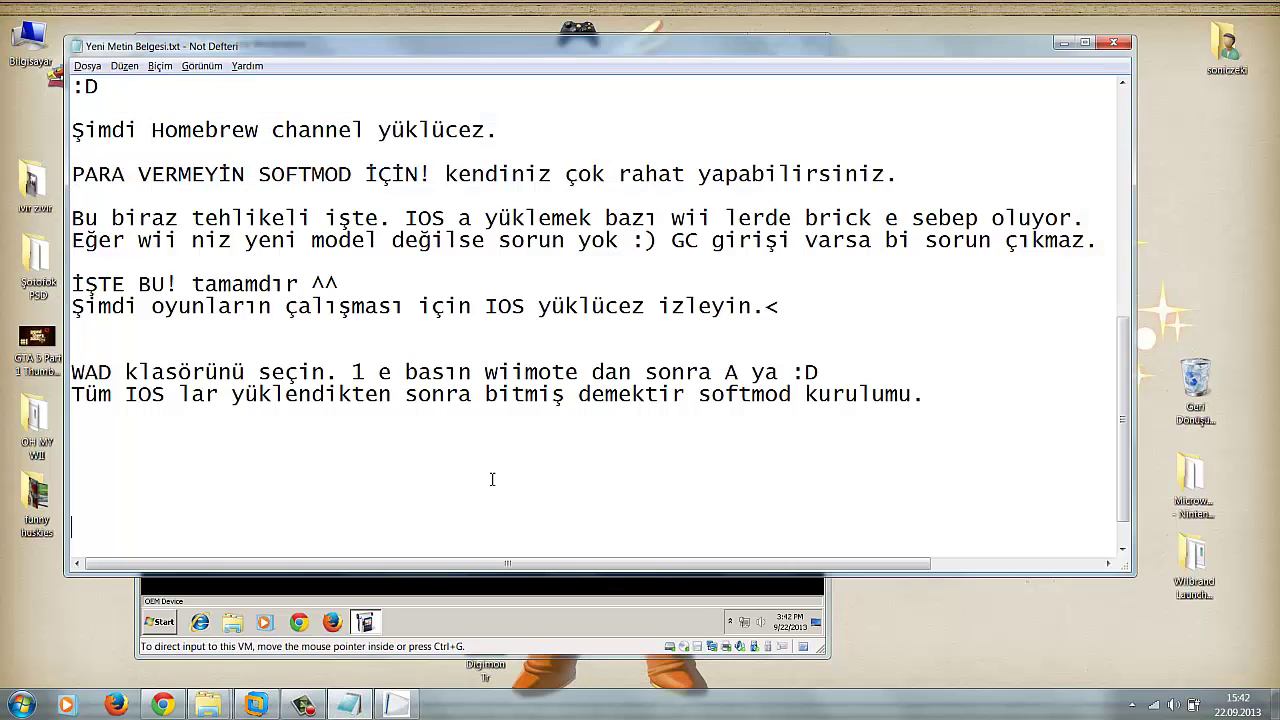
pyautogui.write('Tamamdııı')
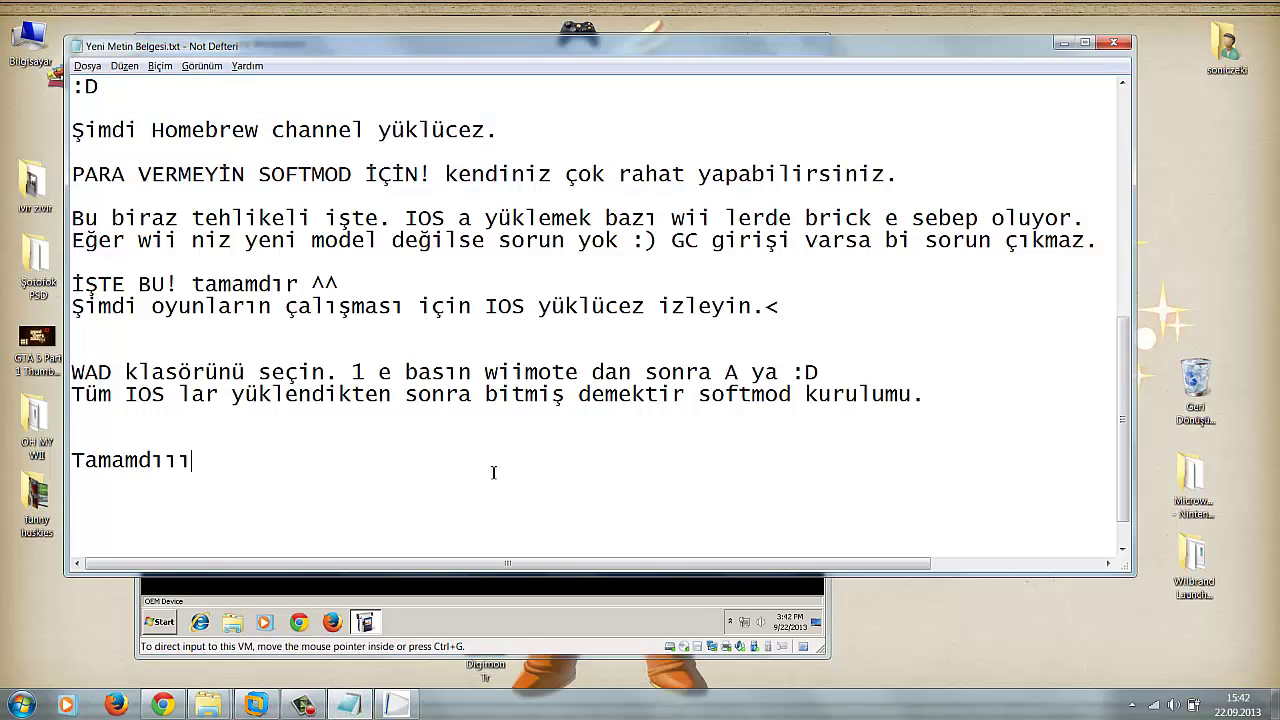
pyautogui.write('ır :^^^^^^^^^^^^^^^^^^^^^^^^^^^')
pyautogui.press('Return')
pyautogui.hotkey('alt', 'Tab')
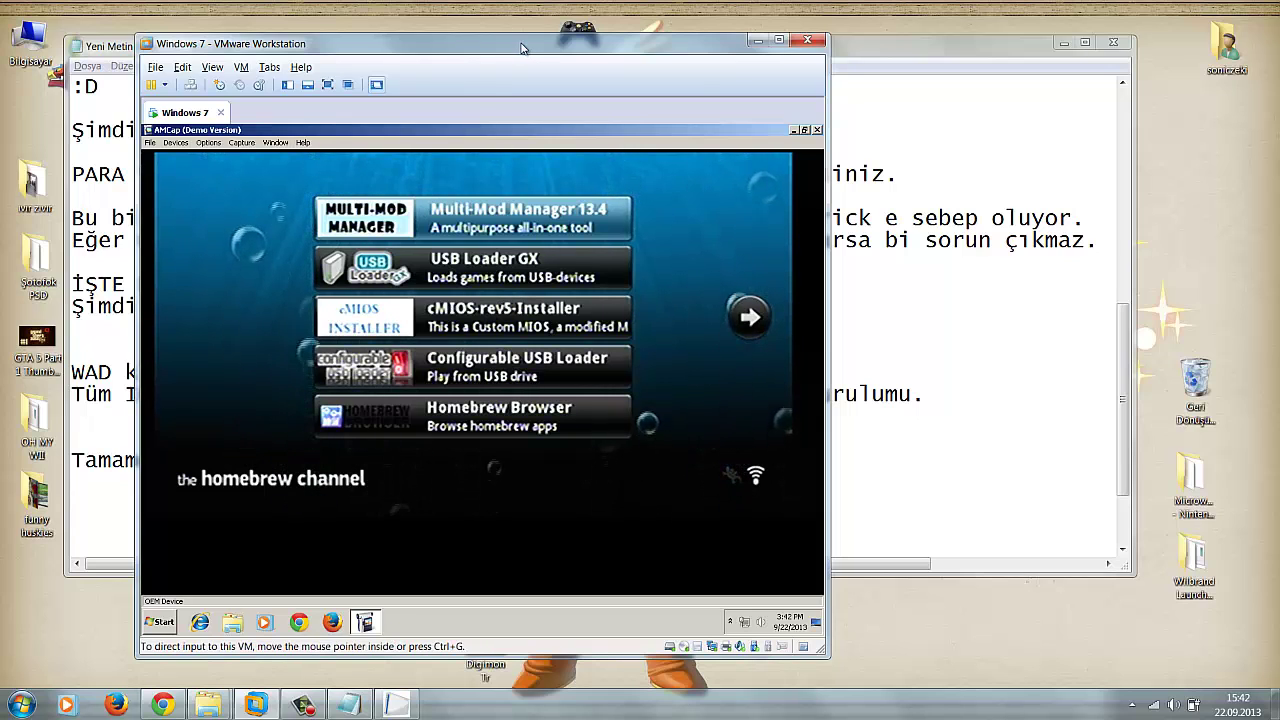
# Reload the Waterflame video page in Chrome and return to VMware Workstation
pyautogui.moveTo(162, 705)
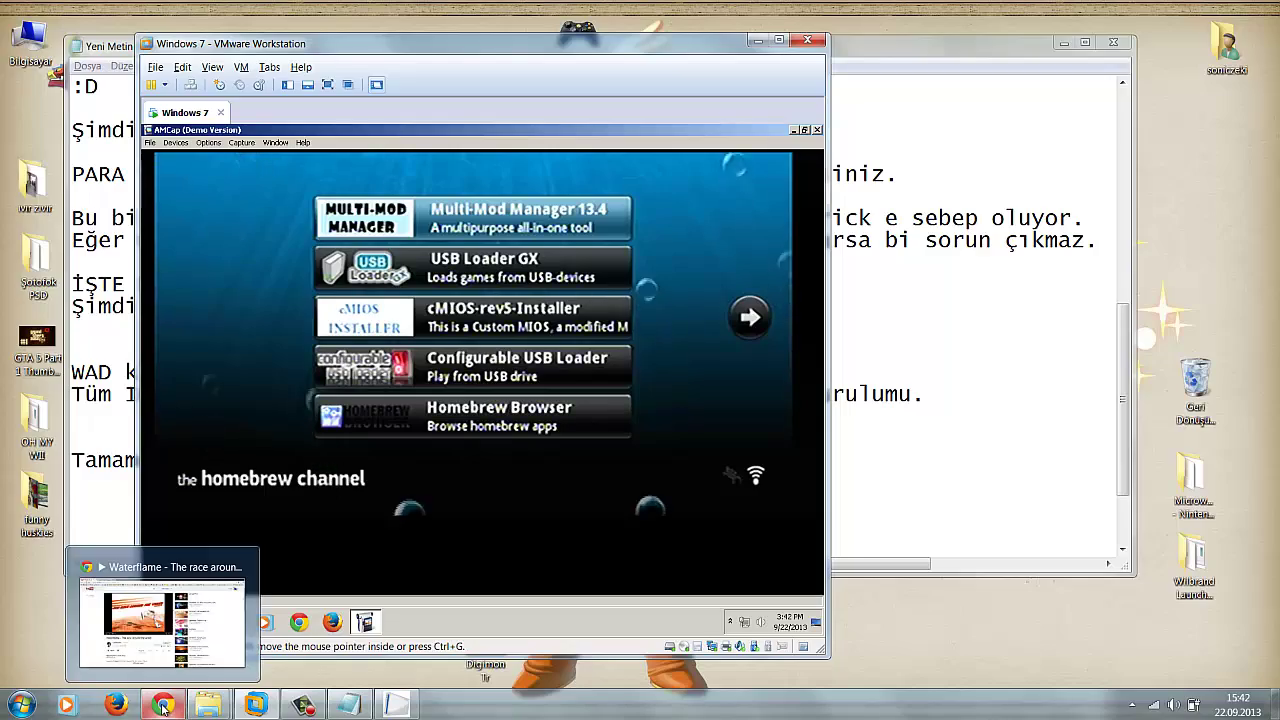
pyautogui.click(160, 612)
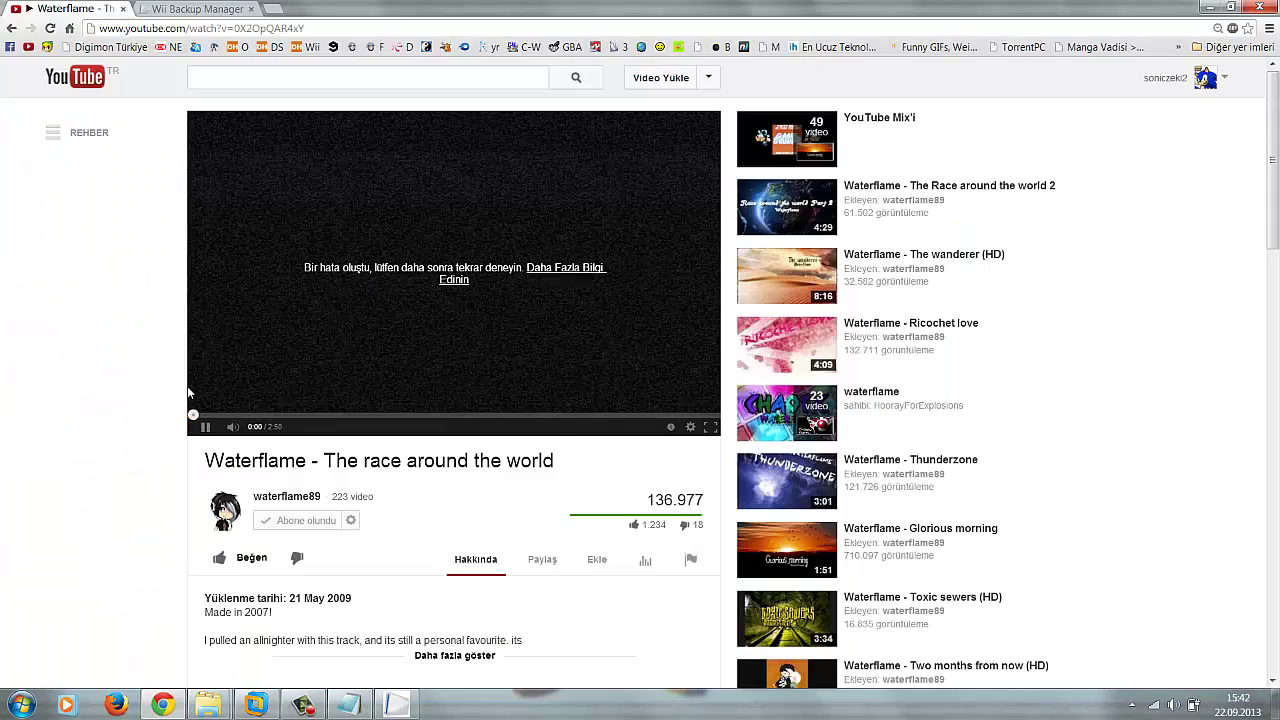
pyautogui.click(50, 28)
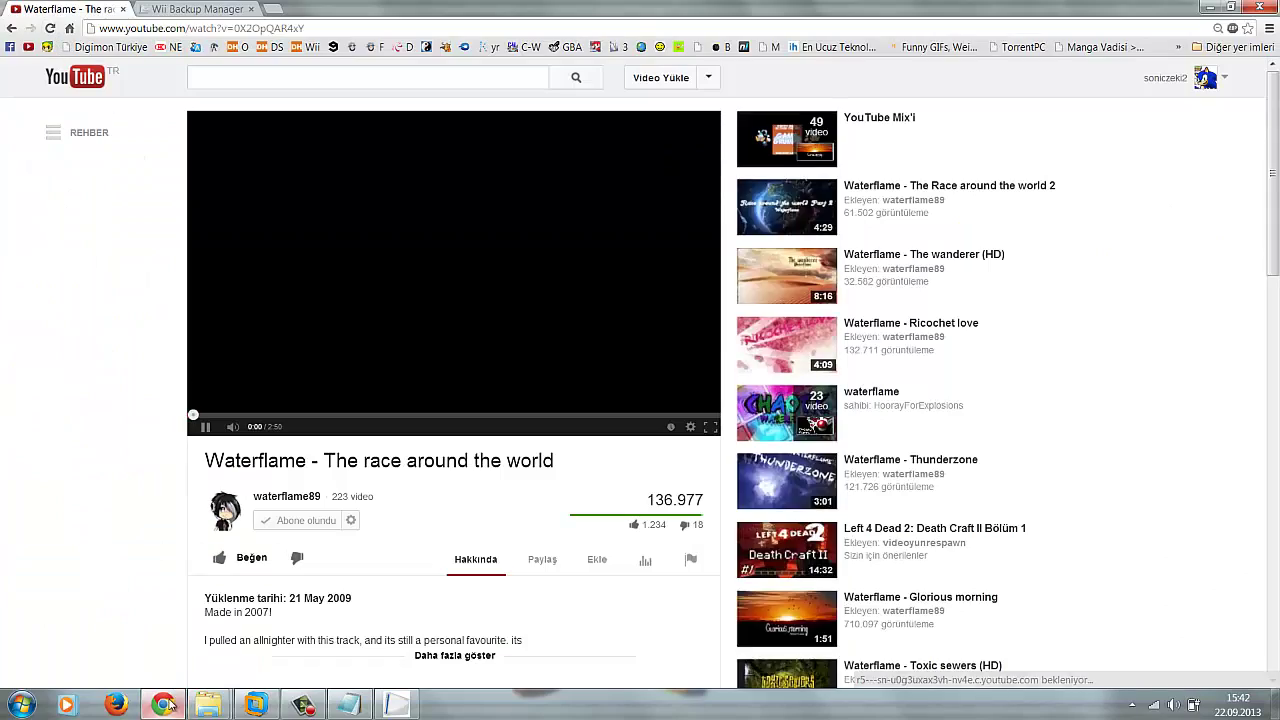
pyautogui.hotkey('alt', 'Tab')
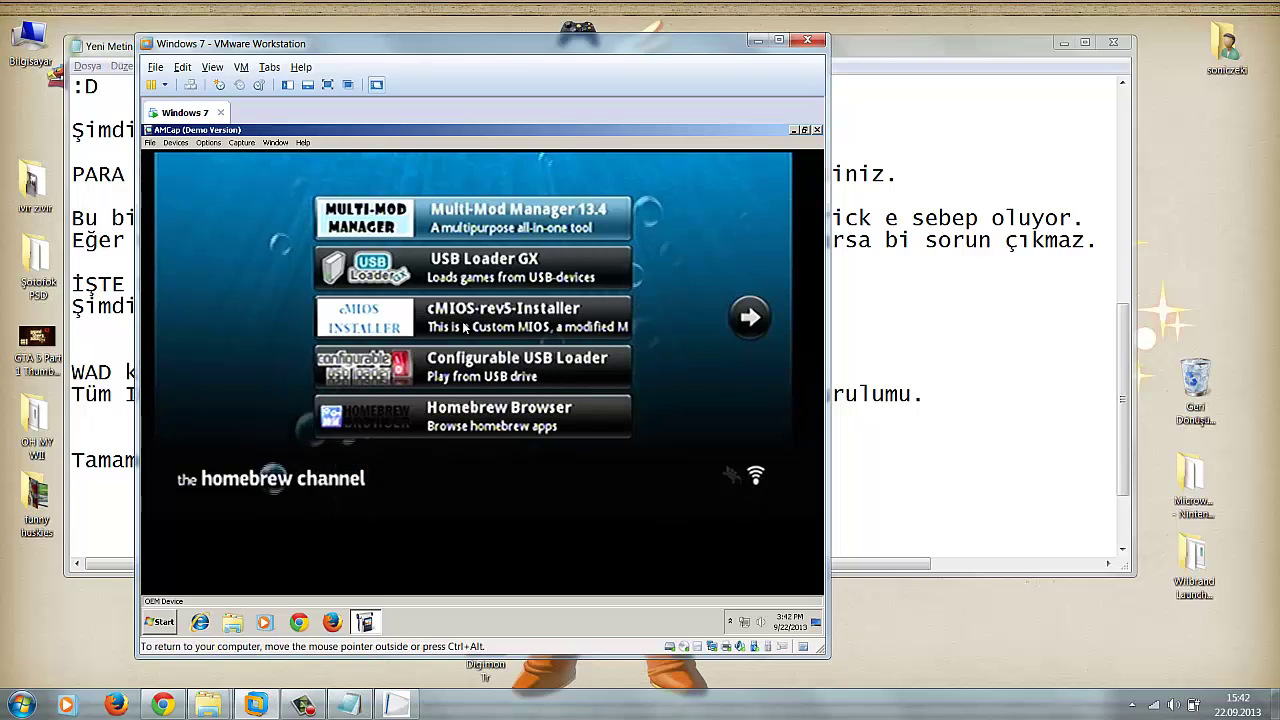
# In Notepad, add the line "Şimdi HDD deki oyunlarınızı oynayabilirsiniz :D" followed by a blank line
pyautogui.click(349, 705)
pyautogui.write('Şimd')
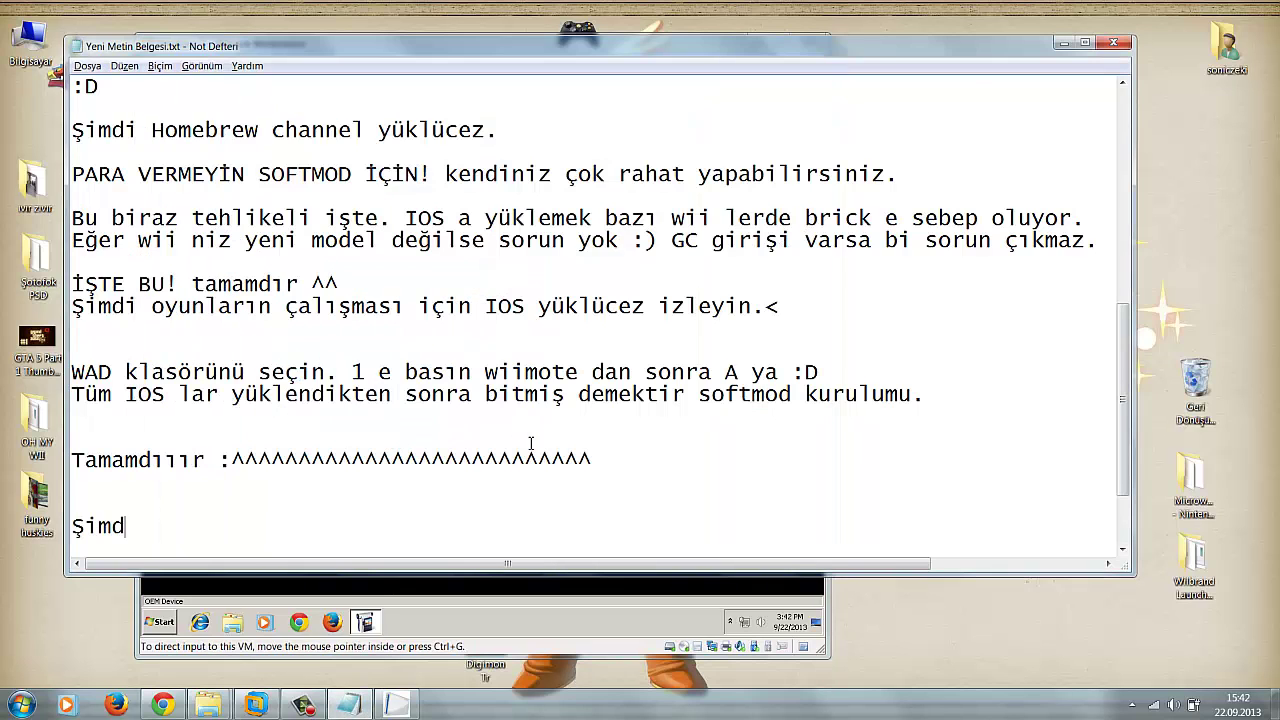
pyautogui.write('i oyunlarını')
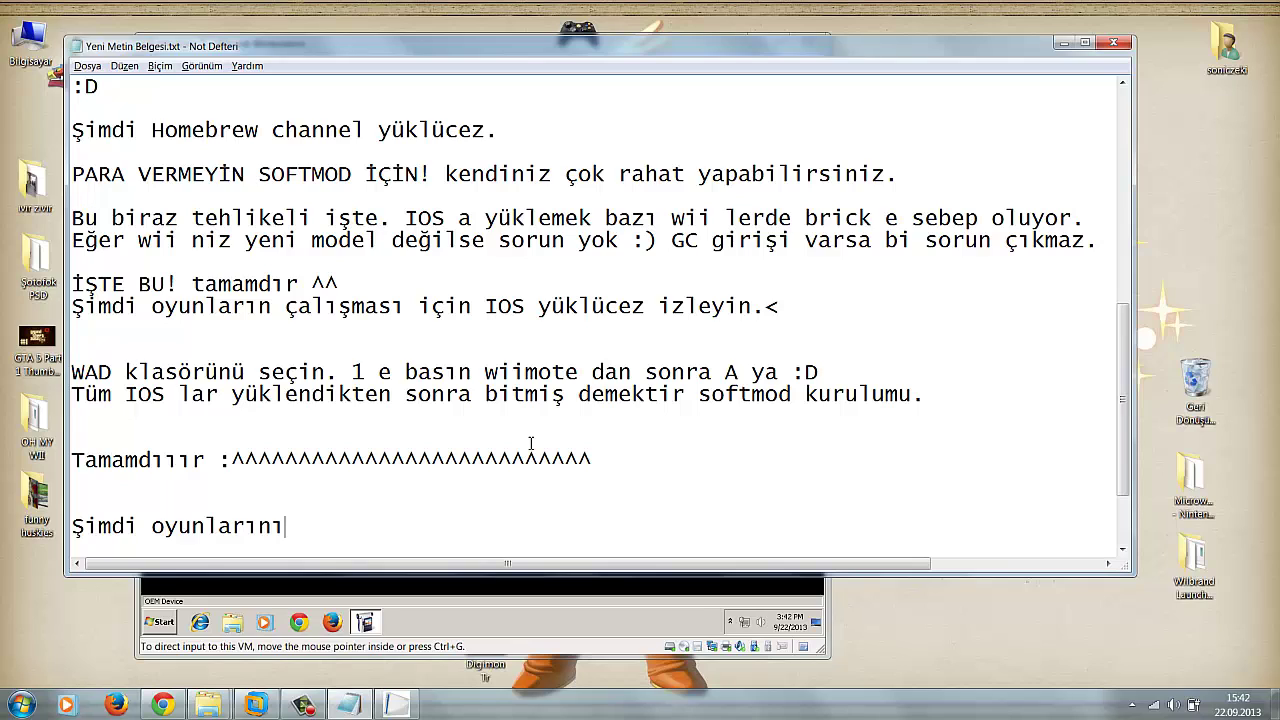
pyautogui.write('zı')
pyautogui.press('BackSpace')
pyautogui.press('BackSpace')
pyautogui.press('BackSpace')
pyautogui.press('BackSpace')
pyautogui.press('BackSpace')
pyautogui.press('BackSpace')
pyautogui.press('BackSpace')
pyautogui.press('BackSpace')
pyautogui.press('BackSpace')
pyautogui.press('BackSpace')
pyautogui.press('BackSpace')
pyautogui.press('BackSpace')
pyautogui.write('HDD deki otyun')
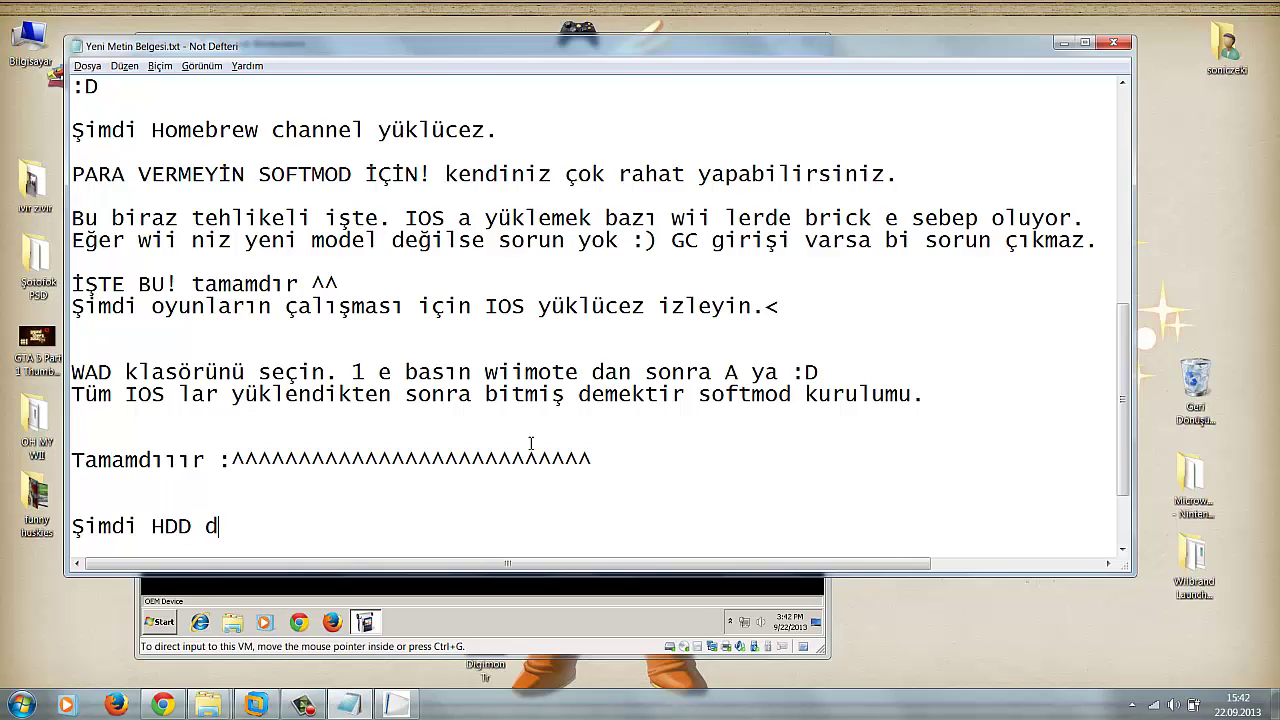
pyautogui.press('BackSpace')
pyautogui.press('BackSpace')
pyautogui.press('BackSpace')
pyautogui.press('BackSpace')
pyautogui.write('yunlarınızı oynayab')
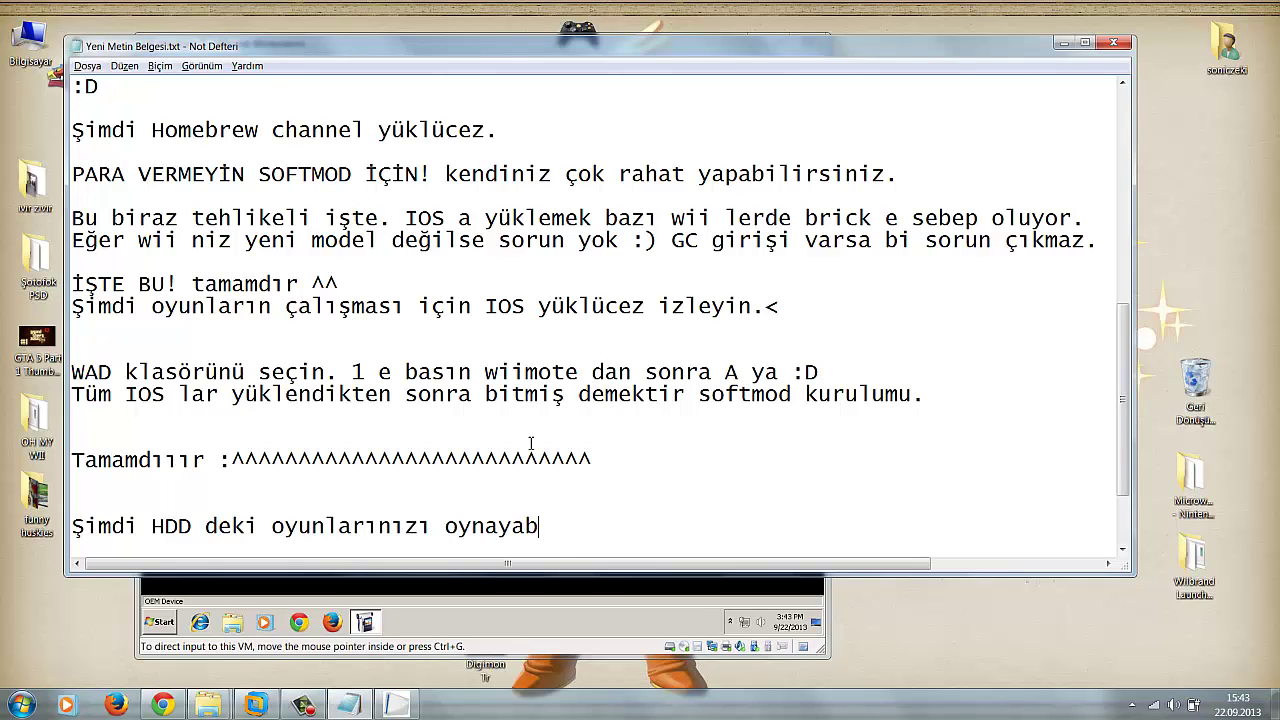
pyautogui.write('ilirsiniz :D')
pyautogui.press('Return')
pyautogui.press('Return')
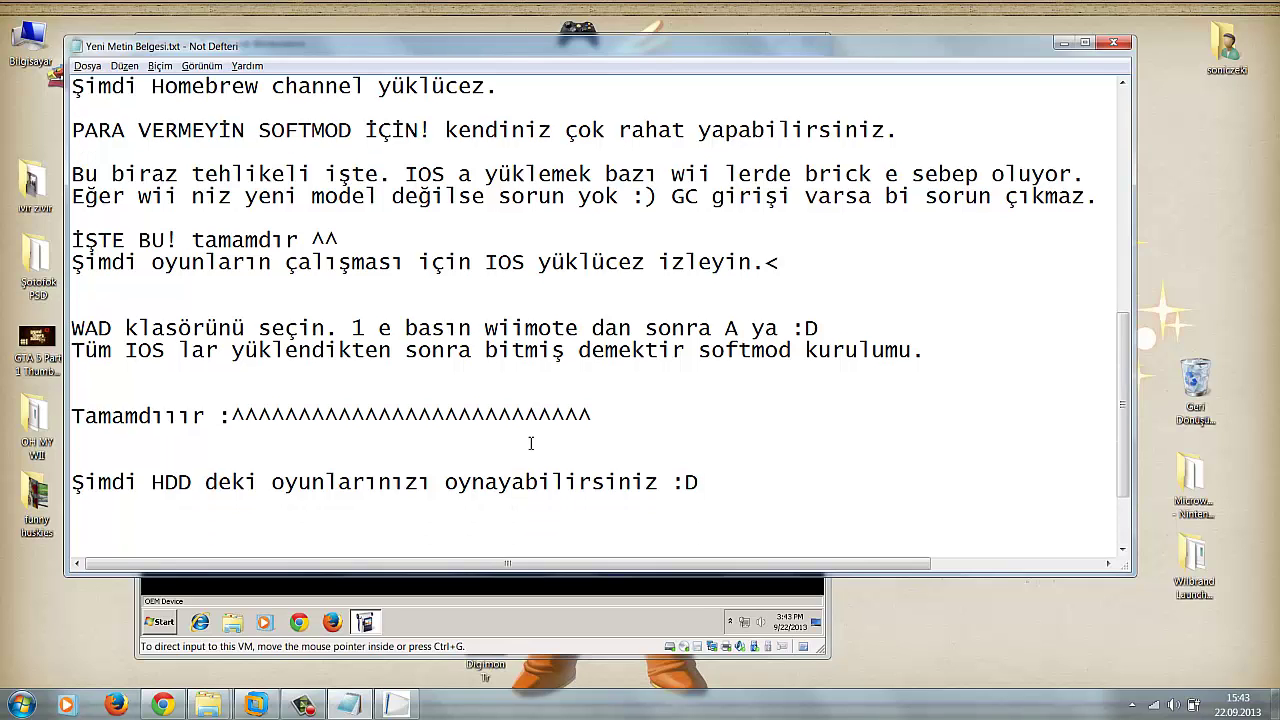
# Add the line "Ha bilmiyorsanız nasıl yapılacağını izleyin.", start a new line, and switch to VMware Workstation
pyautogui.write('Ha bilmig')
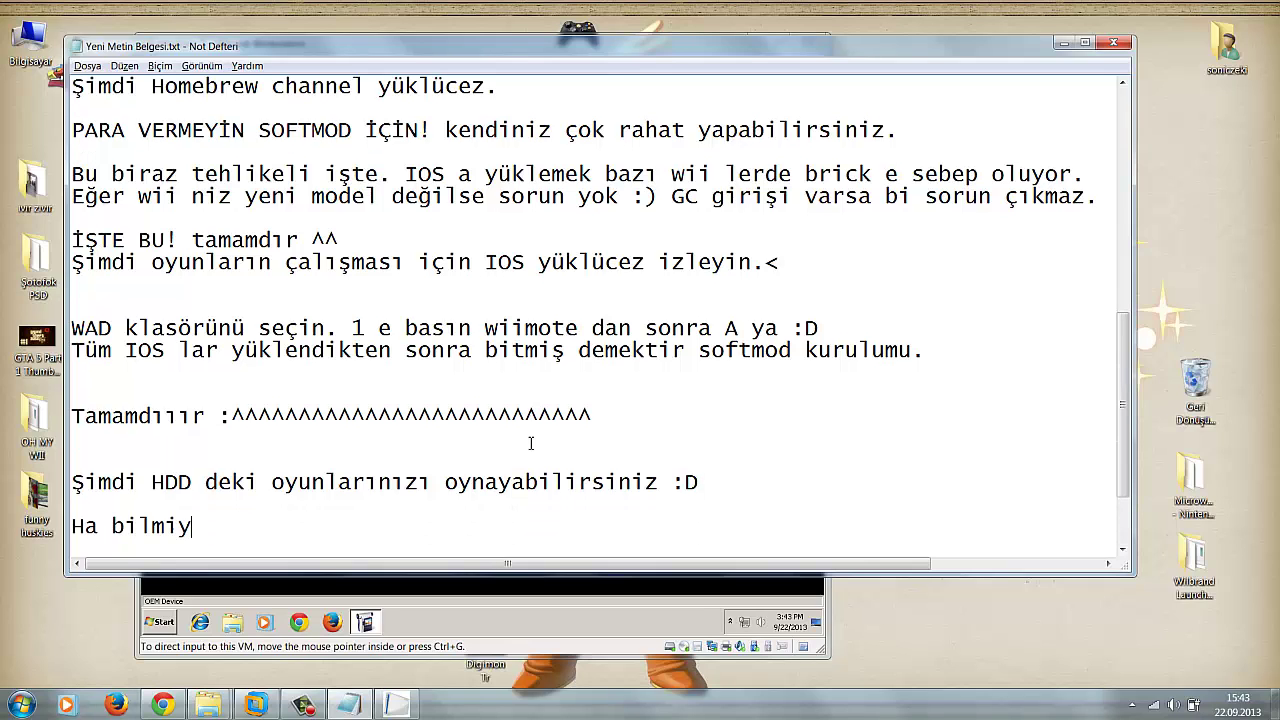
pyautogui.write('orsanız na')
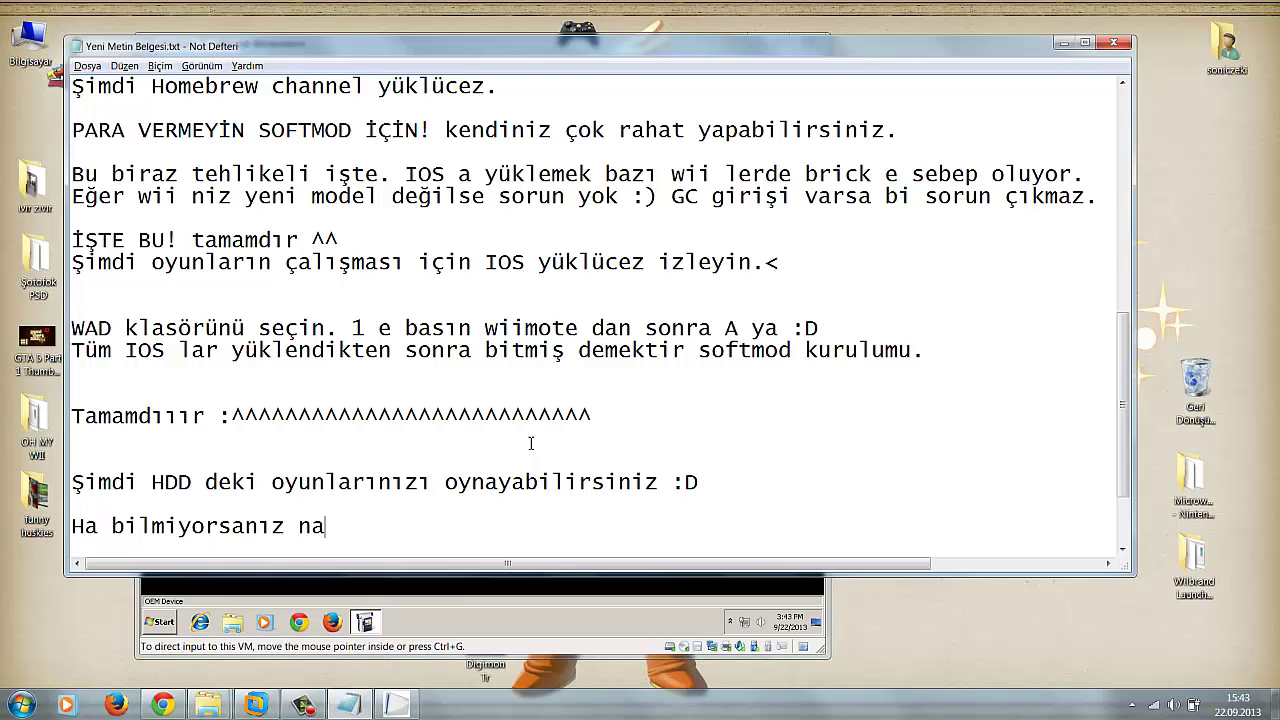
pyautogui.write('ılsıl yapılacağı')
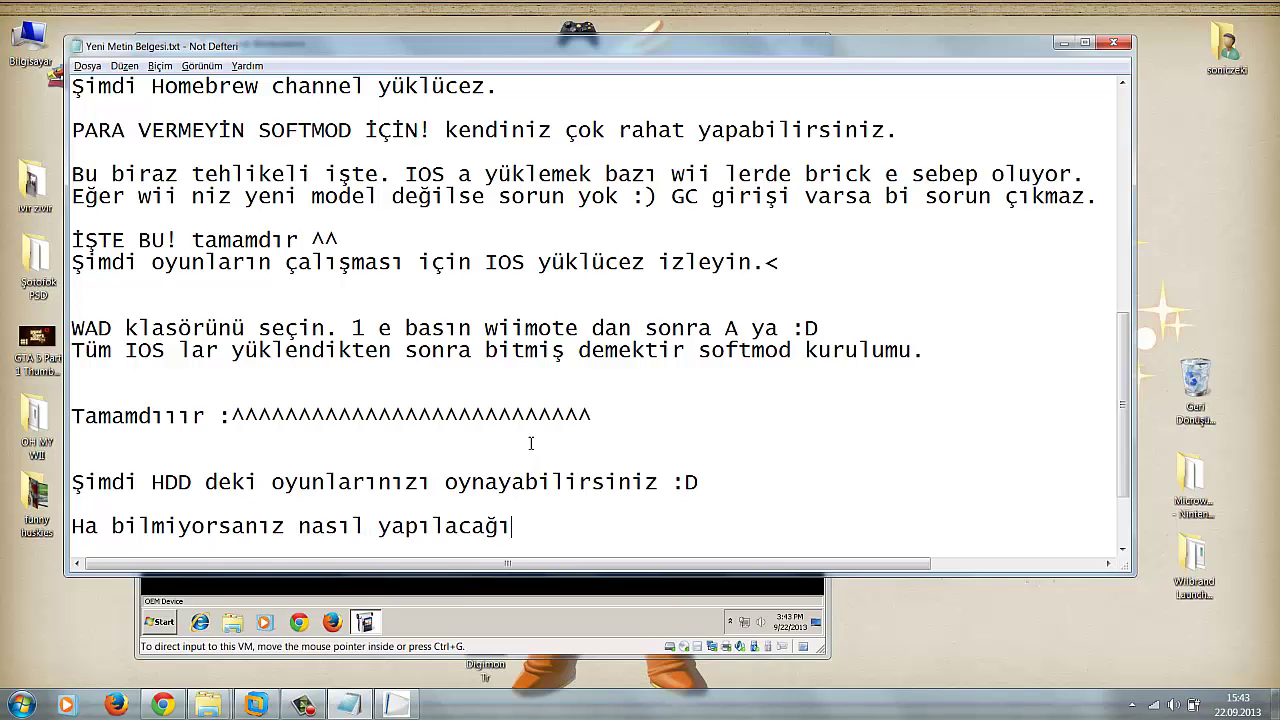
pyautogui.write('nı izleyin.')
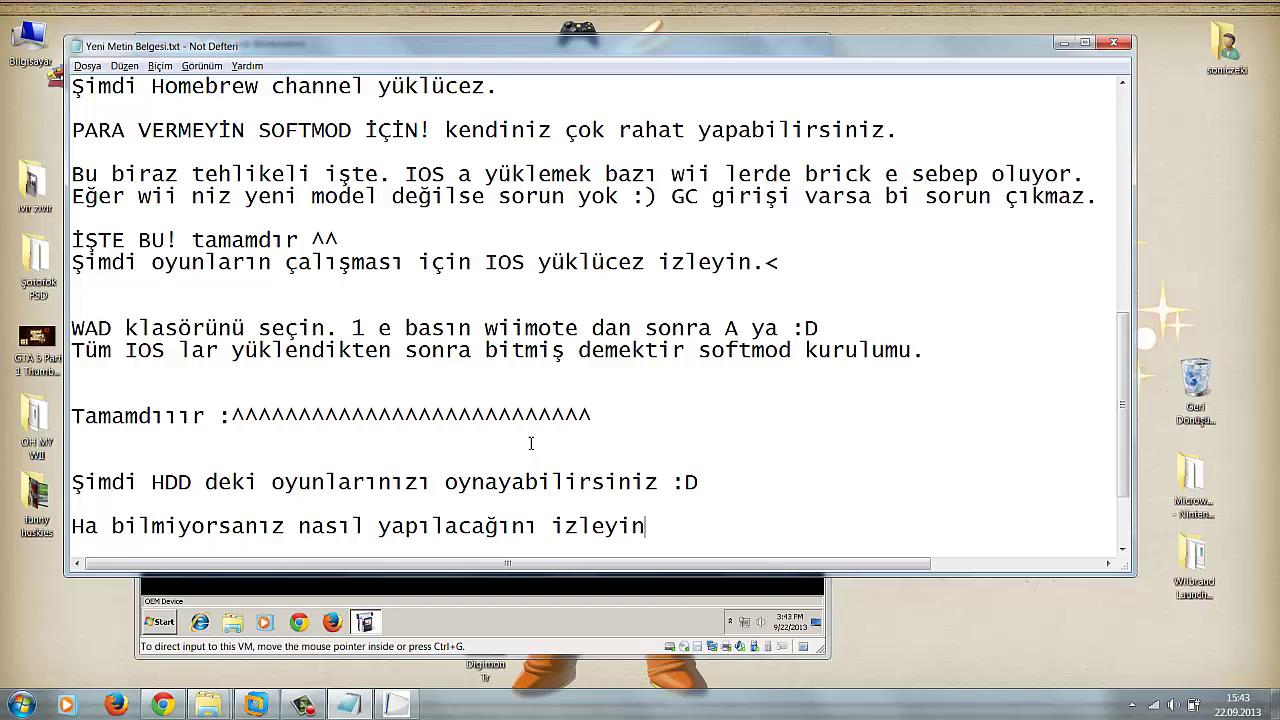
pyautogui.press('Return')
pyautogui.click(256, 705)
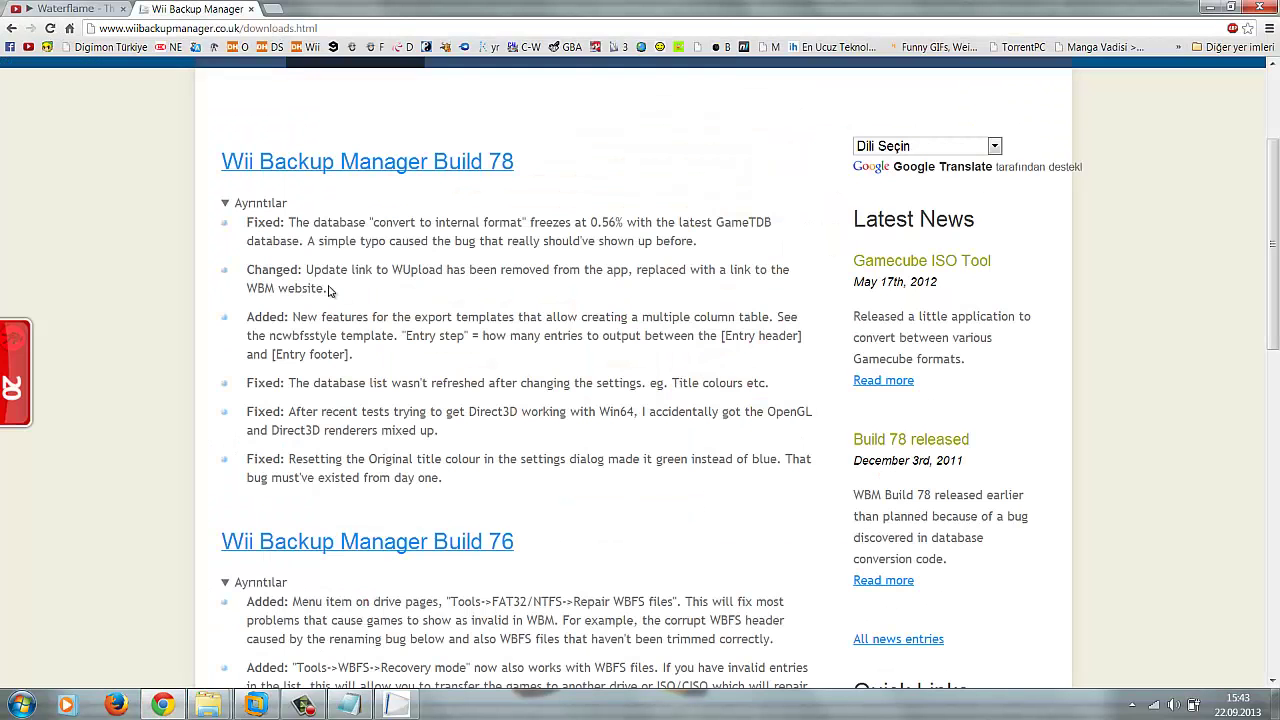
# Open the Wii Backup Manager Build 78 page in Chrome and follow one of its download links
pyautogui.click(369, 162)
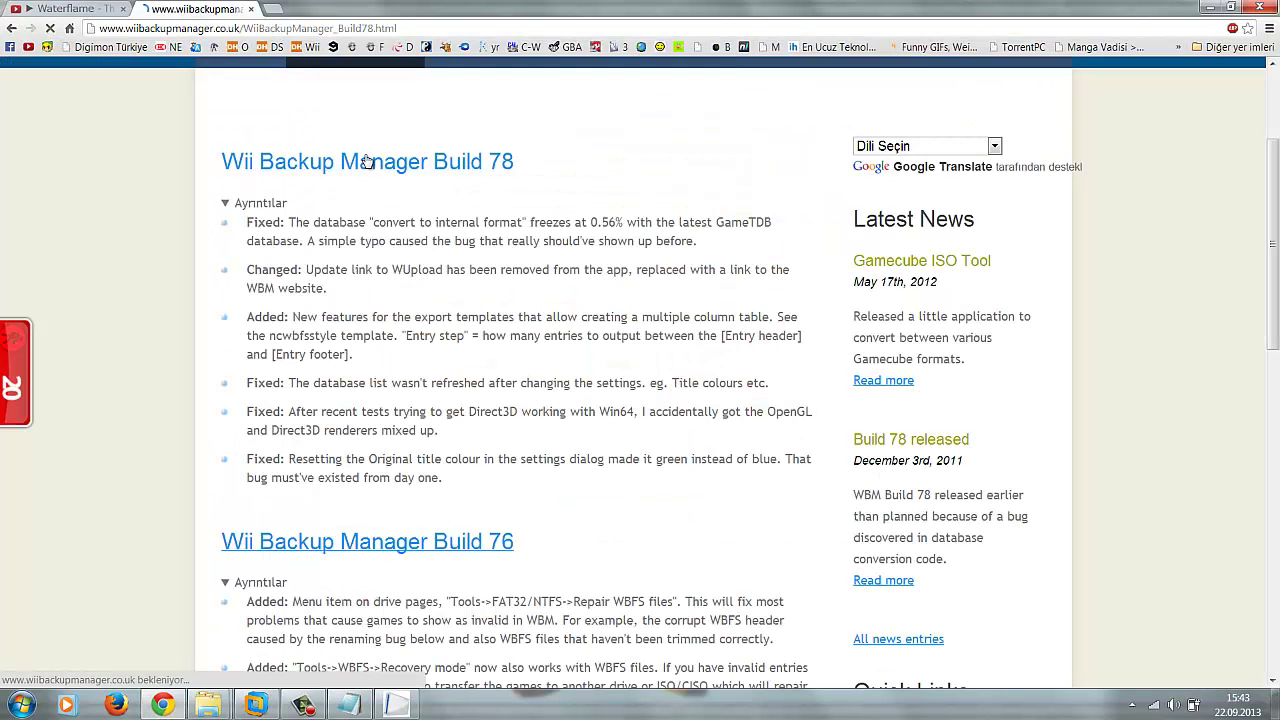
pyautogui.scroll(-4, 380, 420)
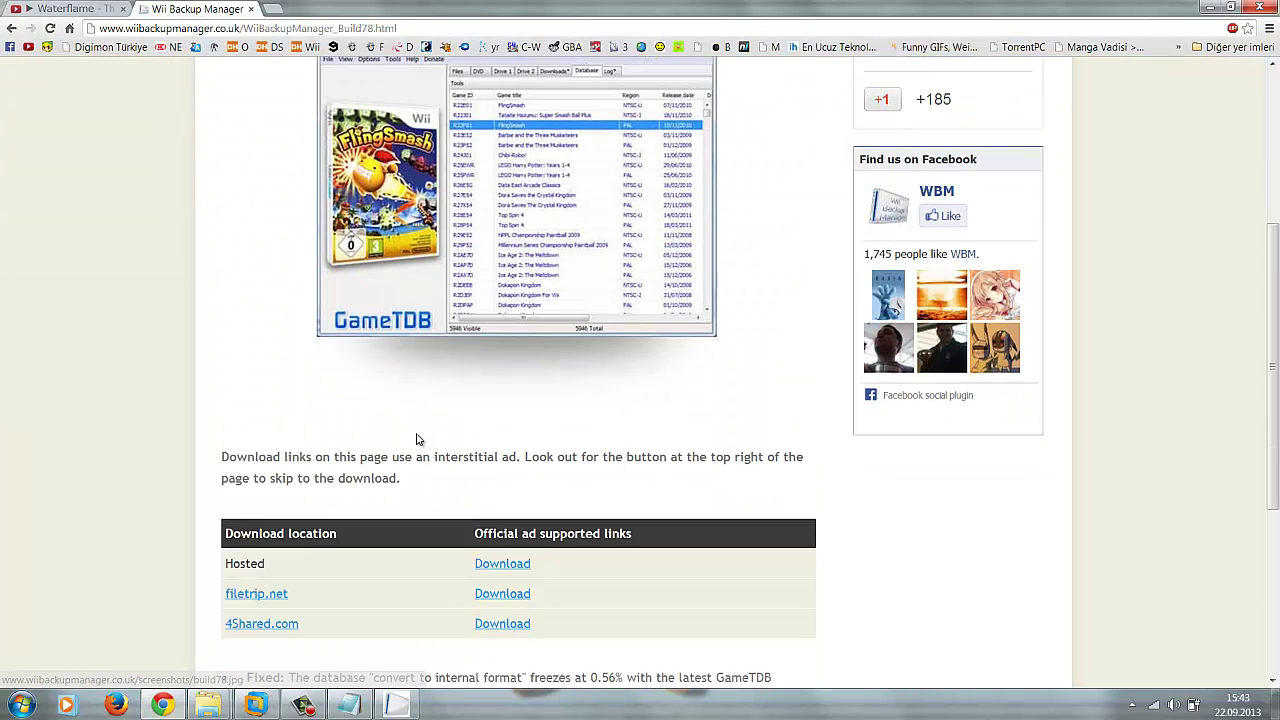
pyautogui.click(494, 505)
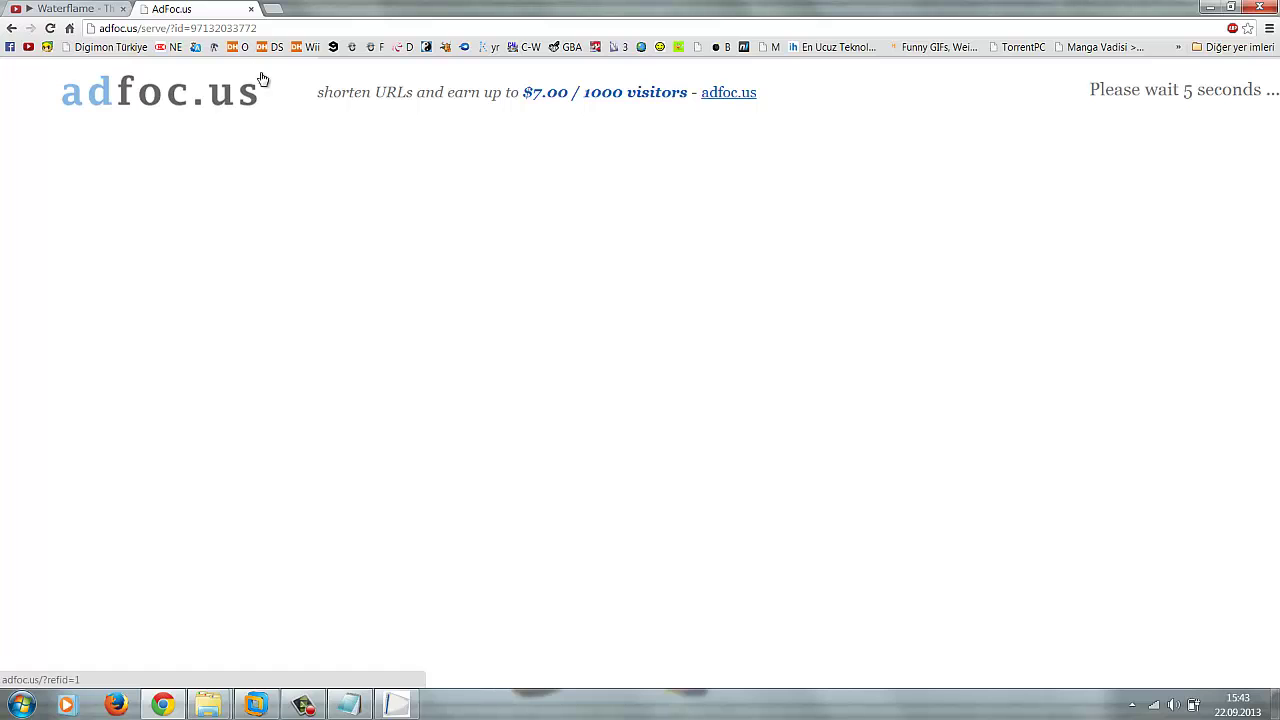
# In Notepad, add blank lines and the line "Wii backup launcher ile ISO dosyalarını wii formatına dönüştürüp oynayabilirsiniz."
pyautogui.click(362, 706)
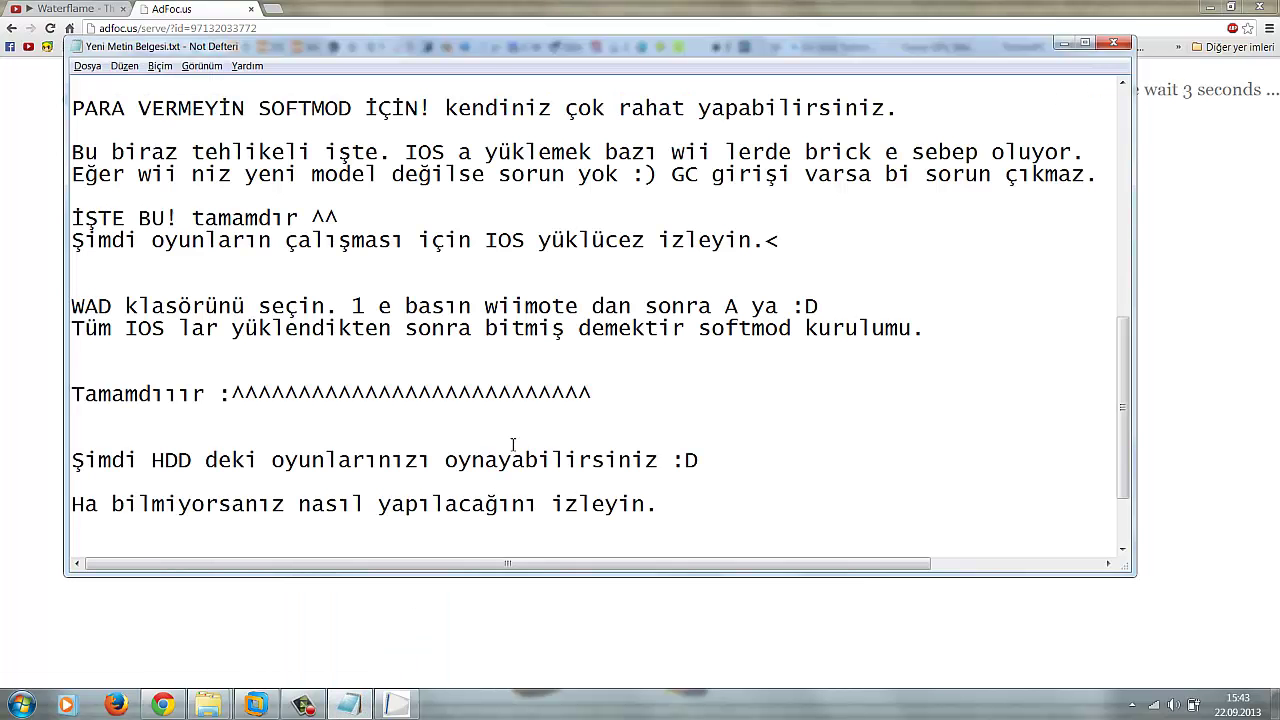
pyautogui.press('Return')
pyautogui.press('Return')
pyautogui.press('Return')
pyautogui.press('Return')
pyautogui.press('Return')
pyautogui.write('Wii ba')
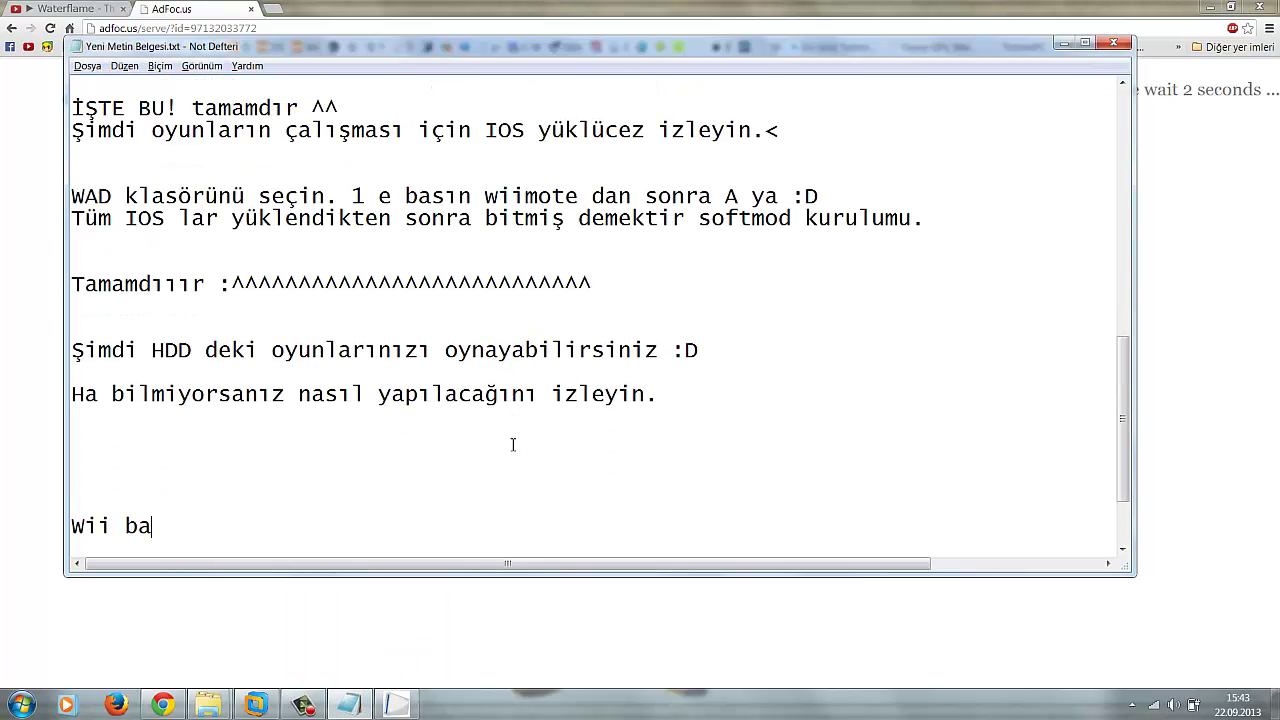
pyautogui.write('ckup la')
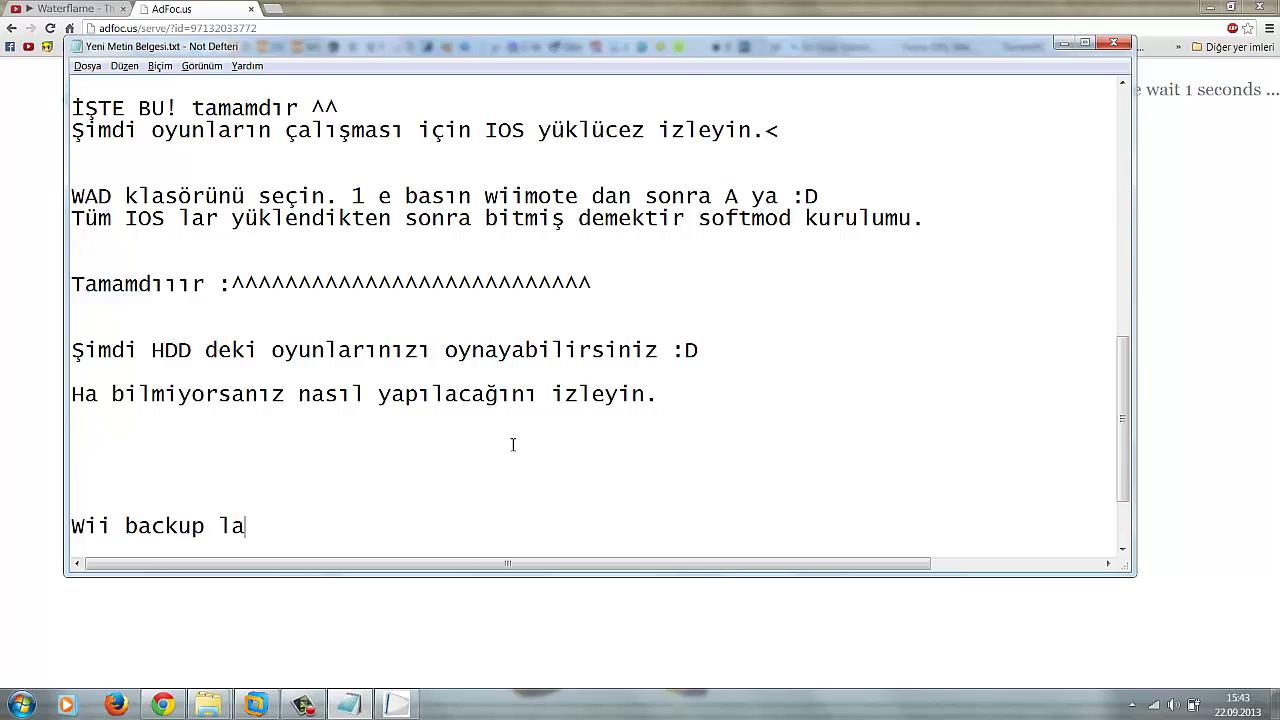
pyautogui.write('uncher ile')
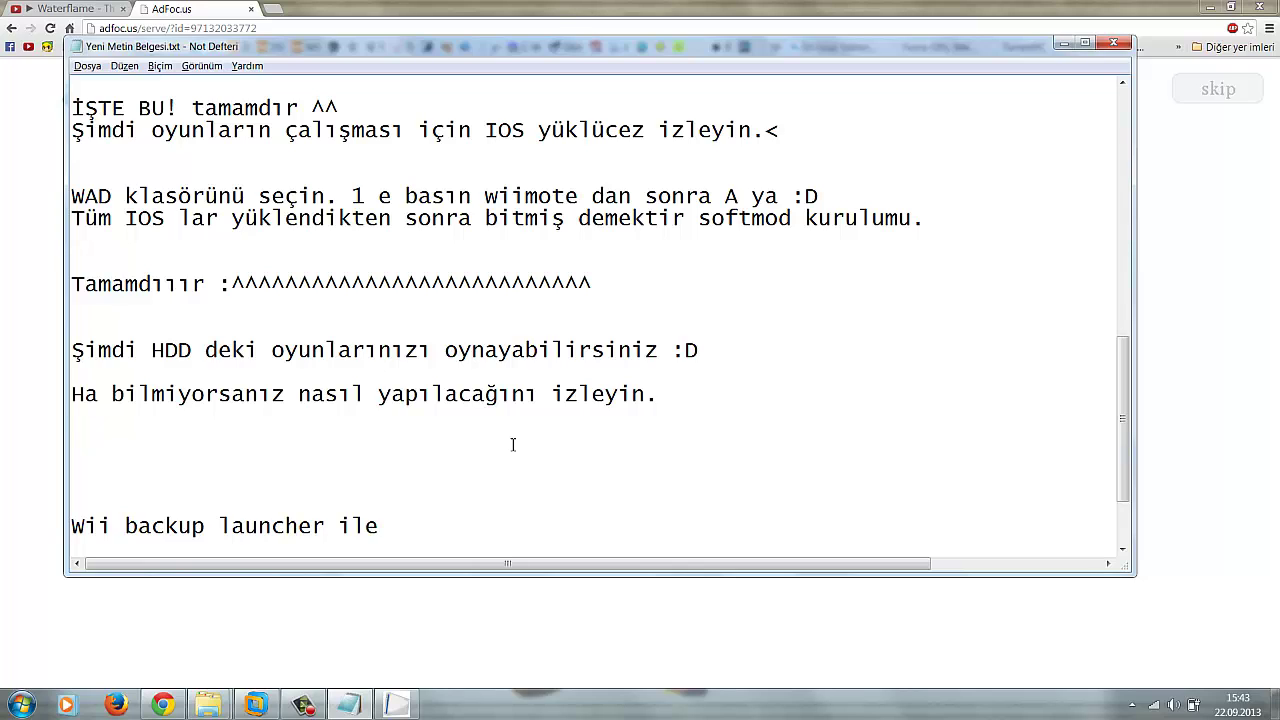
pyautogui.write('ISO dosyalarını')
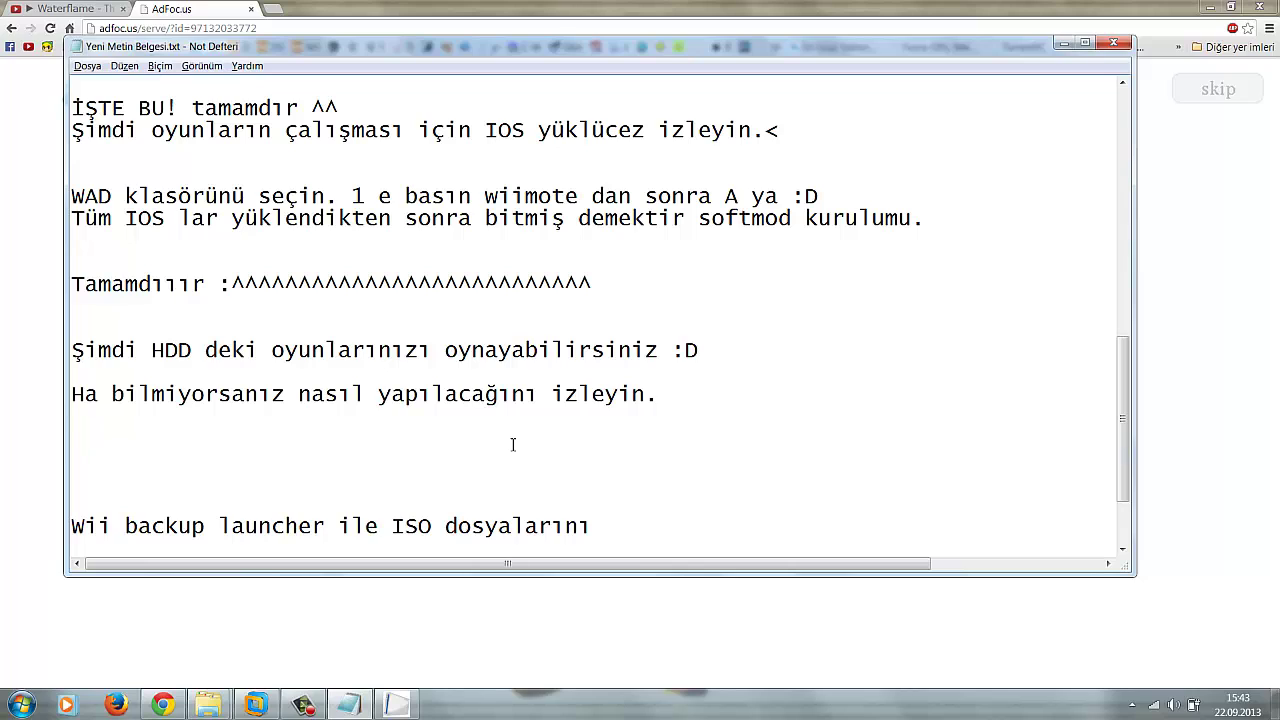
pyautogui.write(' wii formatına')
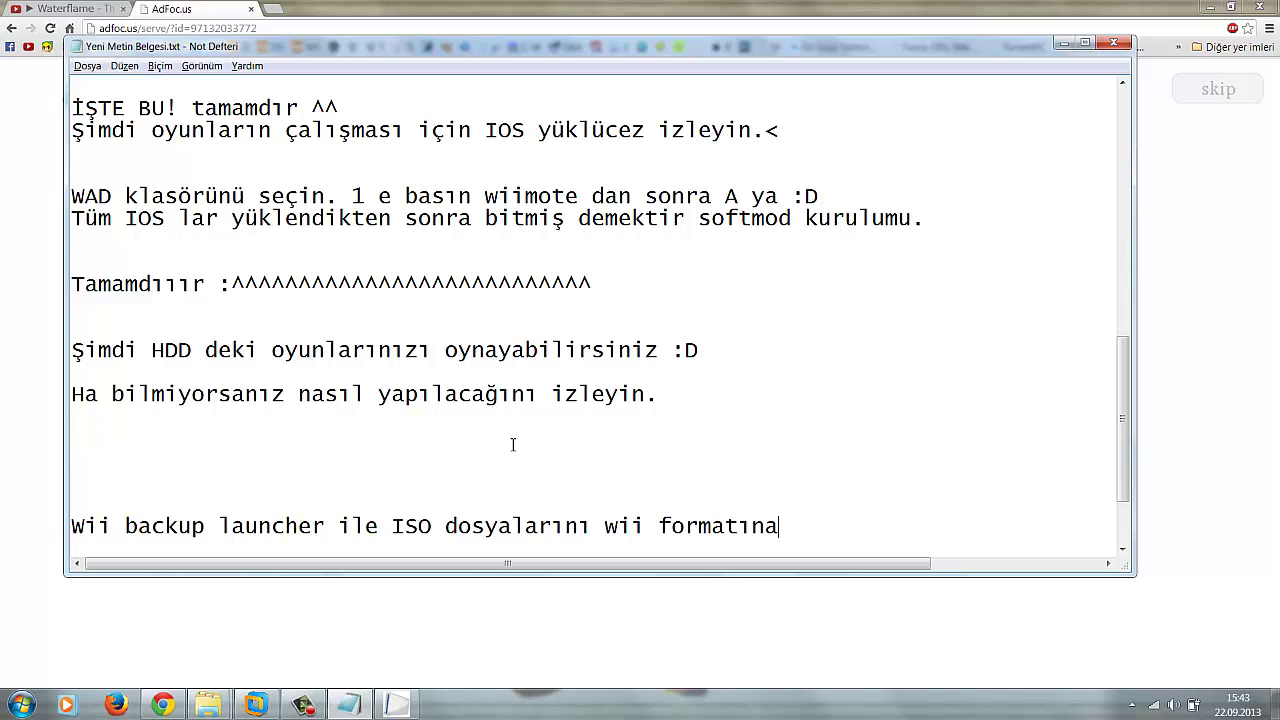
pyautogui.write(' gön,üştü')
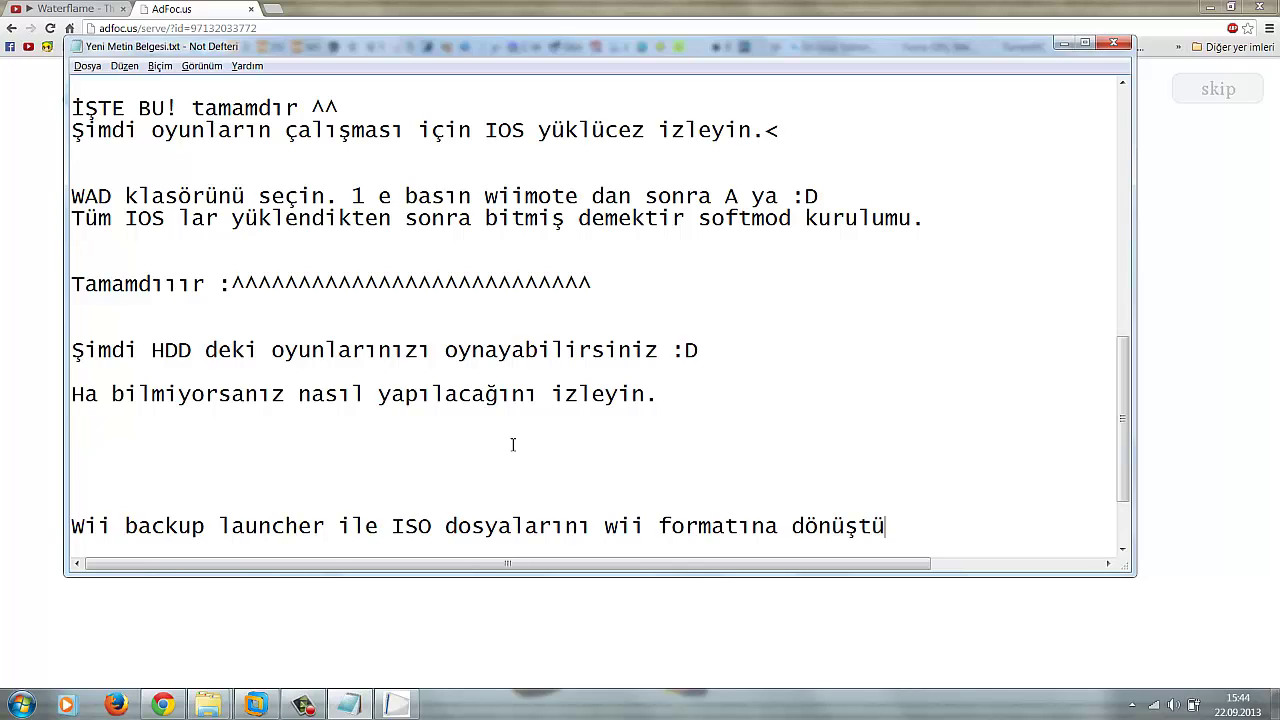
pyautogui.write('rüp oynaybi')
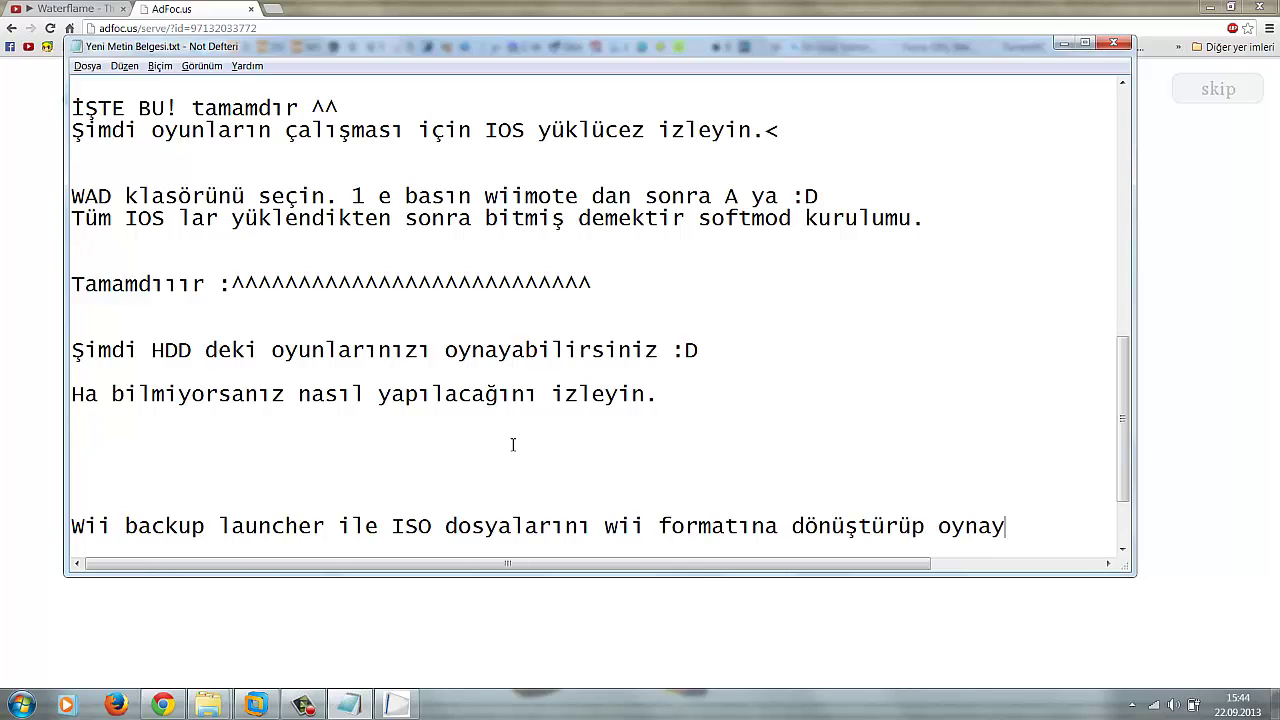
pyautogui.write('ilirsiniz.')
# Return to Chrome, skip the adfoc.us ad, open the downloaded WiiBackupManager_Build78.zip, and minimize the browser
pyautogui.click(383, 7)
pyautogui.click(1196, 94)
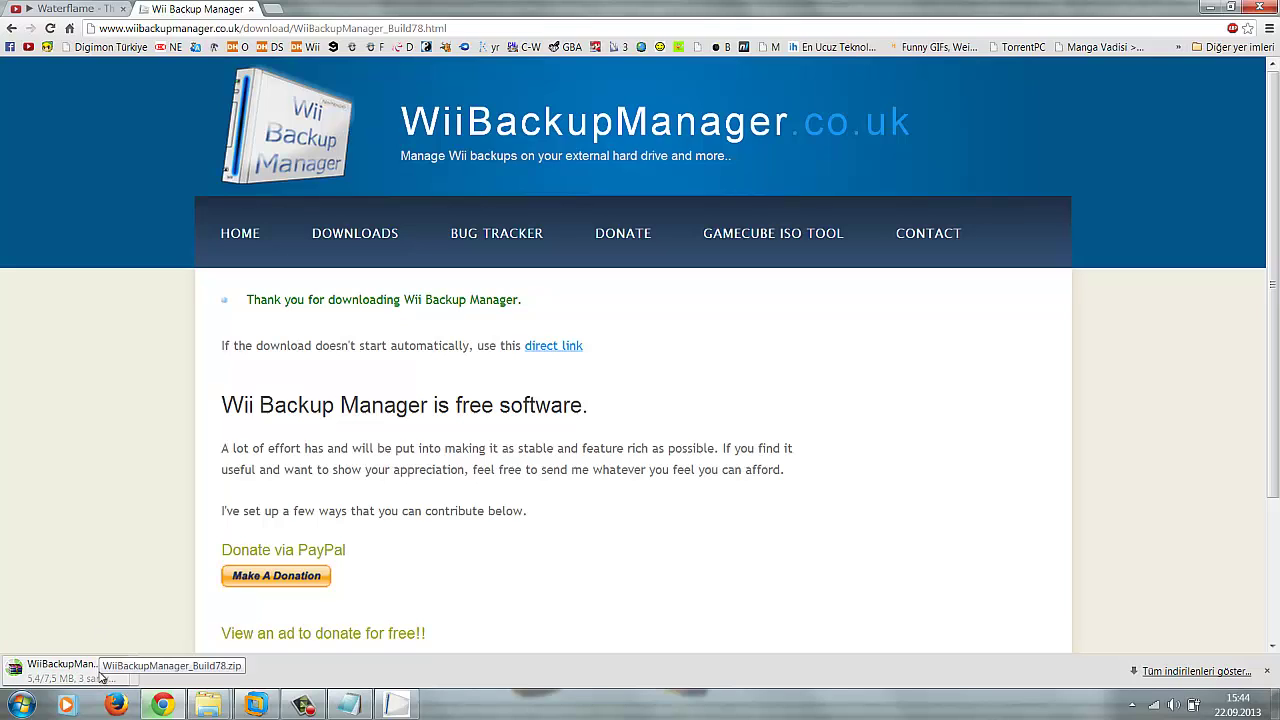
pyautogui.click(100, 677)
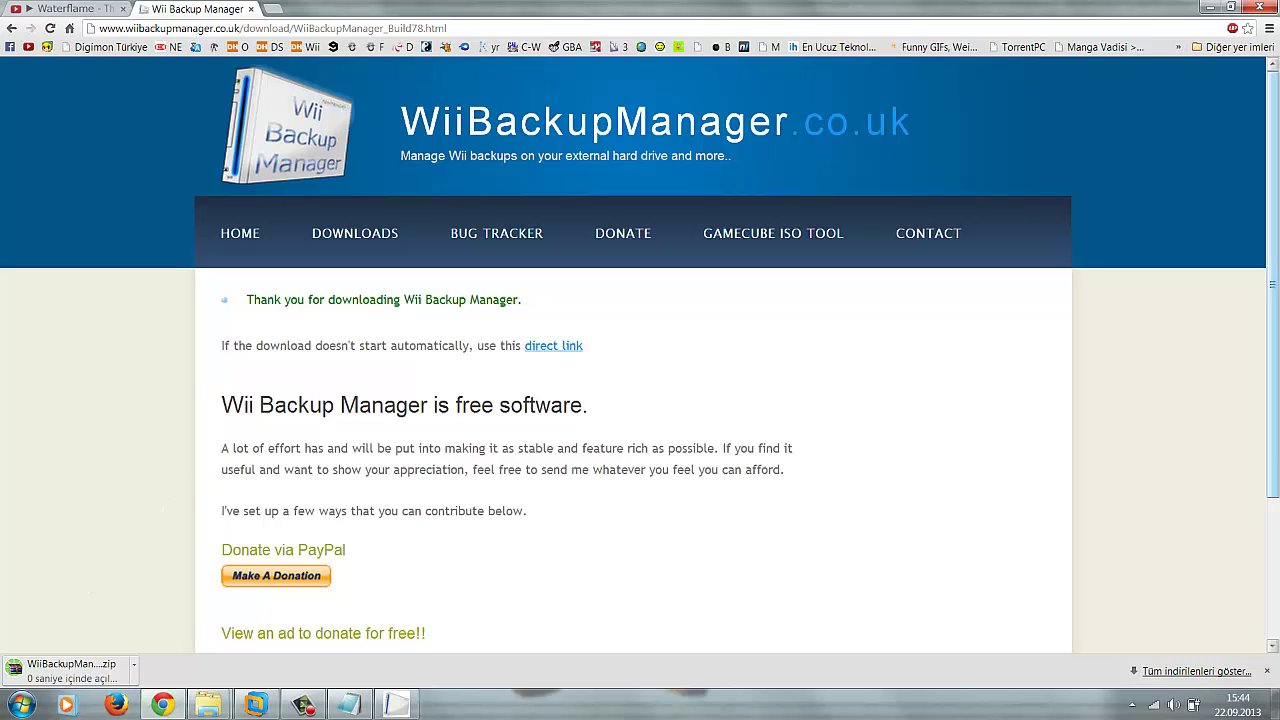
pyautogui.click(1207, 12)
# Create a new folder on the desktop, extract all WiiBackupManager_Build78.zip contents into it, and close the archive
pyautogui.rightClick(1240, 168)
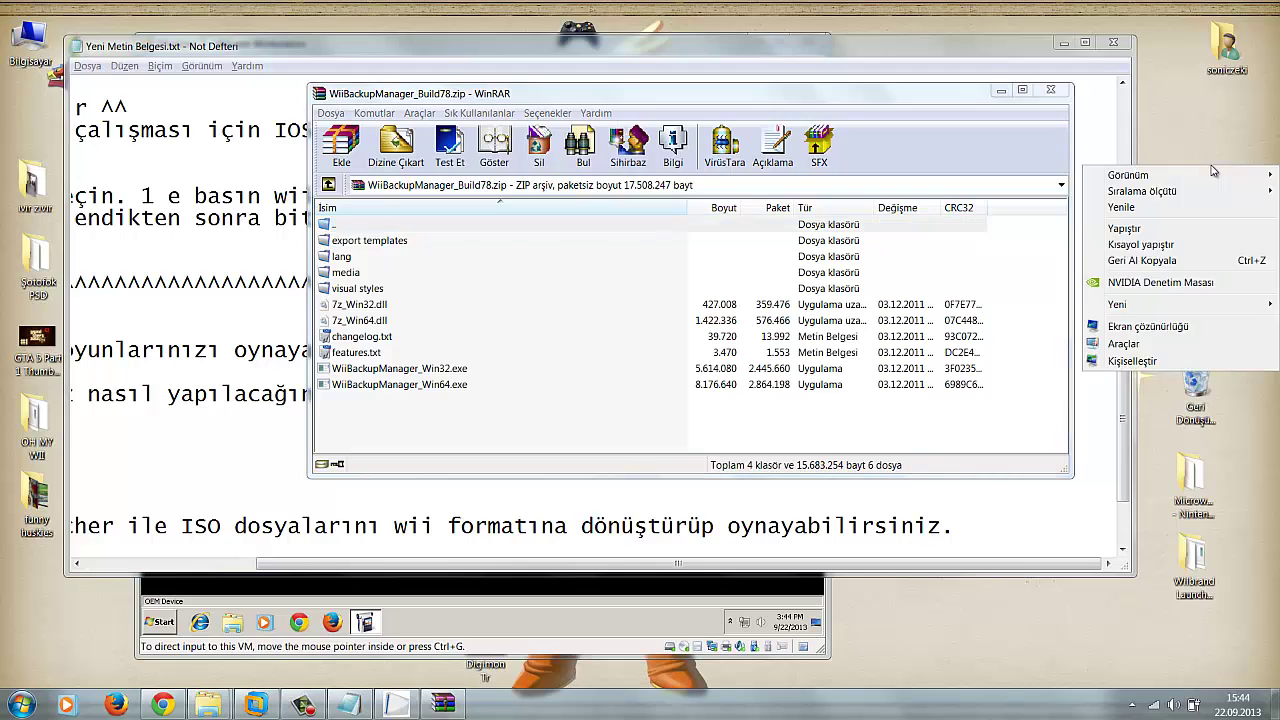
pyautogui.moveTo(1130, 308)
pyautogui.click(982, 302)
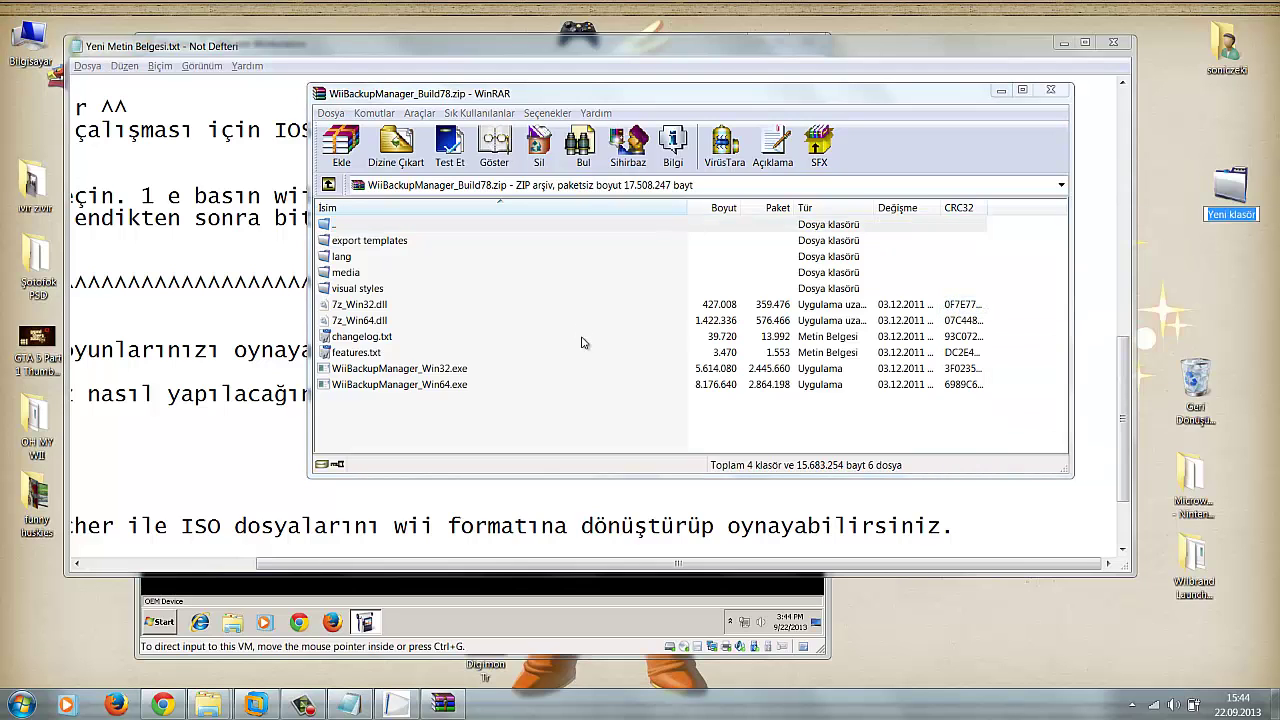
pyautogui.moveTo(481, 400); pyautogui.dragTo(765, 245)
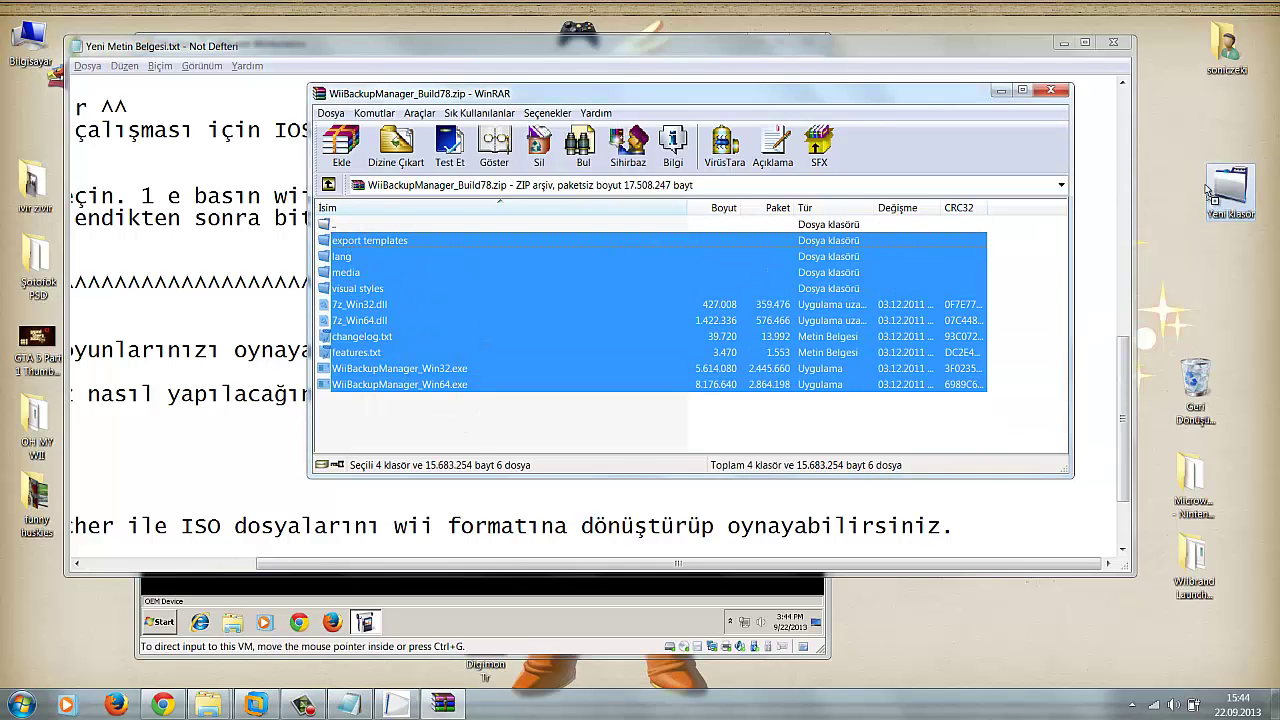
pyautogui.moveTo(1210, 190); pyautogui.dragTo(1215, 193)
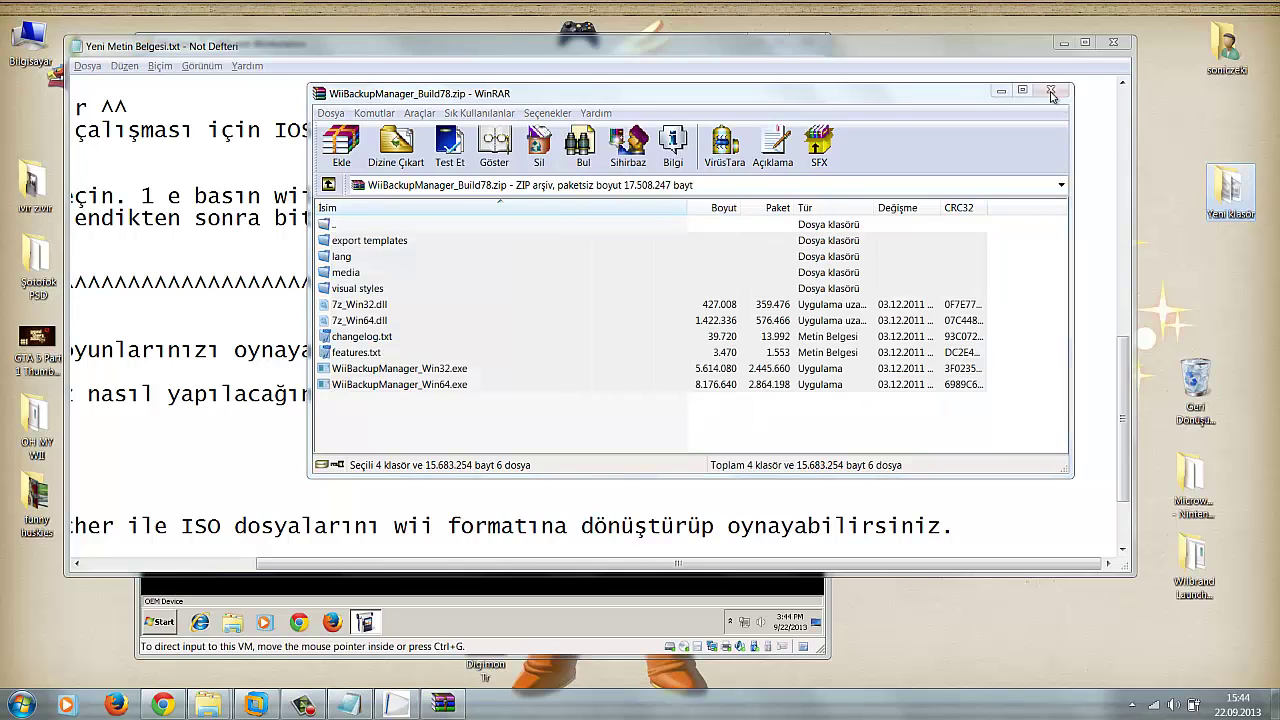
pyautogui.click(1051, 92)
# Launch WiiBackupManager_Win64.exe from the new desktop folder and check the source choices for Drive 1
pyautogui.doubleClick(1230, 188)
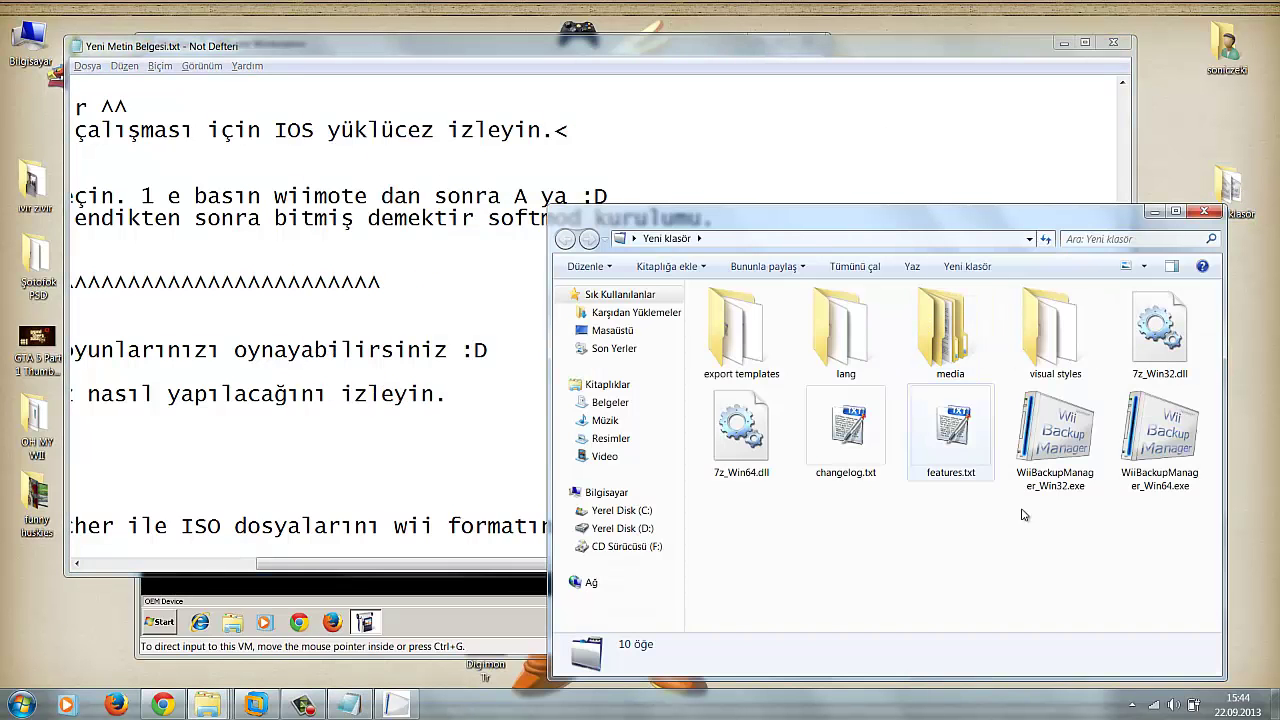
pyautogui.doubleClick(1160, 432)
pyautogui.click(708, 369)
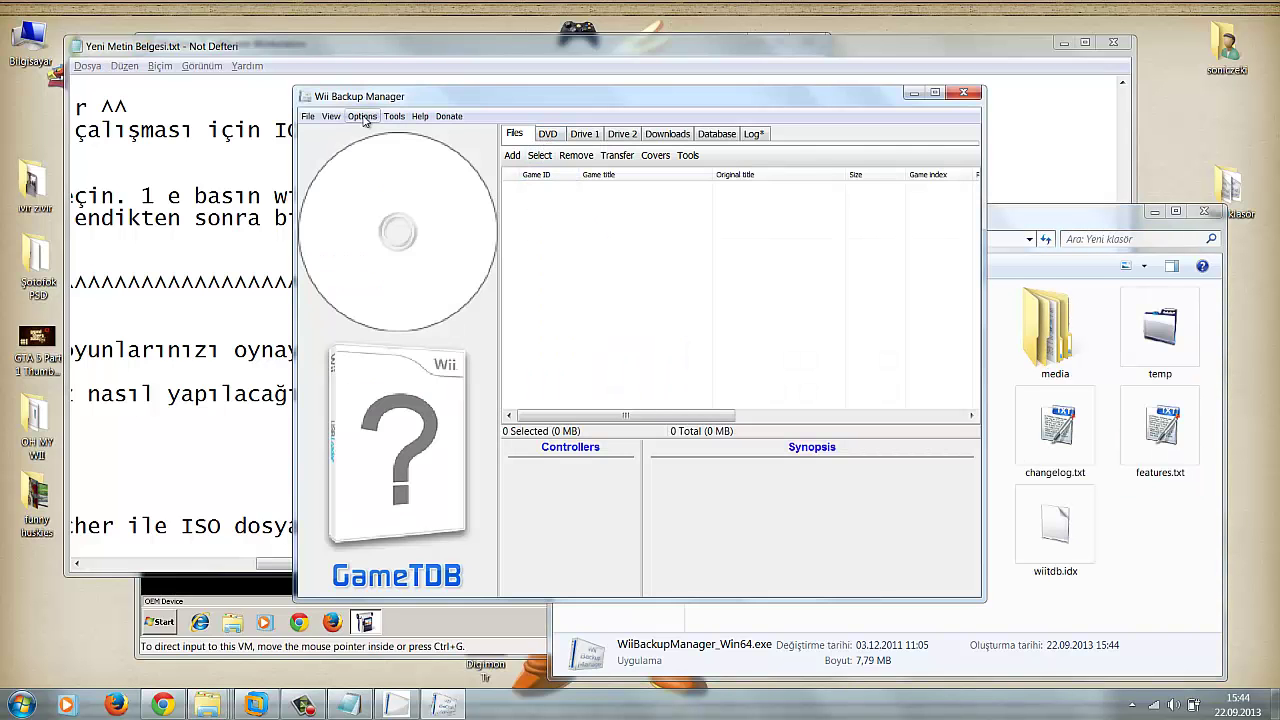
pyautogui.click(362, 116)
pyautogui.click(584, 134)
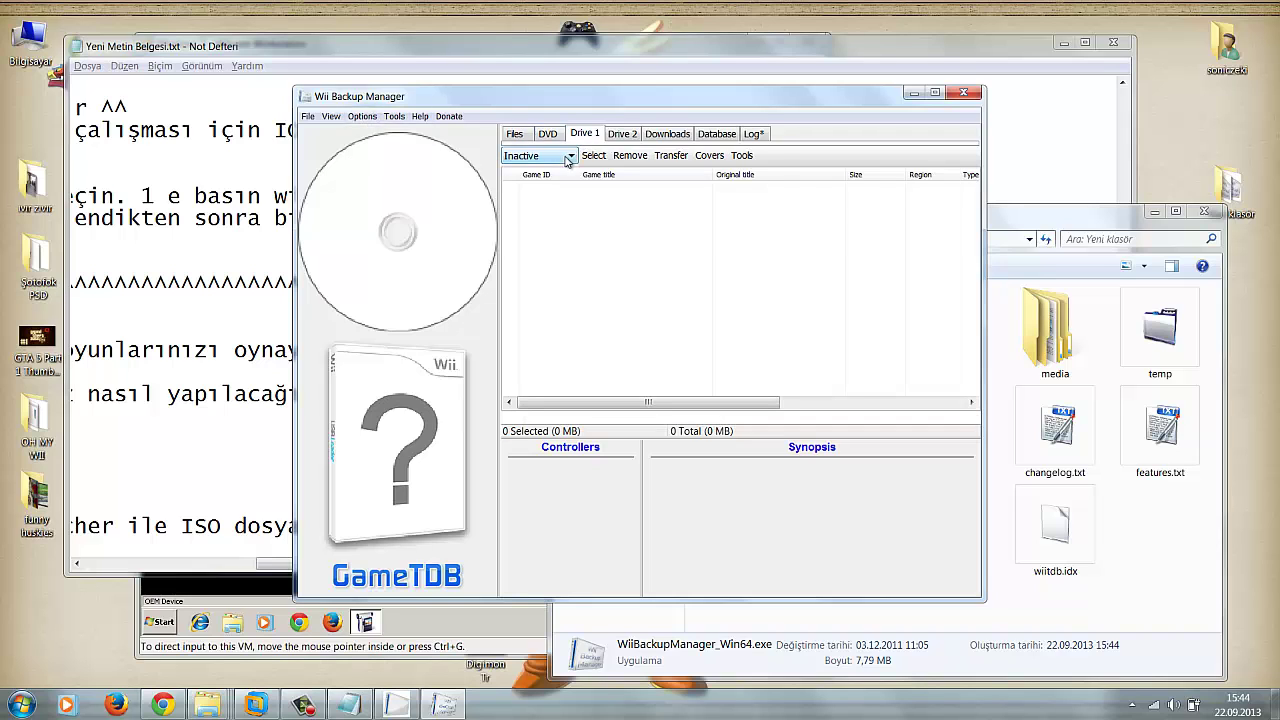
pyautogui.click(568, 157)
pyautogui.click(566, 158)
# Switch to Notepad and add the line "ISO klasörünüzü gösterin 1 yerinde" below the ISO conversion note
pyautogui.click(292, 388)
pyautogui.scroll(-2, 447, 456)
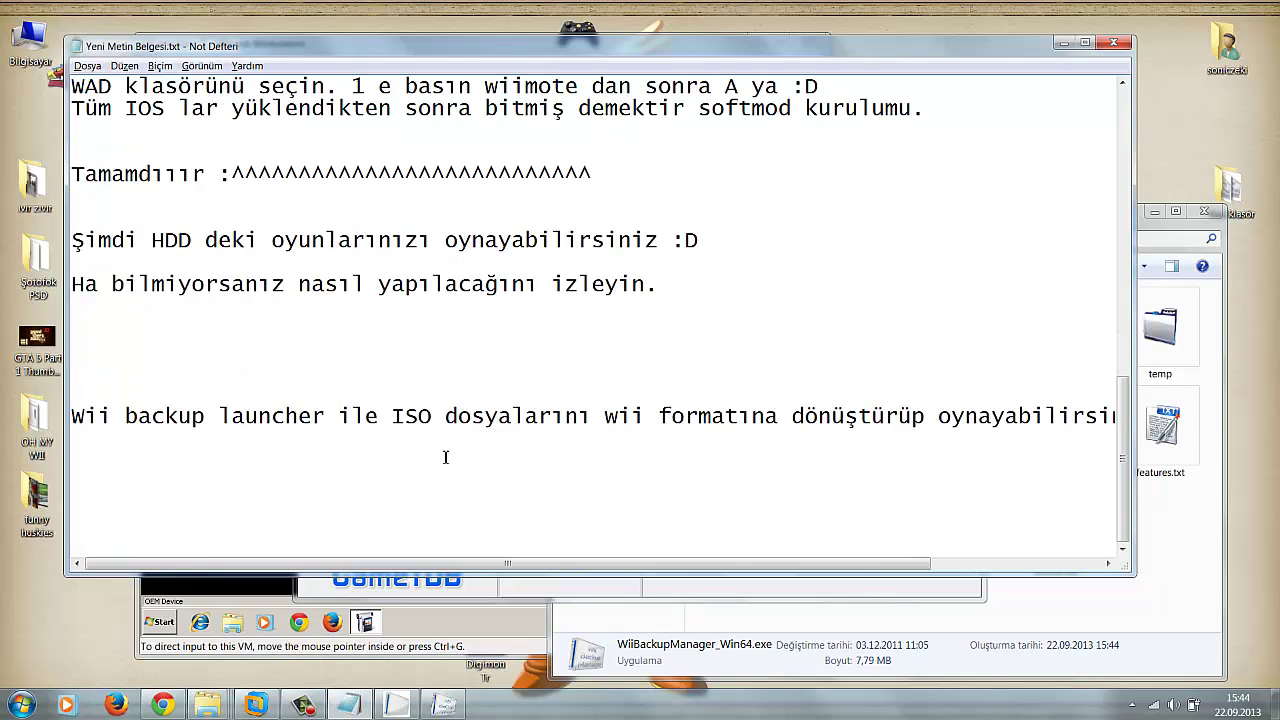
pyautogui.click(446, 457)
pyautogui.write('ISO klasörünüzü gös')
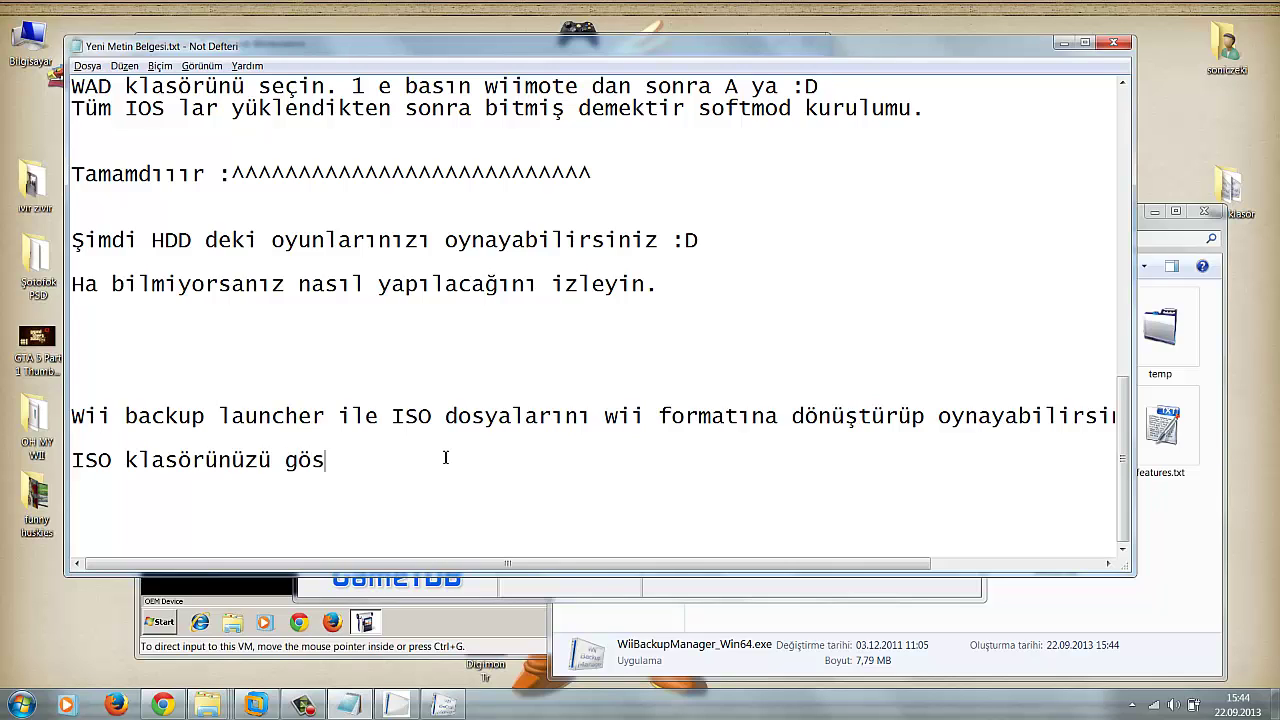
pyautogui.write('terin 1 yerinde')
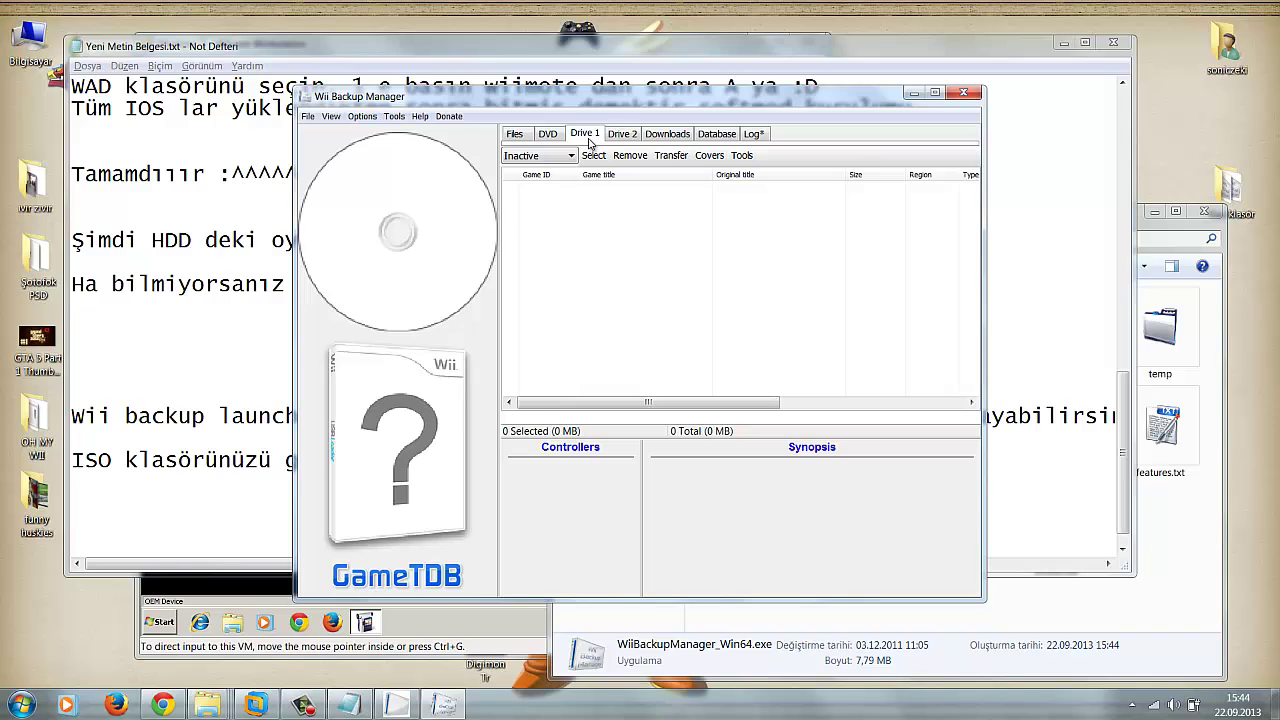
# In Wii Backup Manager, mount the folder between PS2 Games and Windows inside drive D:'s ISO folder as Drive 1's custom folder
pyautogui.click(572, 155)
pyautogui.click(540, 206)
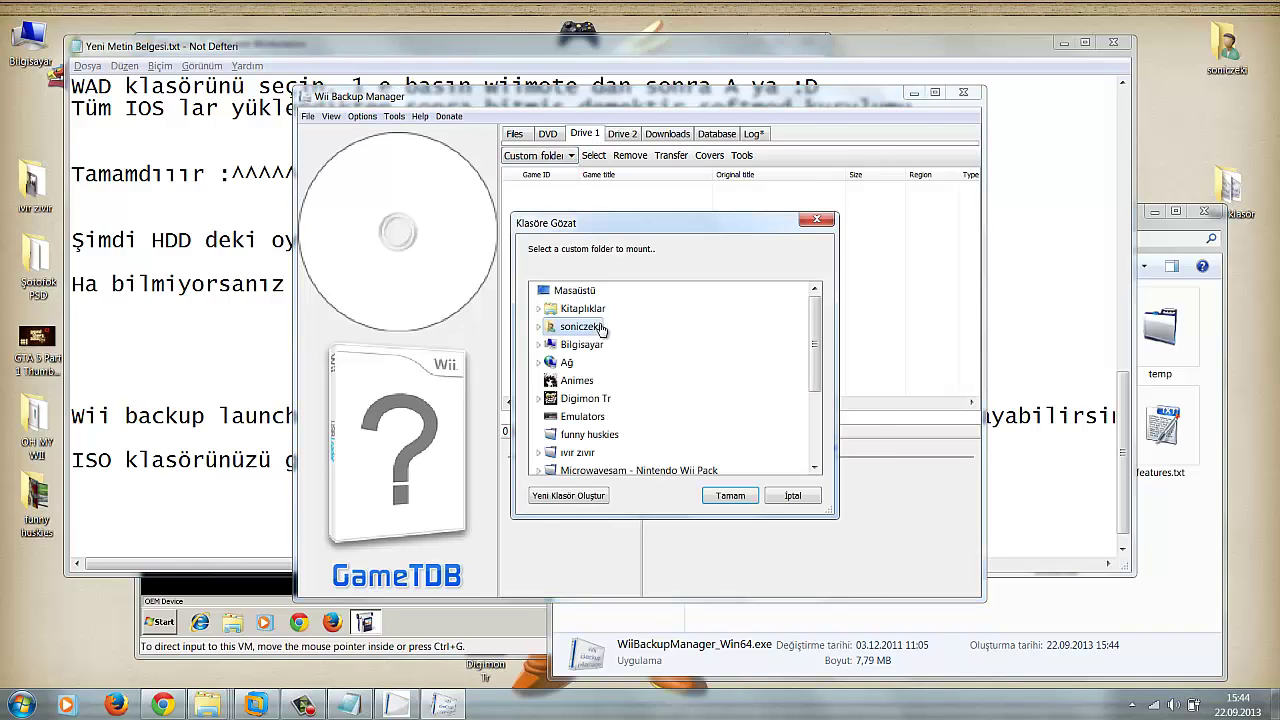
pyautogui.click(541, 344)
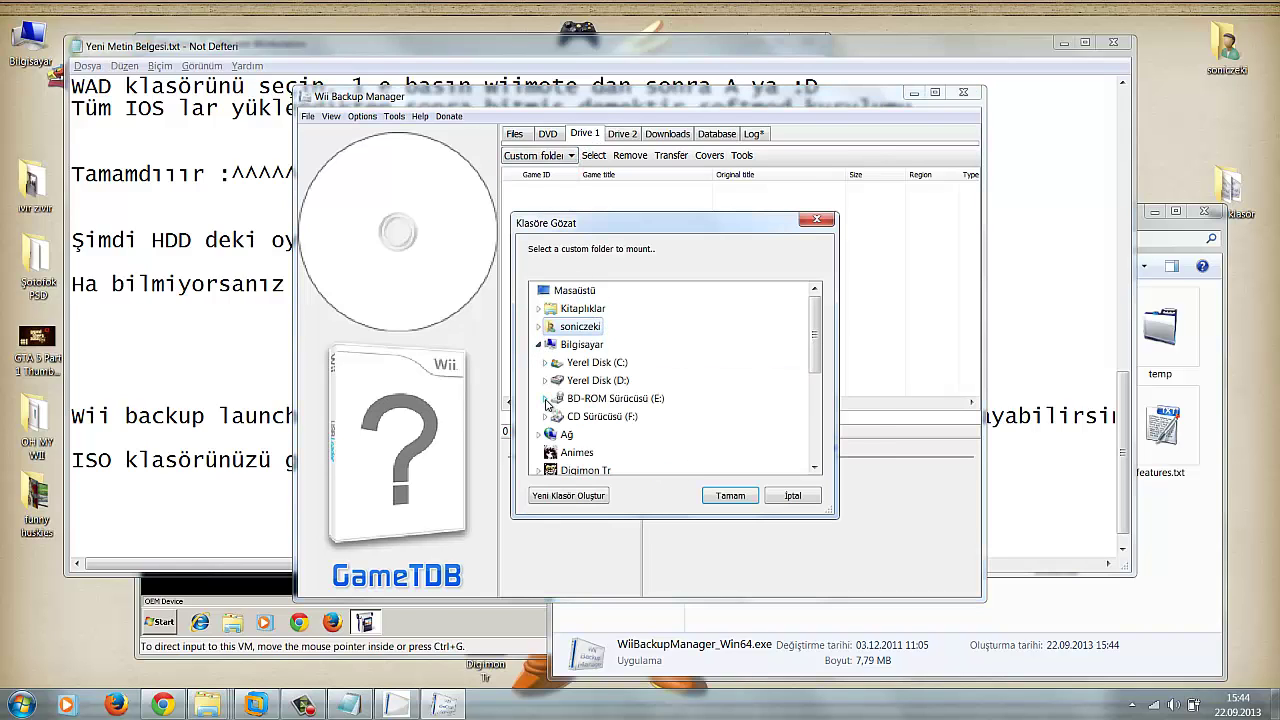
pyautogui.click(545, 380)
pyautogui.click(552, 452)
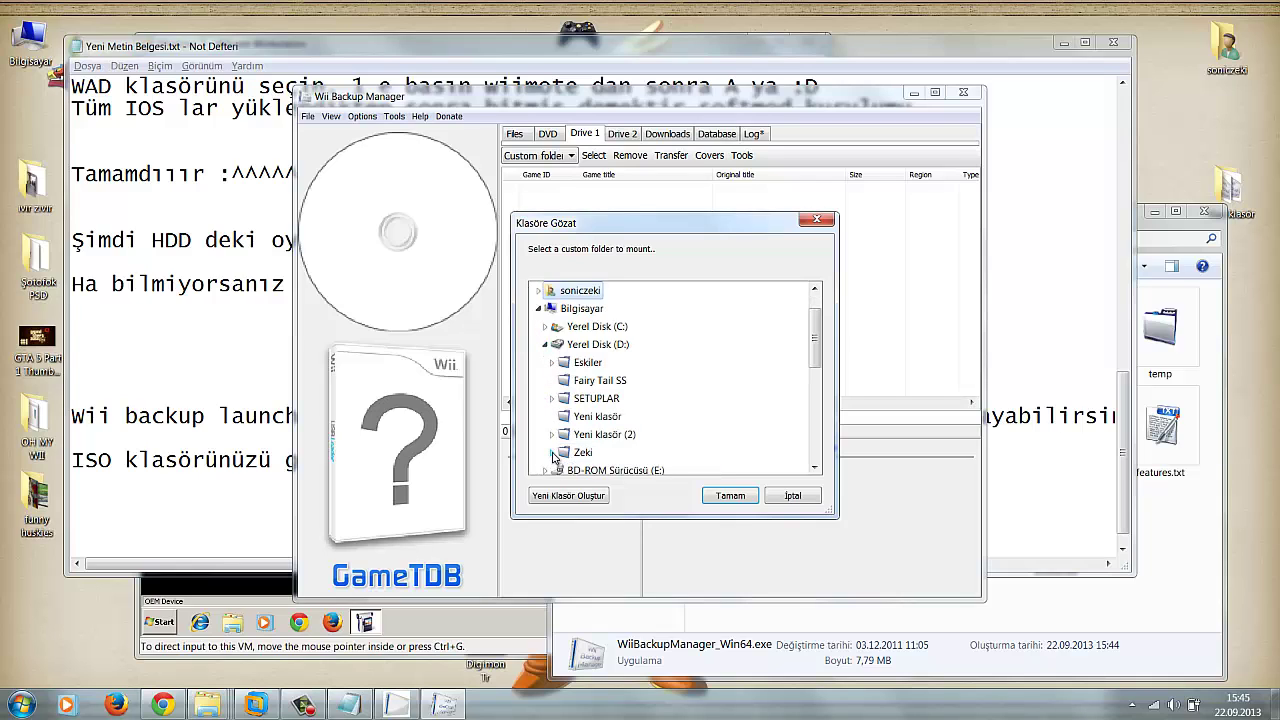
pyautogui.scroll(-1, 556, 316)
pyautogui.click(557, 310)
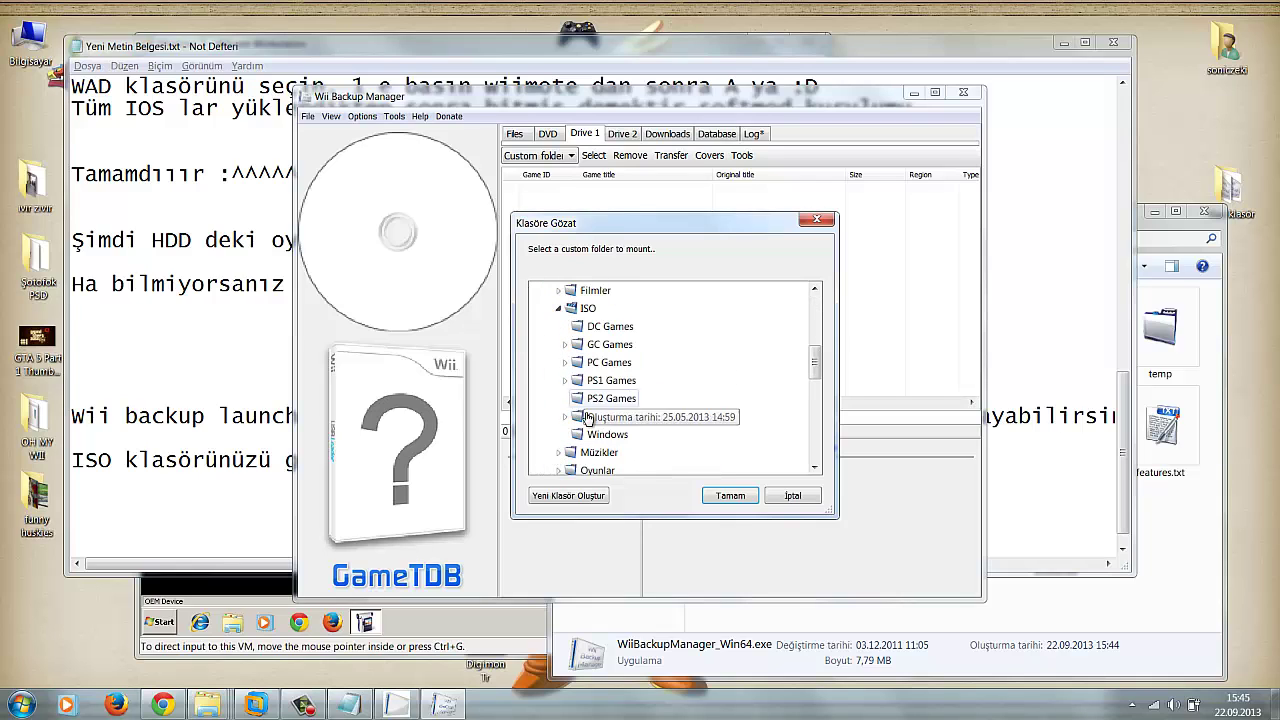
pyautogui.doubleClick(605, 416)
pyautogui.click(729, 495)
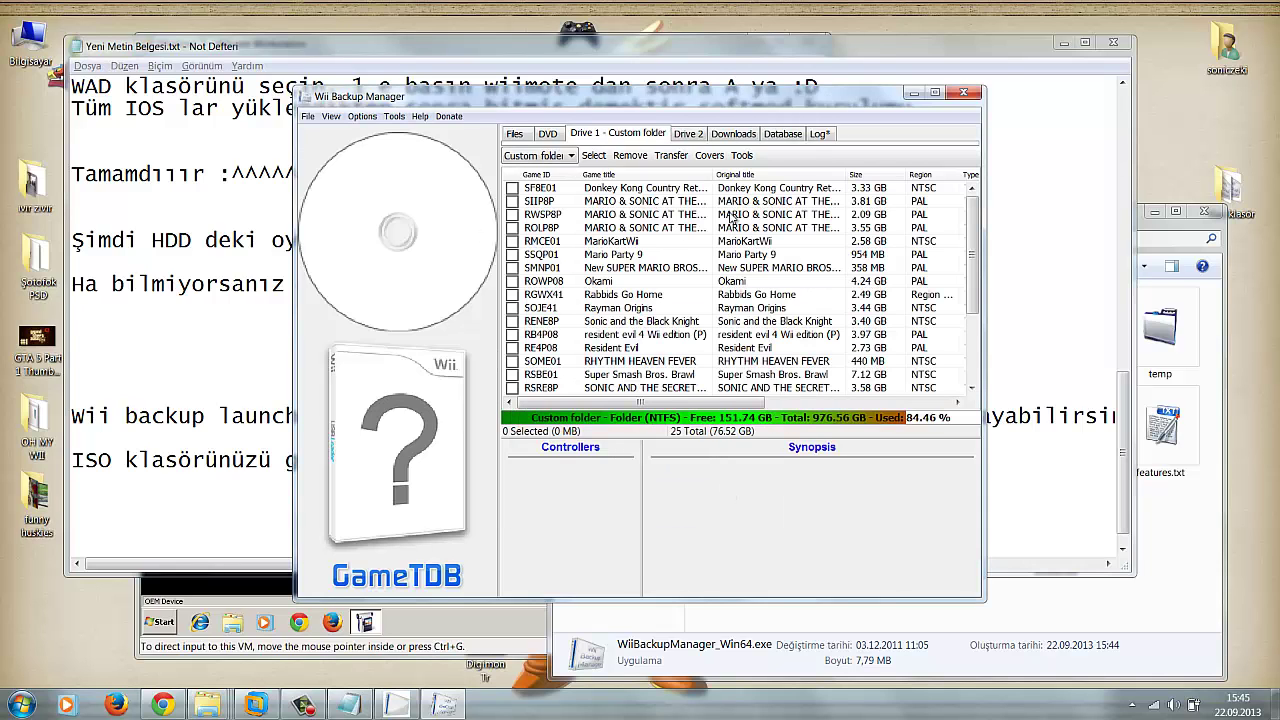
# Look through the games mounted on Drive 1 and show the Drive 2 list
pyautogui.click(637, 190)
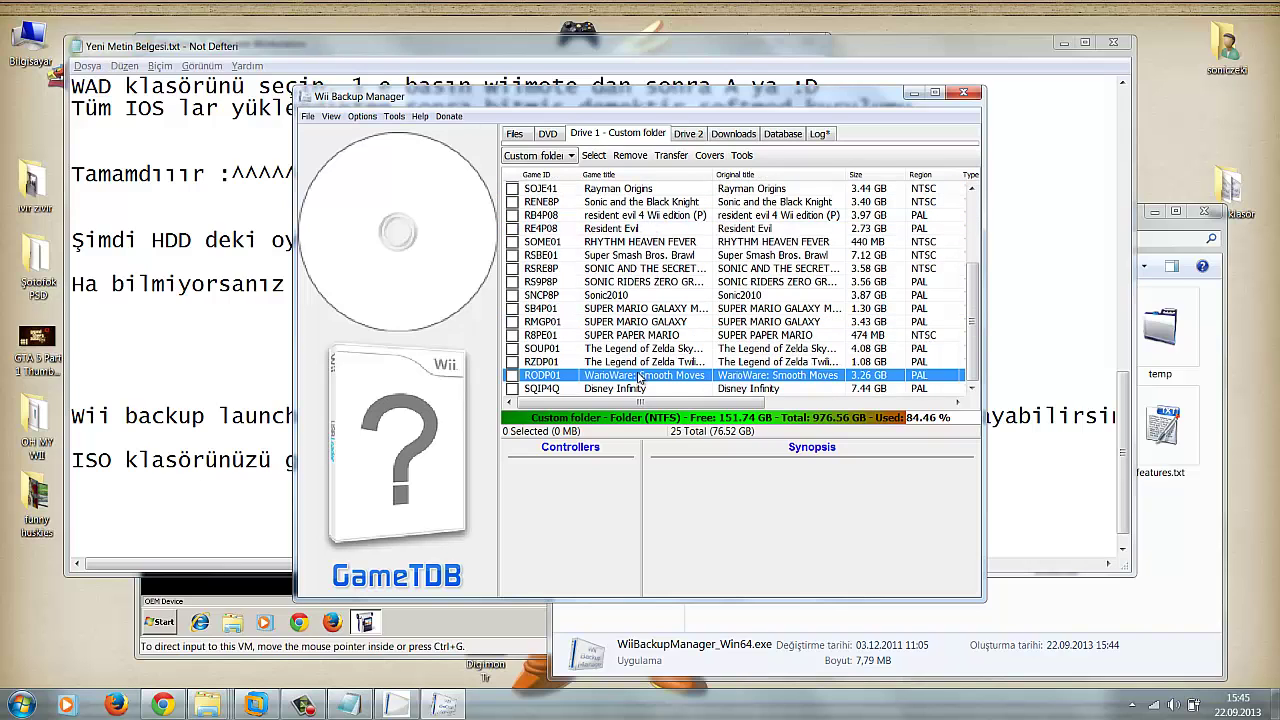
pyautogui.click(612, 193)
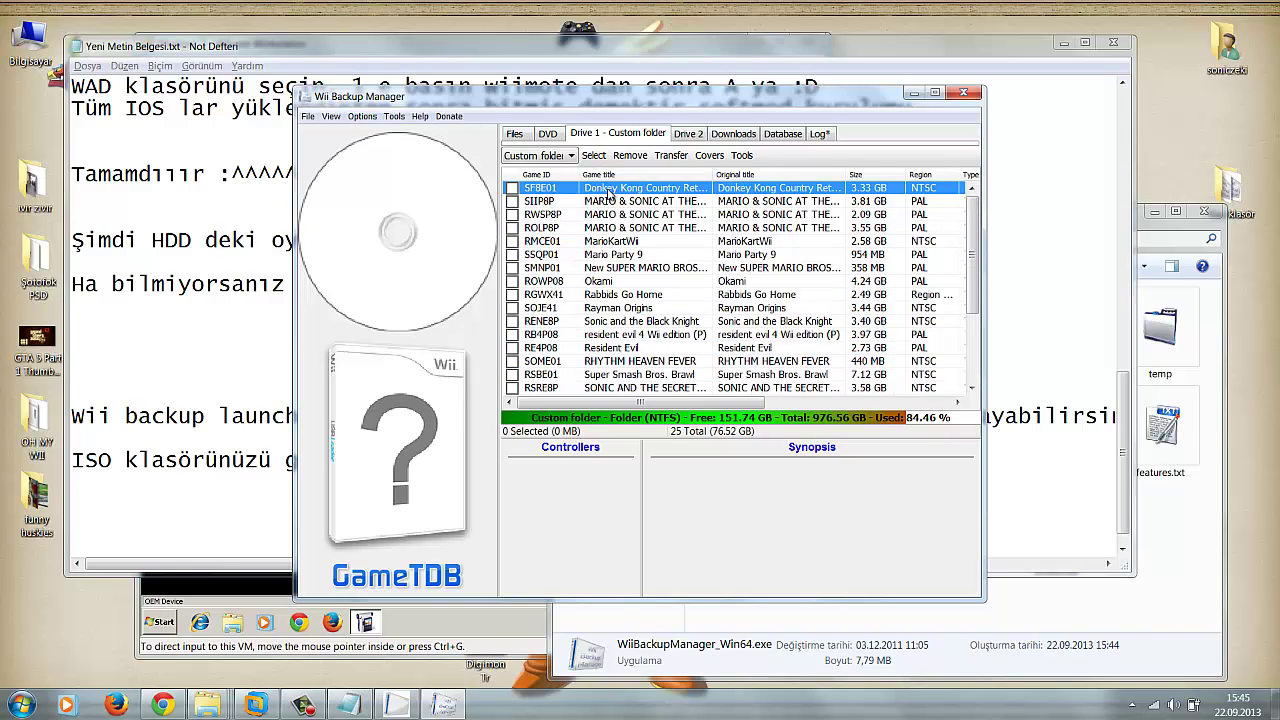
pyautogui.click(691, 136)
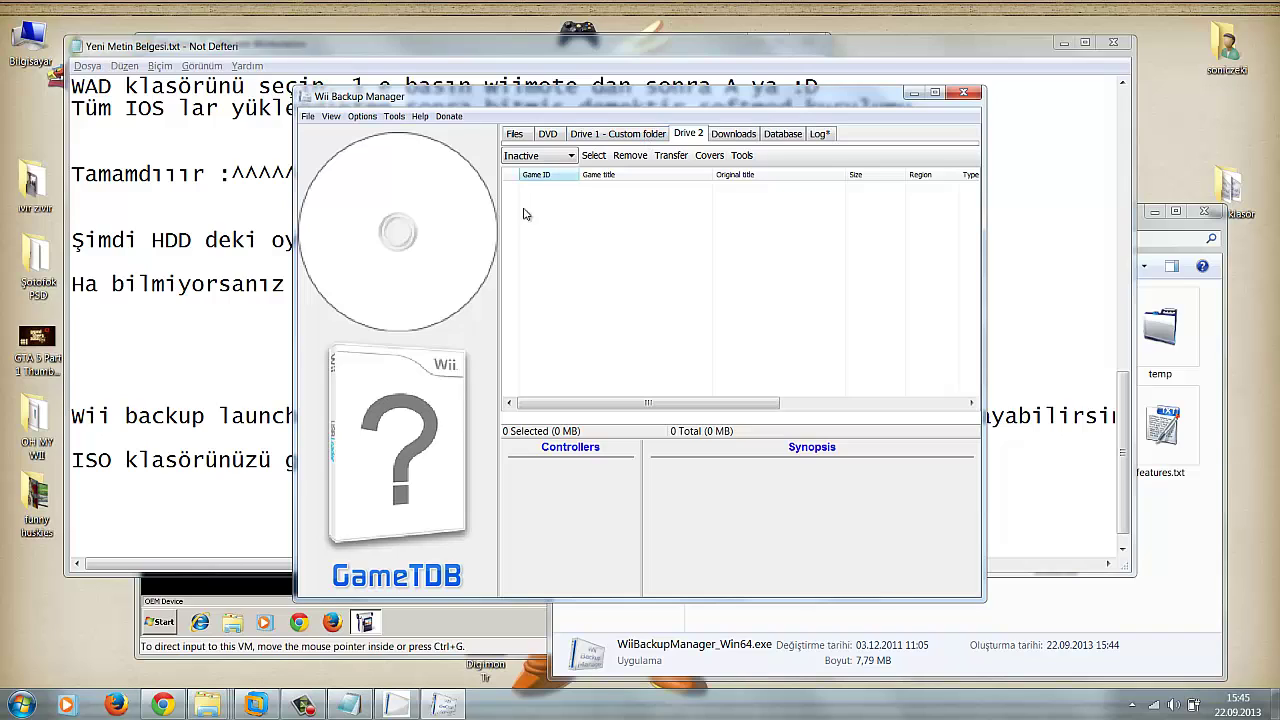
# In Notepad, add the line "2 de ise Harici HDD nizi." below the ISO folder instruction
pyautogui.click(229, 455)
pyautogui.scroll(-1, 216, 461)
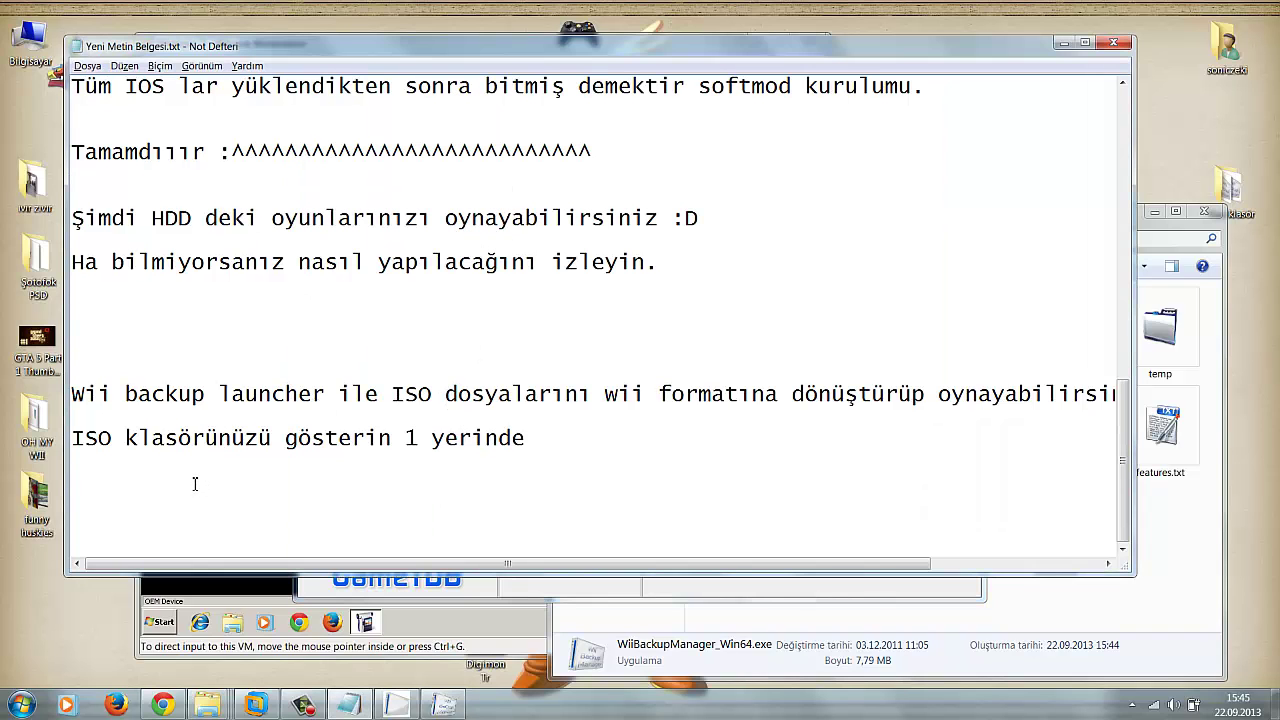
pyautogui.write('ise Harici HDD n')
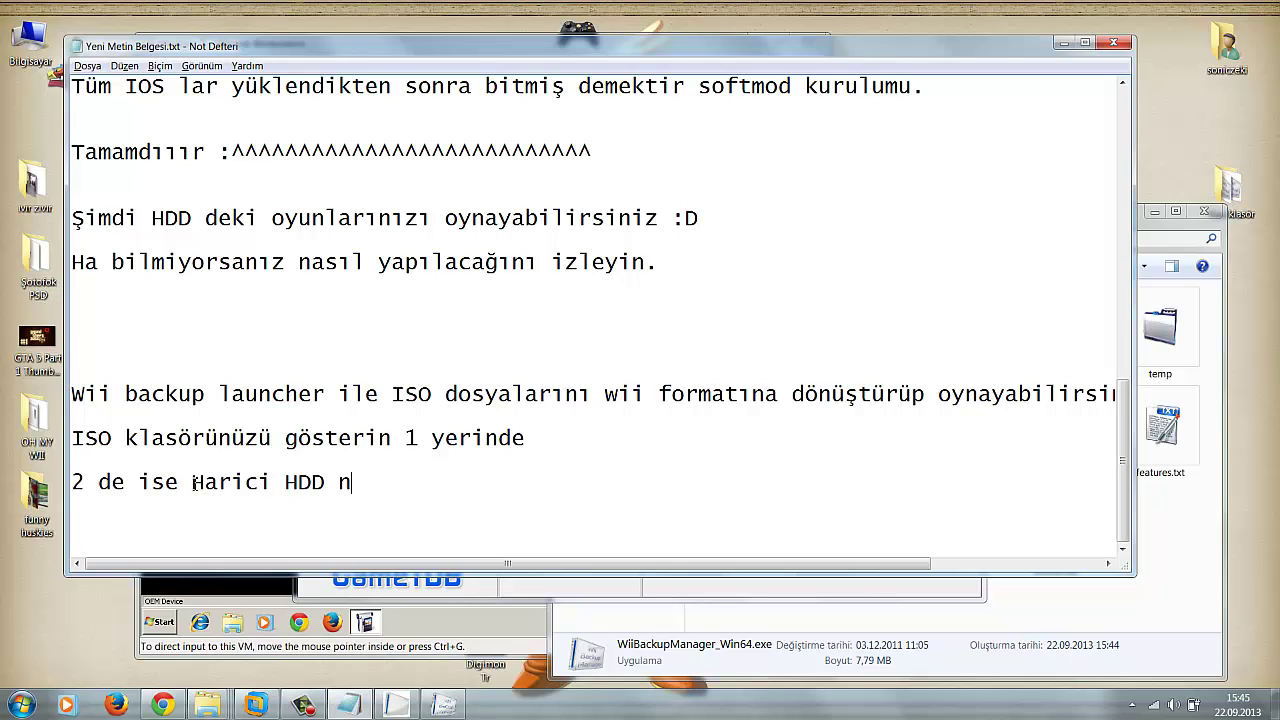
pyautogui.write('ixi')
pyautogui.press('BackSpace')
pyautogui.write('zi.')
# Switch to Wii Backup Manager, choose Drive (D:) for Drive 2, and decline creating a WBFS folder
pyautogui.hotkey('alt', 'Tab')
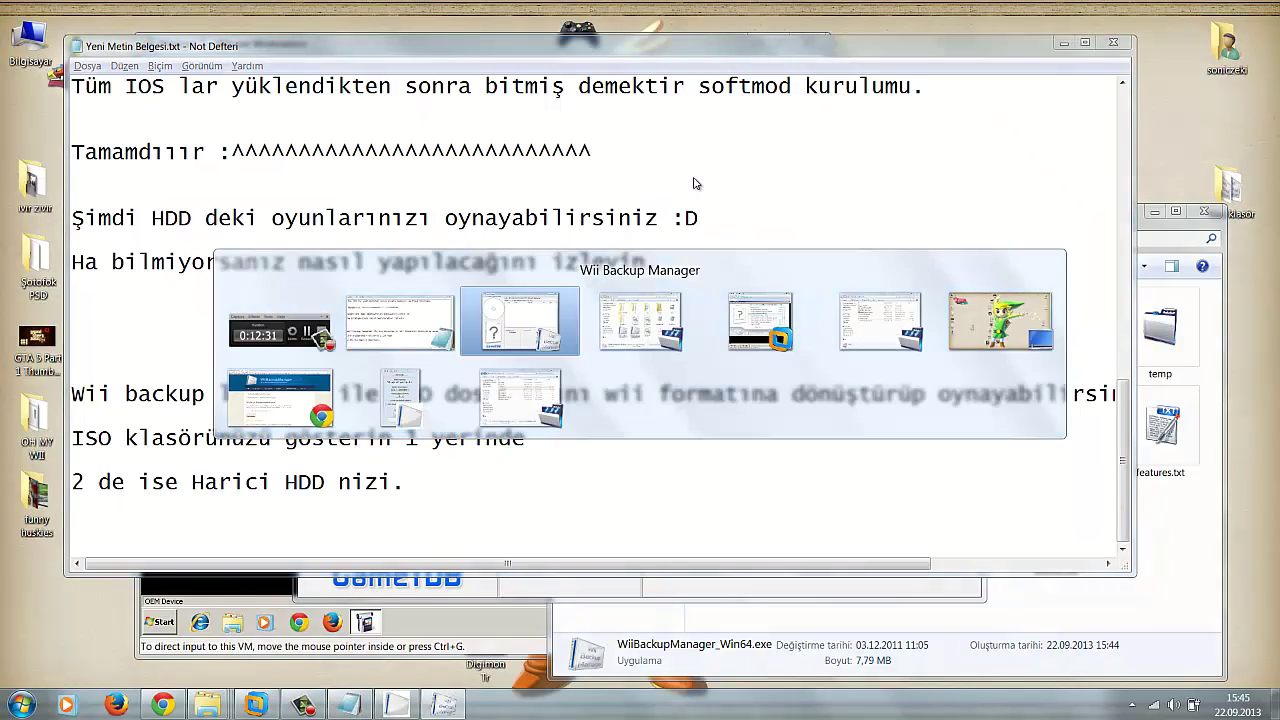
pyautogui.click(560, 156)
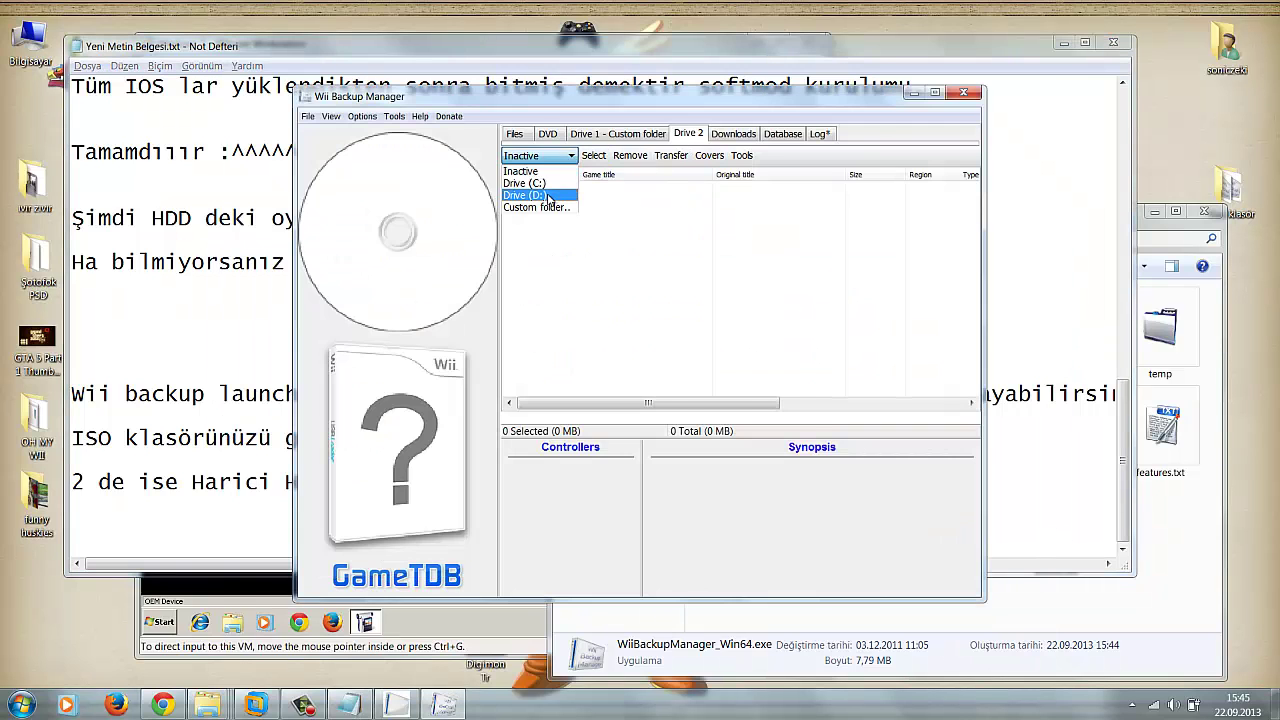
pyautogui.click(525, 191)
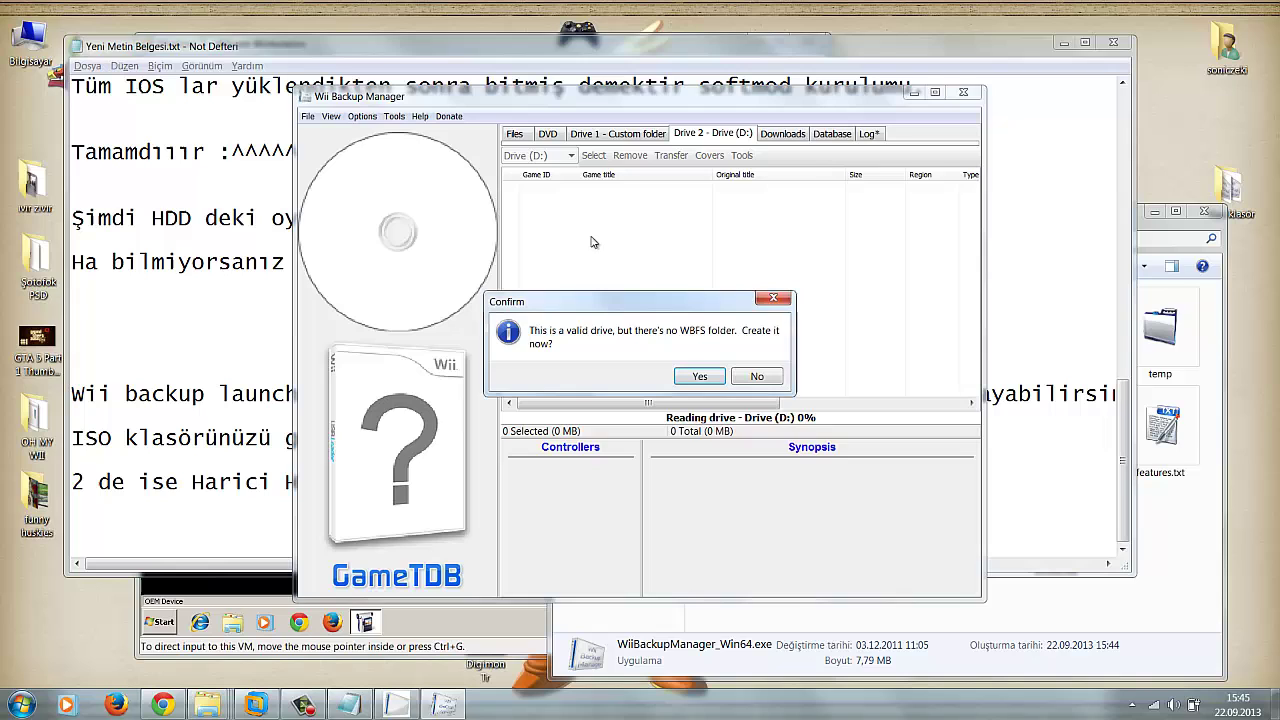
pyautogui.click(757, 377)
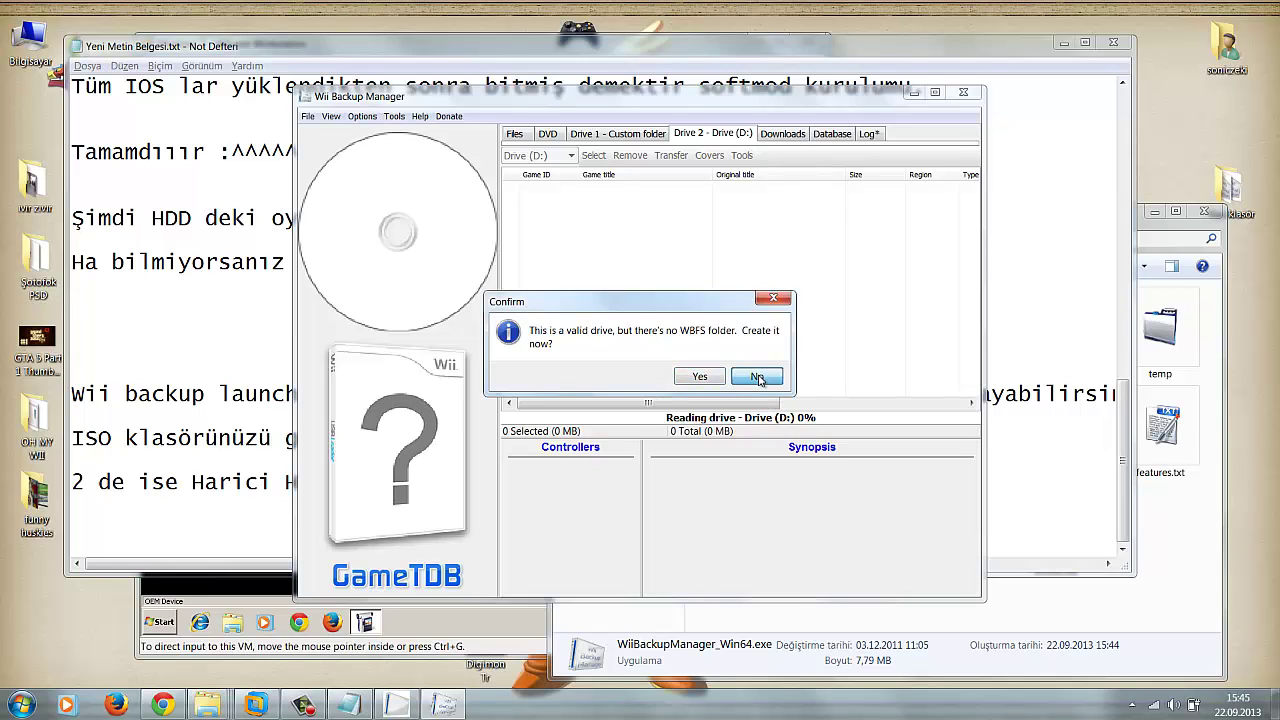
# In Notepad, append "Yes diyip wfbs klasörü oluşturursunuz. Sonra" to the Harici HDD line and start a new line
pyautogui.click(175, 478)
pyautogui.click(494, 487)
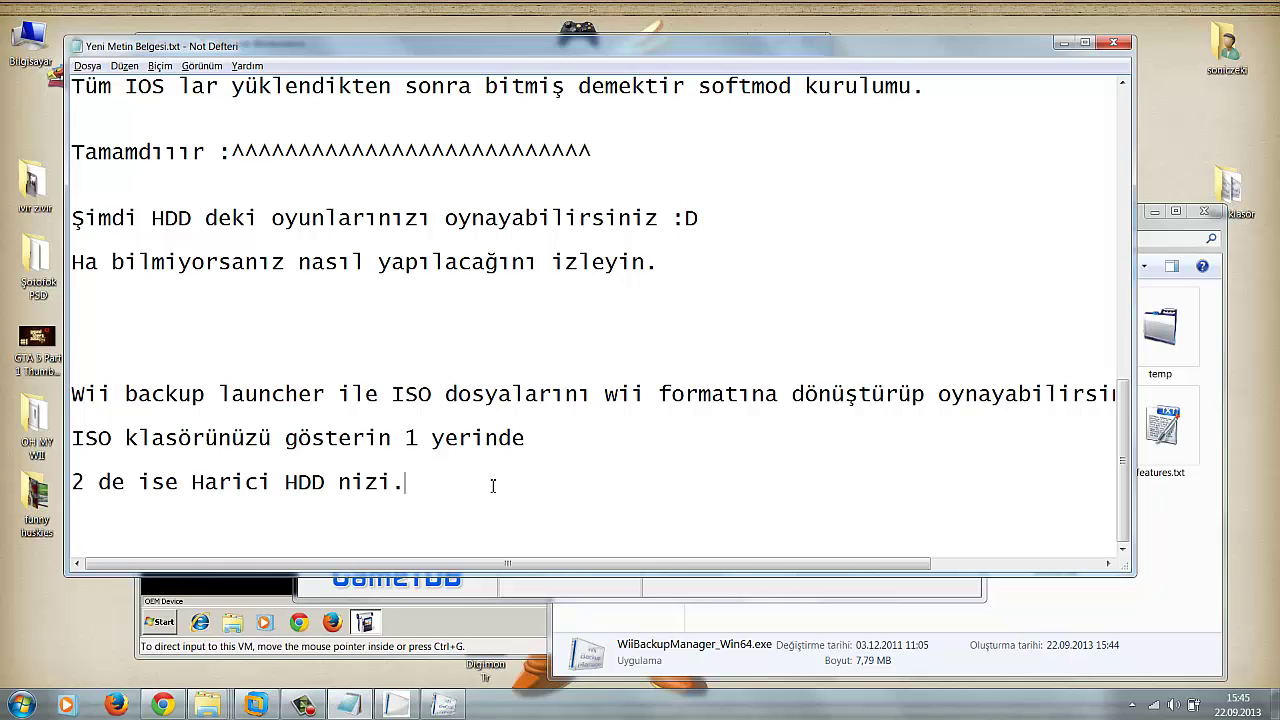
pyautogui.write('Yes diyip wfbs')
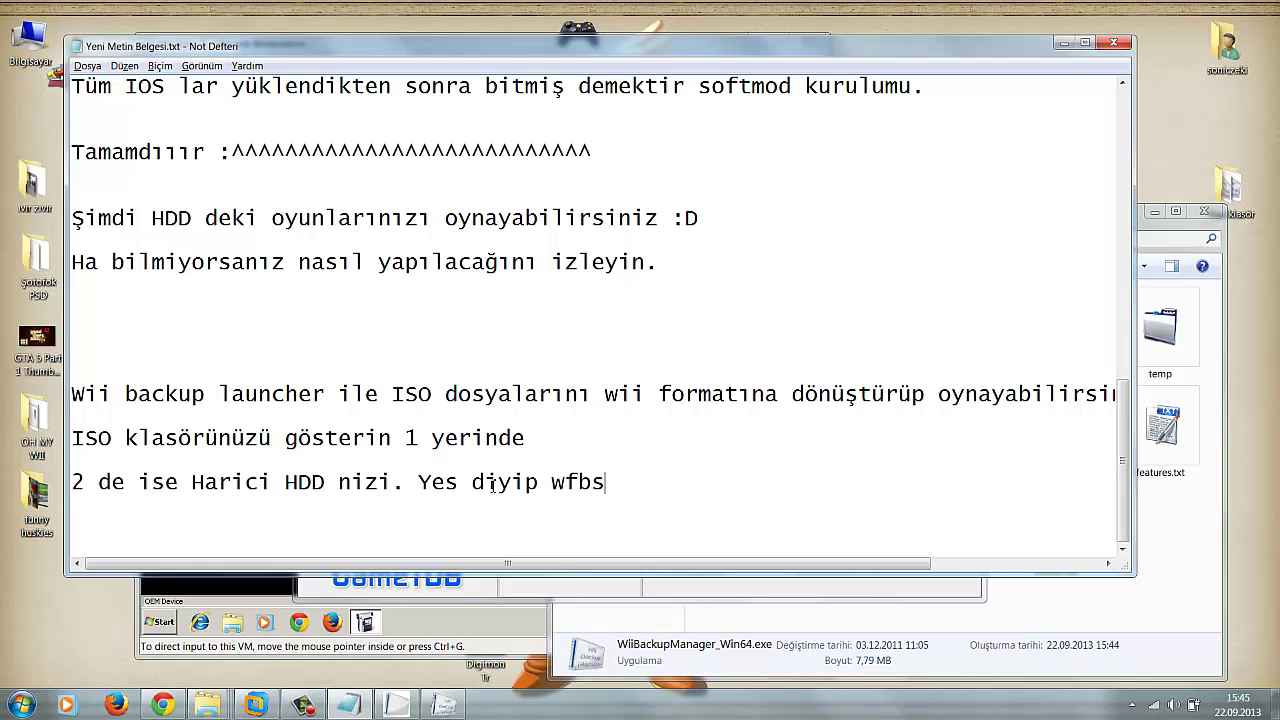
pyautogui.write(' klasörü ol')
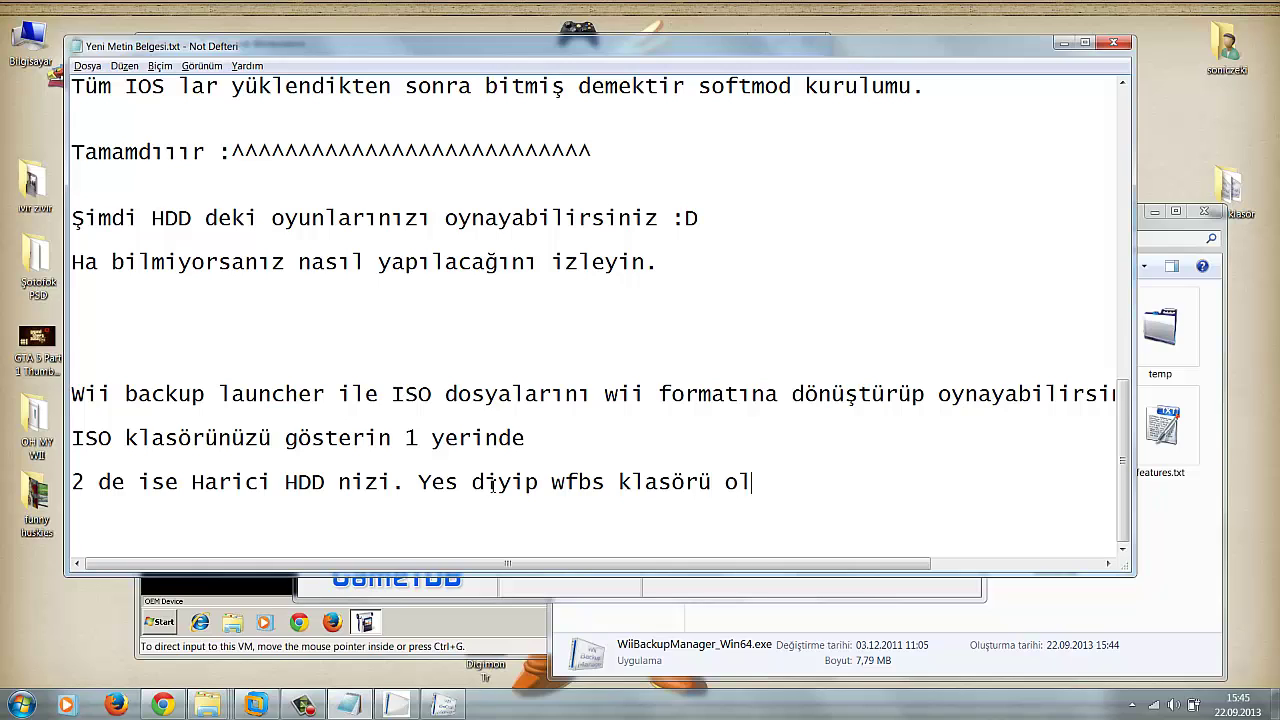
pyautogui.write('uşturursu')
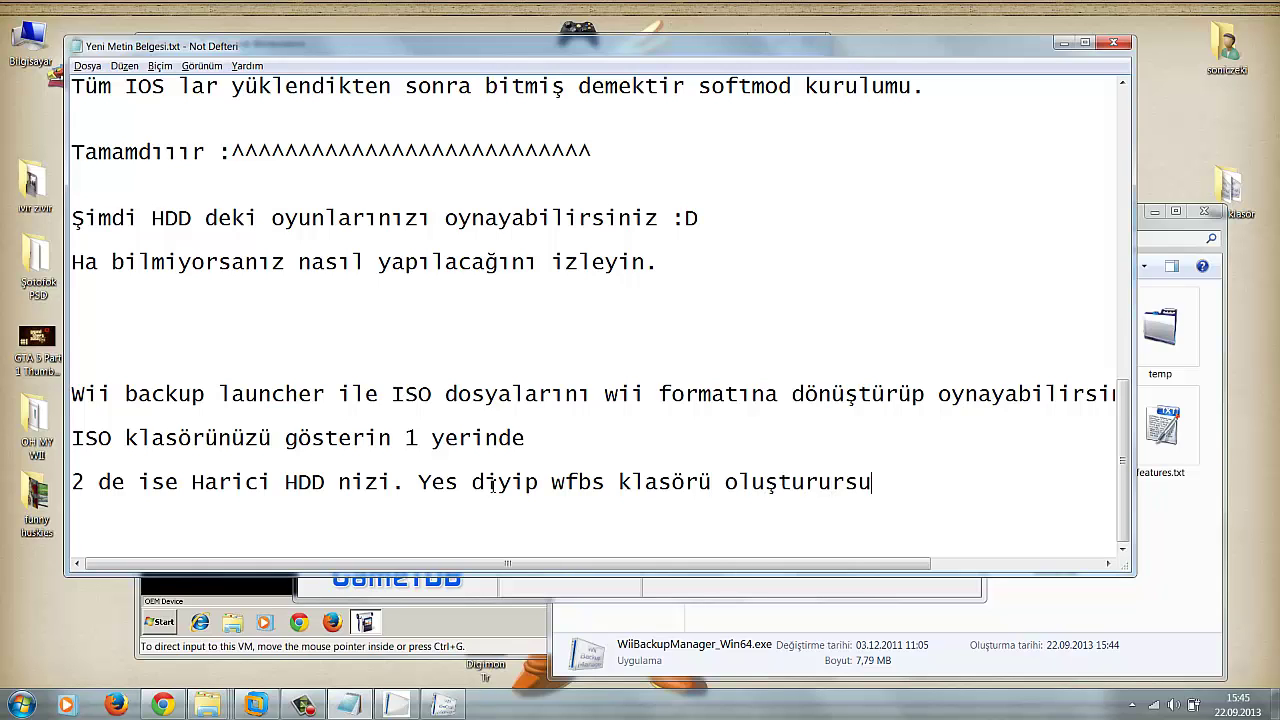
pyautogui.write('nuz. Sonra')
pyautogui.press('Return')
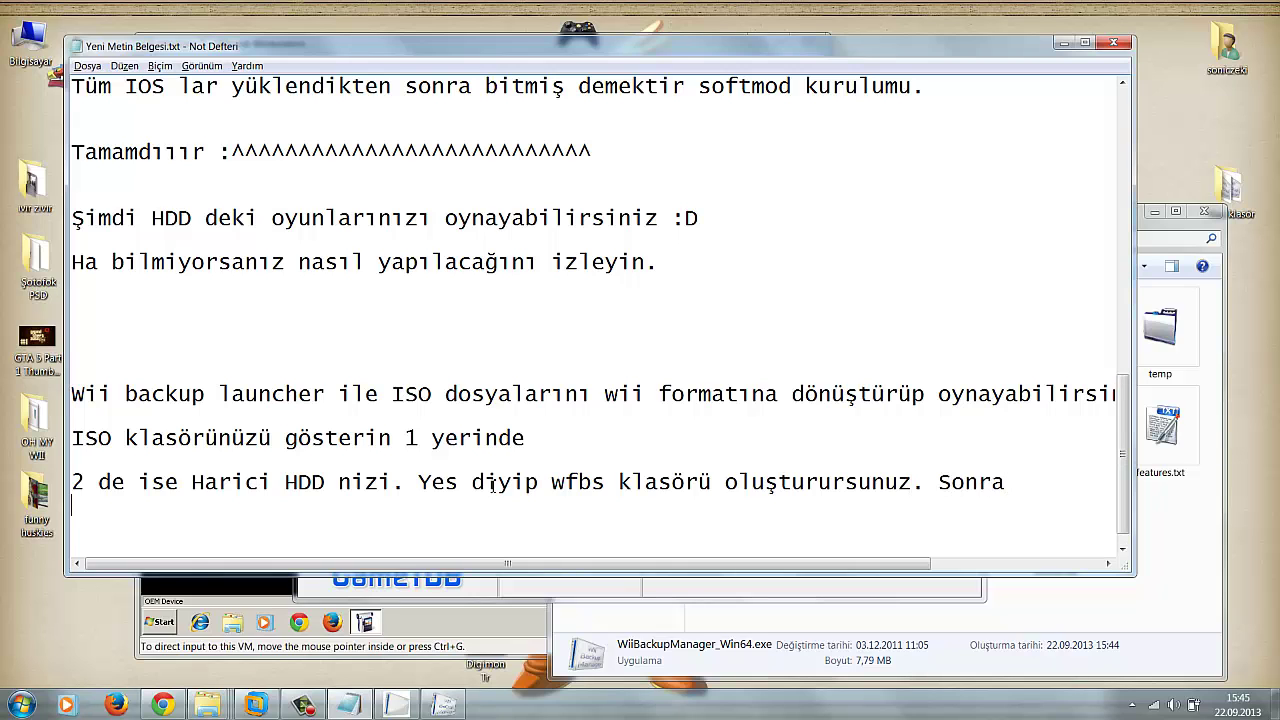
# In Wii Backup Manager, mark Drive 1's first five games, from Donkey Kong Country through MarioKartWii, and show the transfer destinations
pyautogui.hotkey('alt', 'Tab')
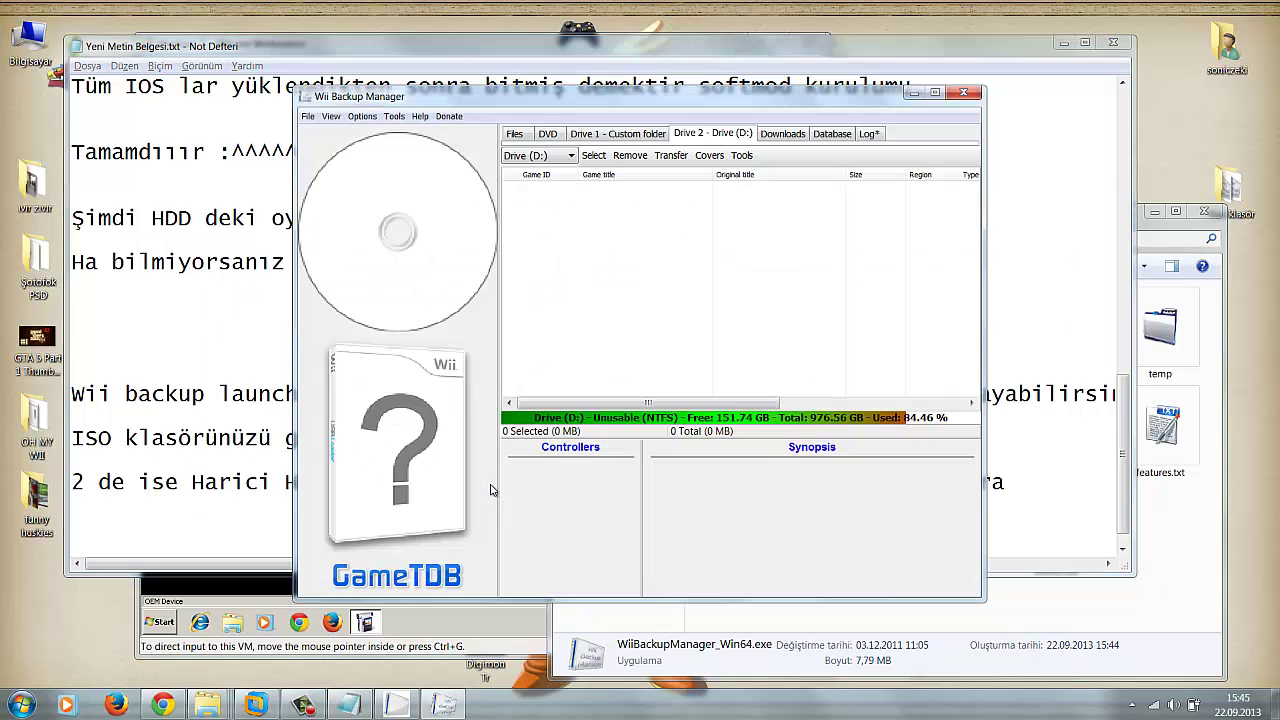
pyautogui.click(571, 137)
pyautogui.click(512, 190)
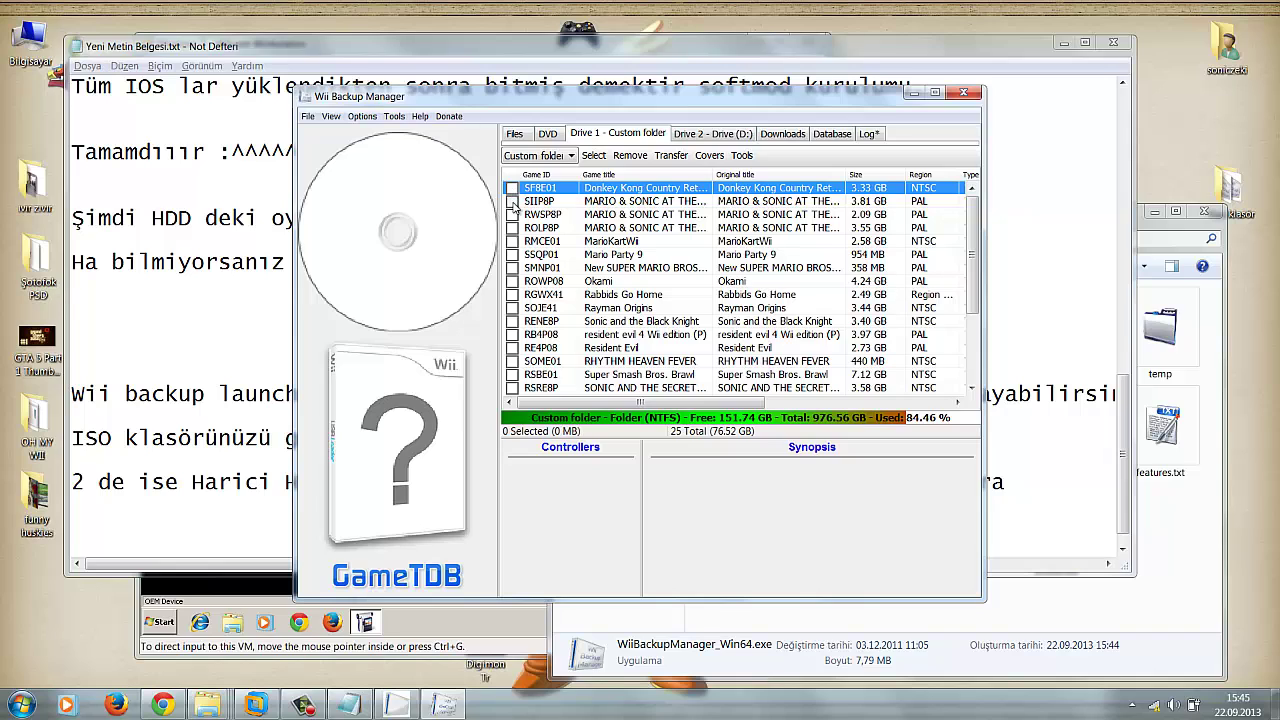
pyautogui.click(512, 201)
pyautogui.click(512, 188)
pyautogui.click(512, 214)
pyautogui.click(512, 241)
pyautogui.click(668, 157)
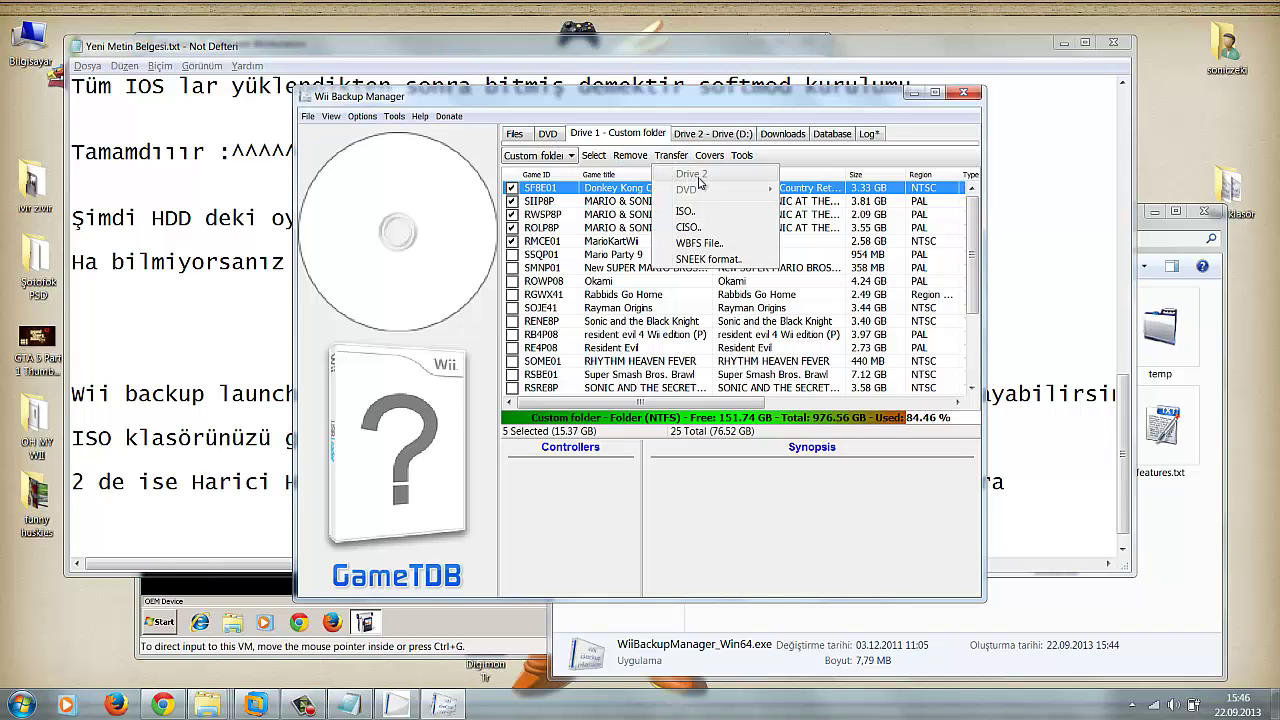
# In Notepad, add the line "Transfer diyip driver'i seçersiniz." below the WBFS folder instruction
pyautogui.click(252, 498)
pyautogui.write('T')
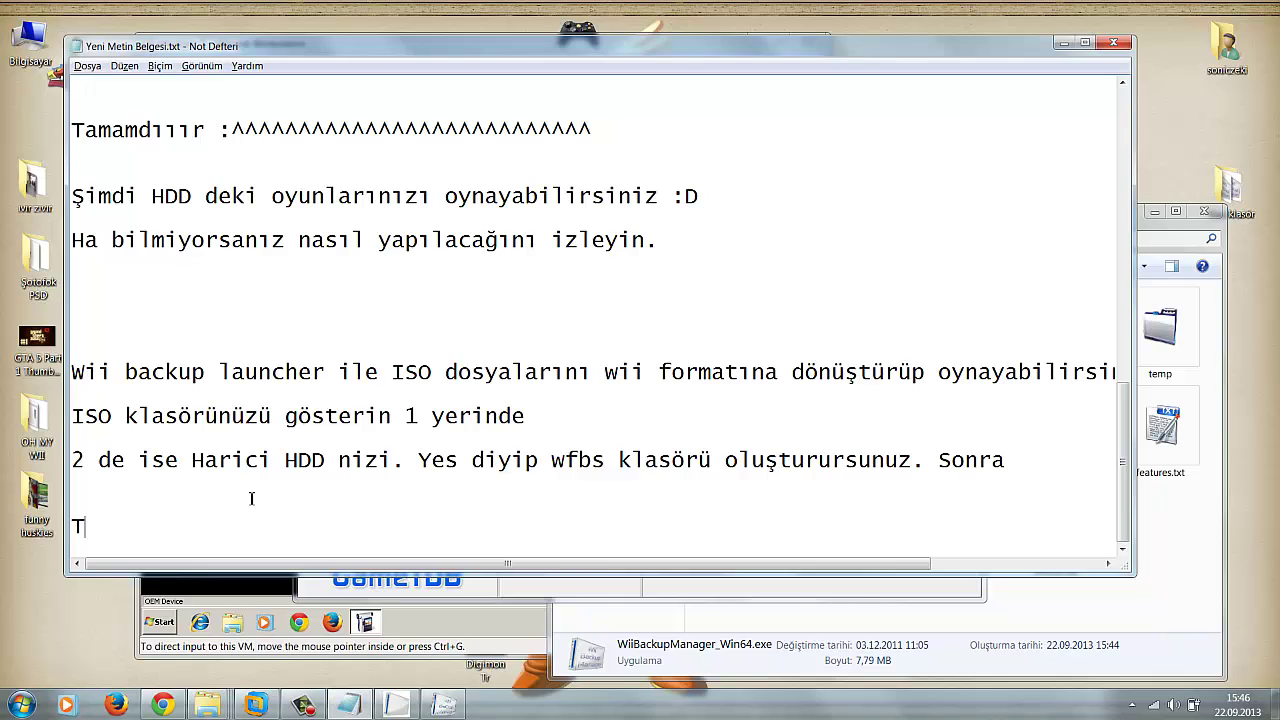
pyautogui.write('ransfer diyip')
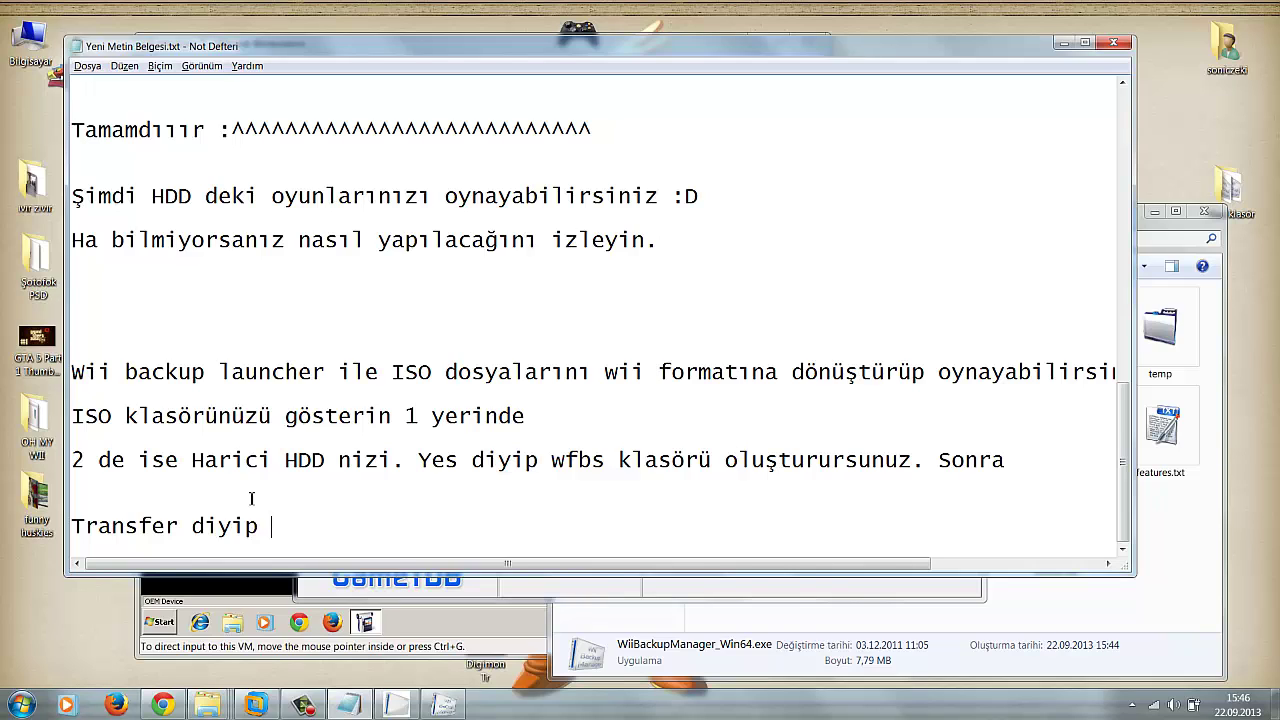
pyautogui.write(" driver'i seçer")
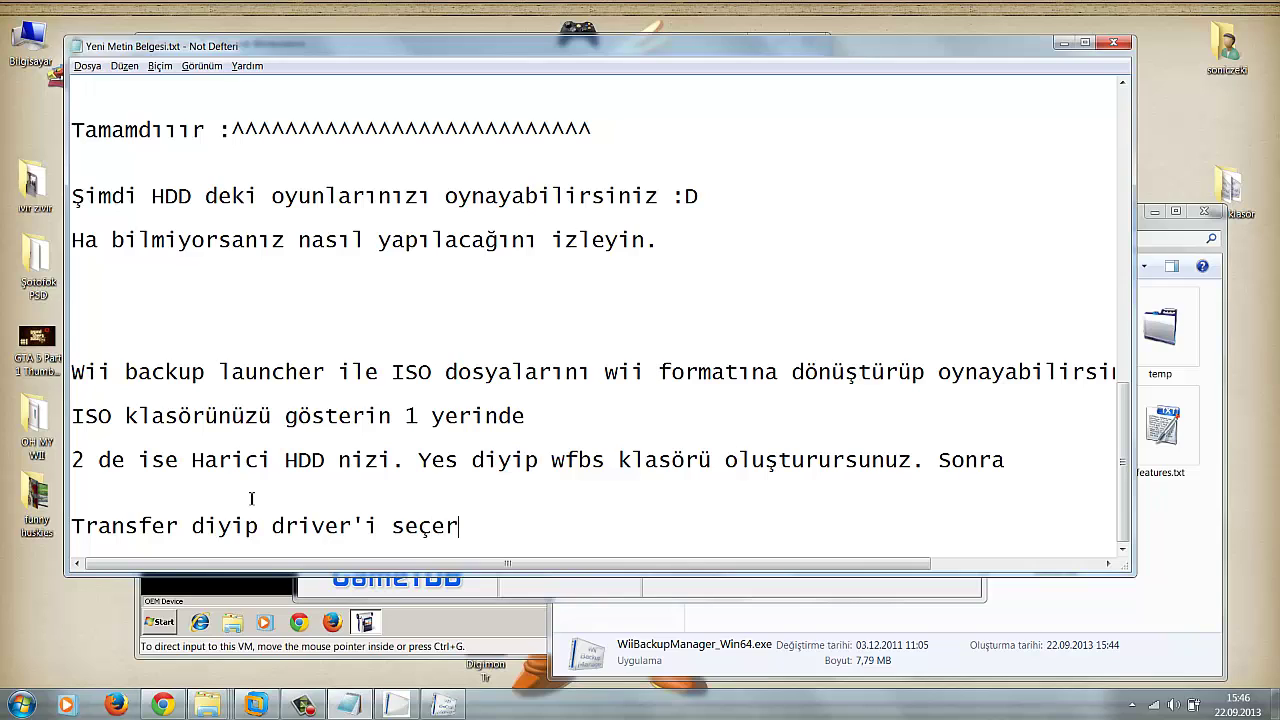
pyautogui.write('siniz. Ş')
pyautogui.press('BackSpace')
pyautogui.press('BackSpace')
pyautogui.press('Return')
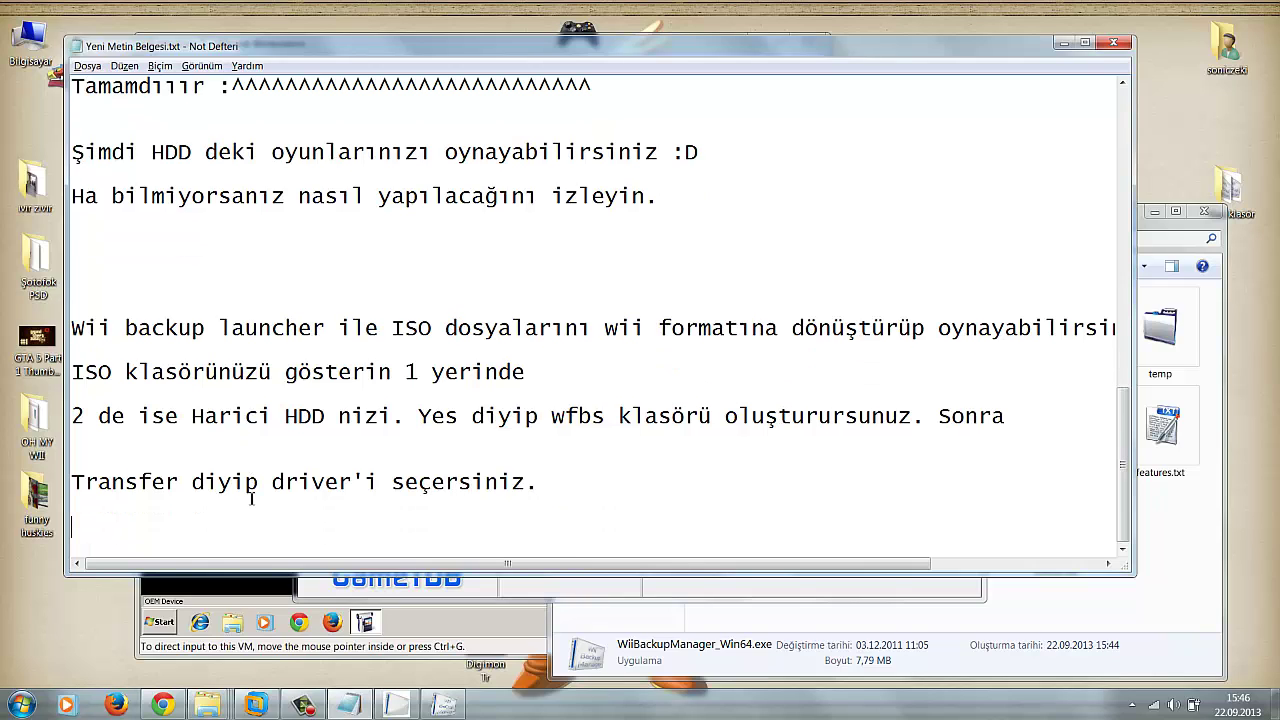
# Write the next note line, "İşlem bittikten sorrrra :D wiinizin alttaki USB girişine takın HDD yi"
pyautogui.write('İşlem bittikten sorn')
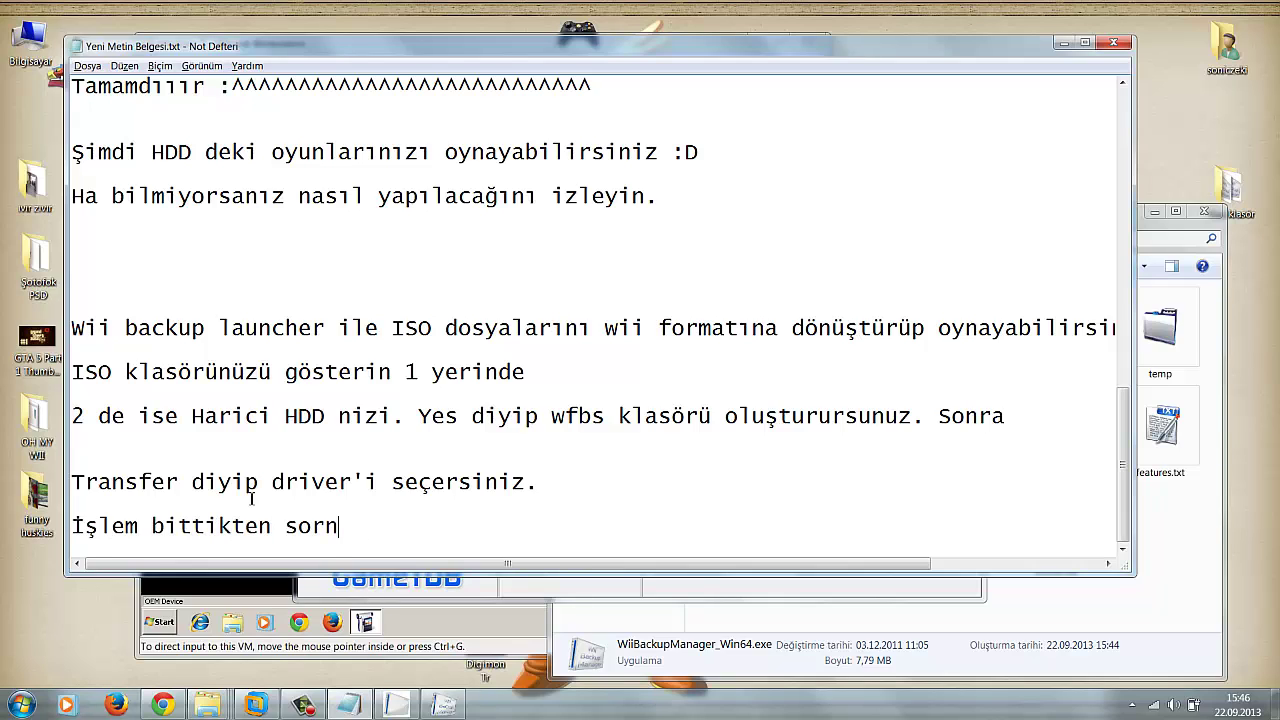
pyautogui.press('BackSpace')
pyautogui.write('rrra :D wiinizin')
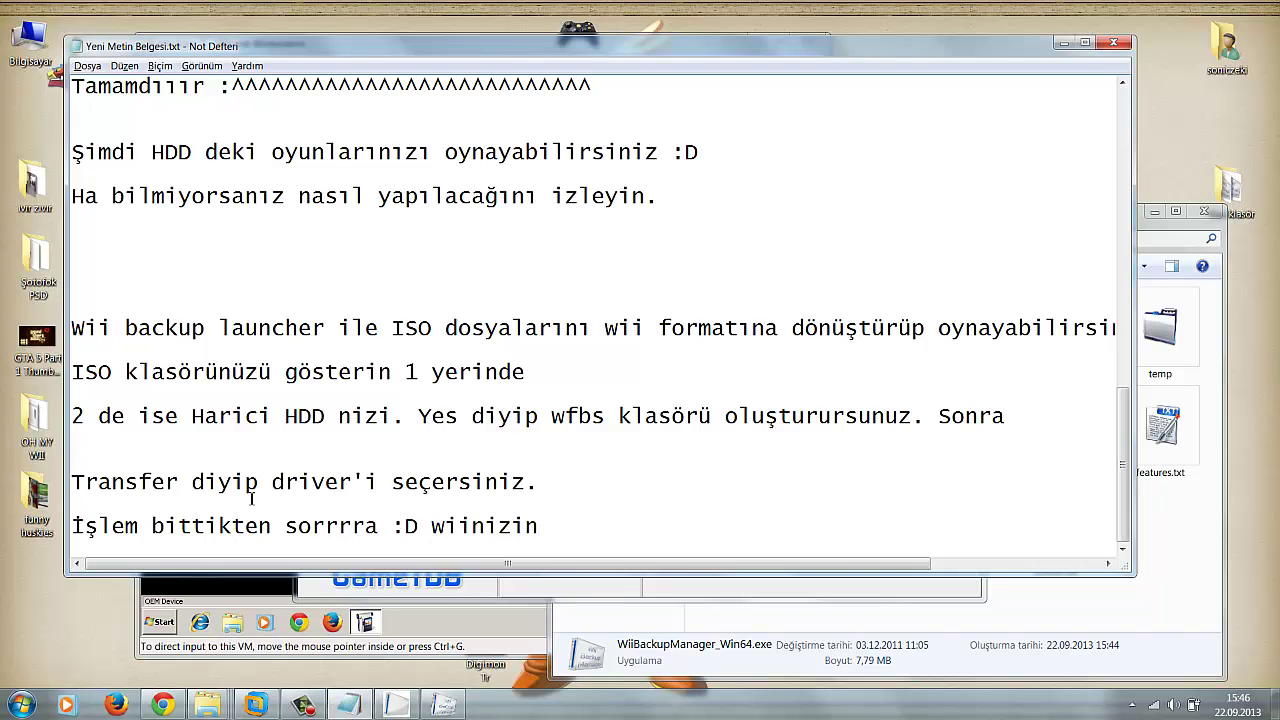
pyautogui.write(' alttaki USB ig')
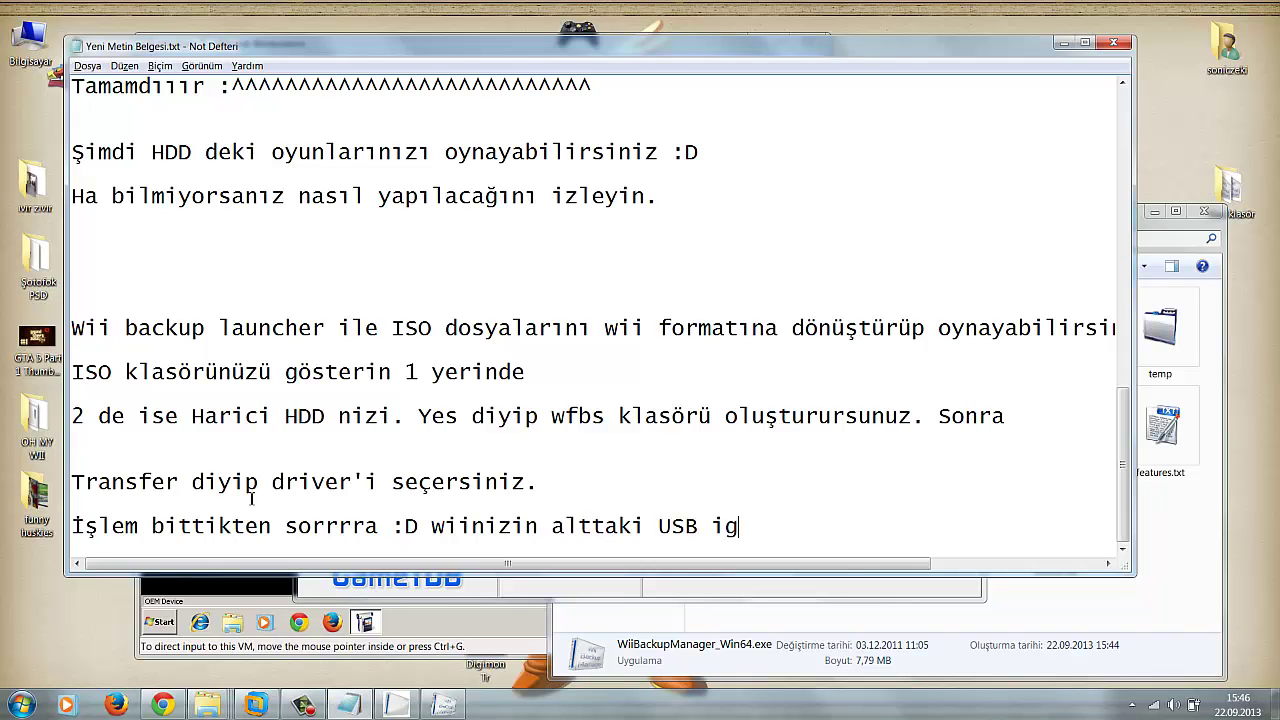
pyautogui.press('BackSpace')
pyautogui.press('BackSpace')
pyautogui.write('girişine')
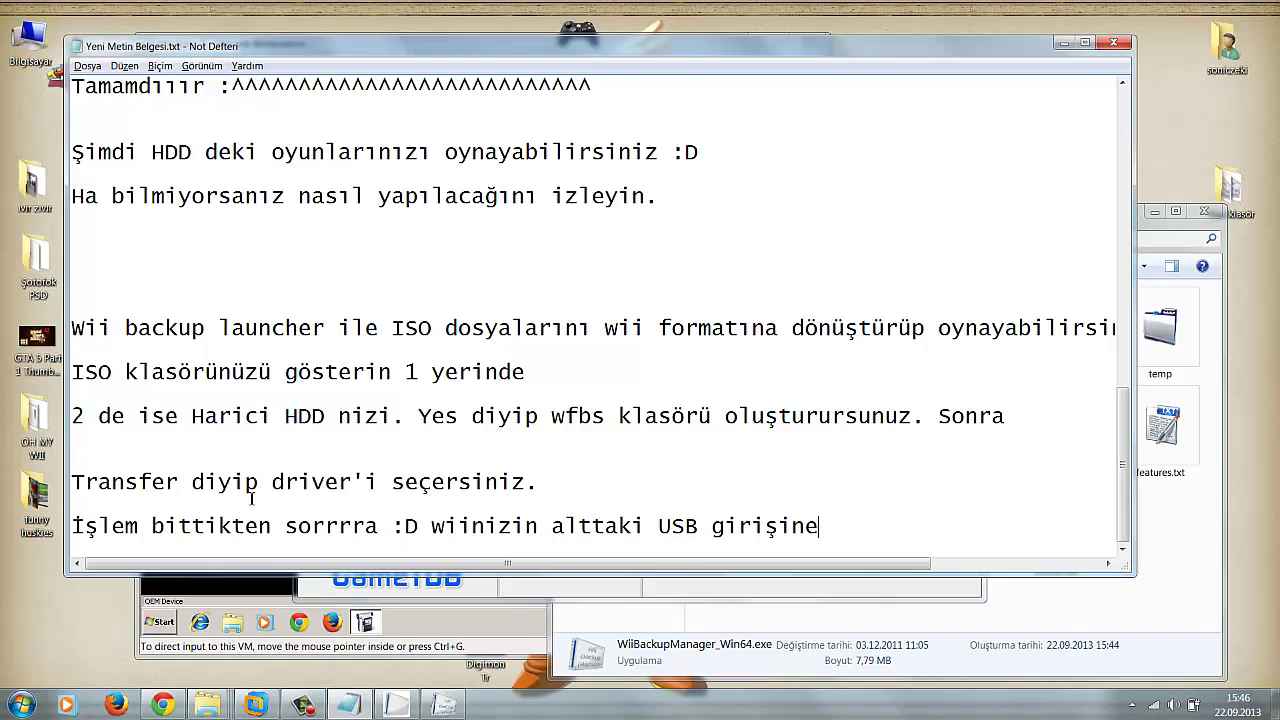
pyautogui.write(' takın HDD y')
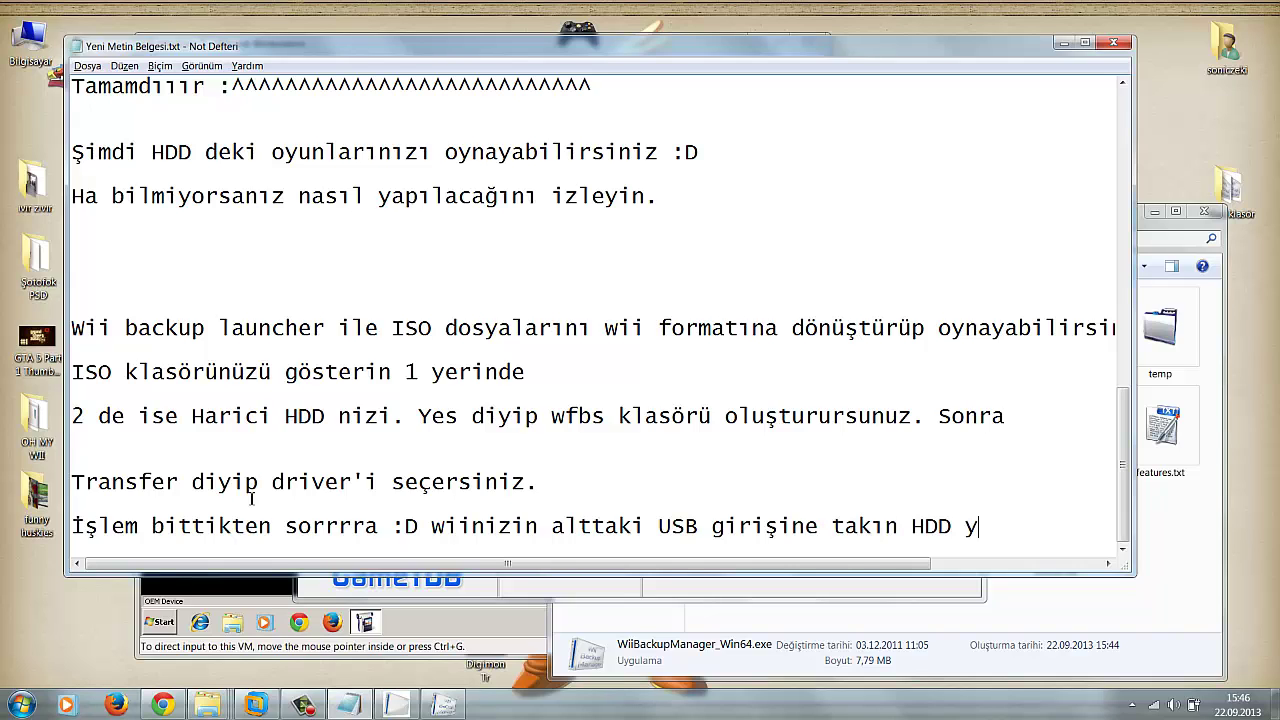
pyautogui.write('i')
# Add the warning line "ÜSTTEKİ DEĞİL!" directly below the USB port instruction, followed by a new line
pyautogui.press('Return')
pyautogui.write('ÜSTTEKİ DEĞ')
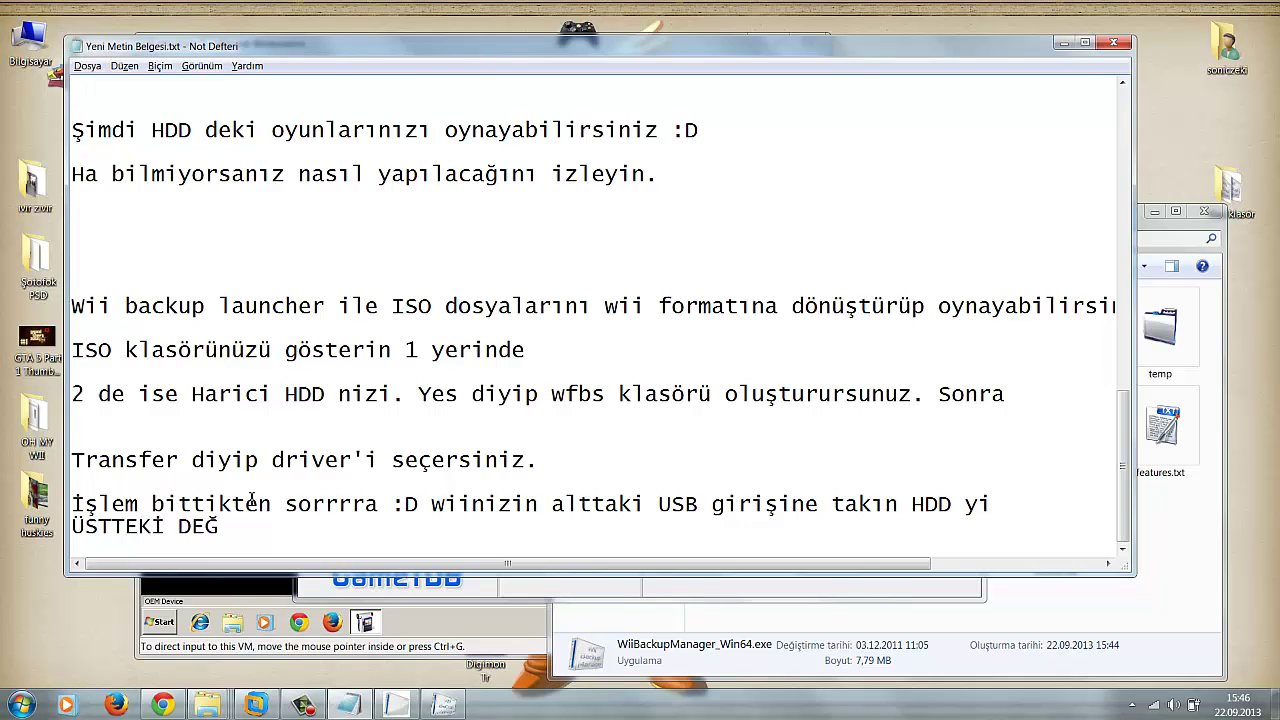
pyautogui.write('İL!')
pyautogui.press('Return')
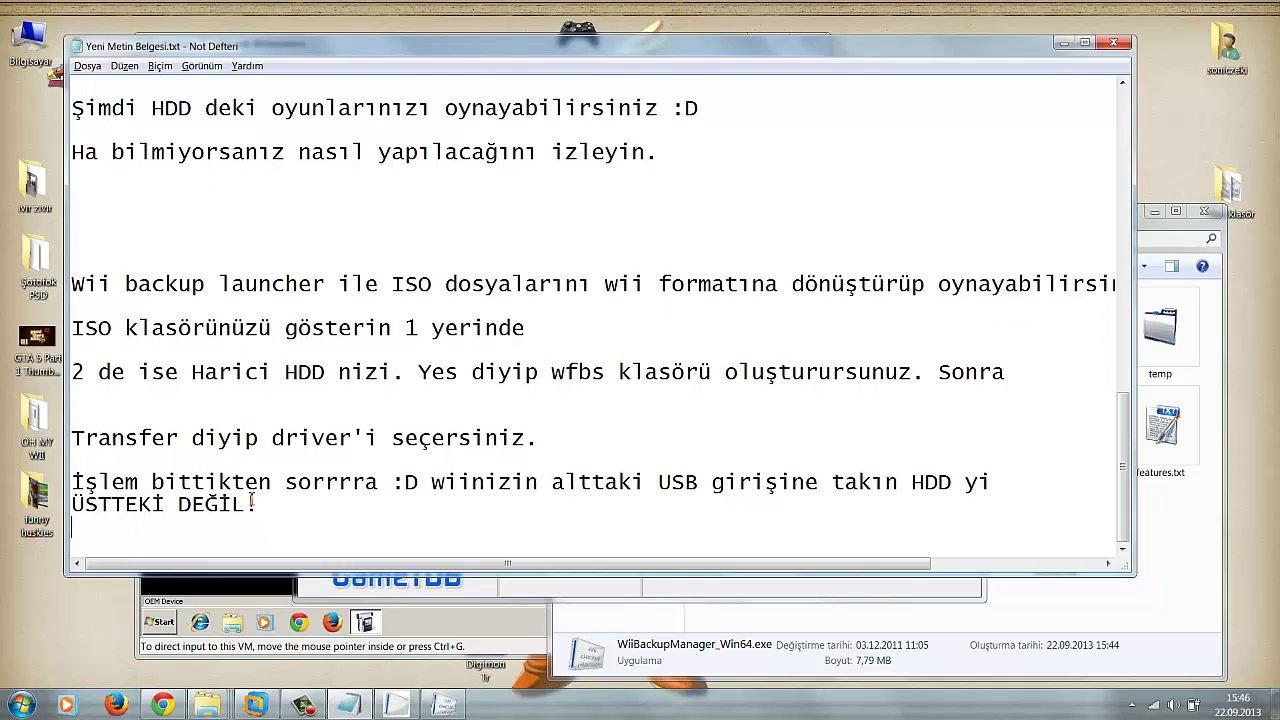
# Switch to the VMware Workstation window to show the Wii's game list in AMCap
pyautogui.click(198, 592)
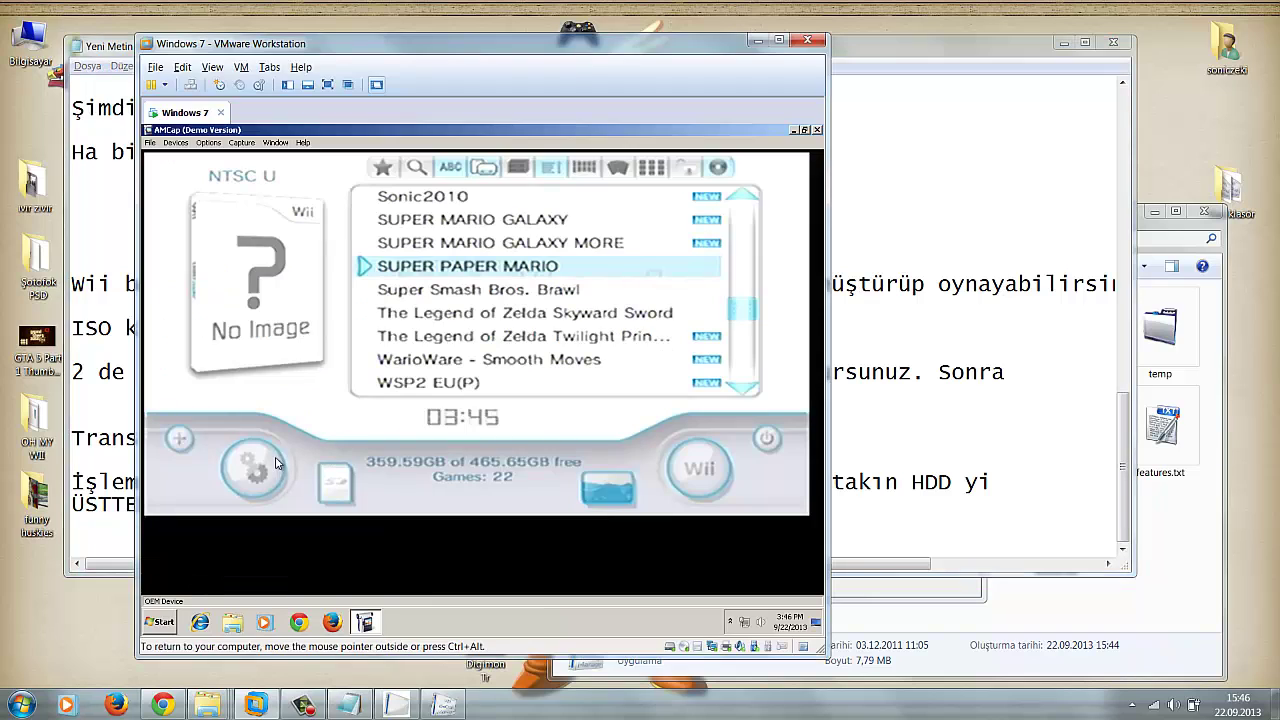